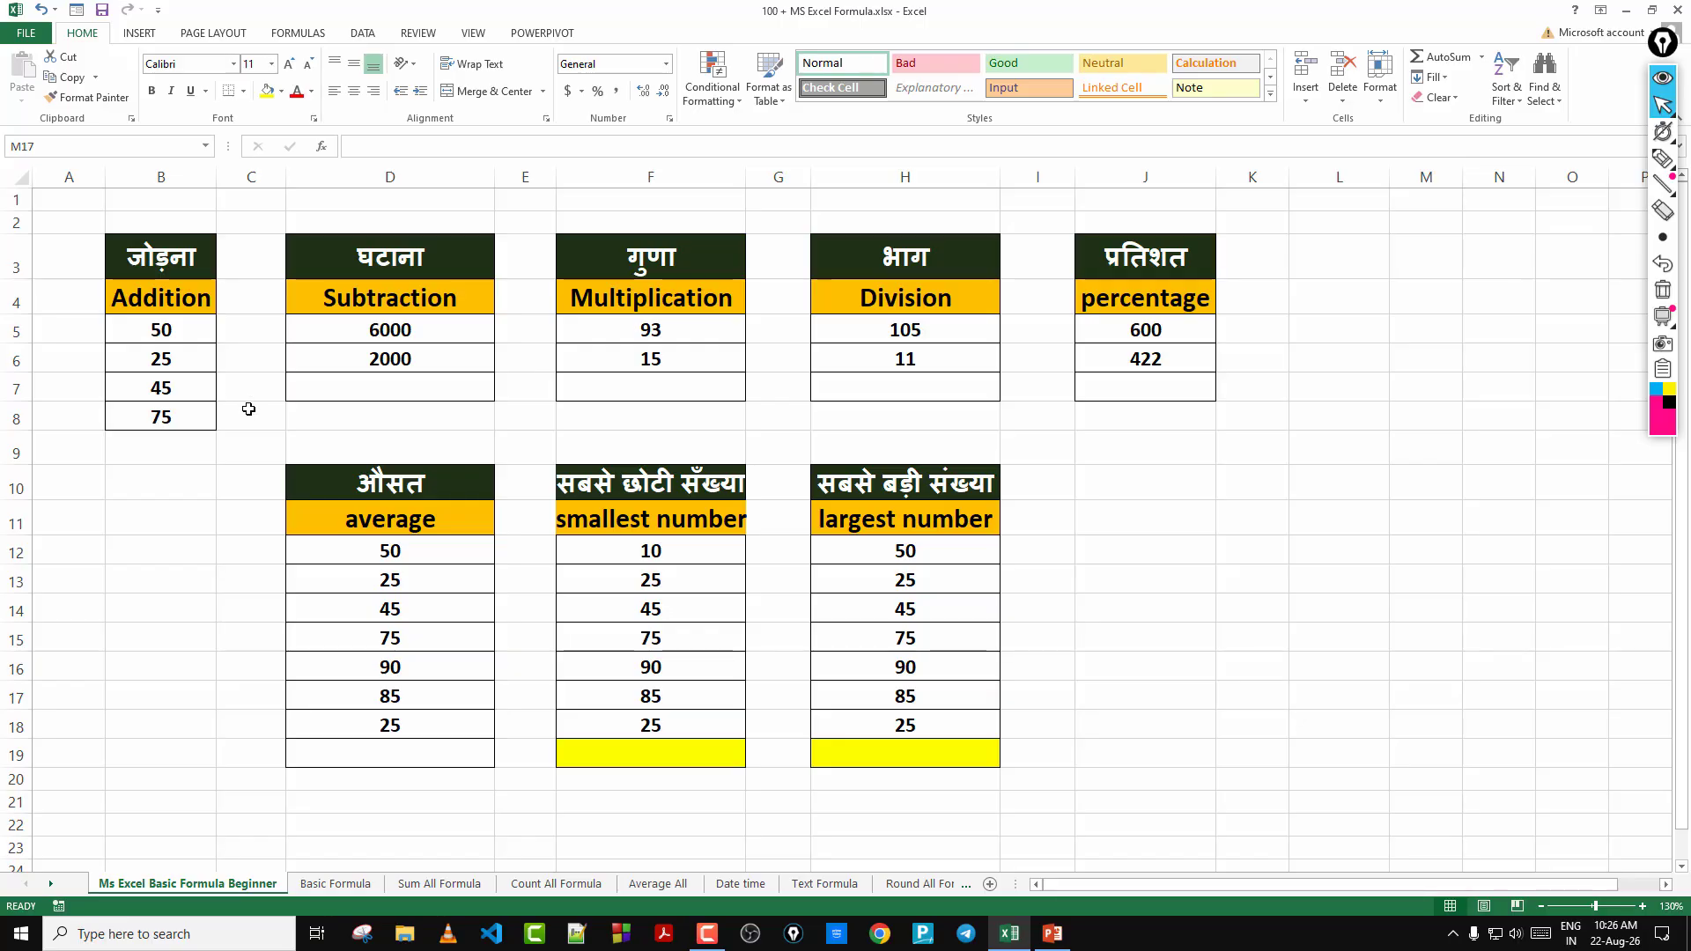
Enter the formula =B5+B6+B7+B8 in cell B9 to add the four numbers of the Addition table
click(156, 329)
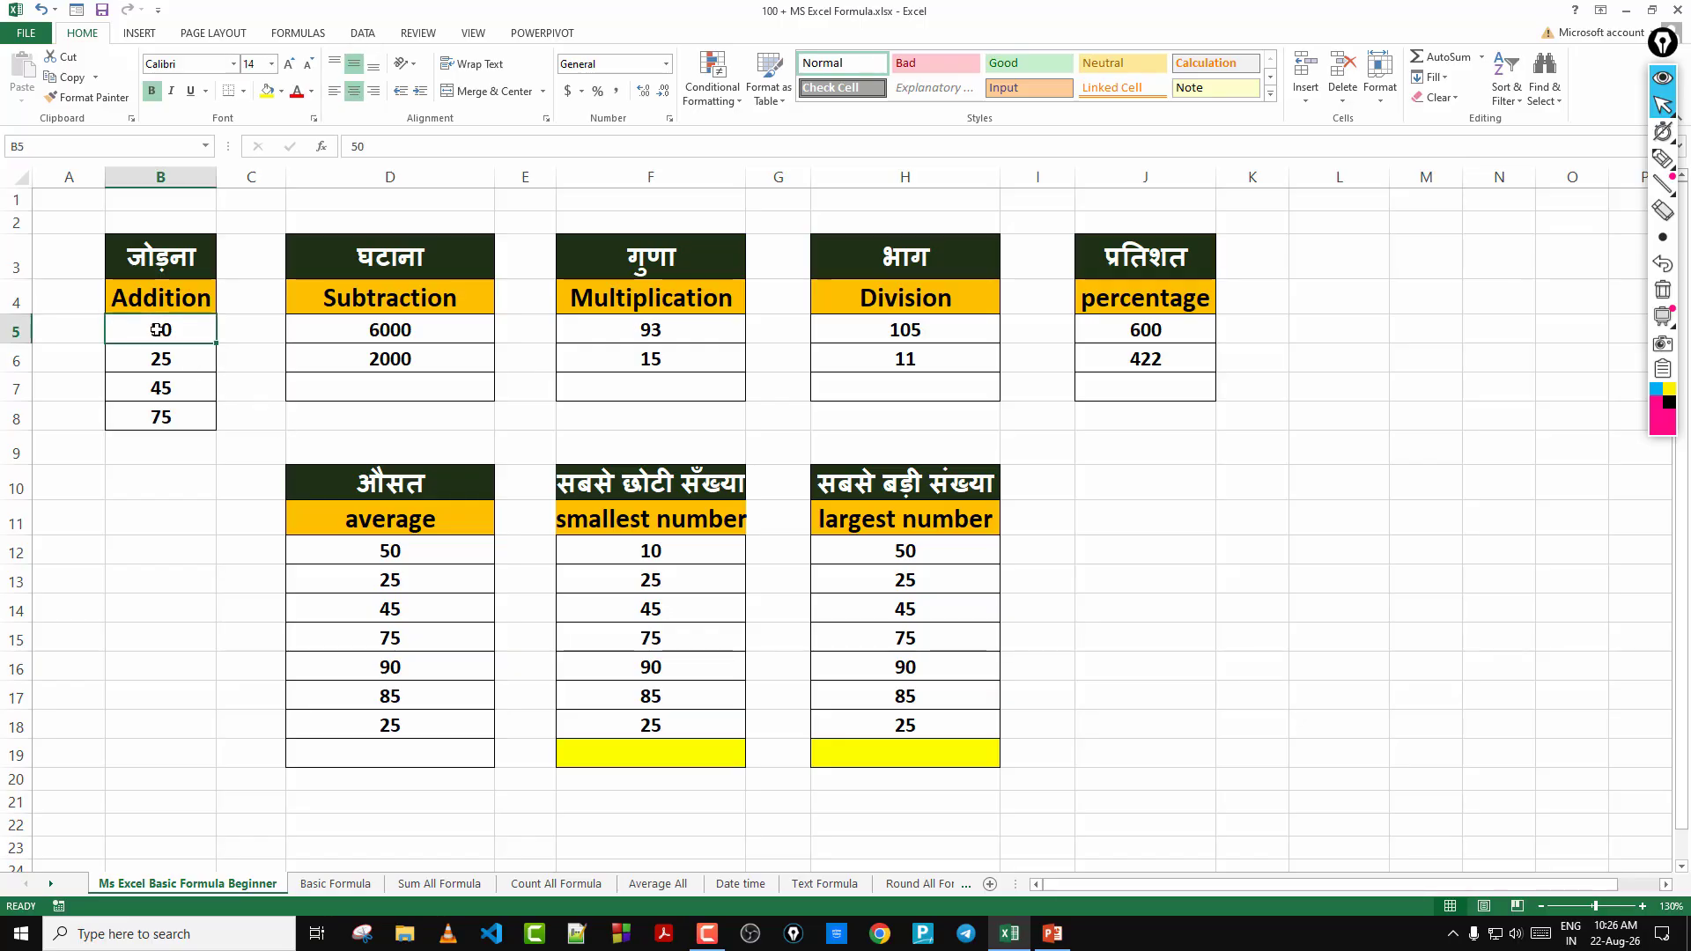
drag(181, 329, 171, 416)
click(172, 416)
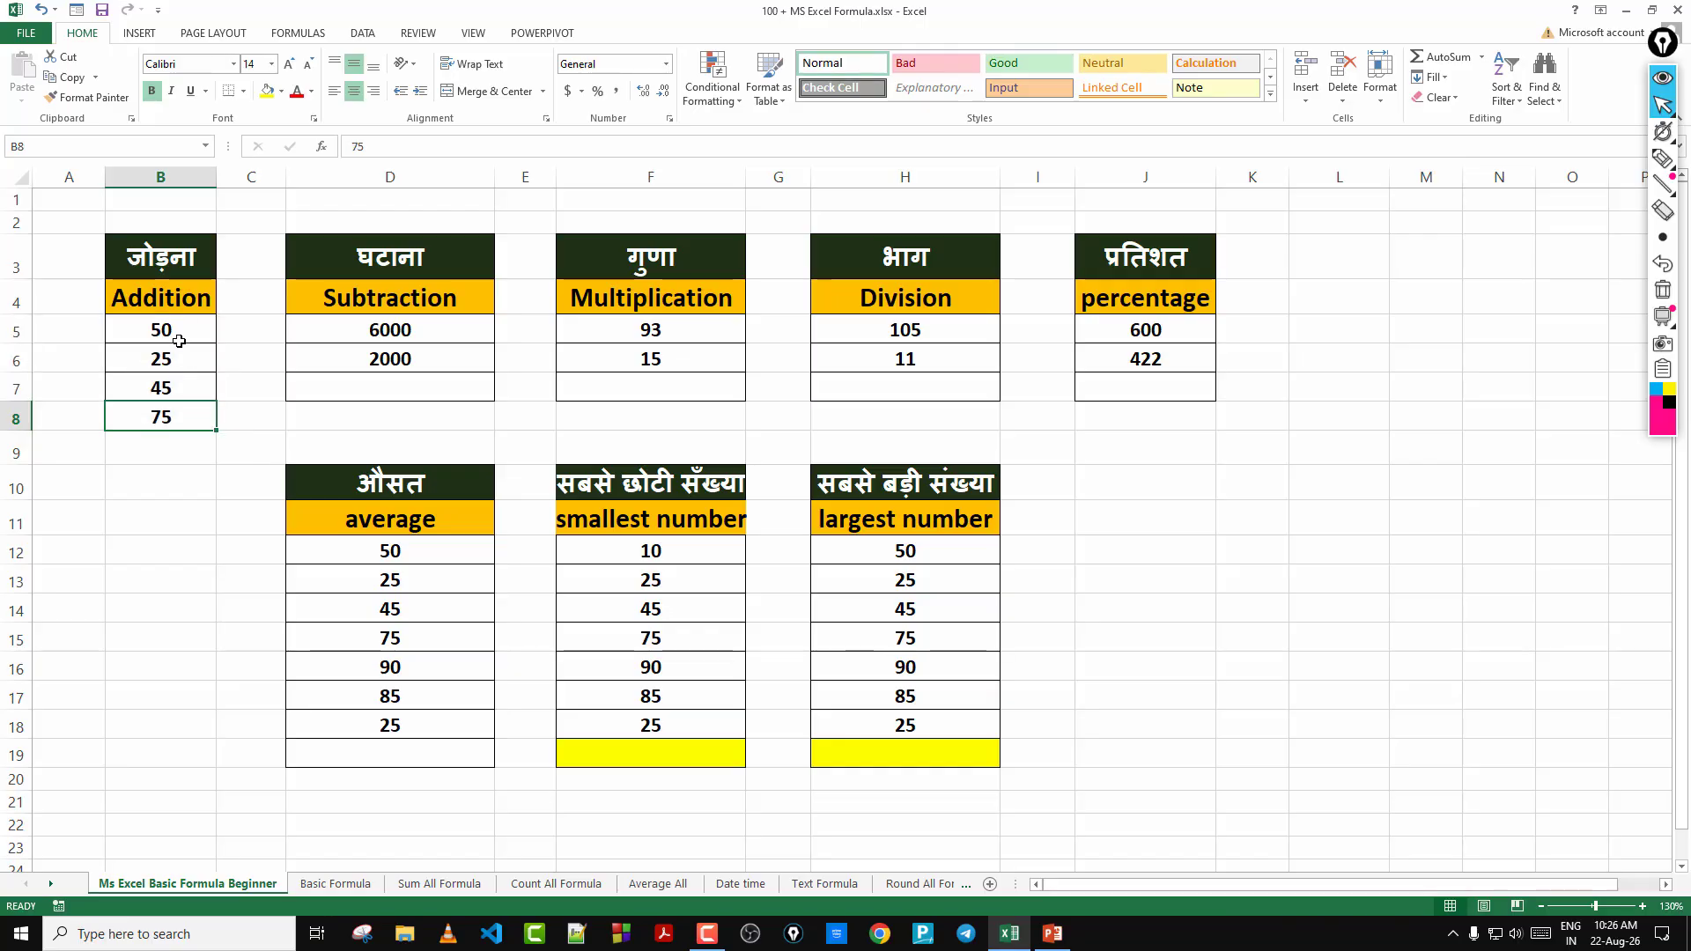
click(175, 448)
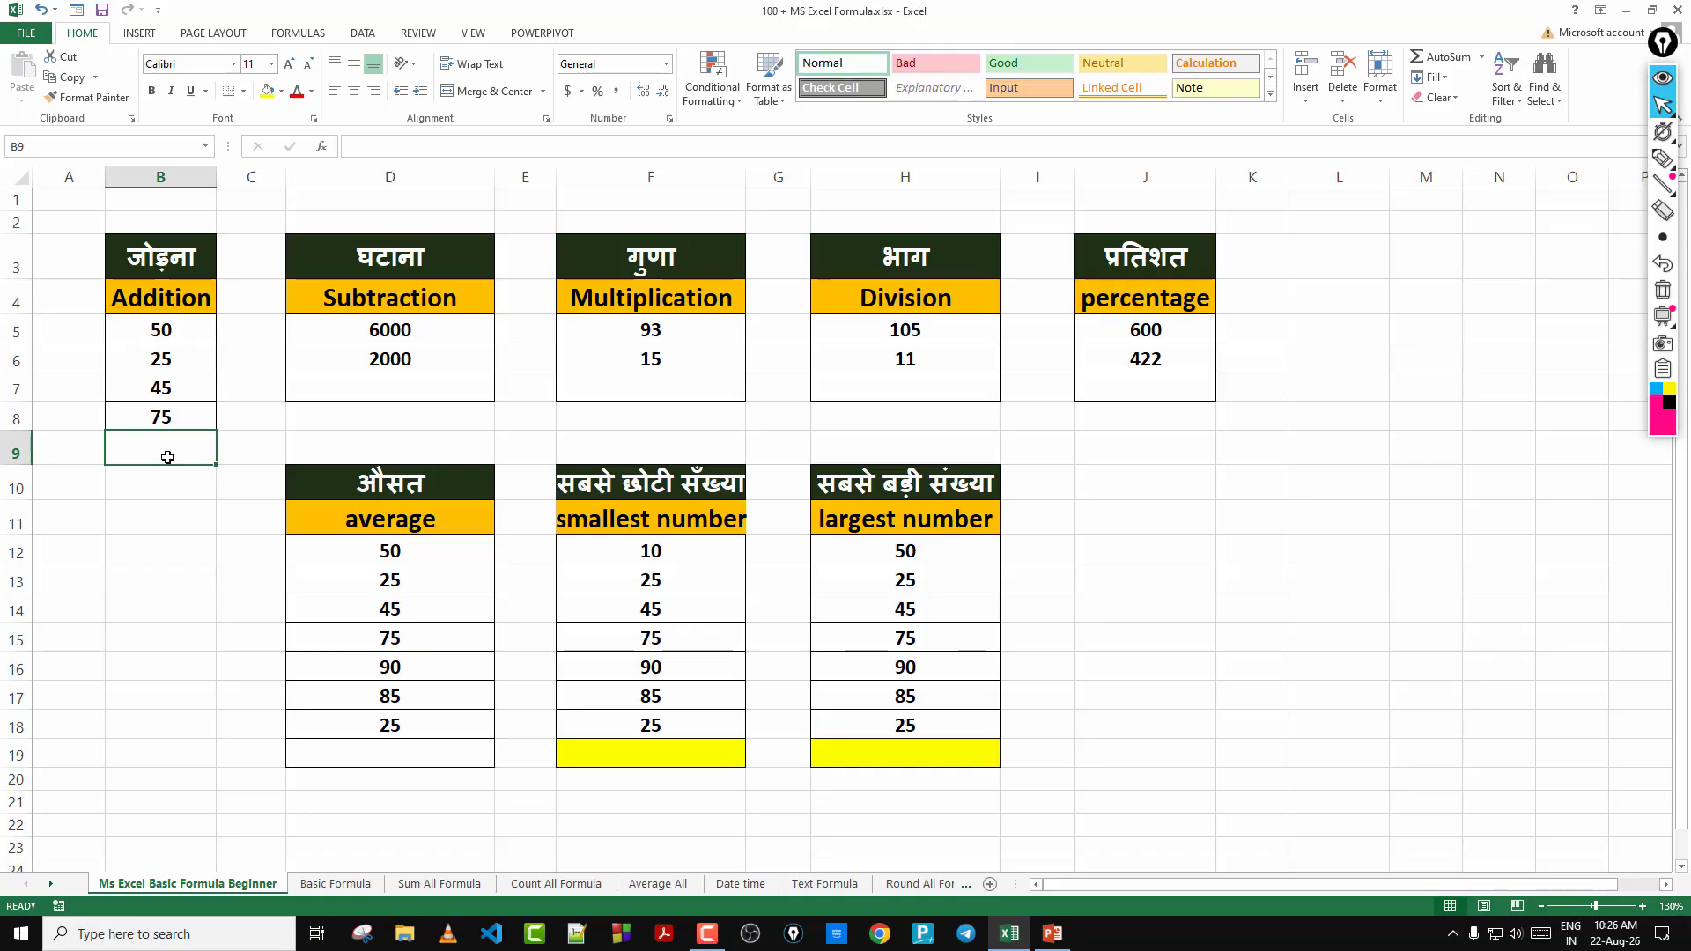
text(=)
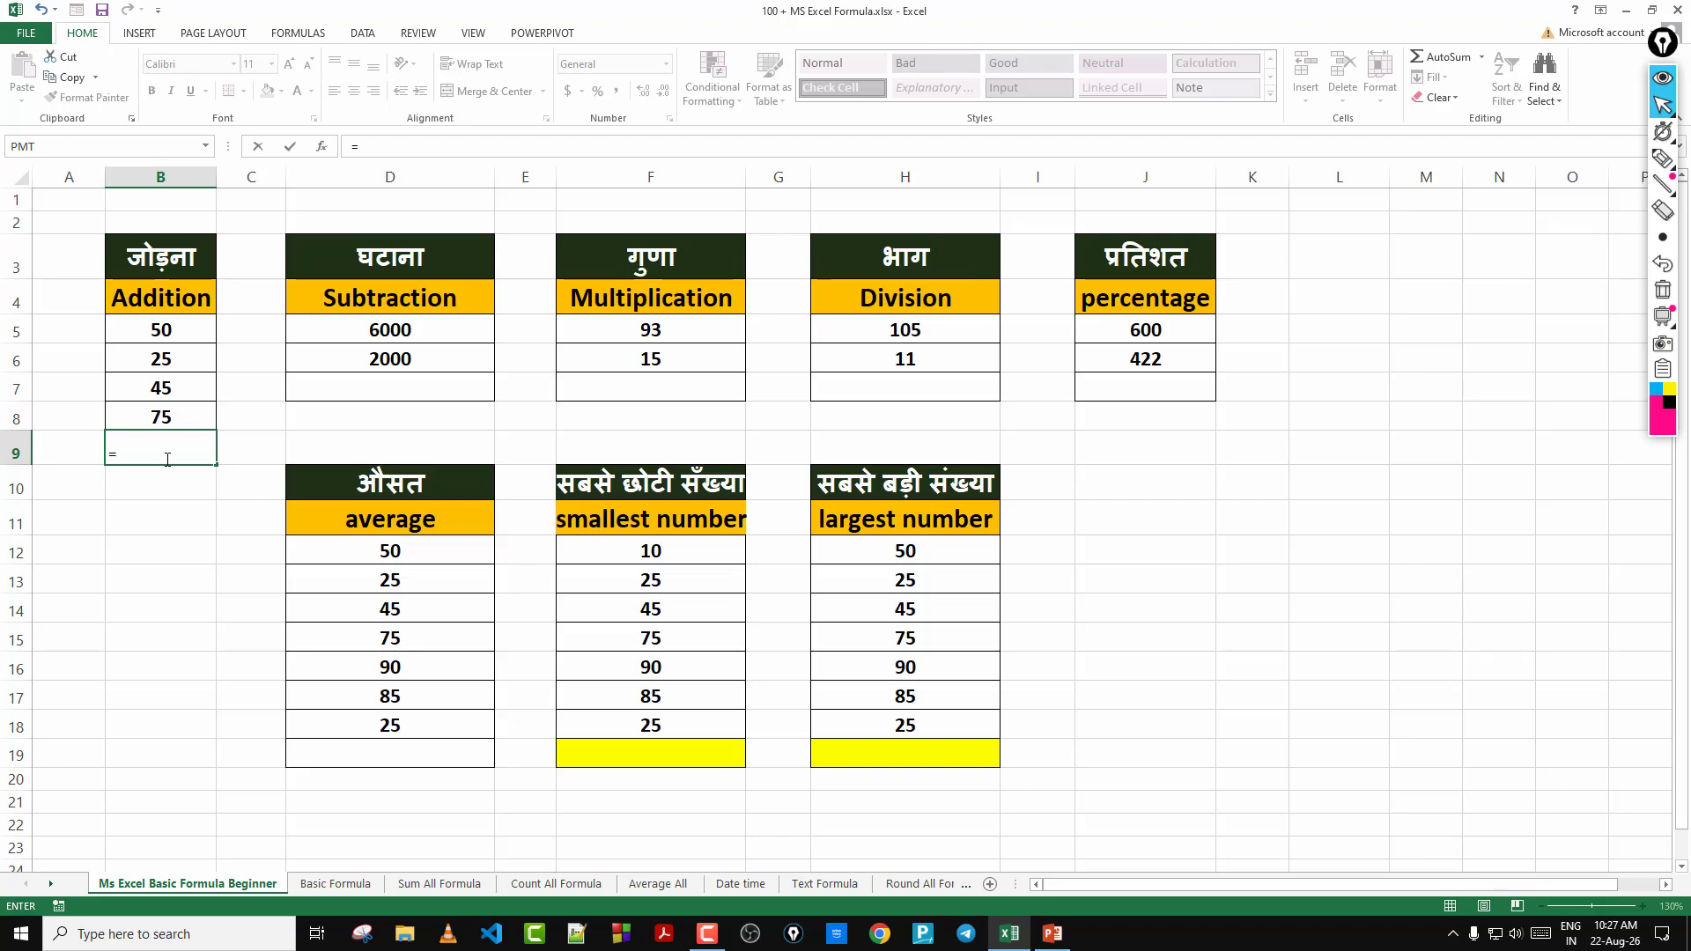
click(159, 333)
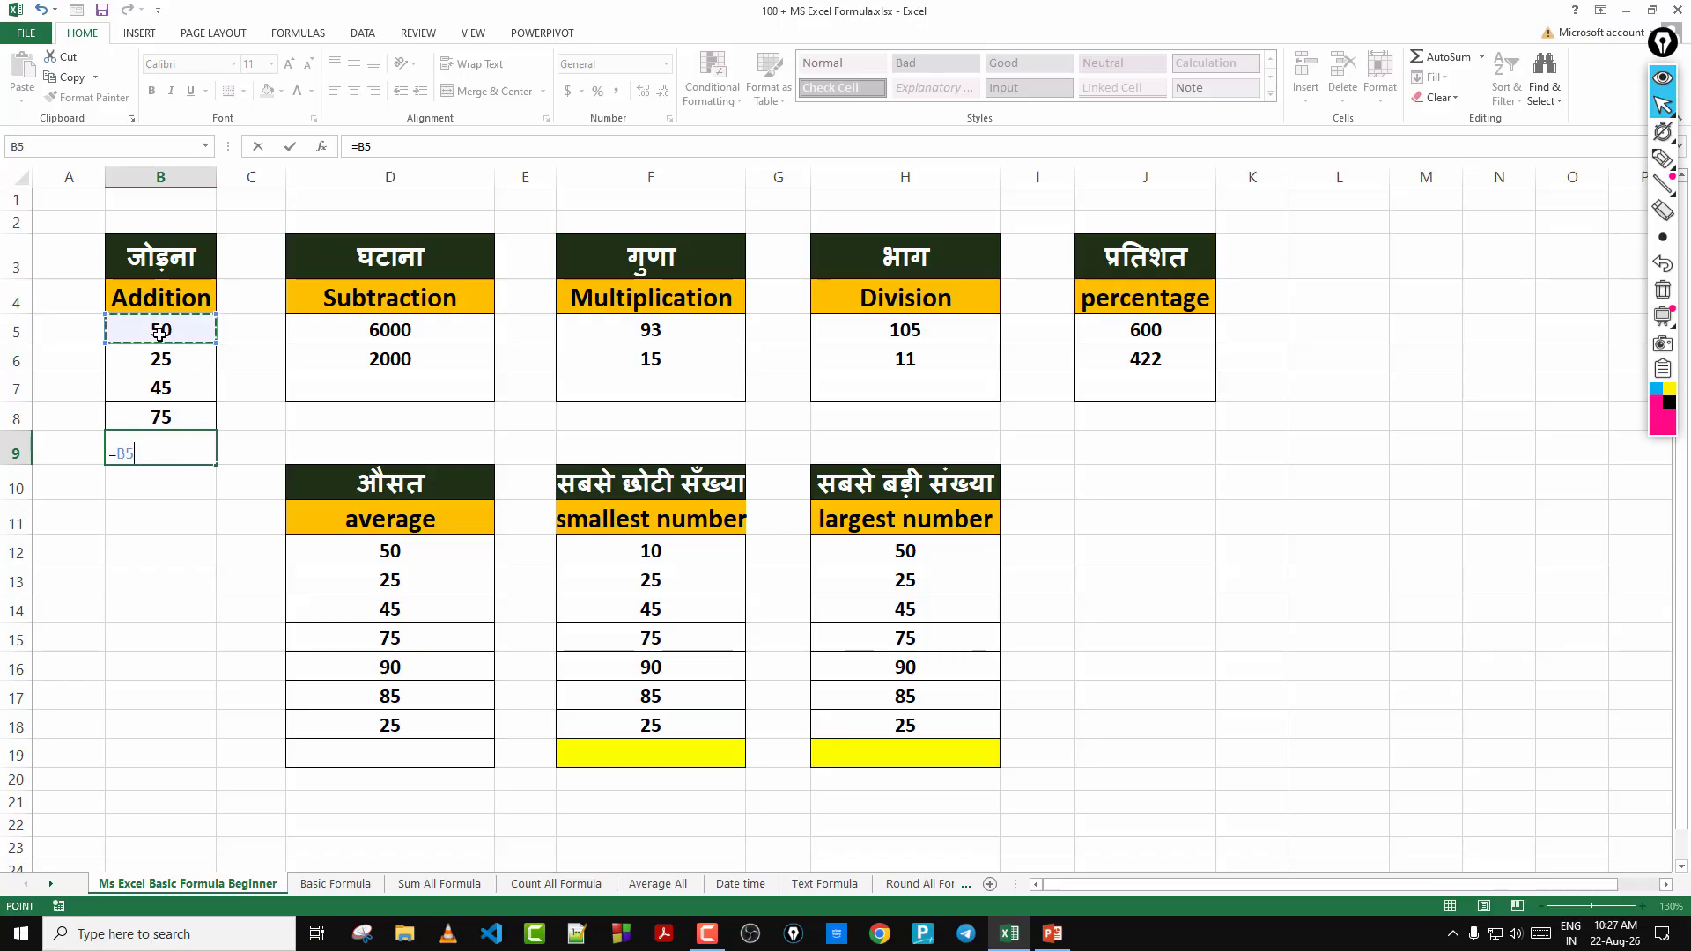
text(+)
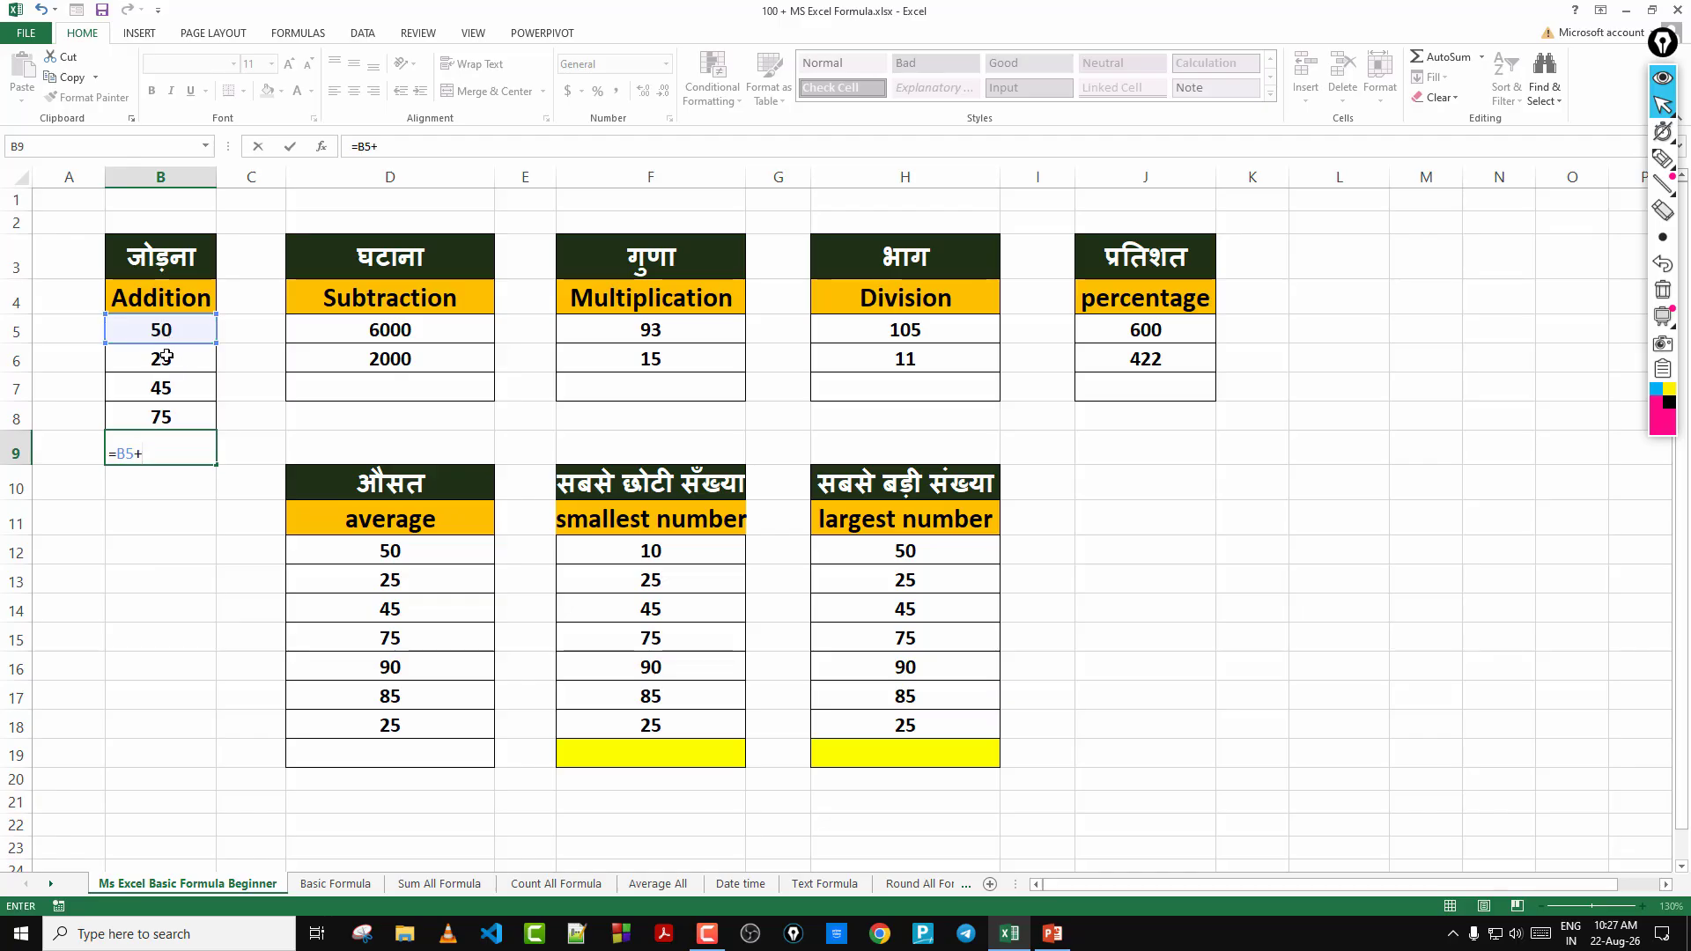
click(167, 356)
text(+)
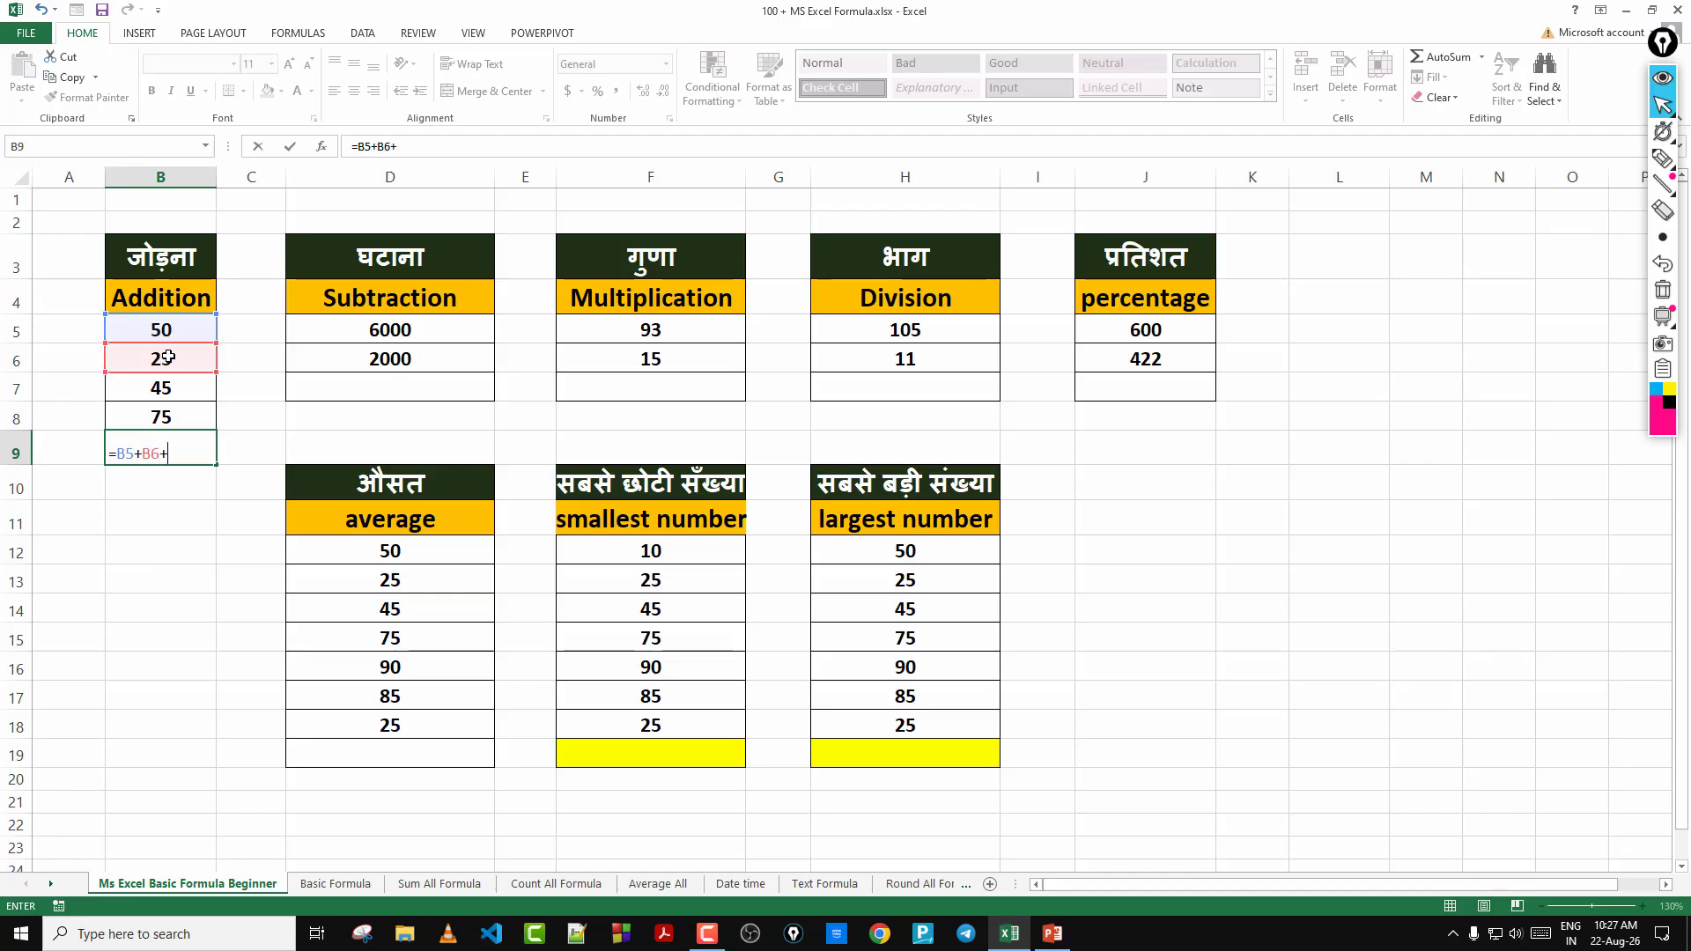
click(168, 391)
text(+)
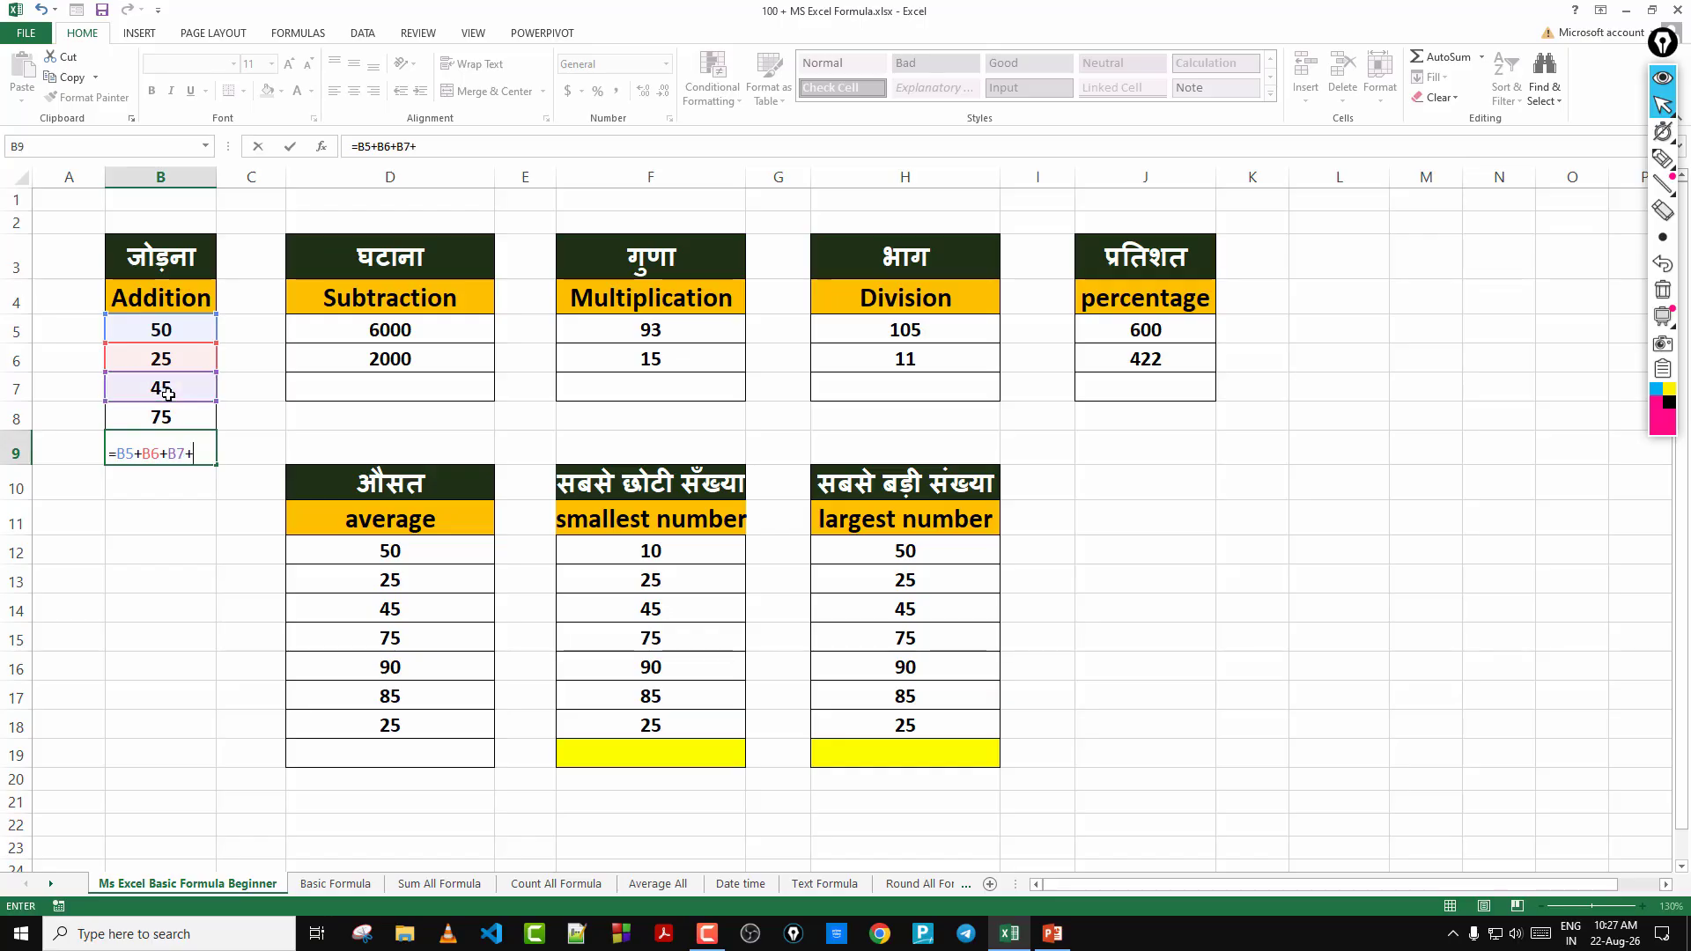
click(188, 420)
key(Return)
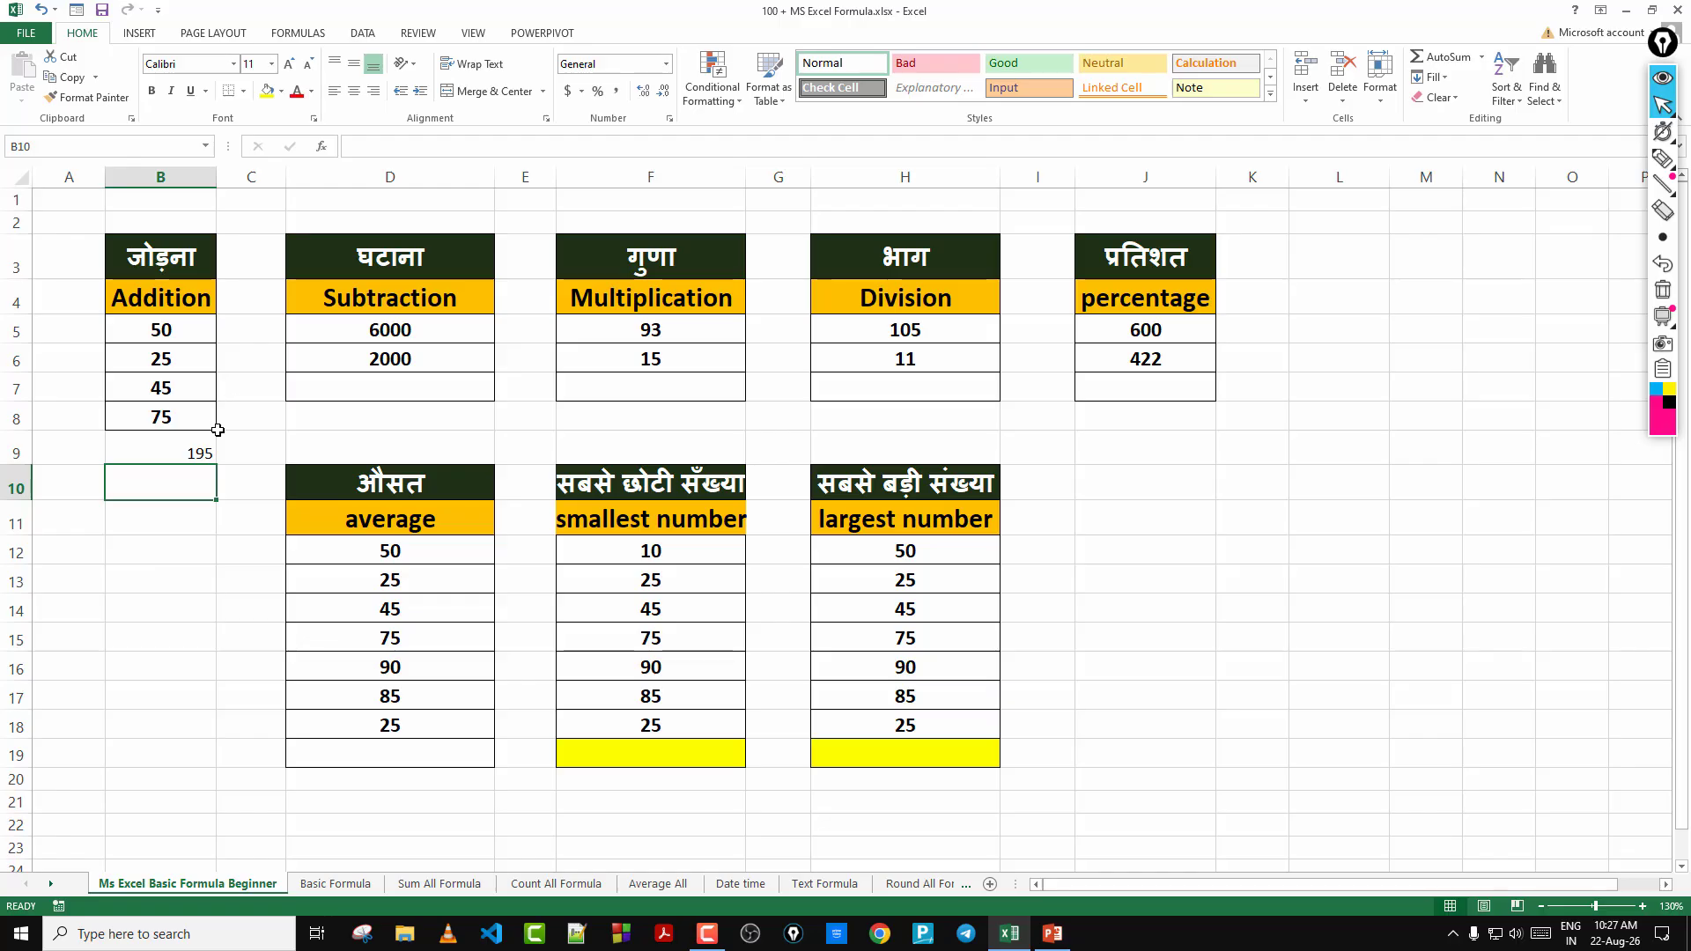
Format the sum in cell B9 as bold, centred text at font size 14
click(203, 447)
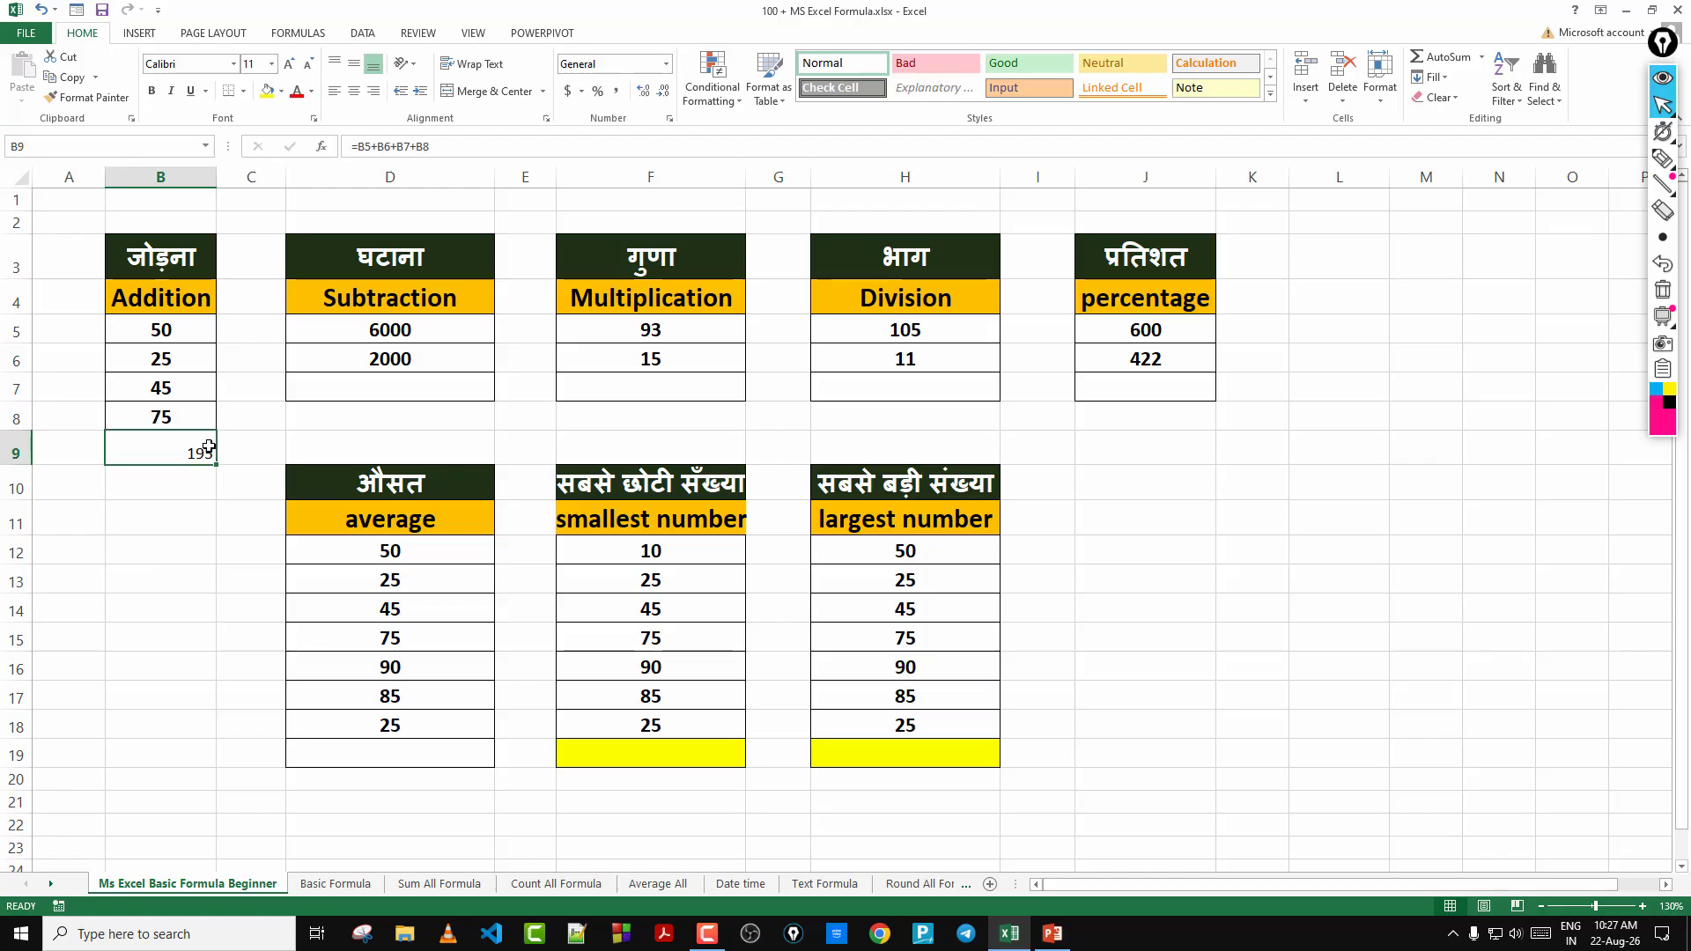
click(152, 91)
click(354, 91)
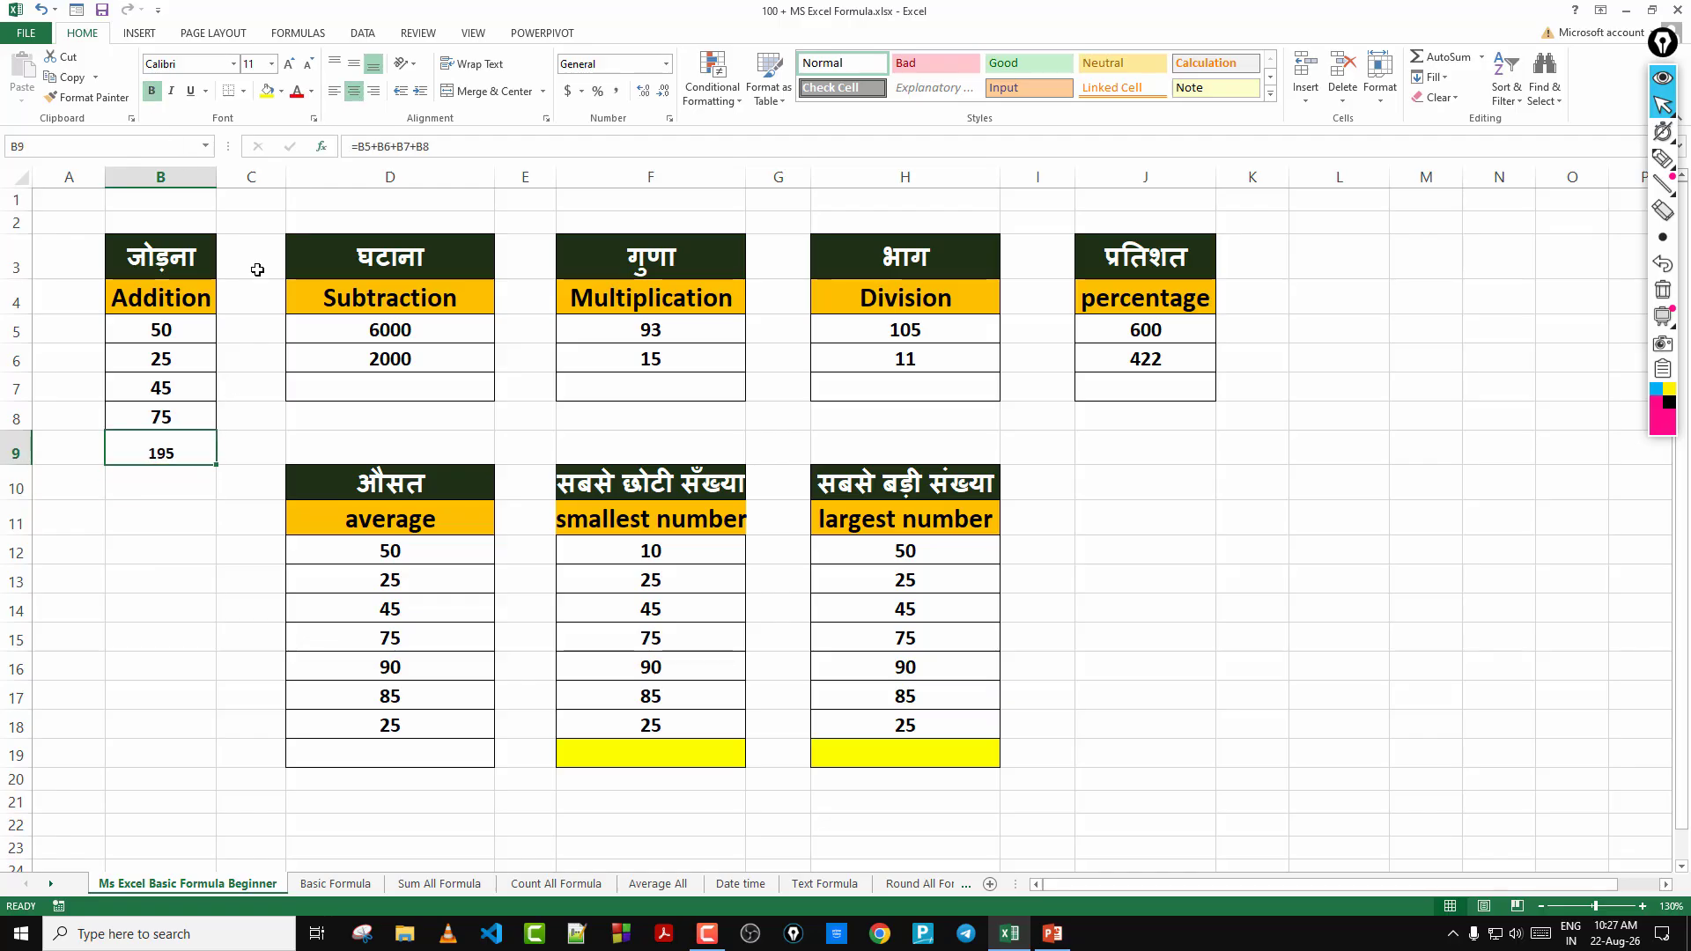
click(290, 63)
click(289, 63)
Inspect the cell references used in the addition formula in B9, leaving it as is
double_click(189, 451)
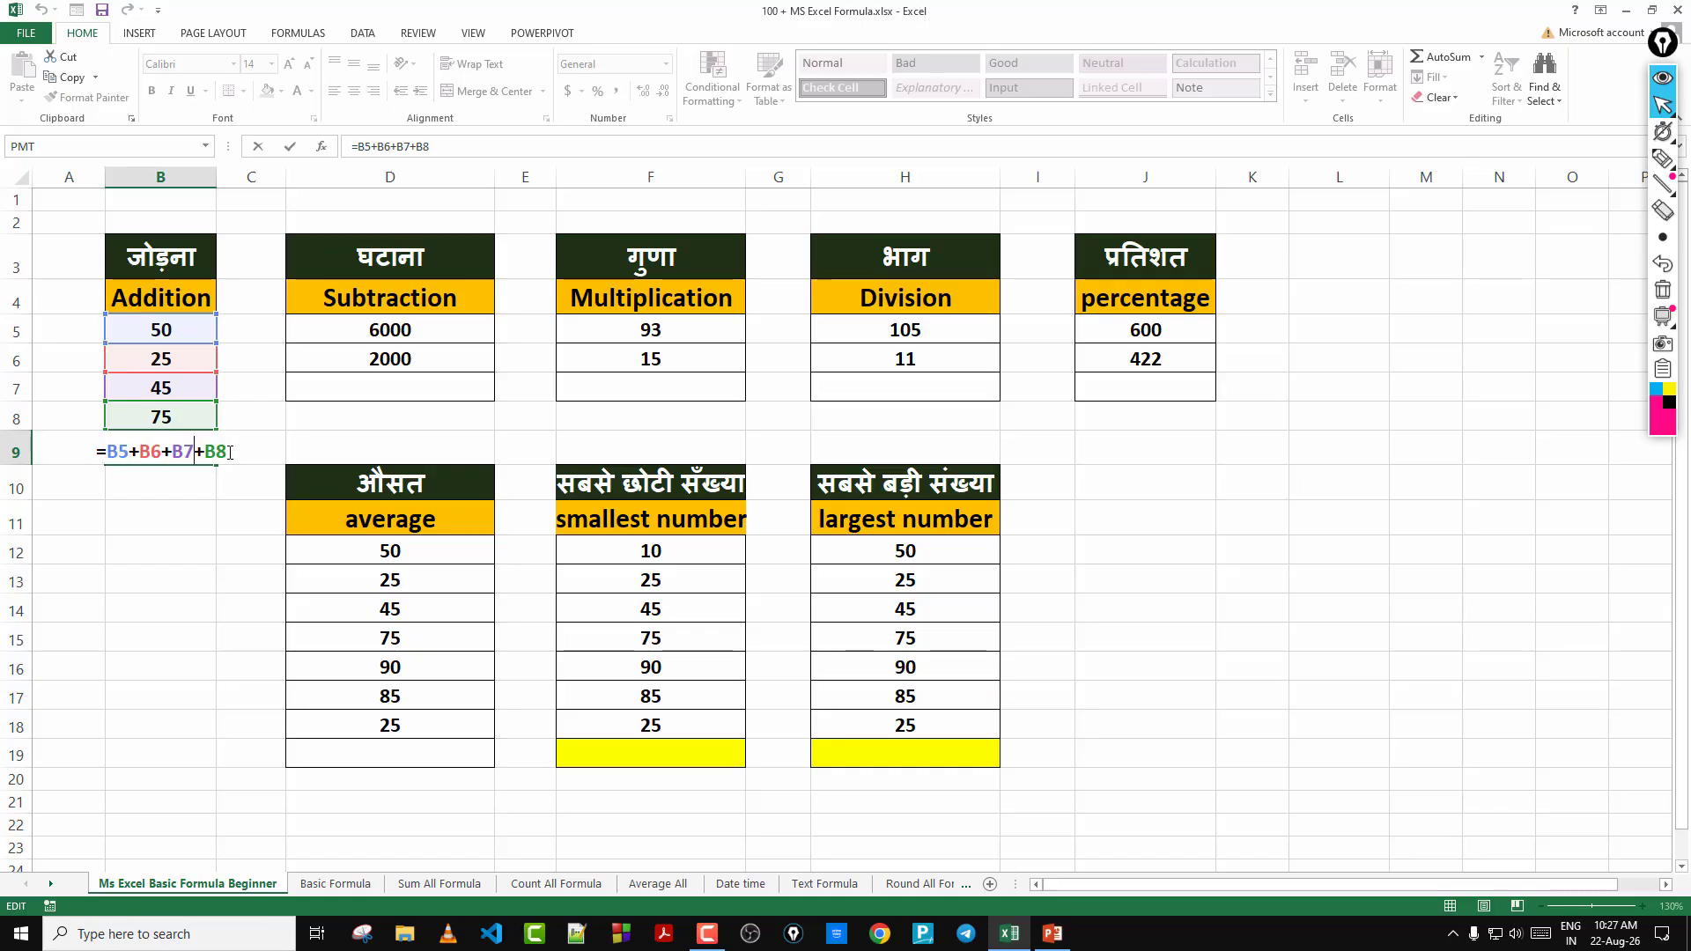
key(Return)
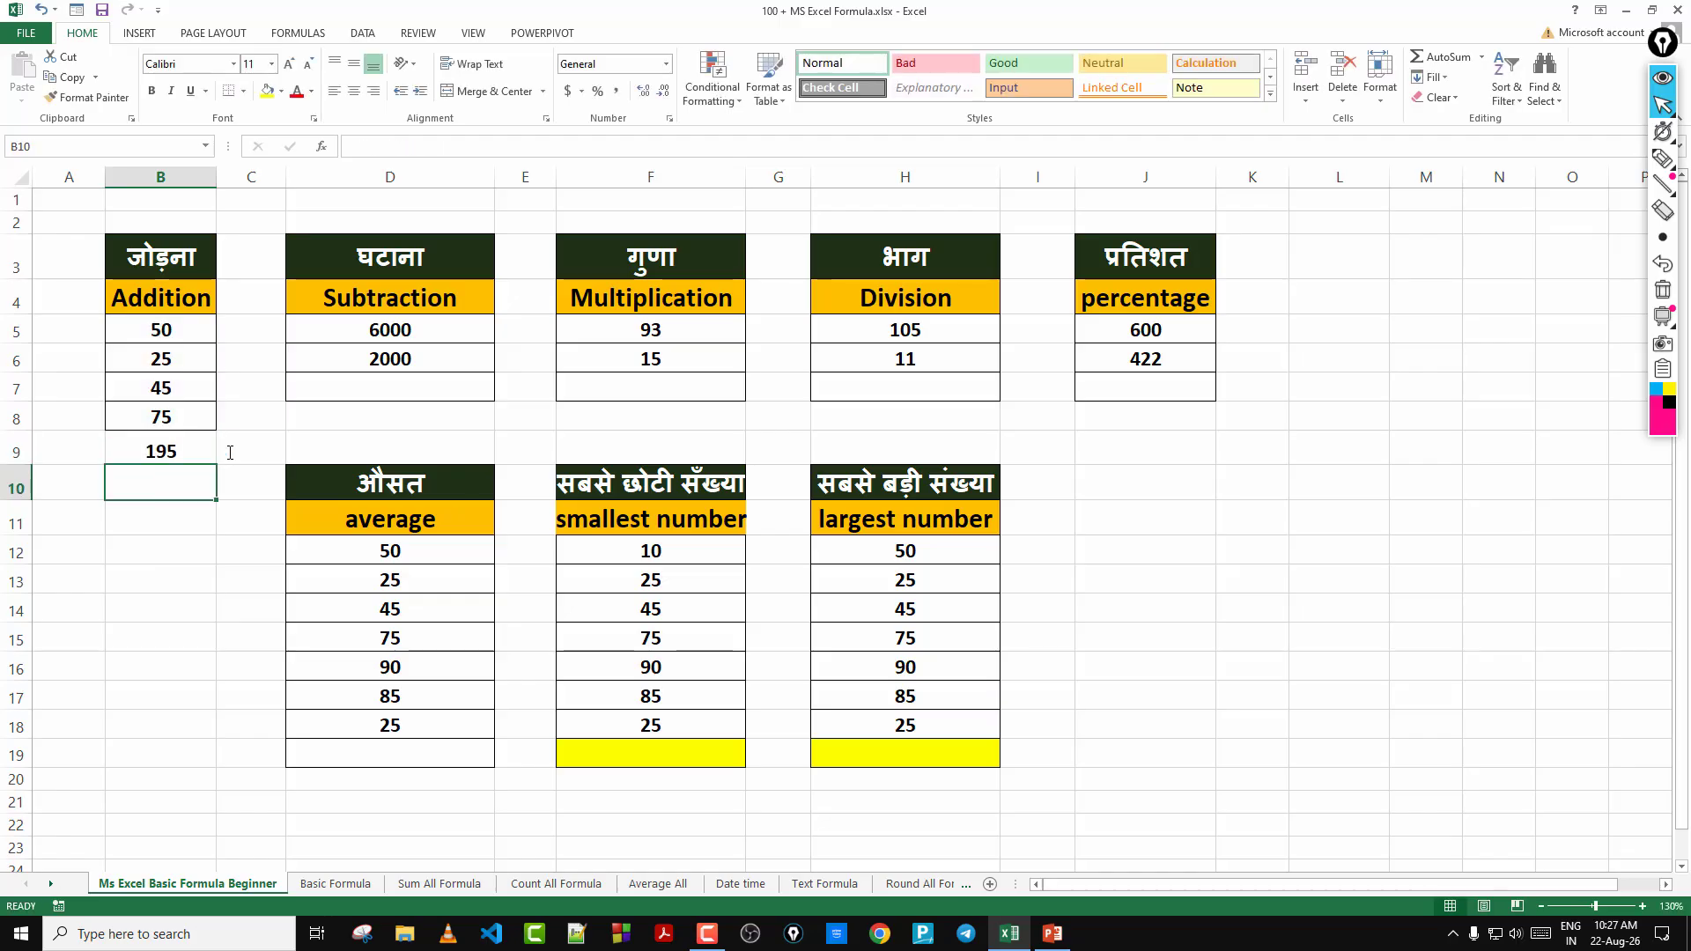
click(187, 450)
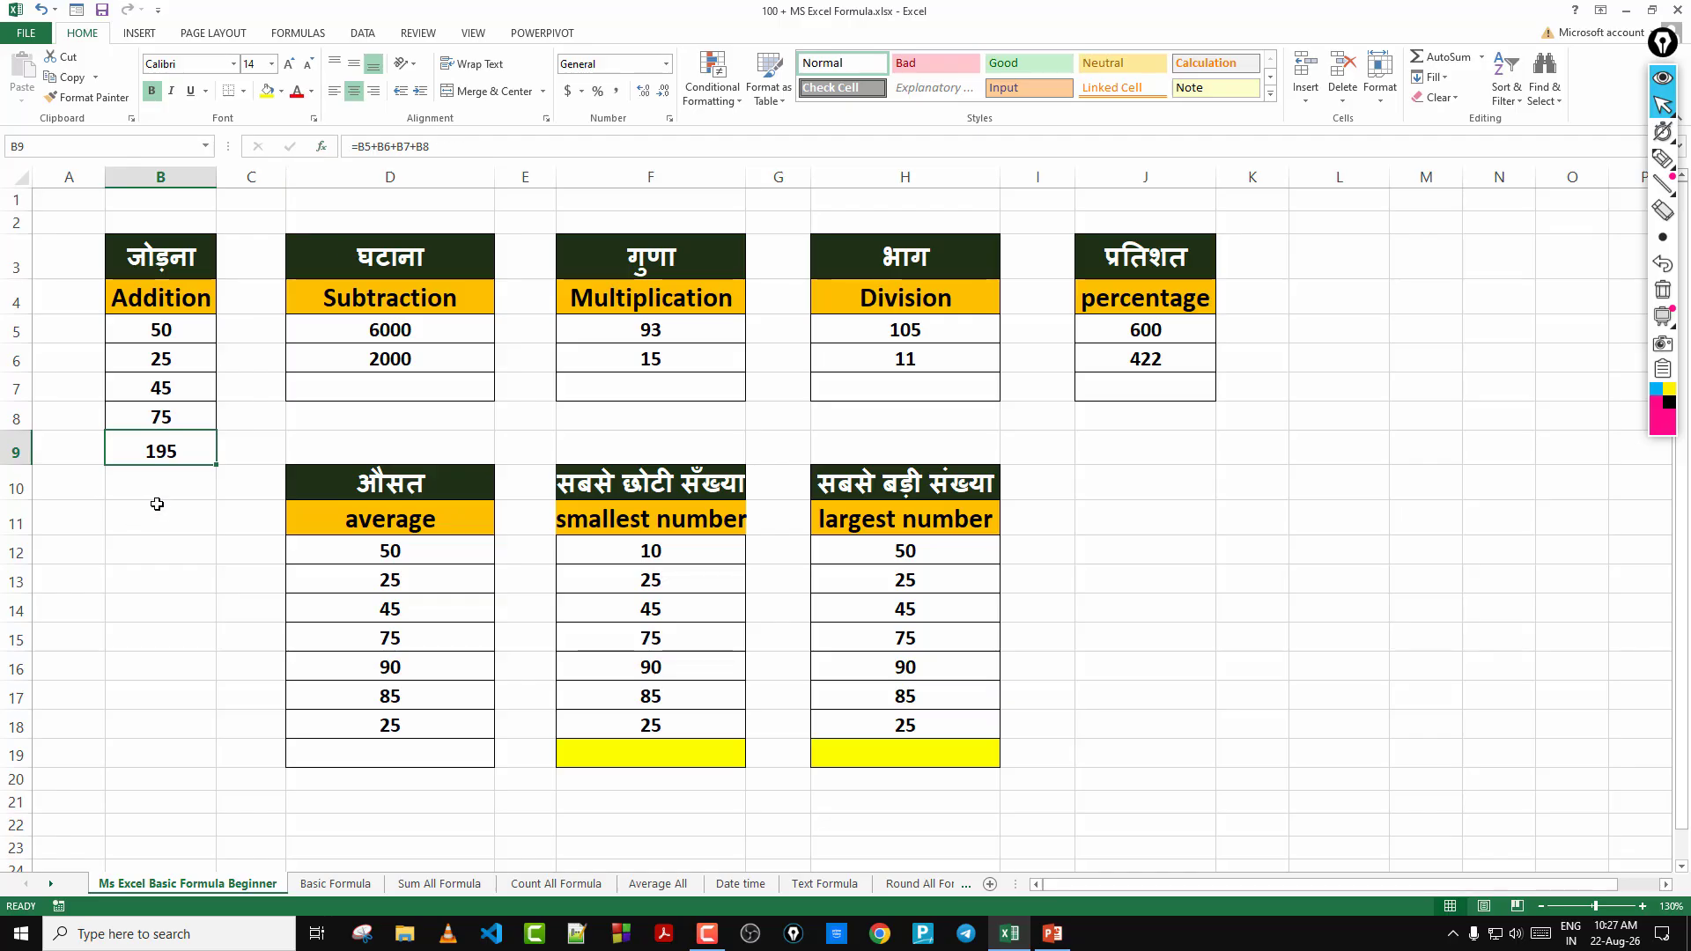
Set the second Addition number in B6 to 50 and review the formula in B9
click(175, 389)
click(175, 360)
text(50)
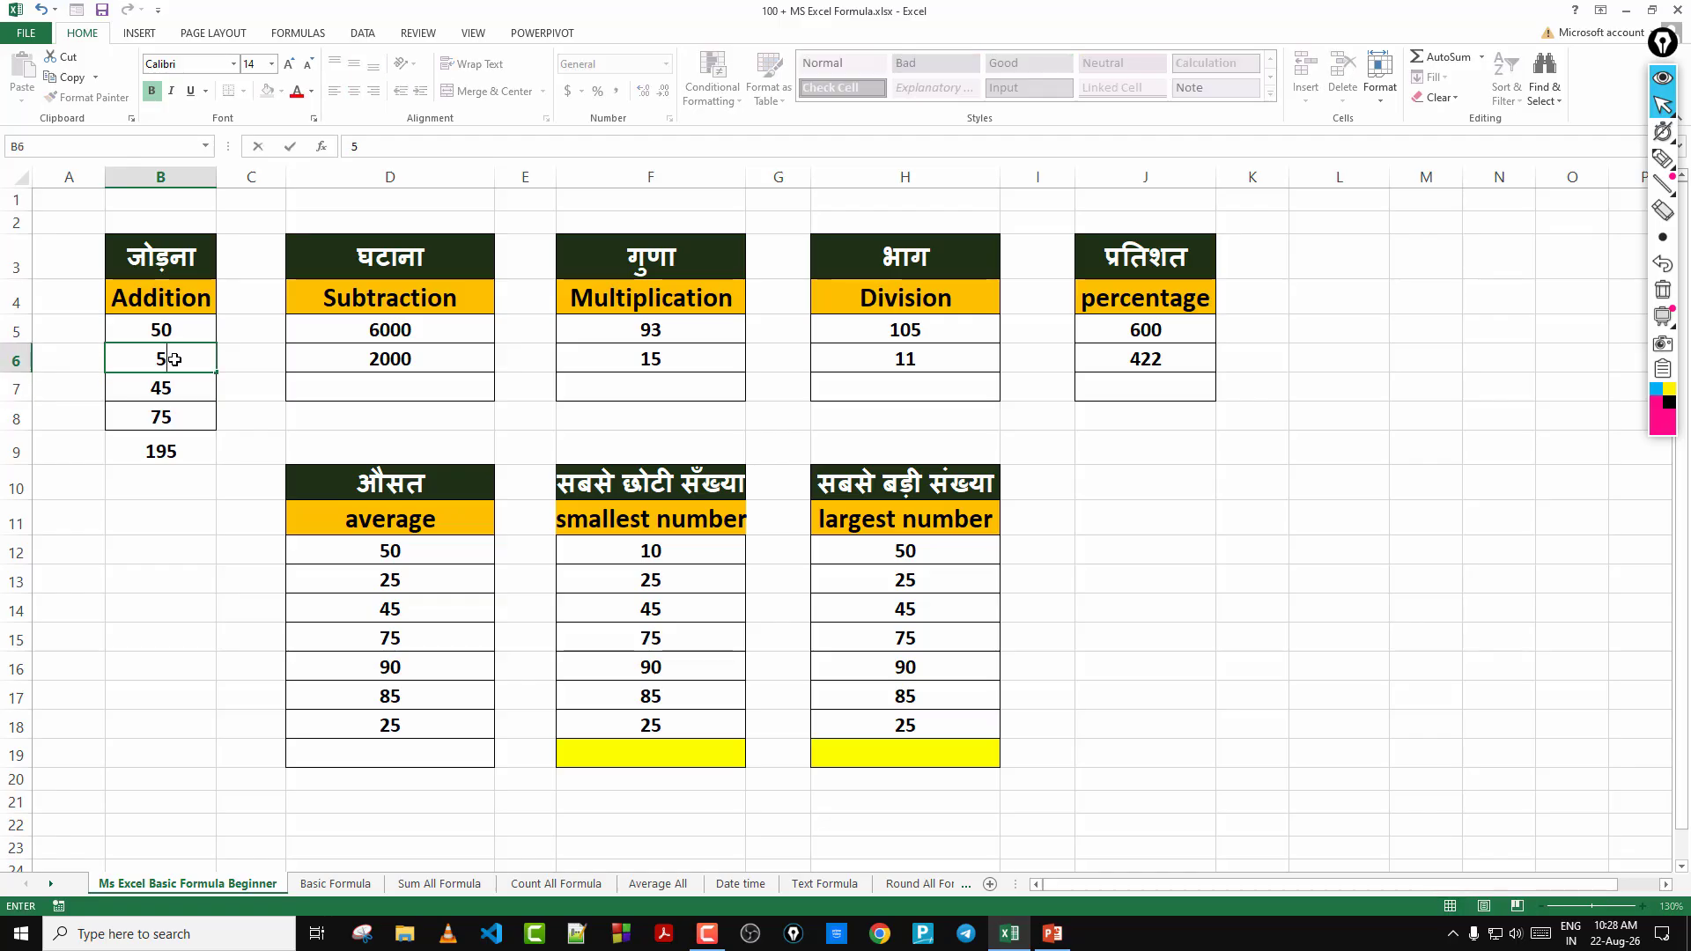
key(Return)
click(184, 445)
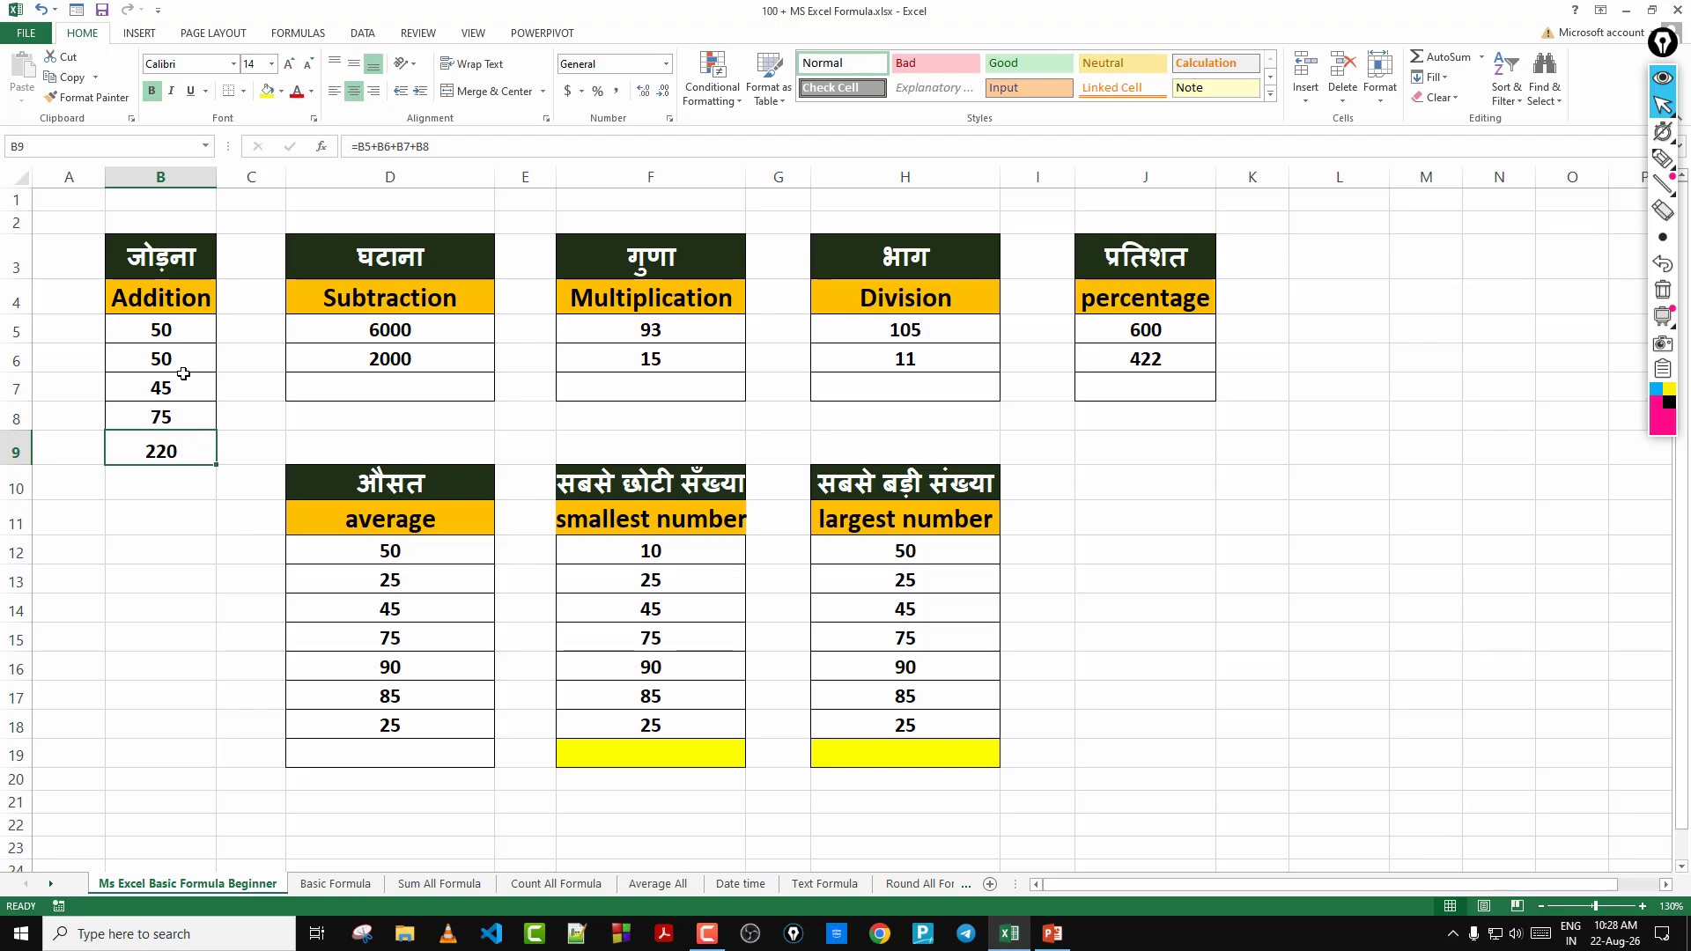
double_click(185, 445)
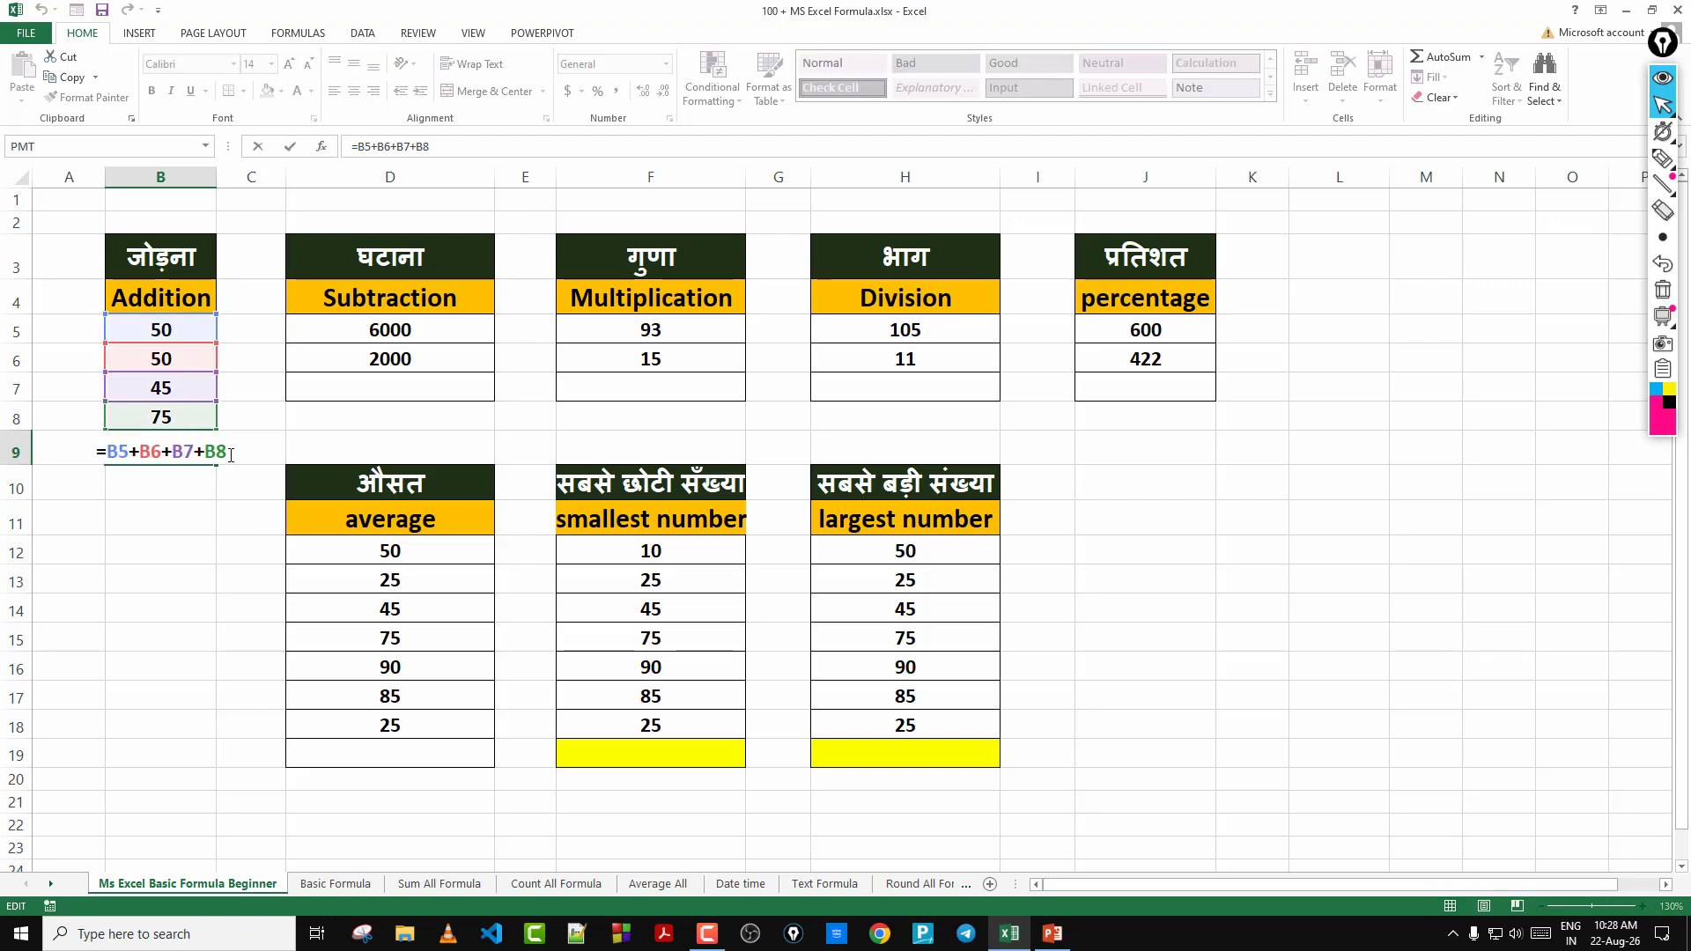
key(Return)
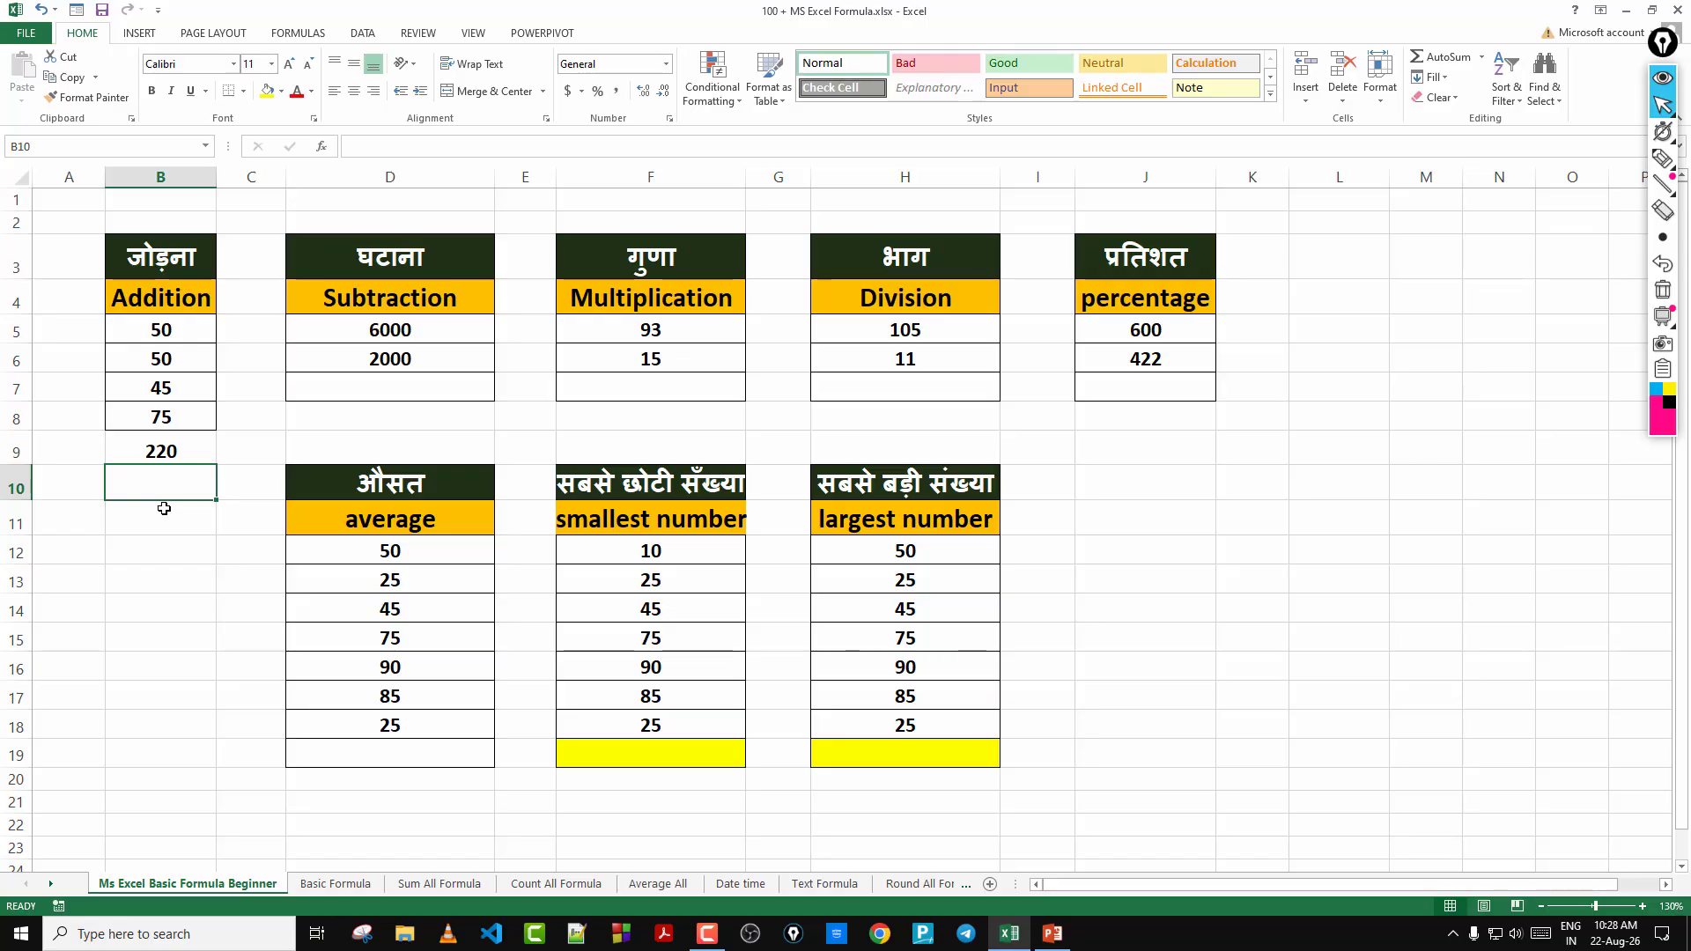
Enter the formula =50+50+45+75 with directly written numbers in cell B10
text(=)
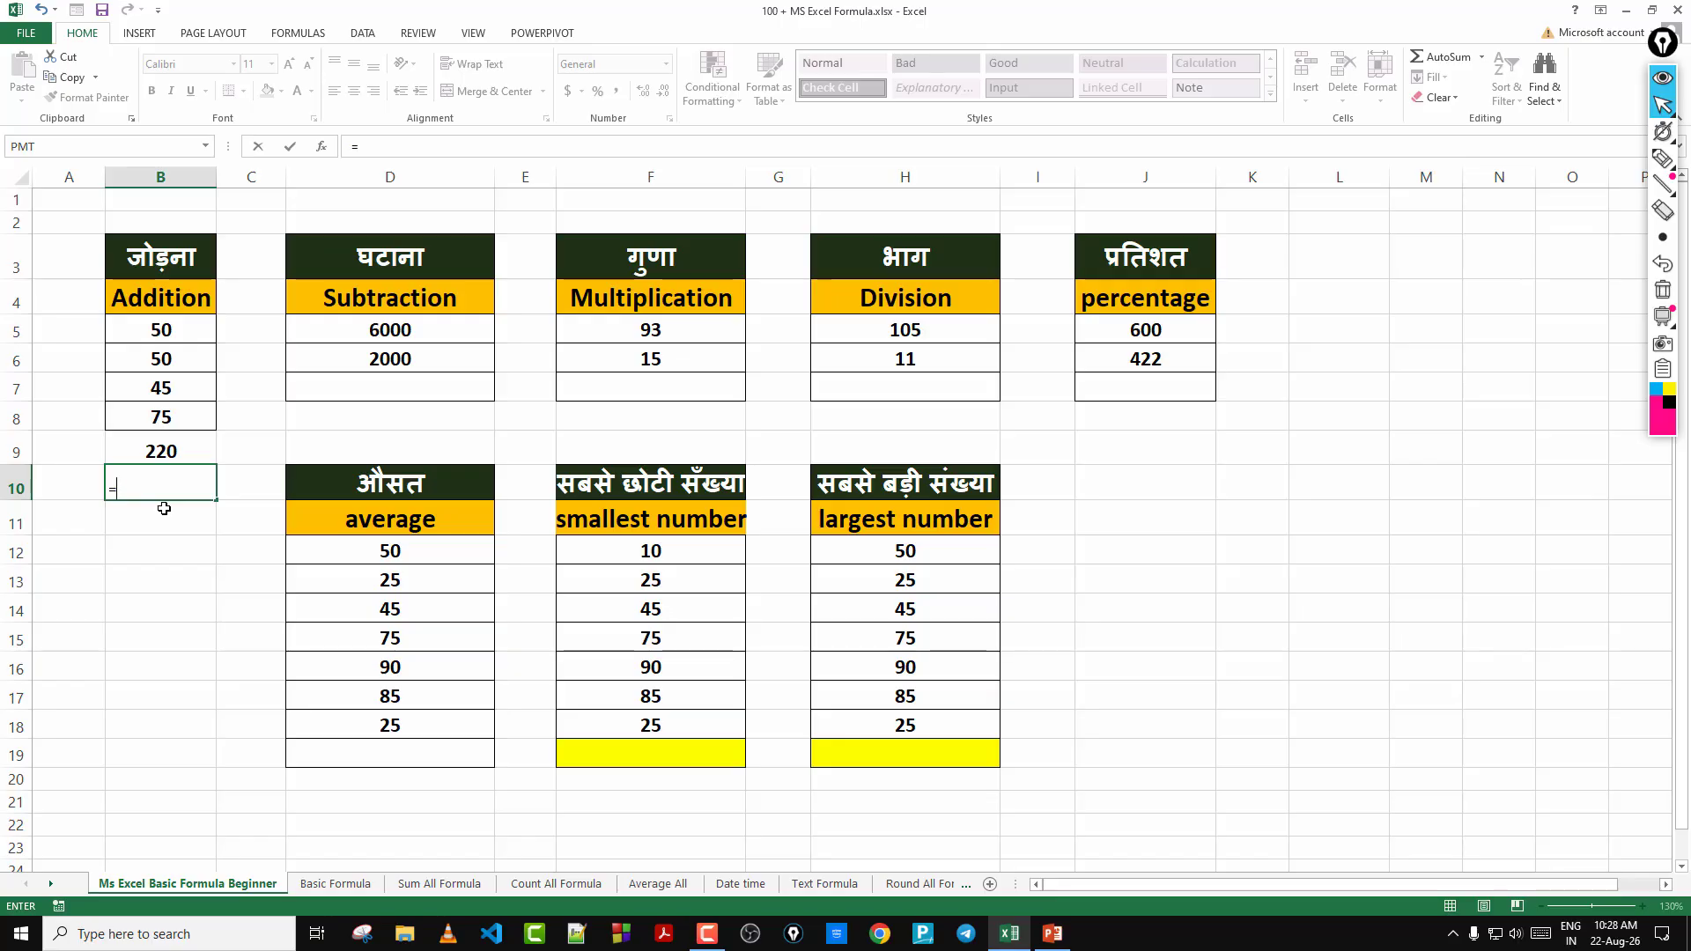
text(50+50+)
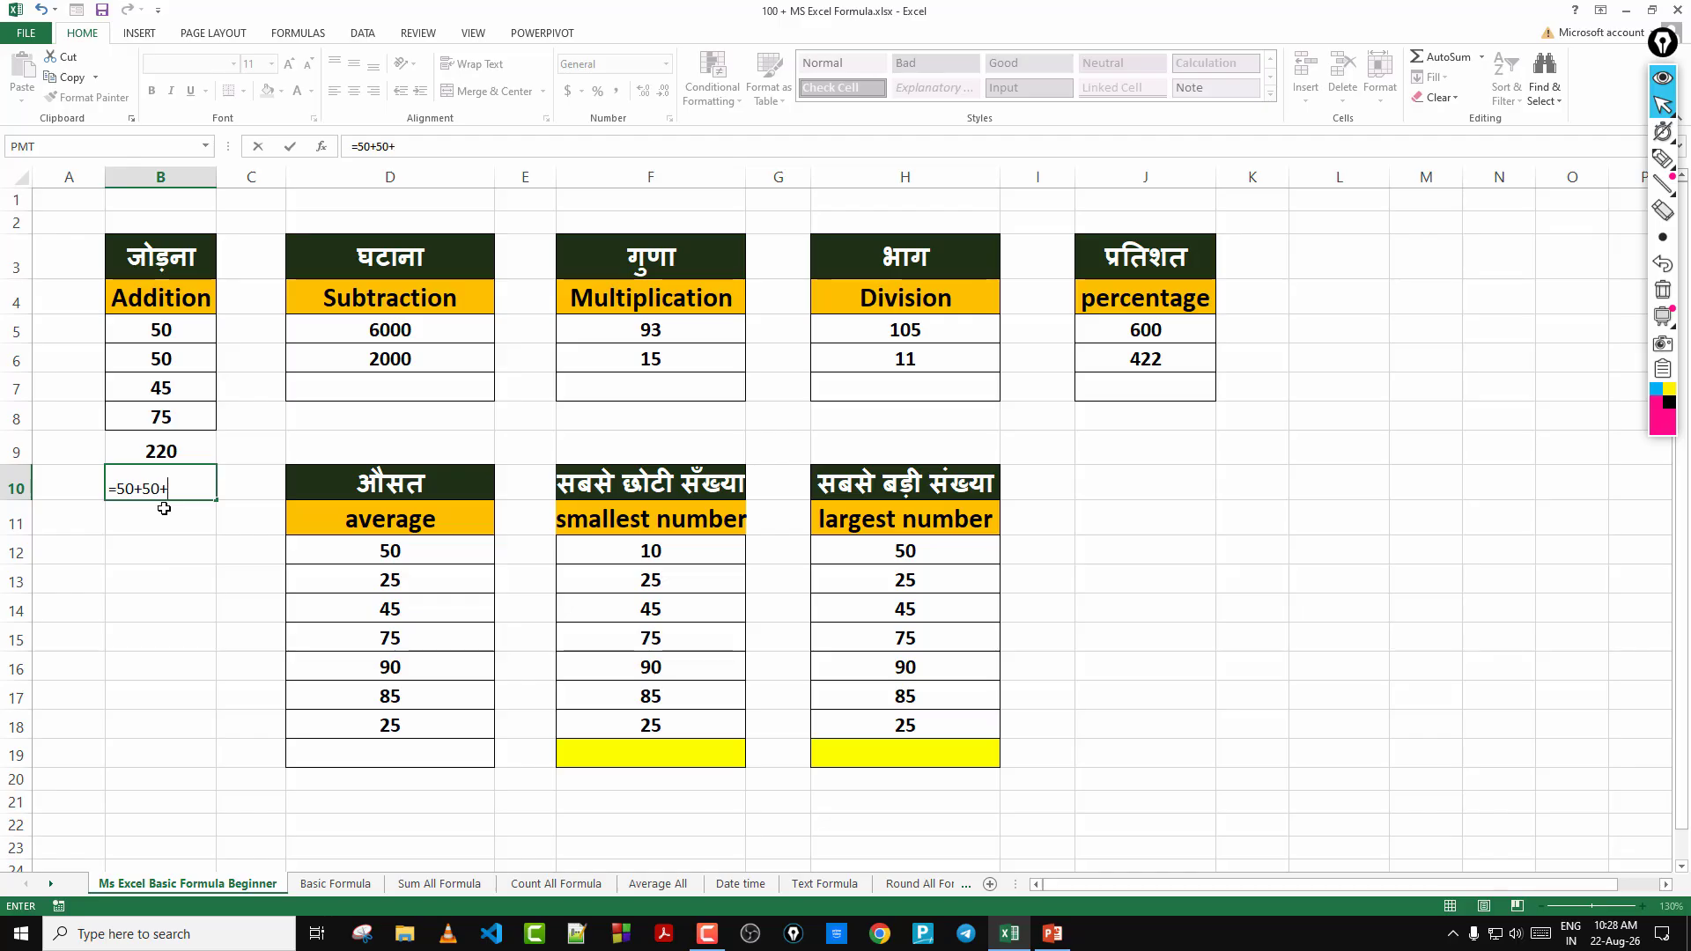
text(45+75)
key(Return)
click(168, 495)
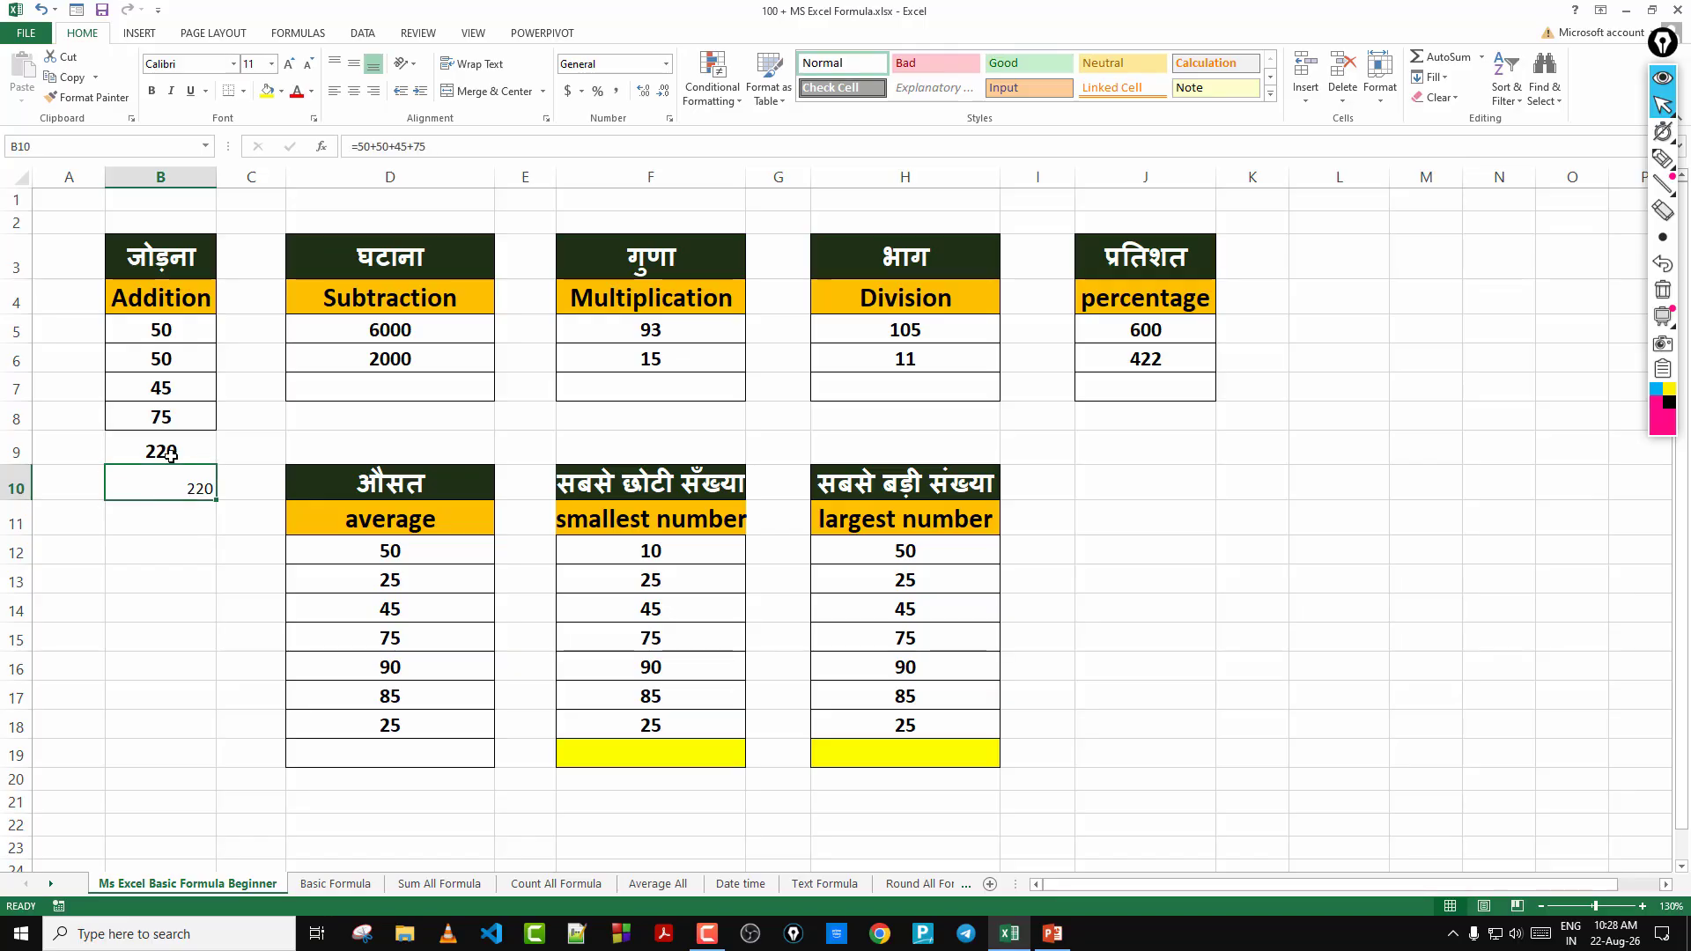
Copy the formatting of cell B9 onto cell B10 with Format Painter
click(172, 455)
click(87, 97)
click(173, 483)
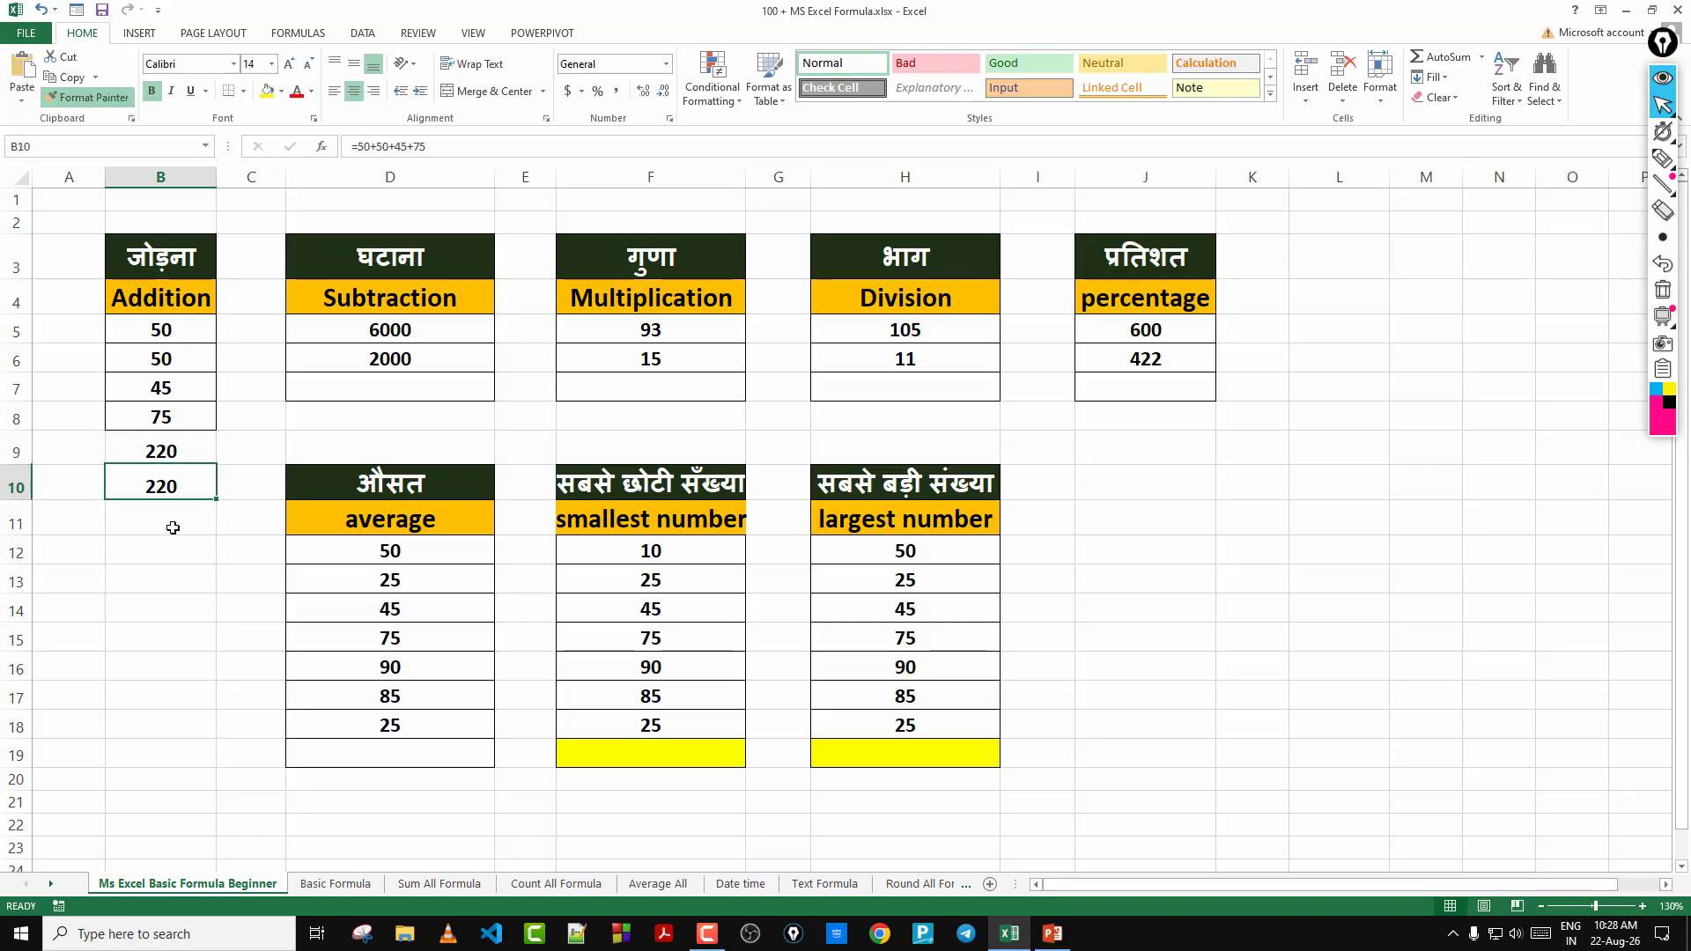
click(171, 512)
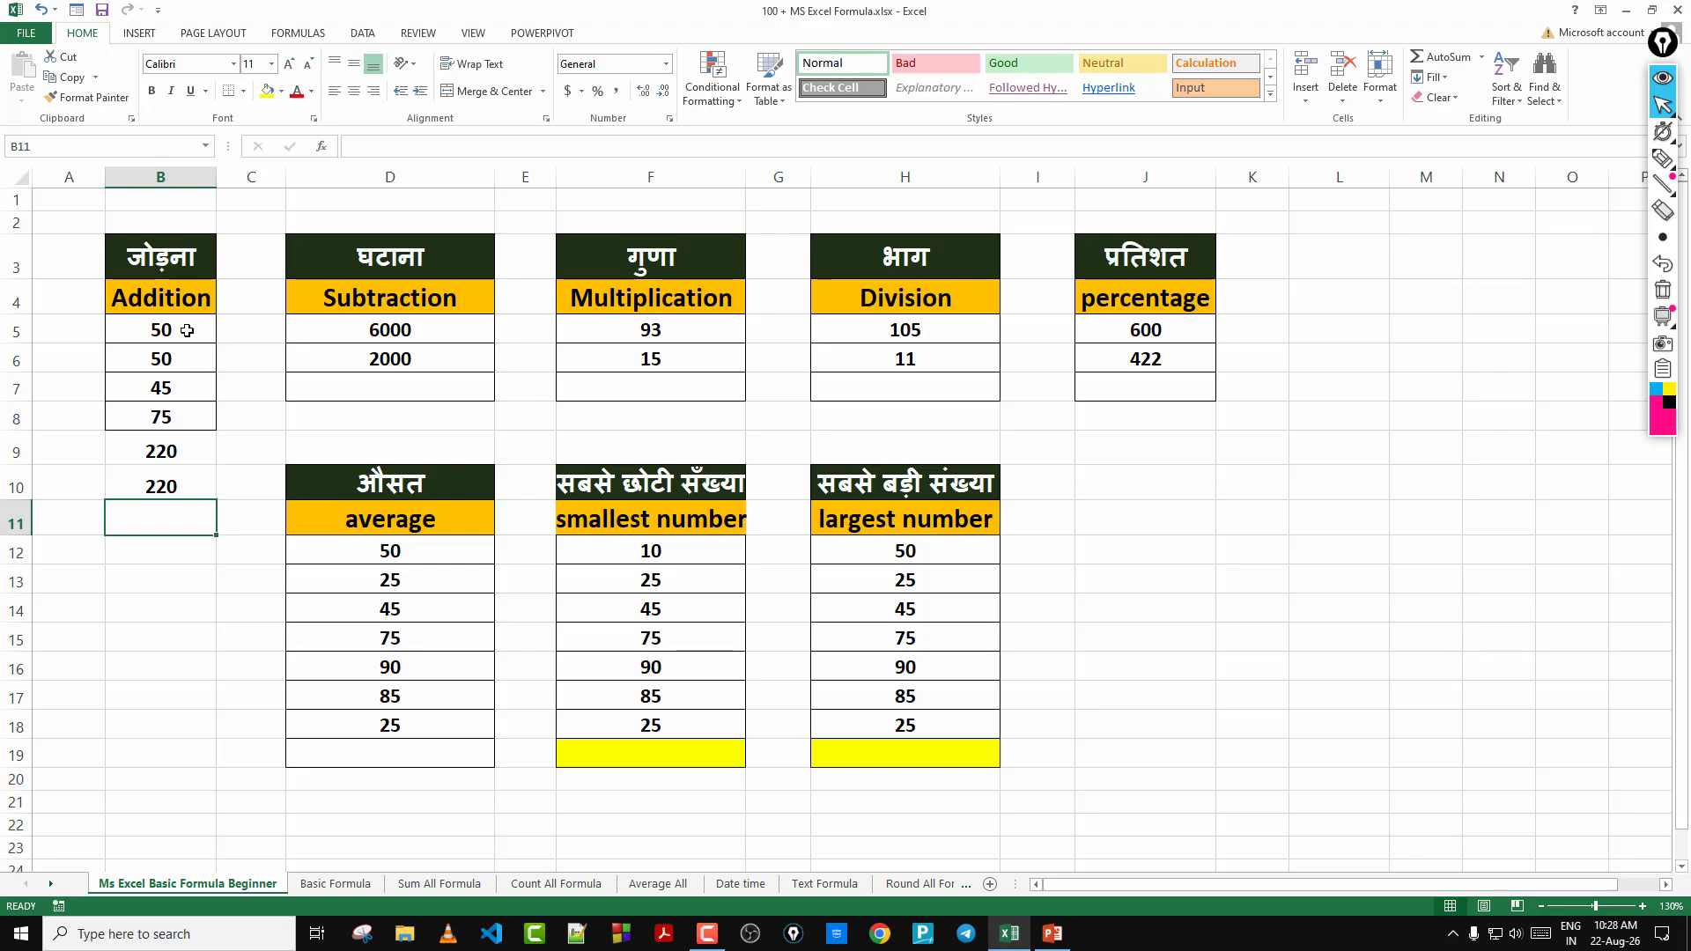
Set the first Addition number in B5 to 98
drag(182, 329, 187, 419)
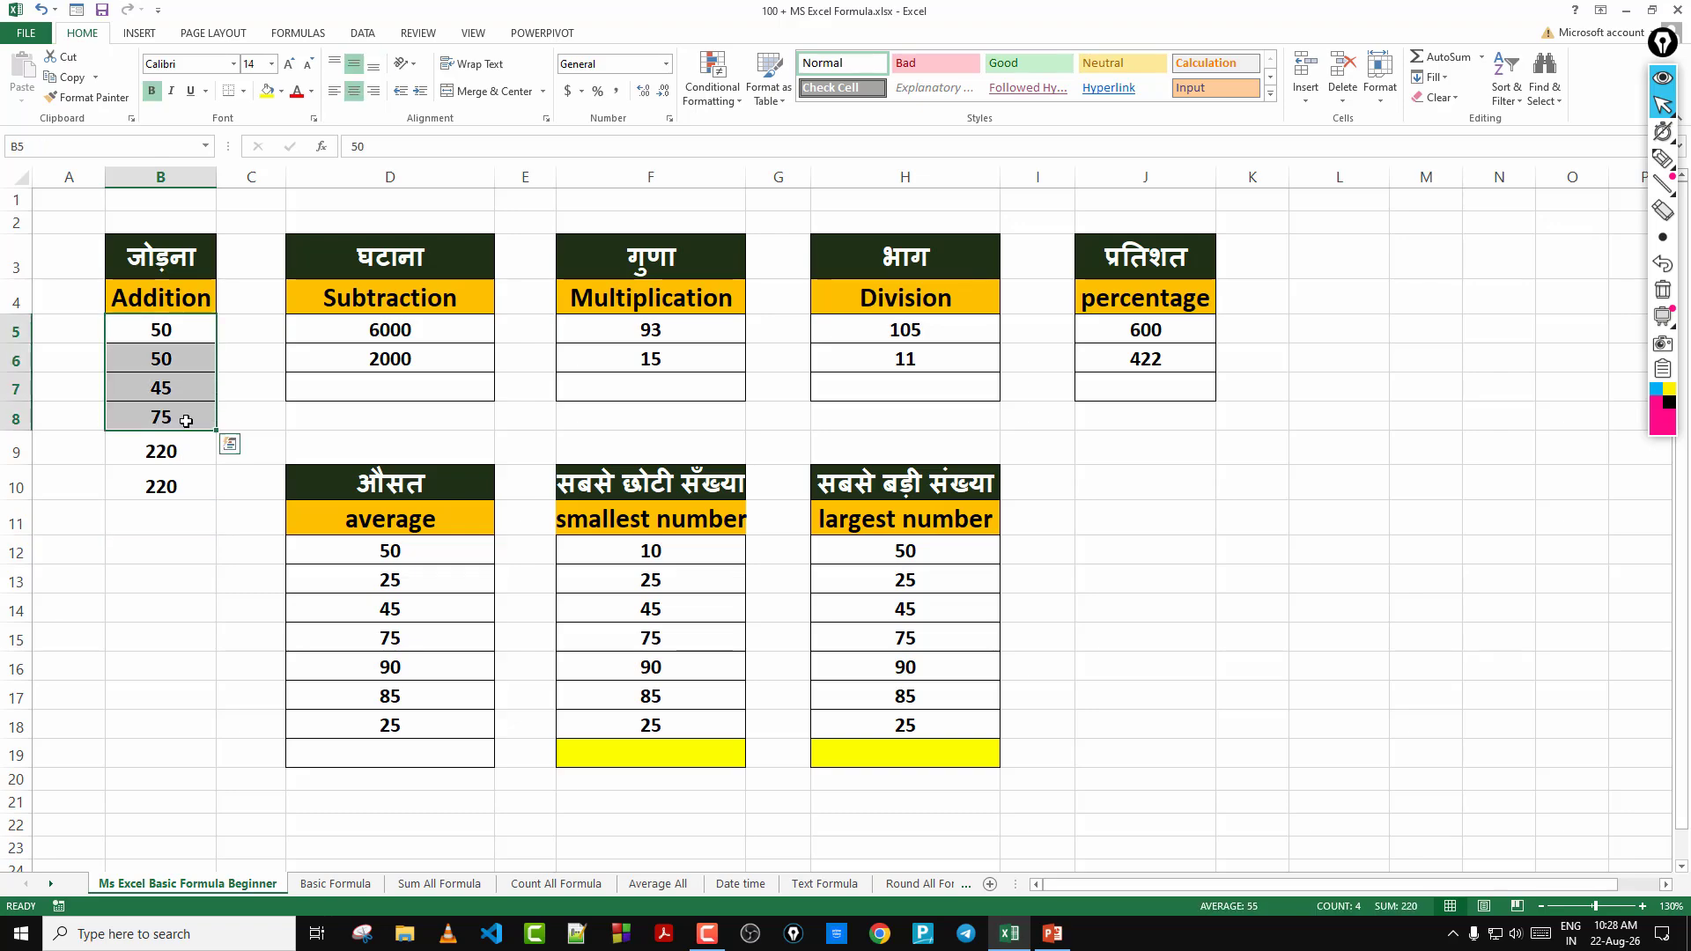
click(188, 332)
text(98)
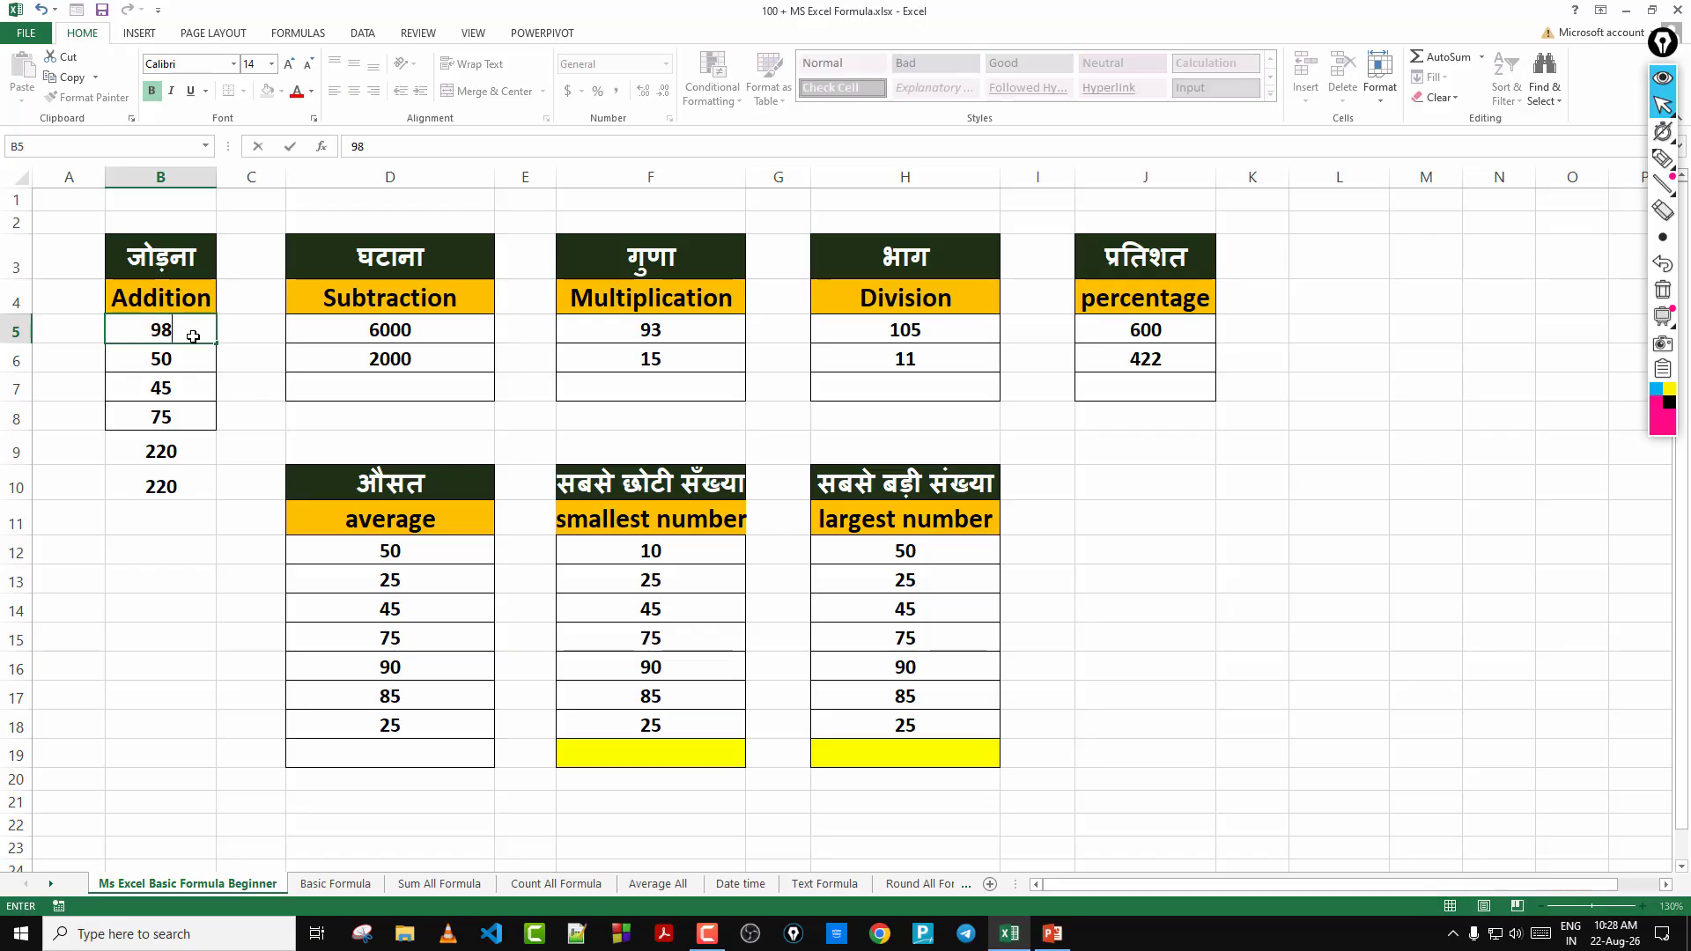
key(Return)
Compare the cell-reference formula in B9 with the fixed-number formula in B10 and their results
click(141, 453)
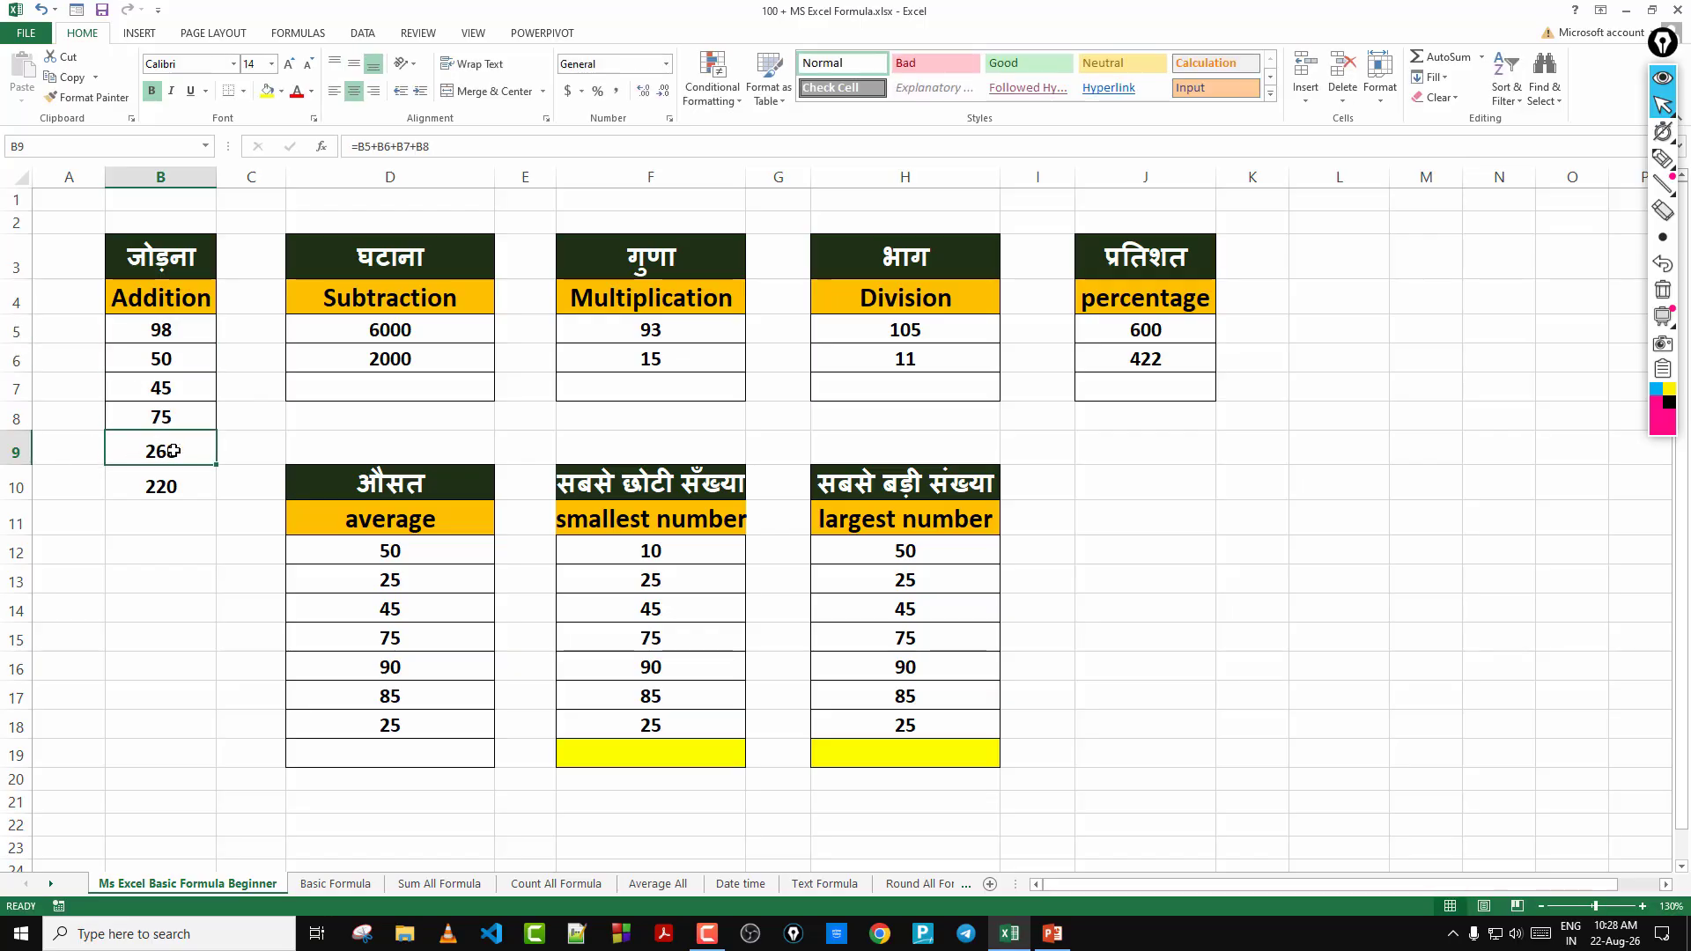
click(170, 486)
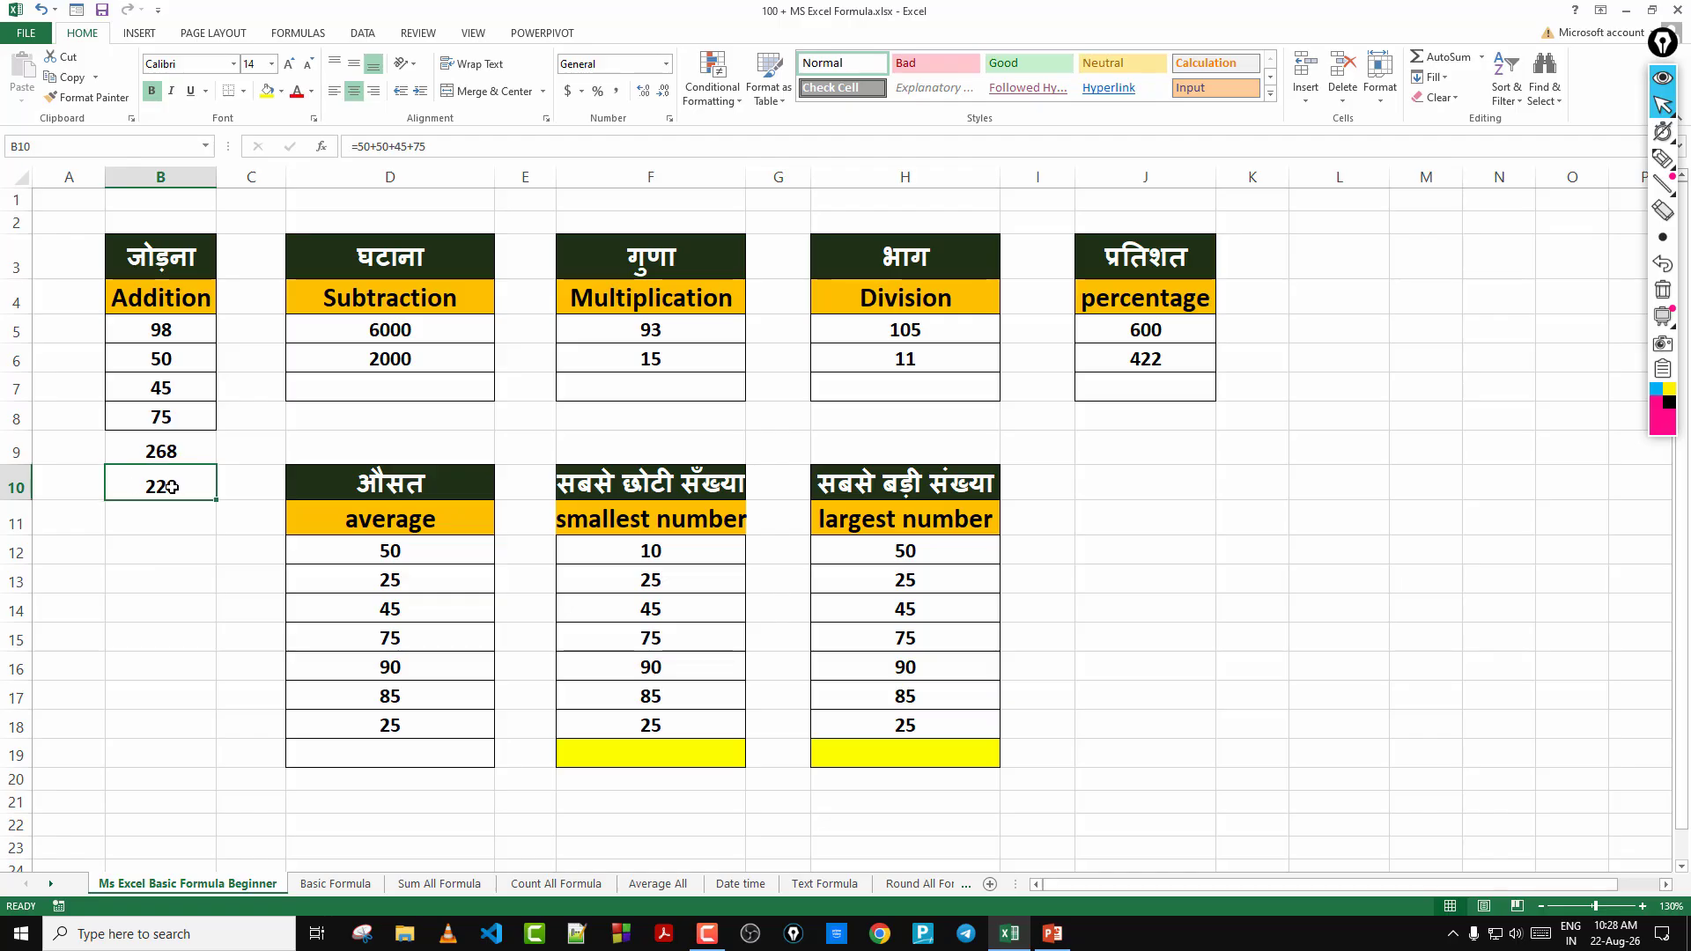
click(177, 453)
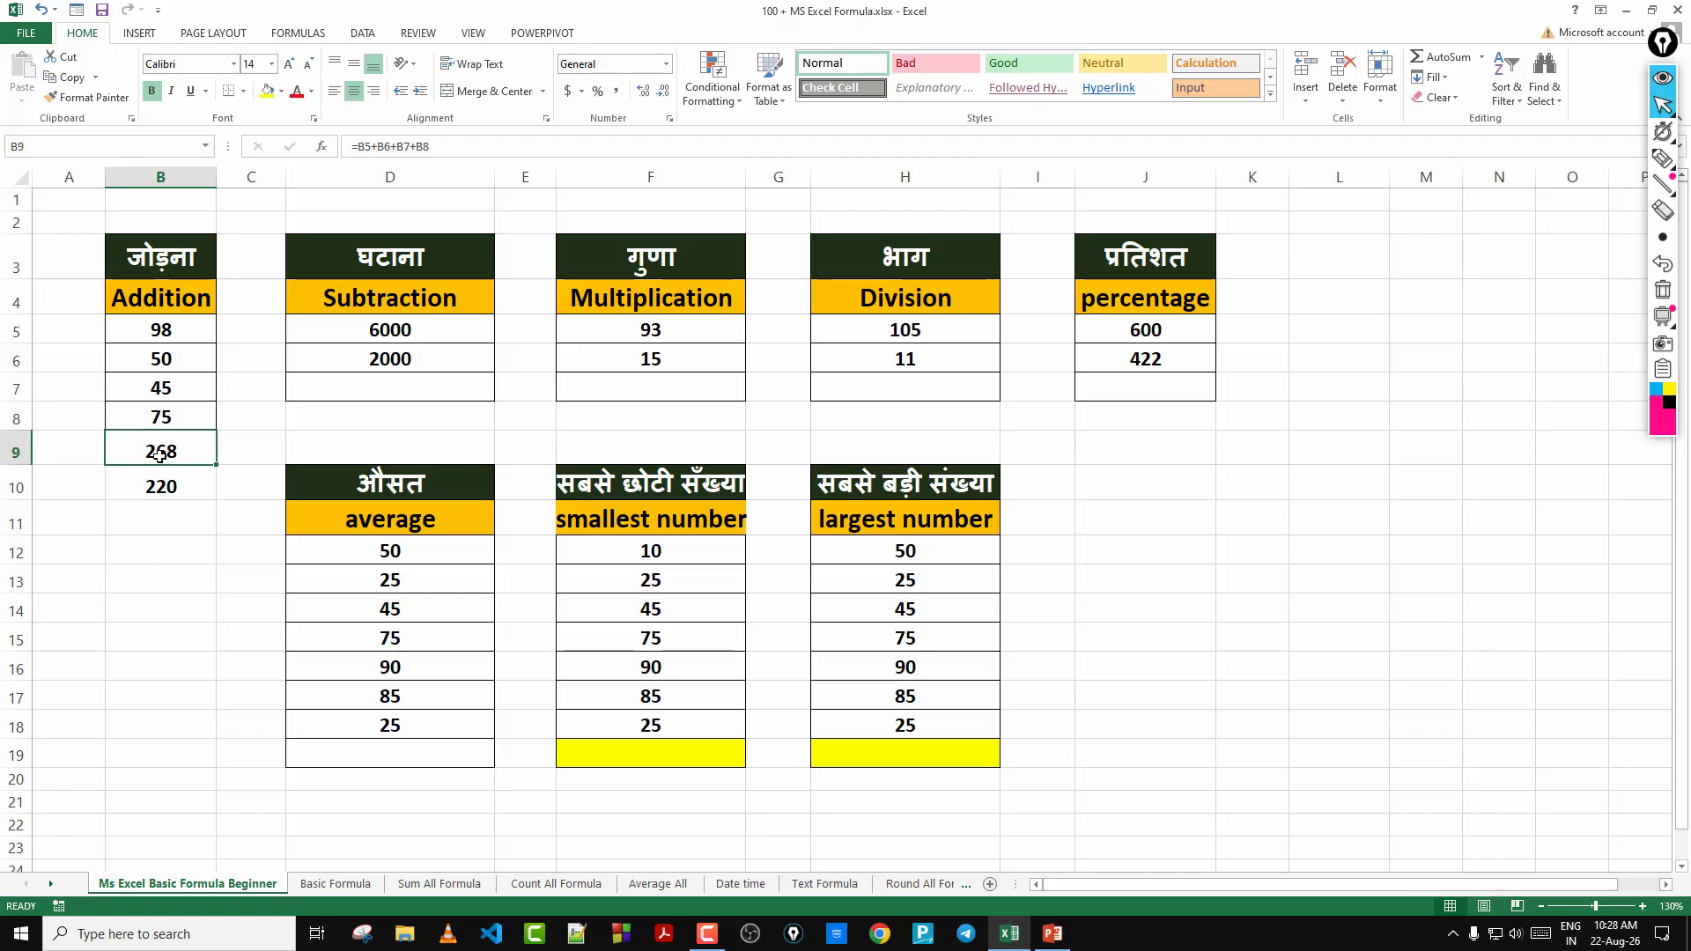
double_click(177, 453)
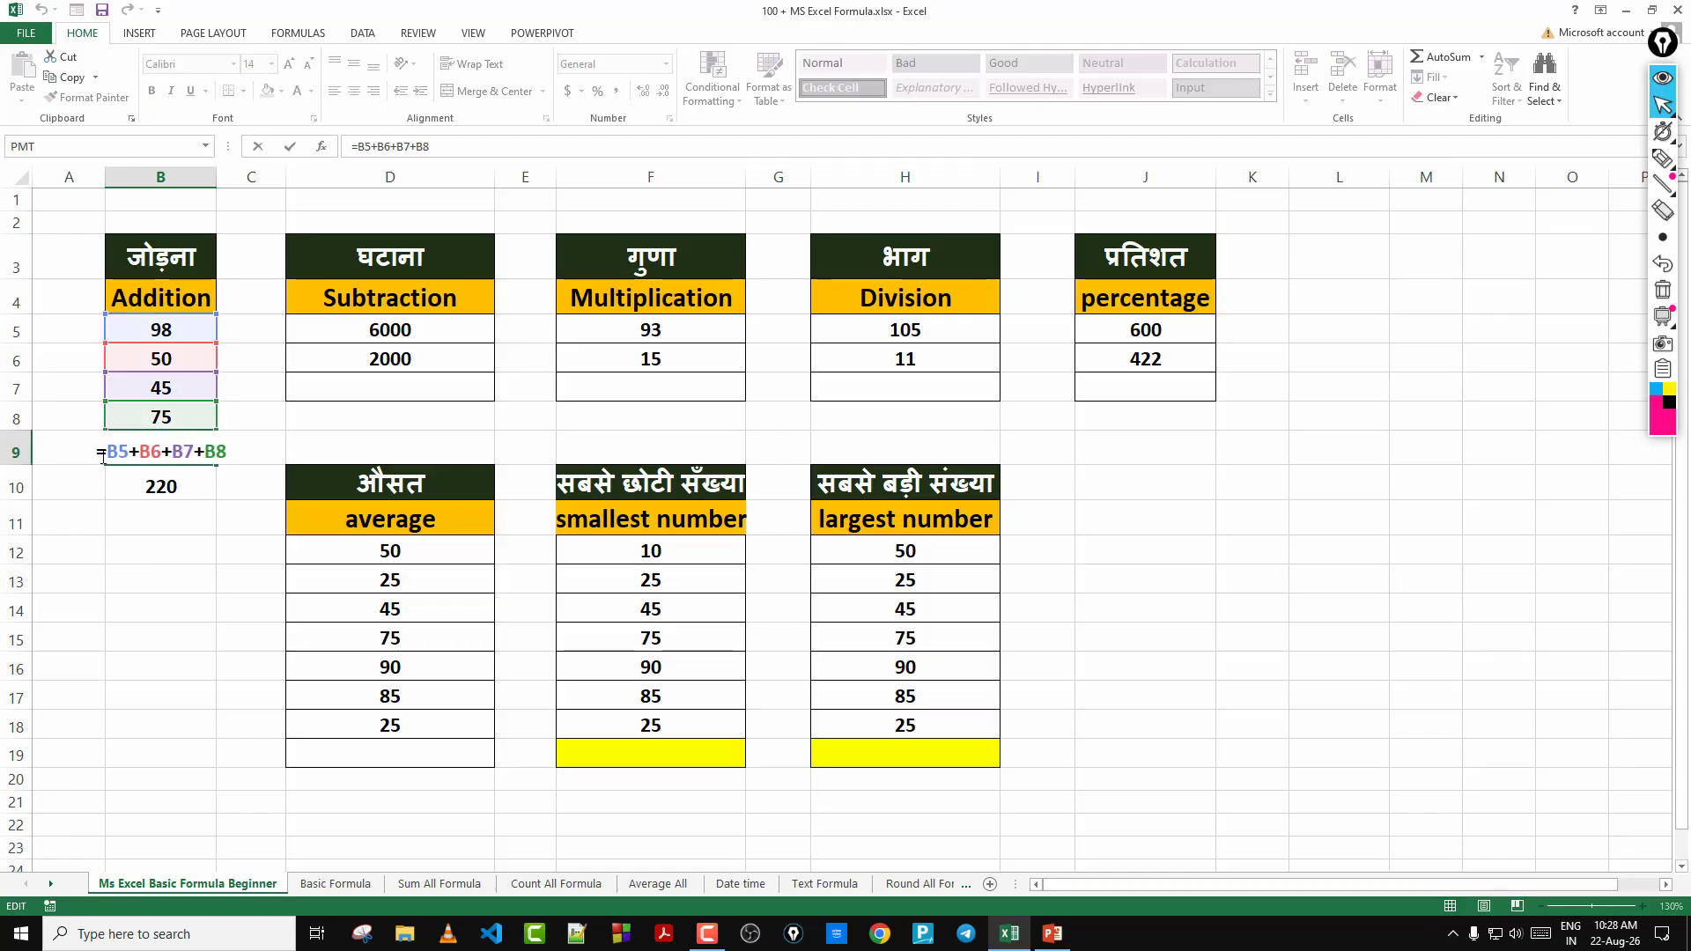
click(176, 487)
double_click(177, 487)
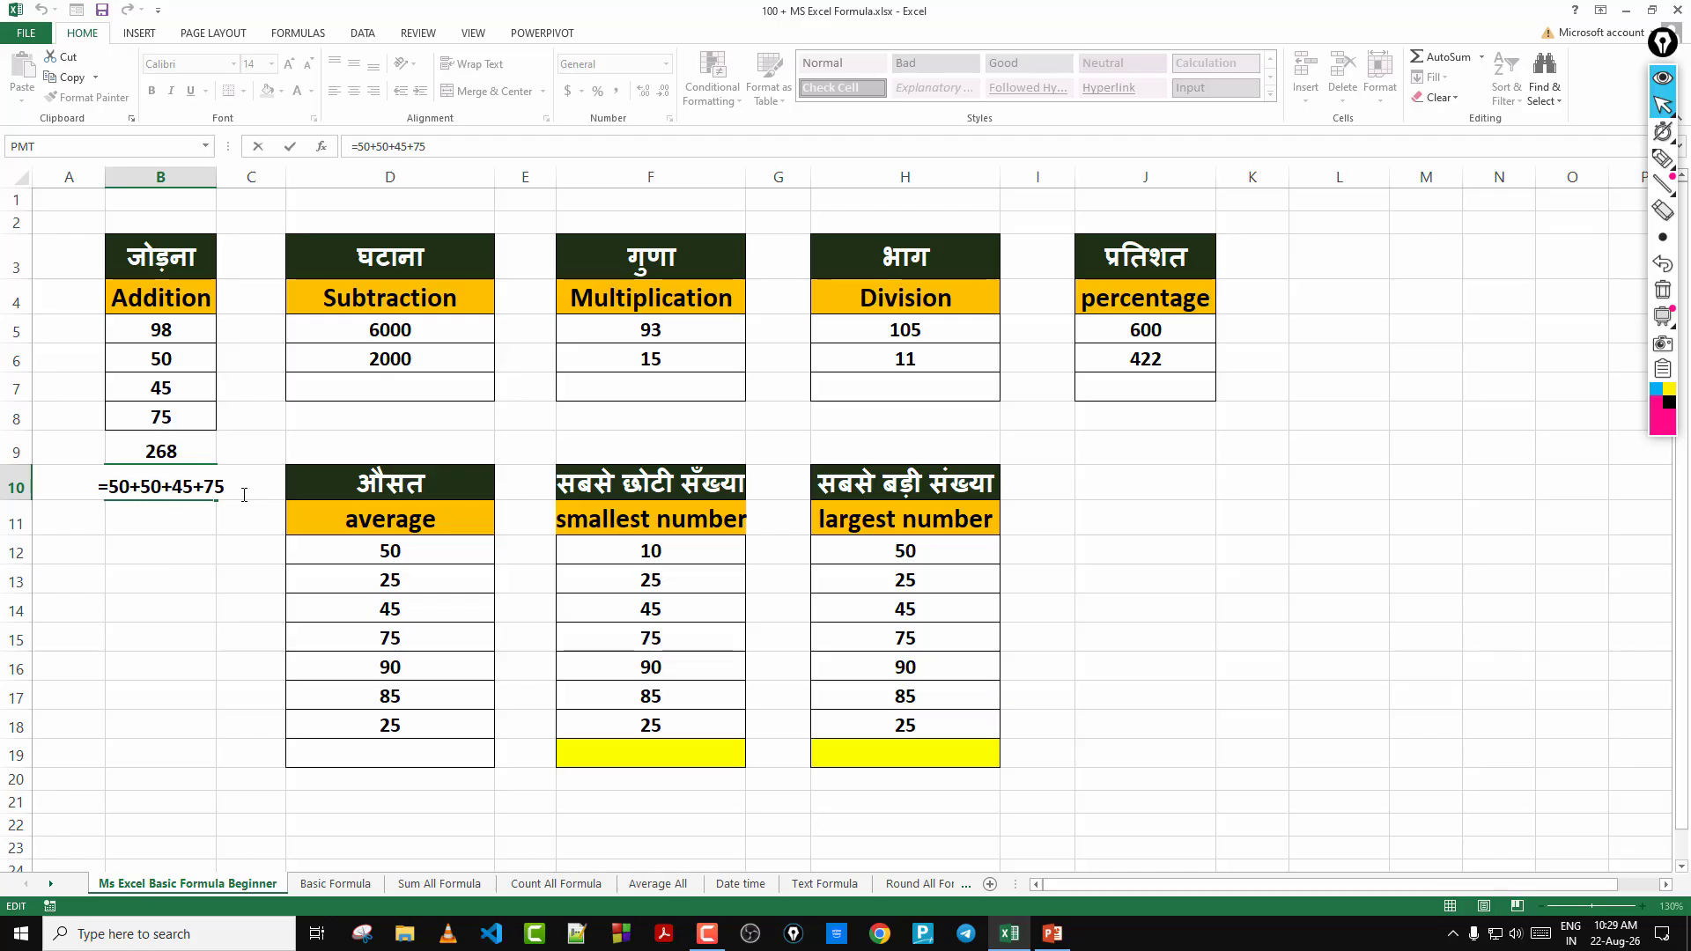
key(Return)
Replace the first number in B10's formula with 65 to make it =65+50+45+75, and reselect the cell to check it
click(156, 486)
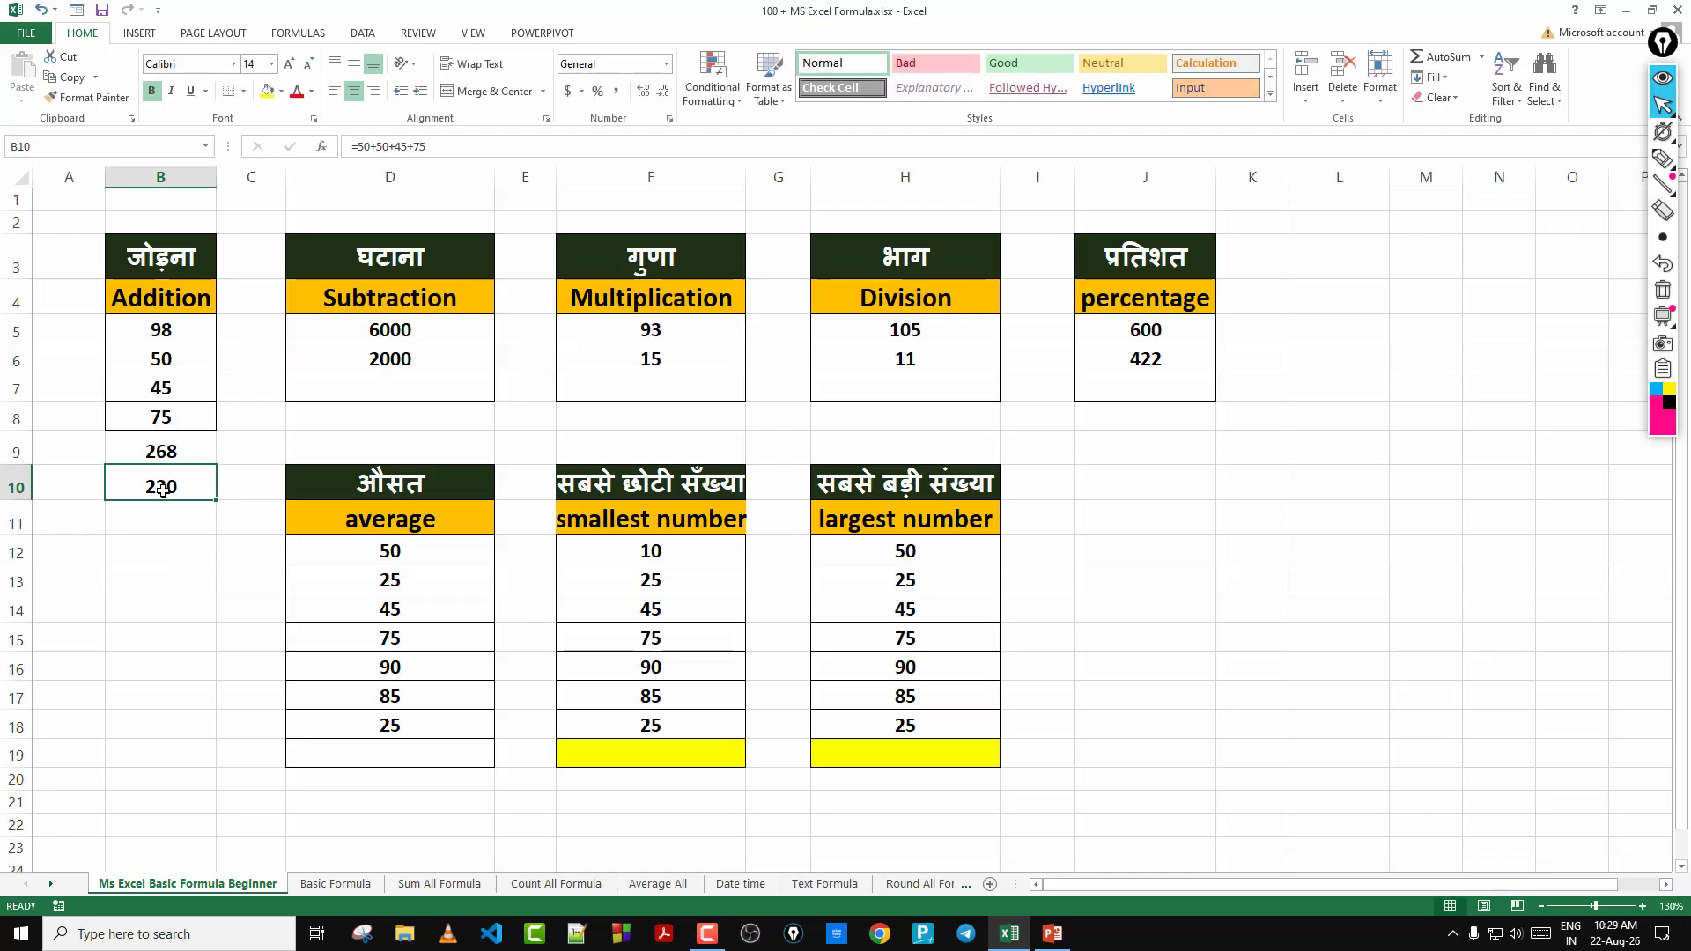
double_click(156, 486)
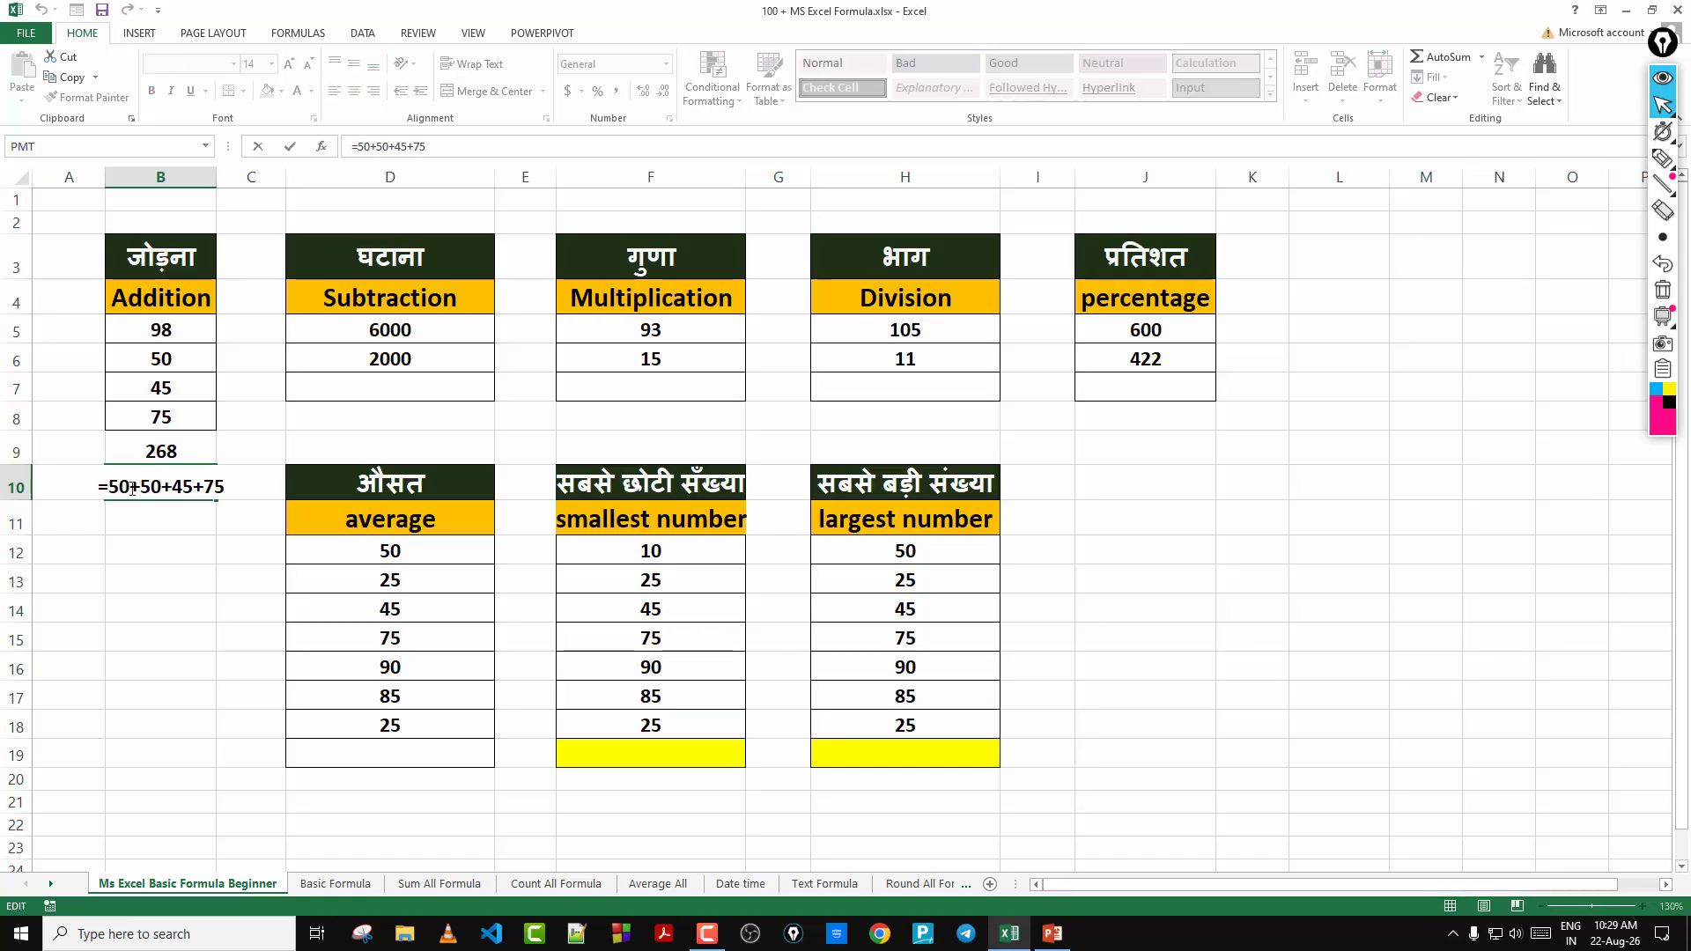
double_click(132, 489)
text(65)
key(ctrl+Return)
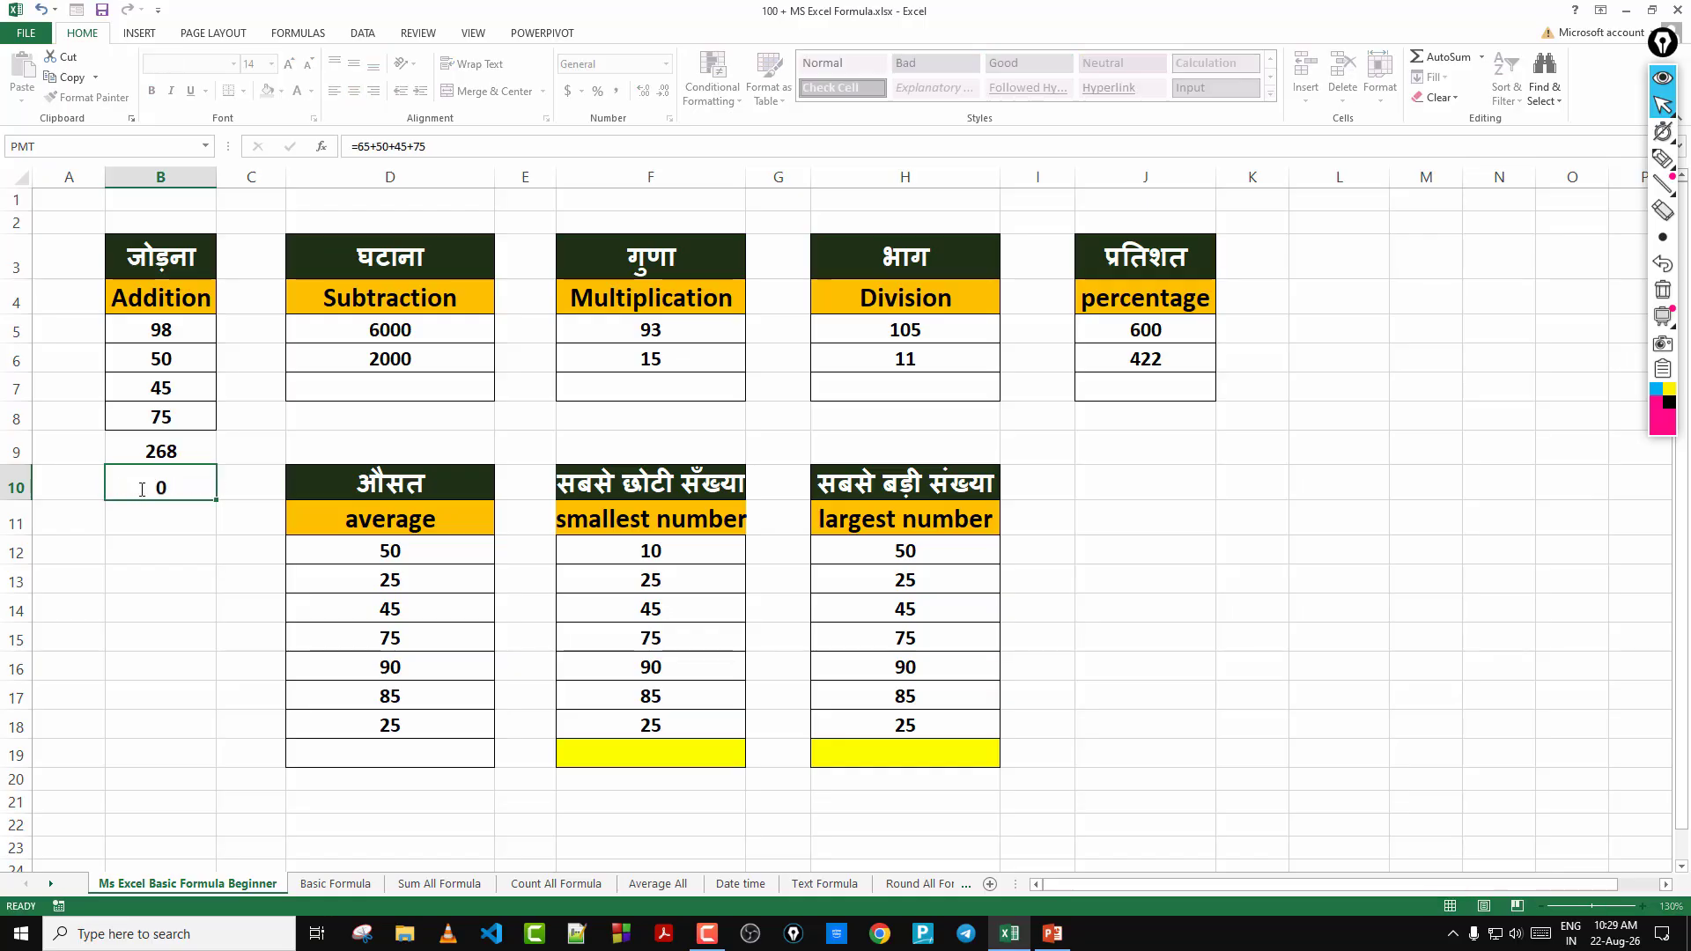
key(Return)
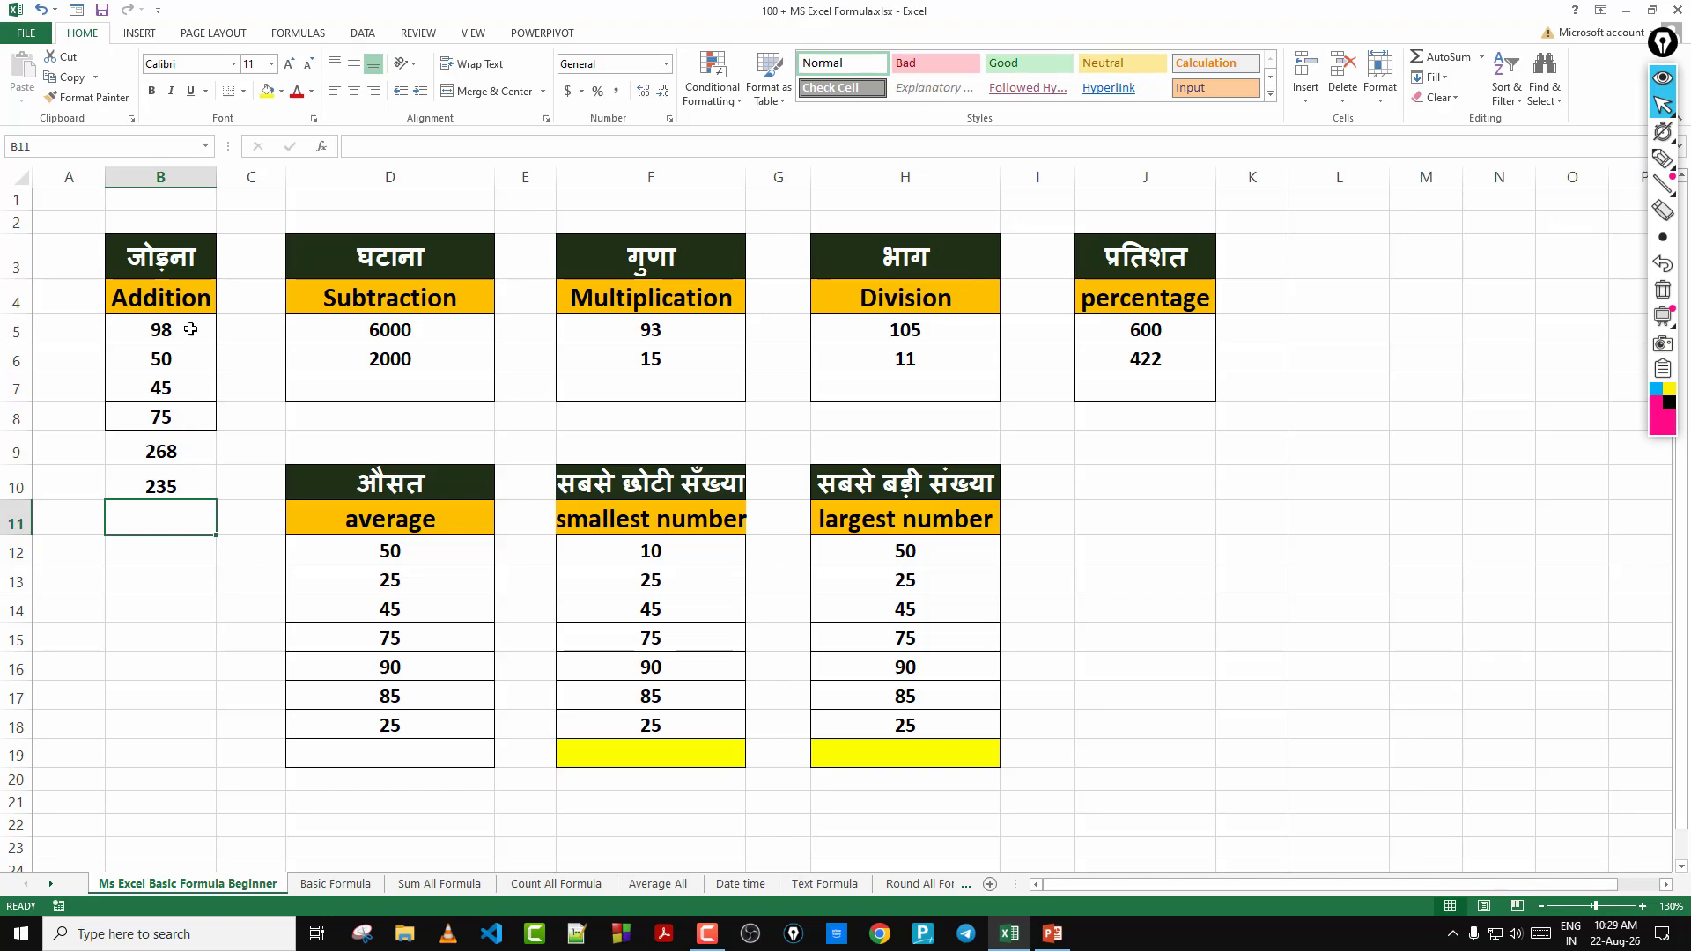
drag(190, 329, 216, 425)
click(183, 494)
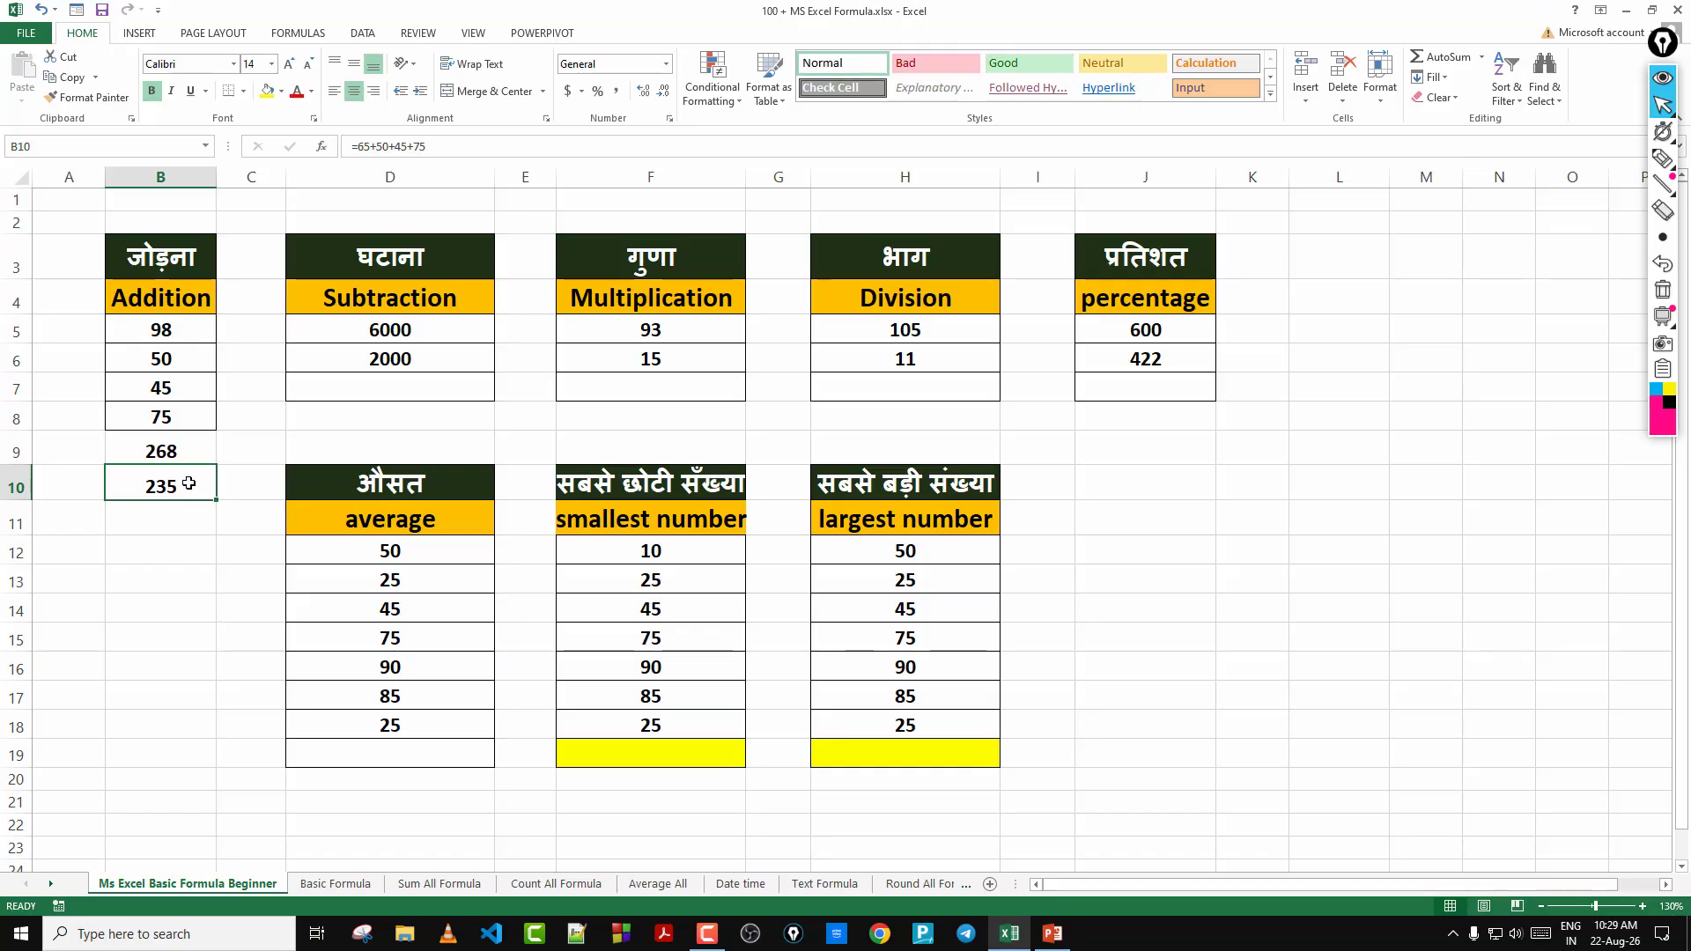
Clear the two addition formulas from cells B10 and B9
key(Delete)
click(176, 456)
key(Delete)
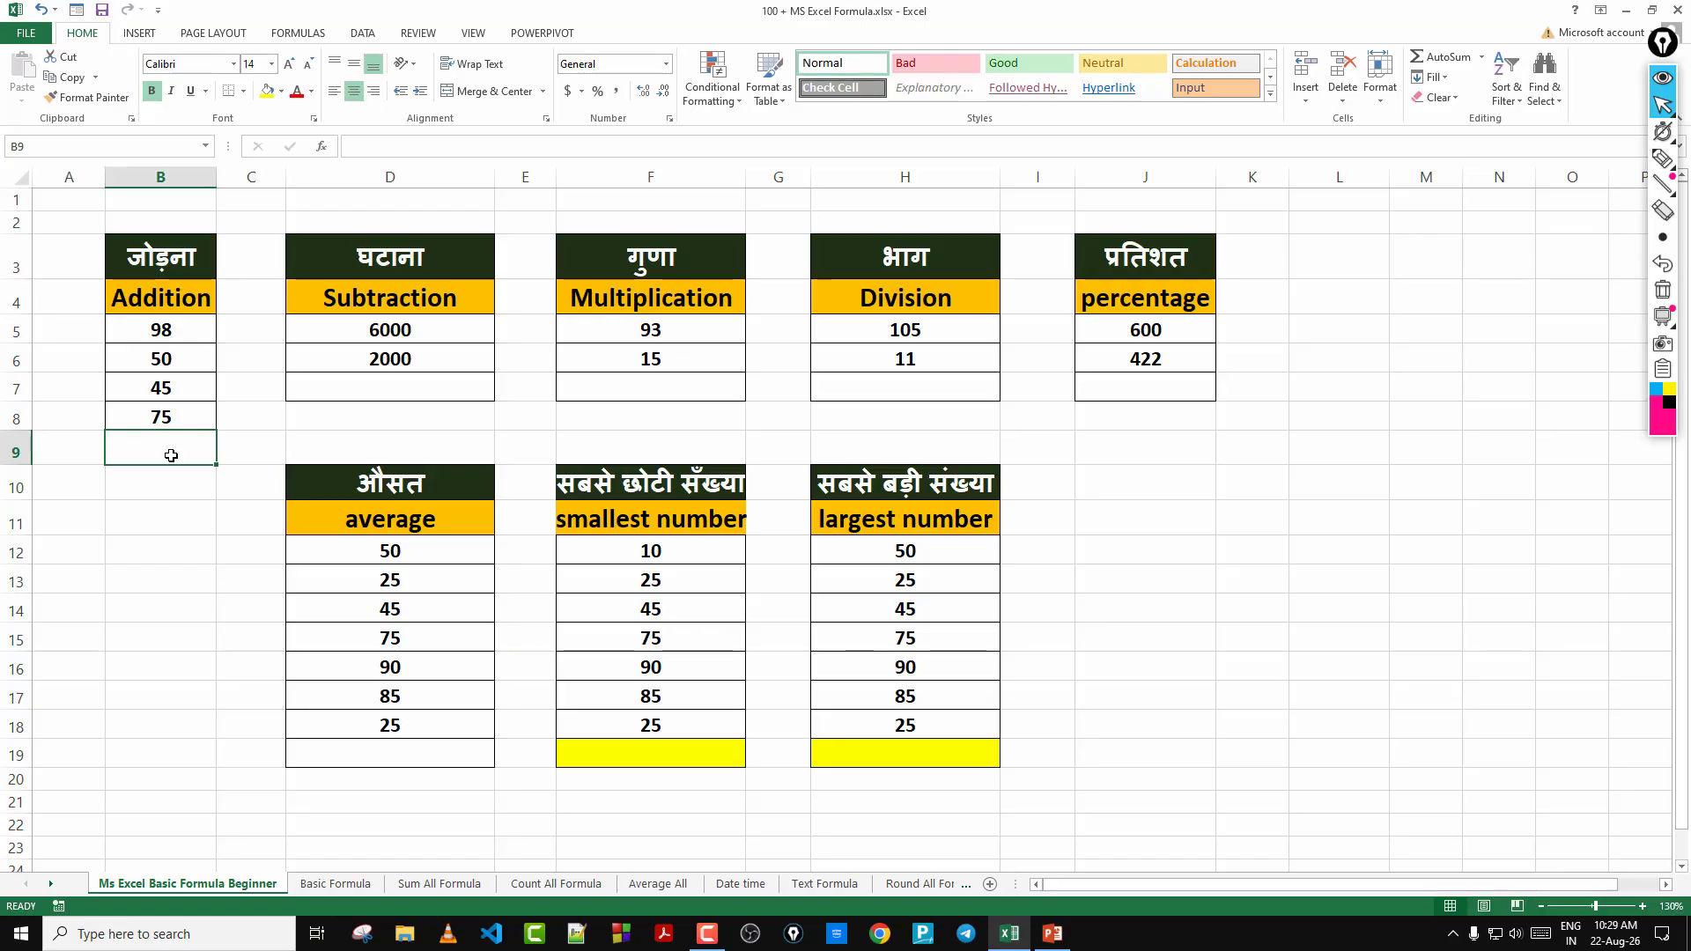
Enter =SUM(B5:B8) in B9 to add up the Addition numbers with the SUM function
text(=)
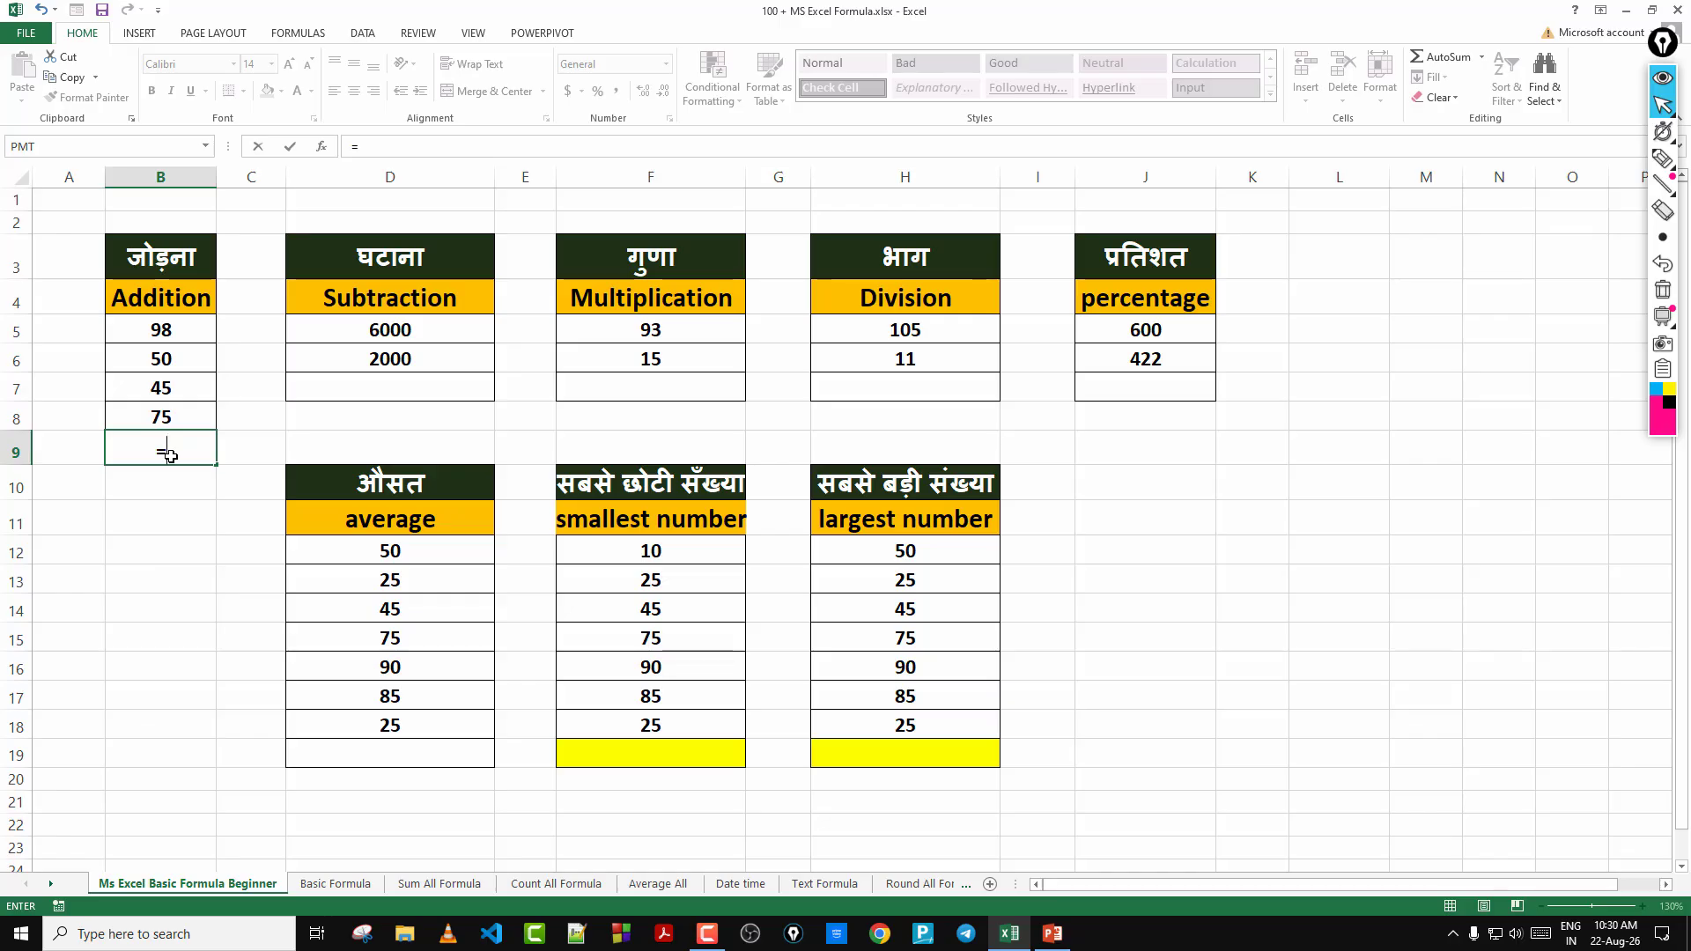
text(sum)
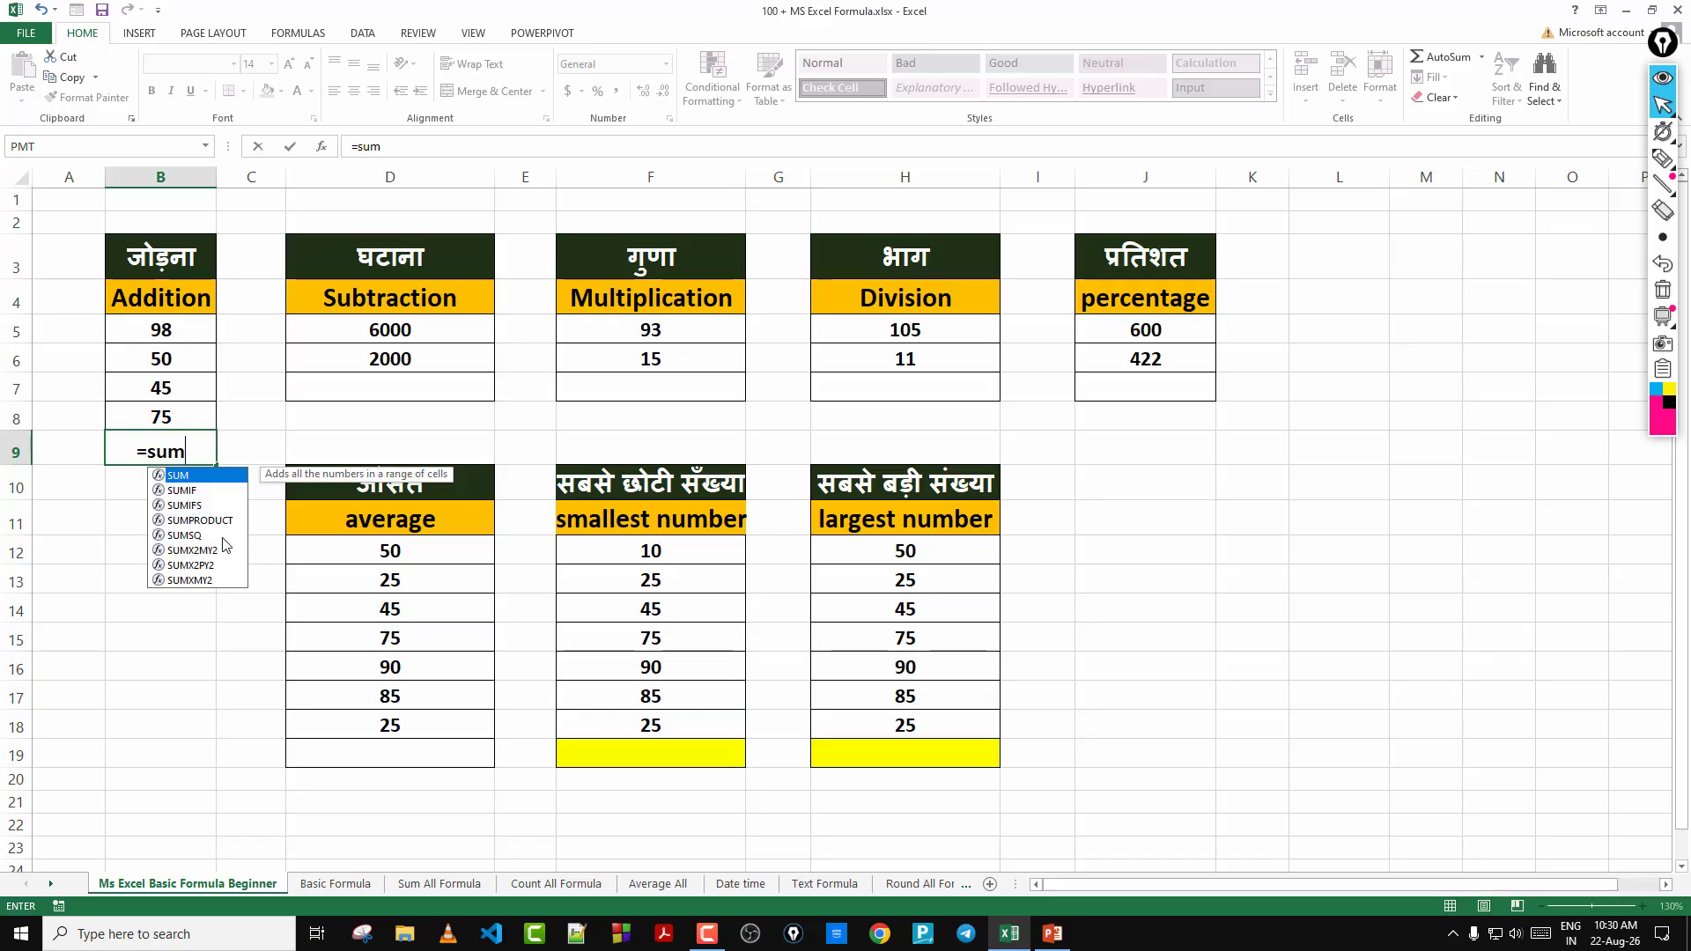
double_click(192, 481)
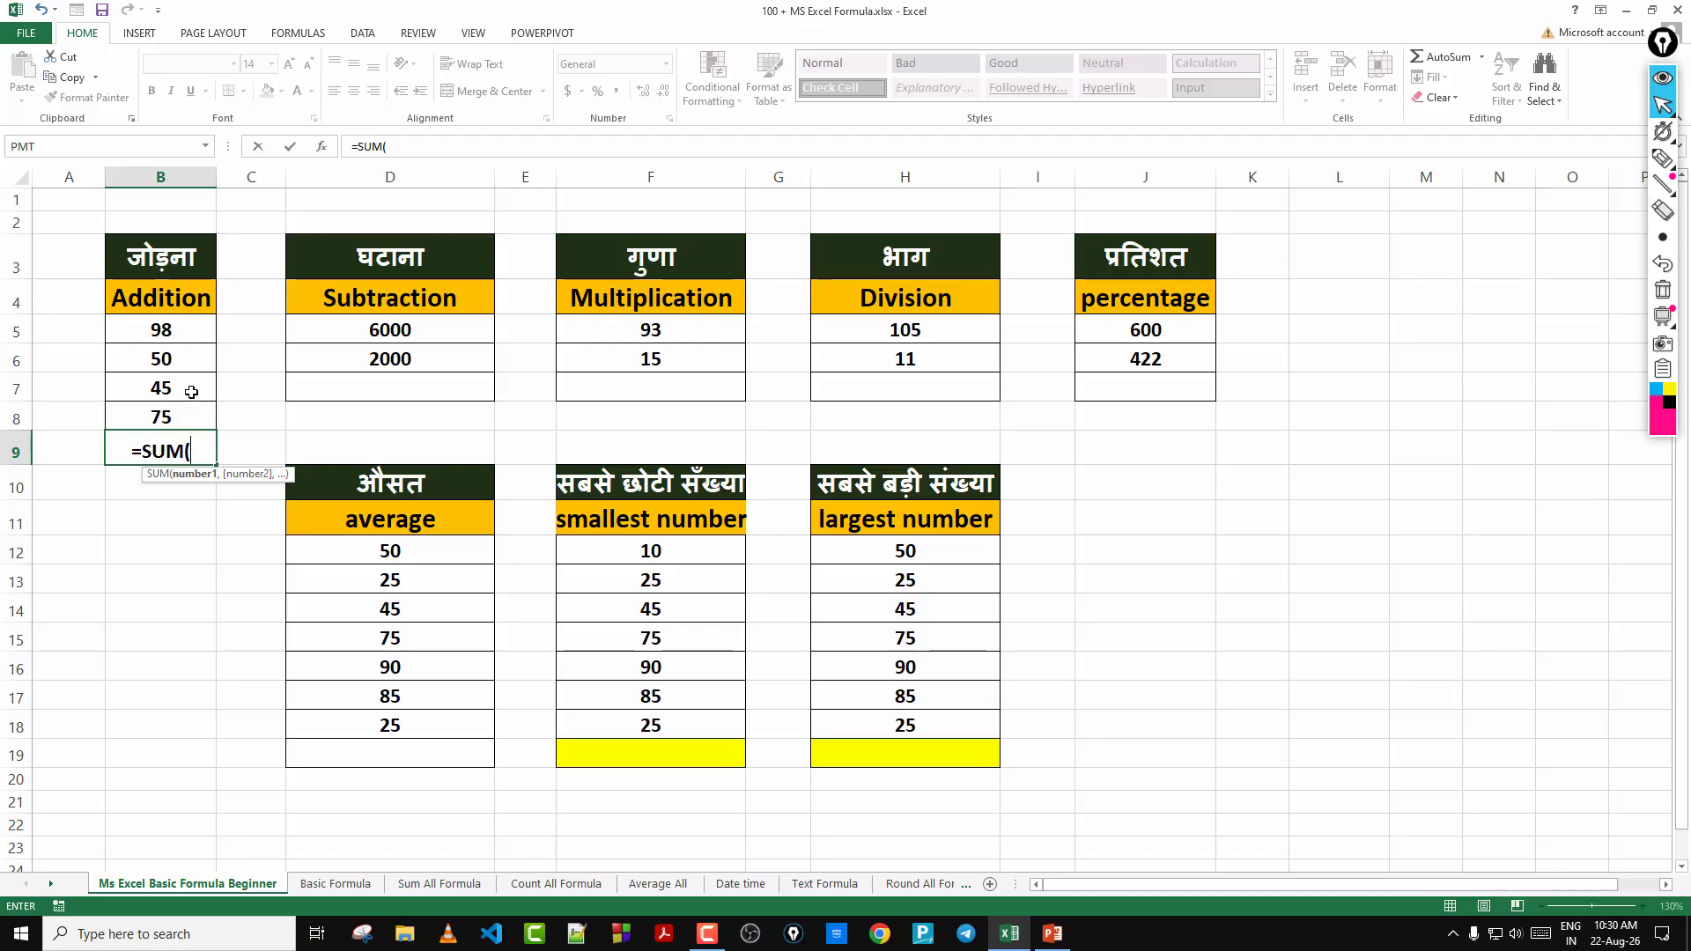
click(177, 335)
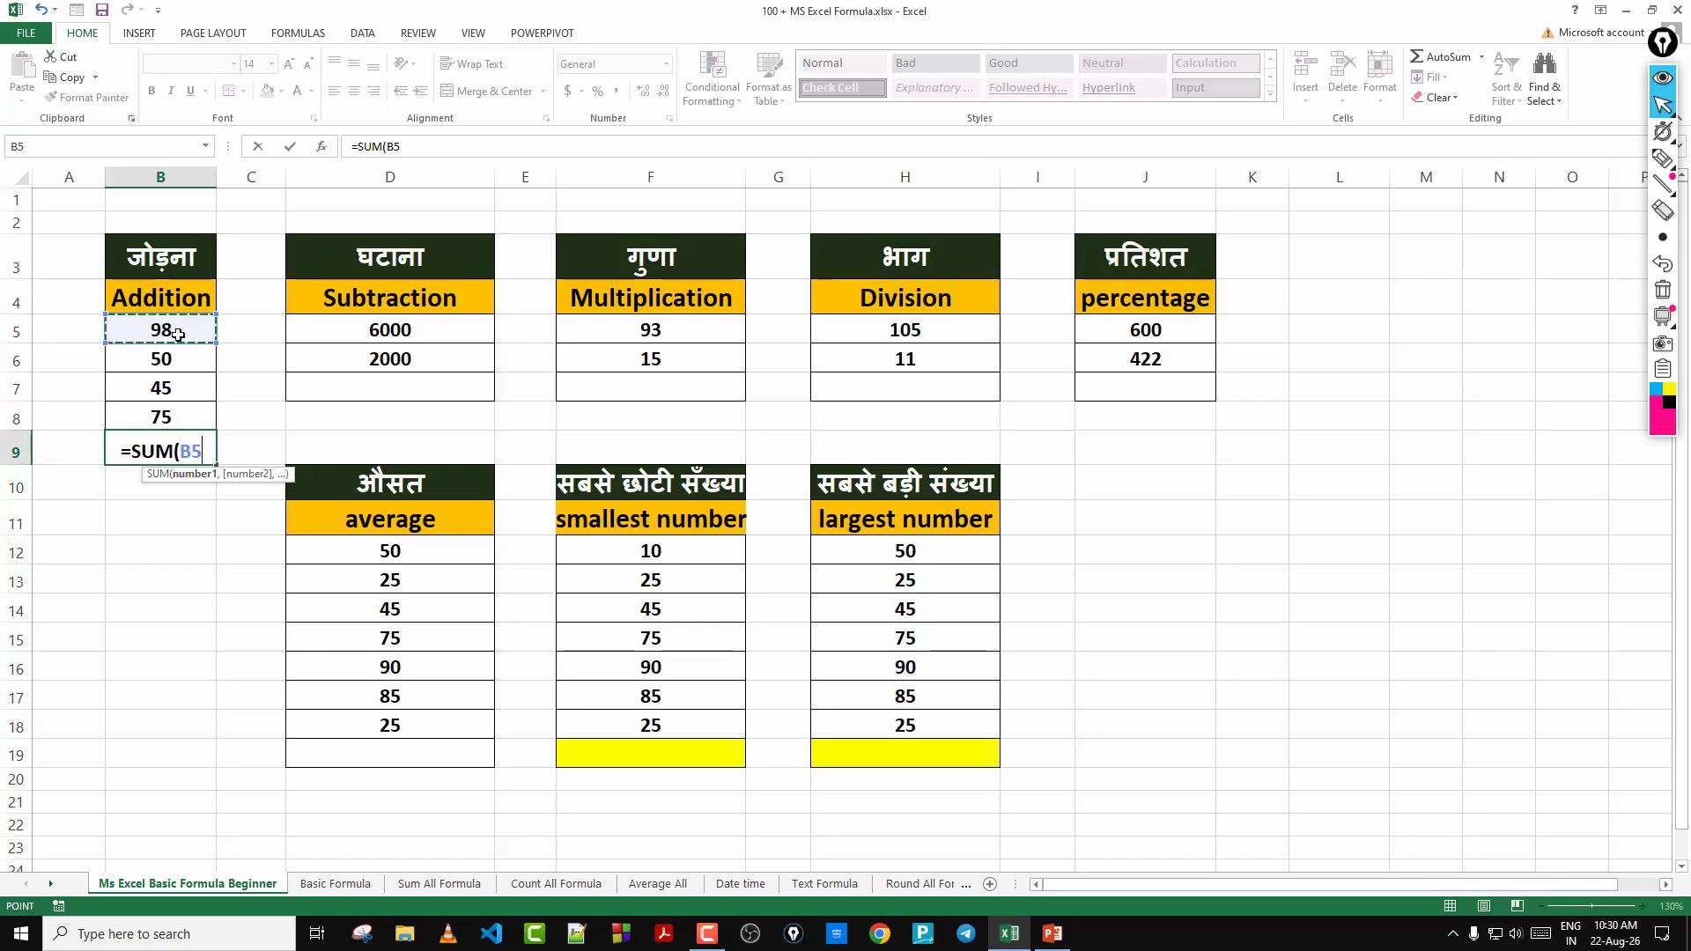
drag(178, 335, 185, 414)
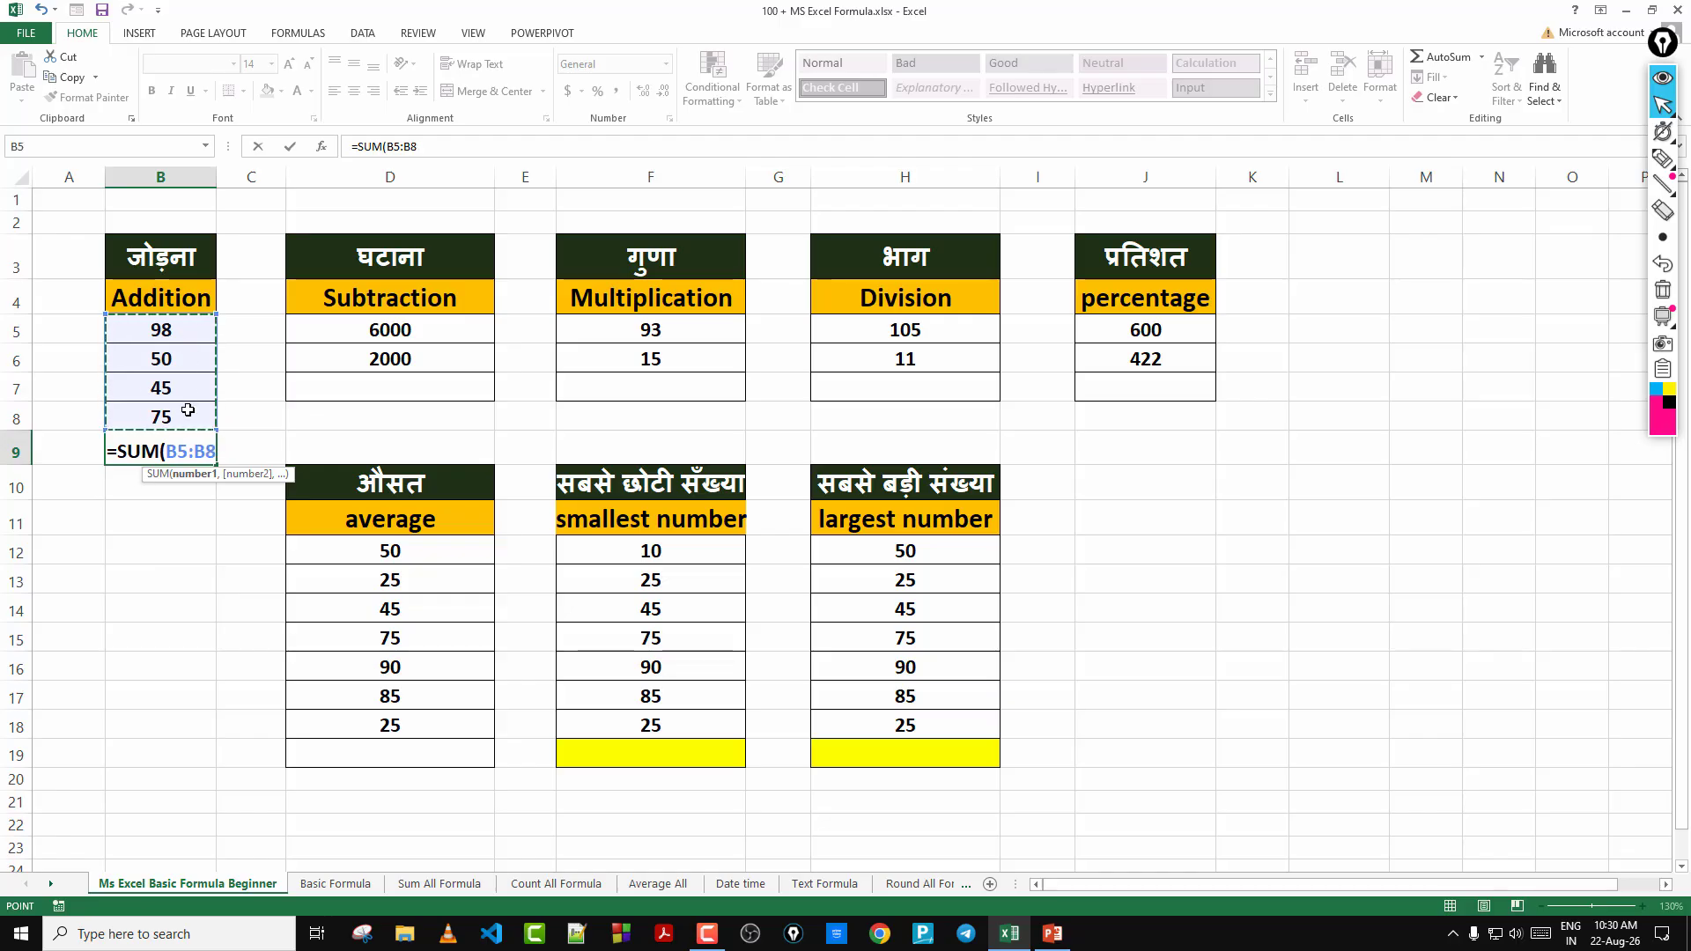
drag(184, 325, 190, 419)
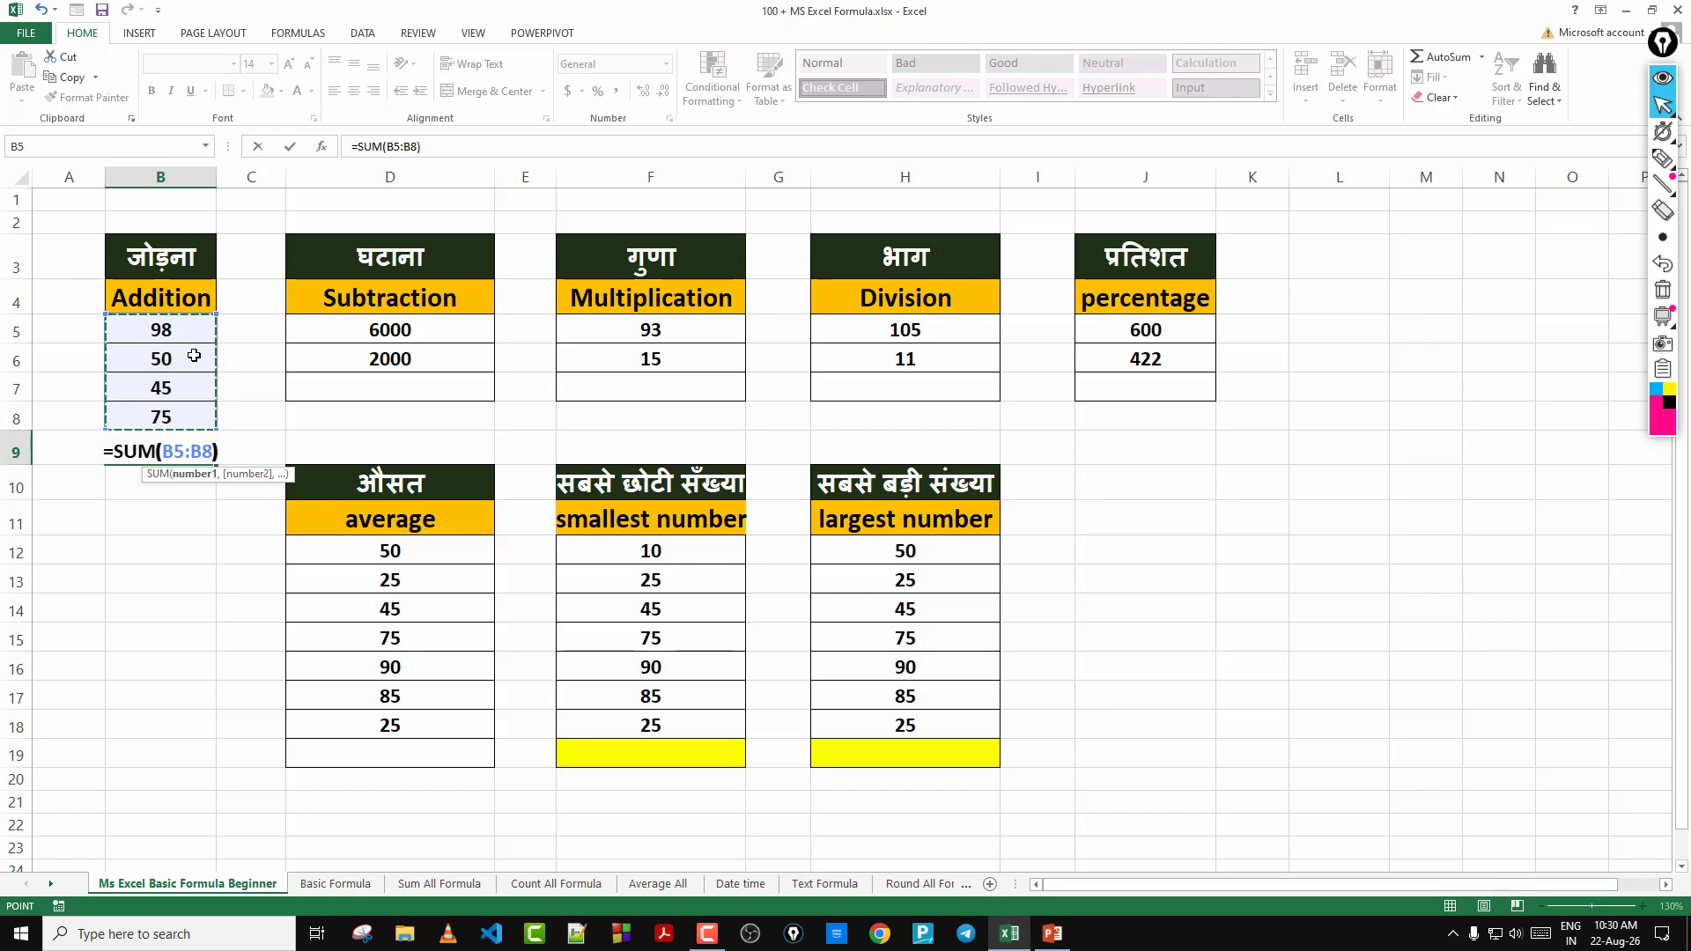
text())
key(Return)
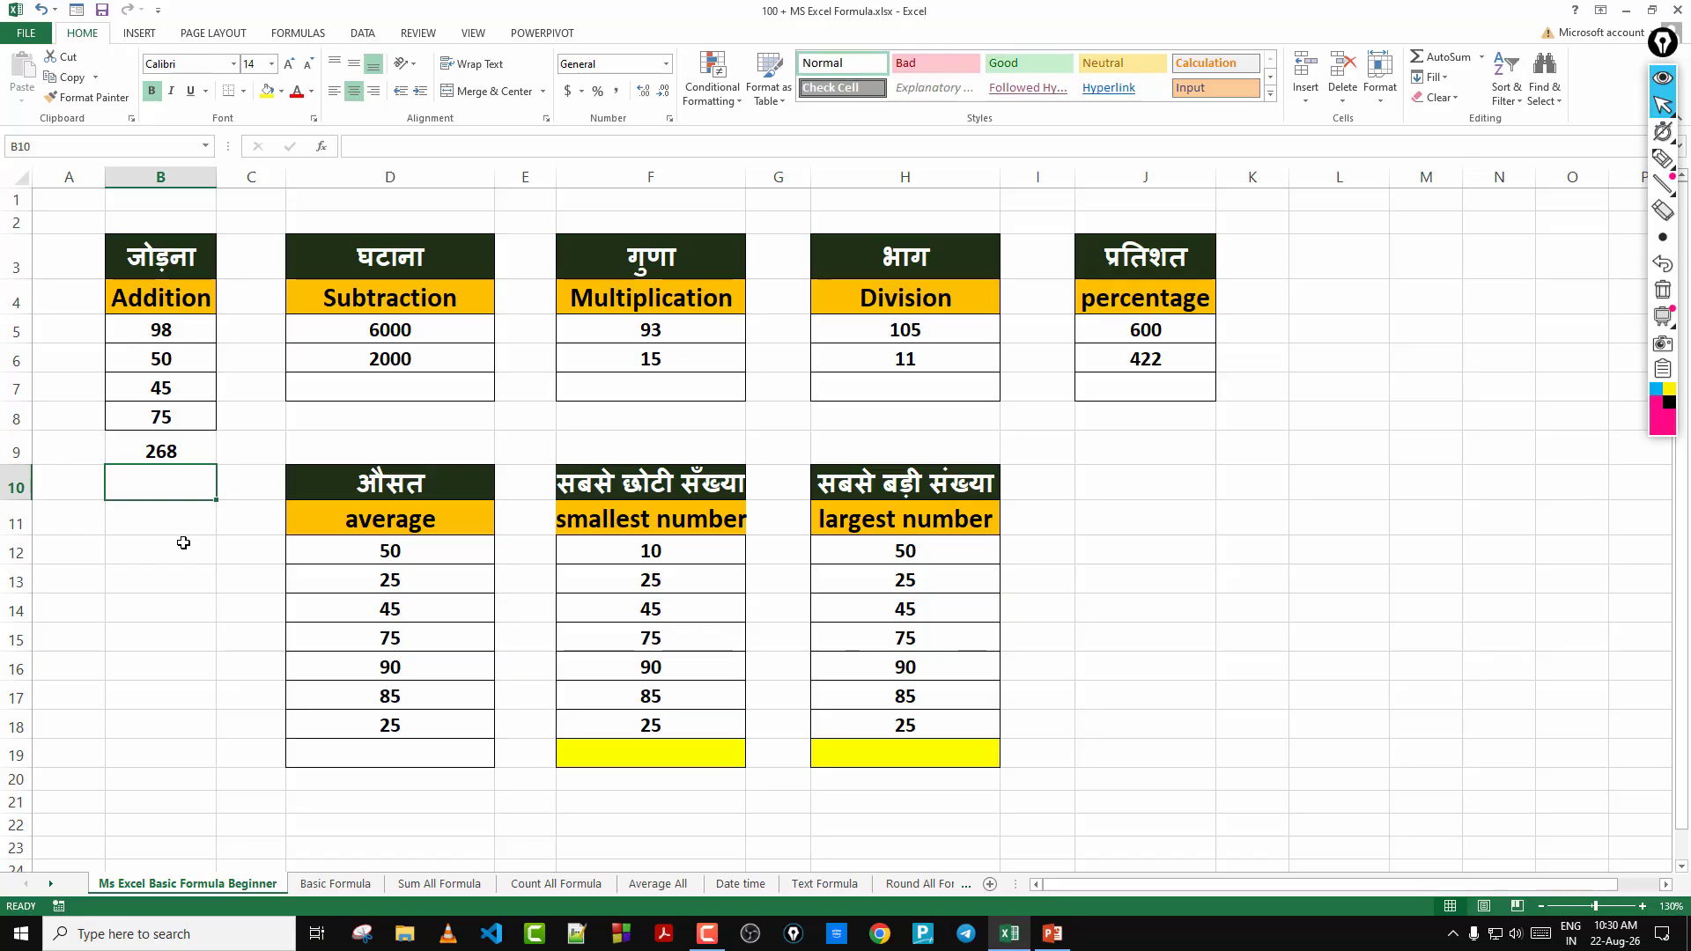
Set the second Addition number in B6 to 250 and check the SUM formula in B9
click(179, 360)
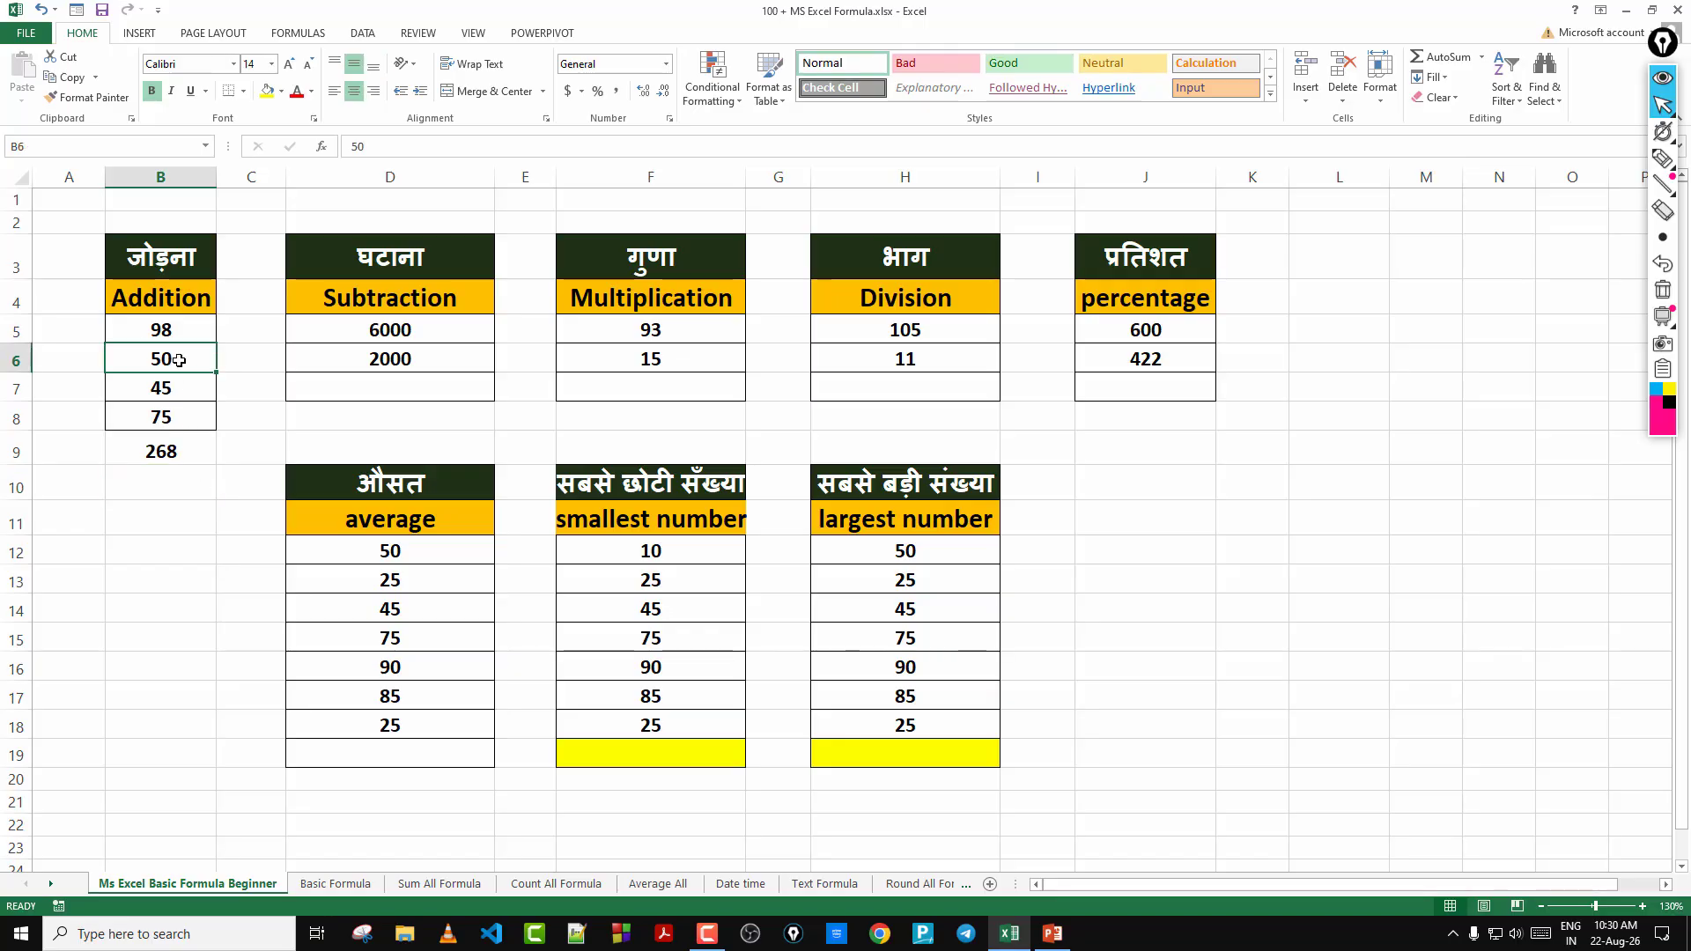
text(250)
key(Return)
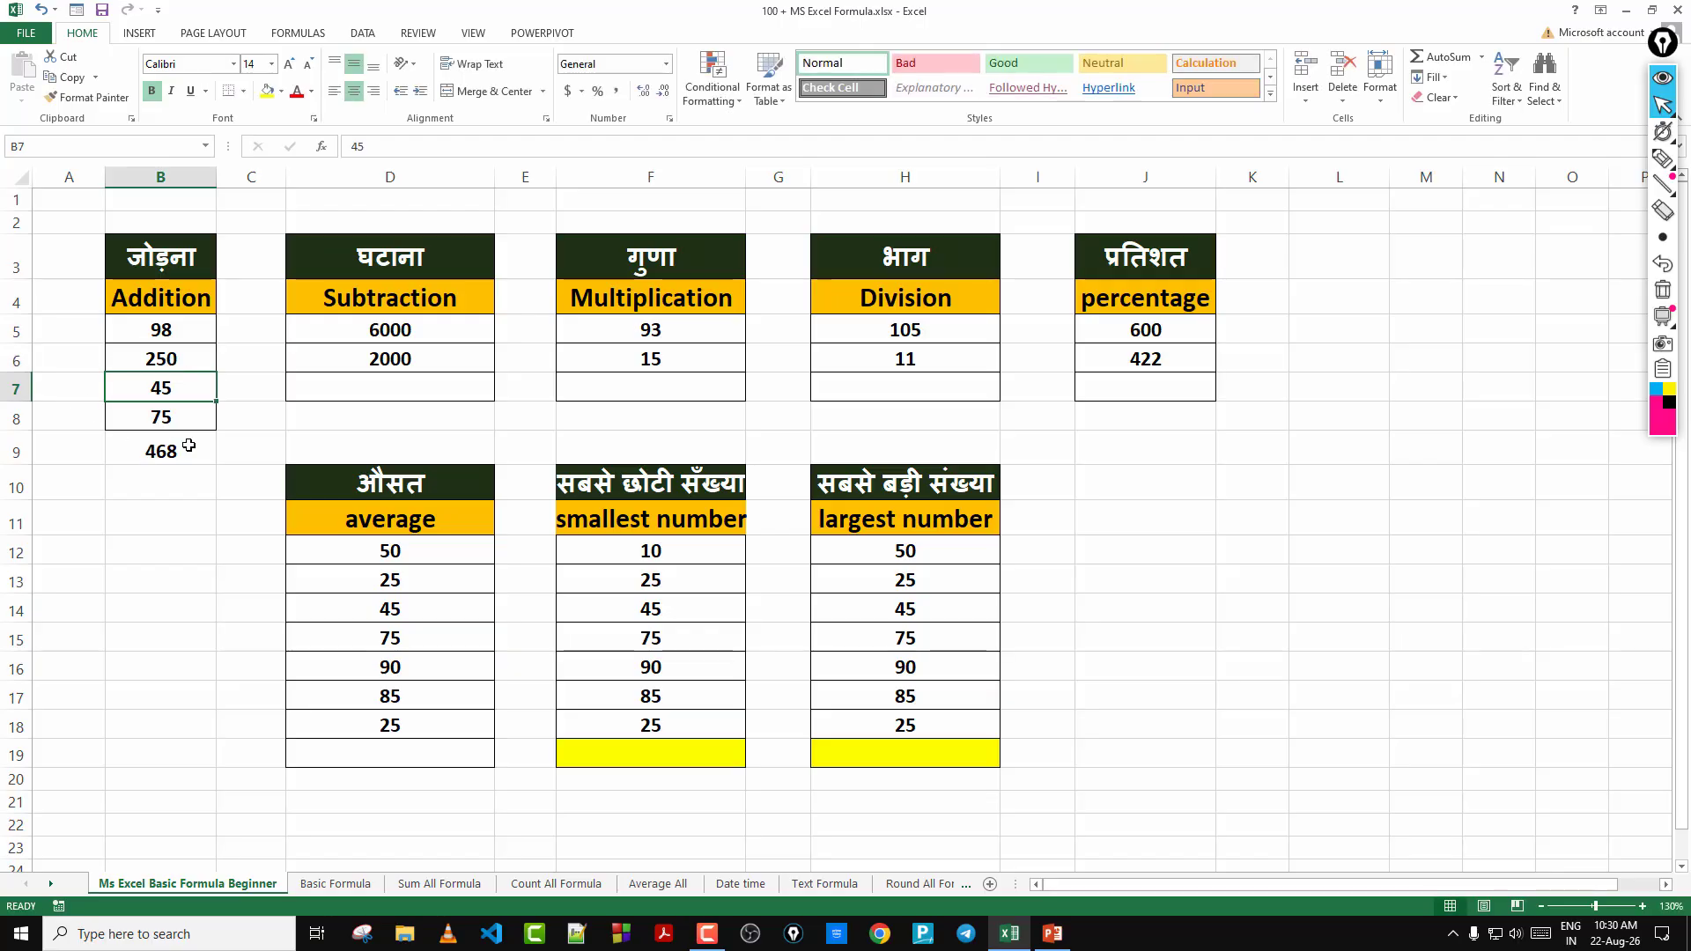
click(124, 448)
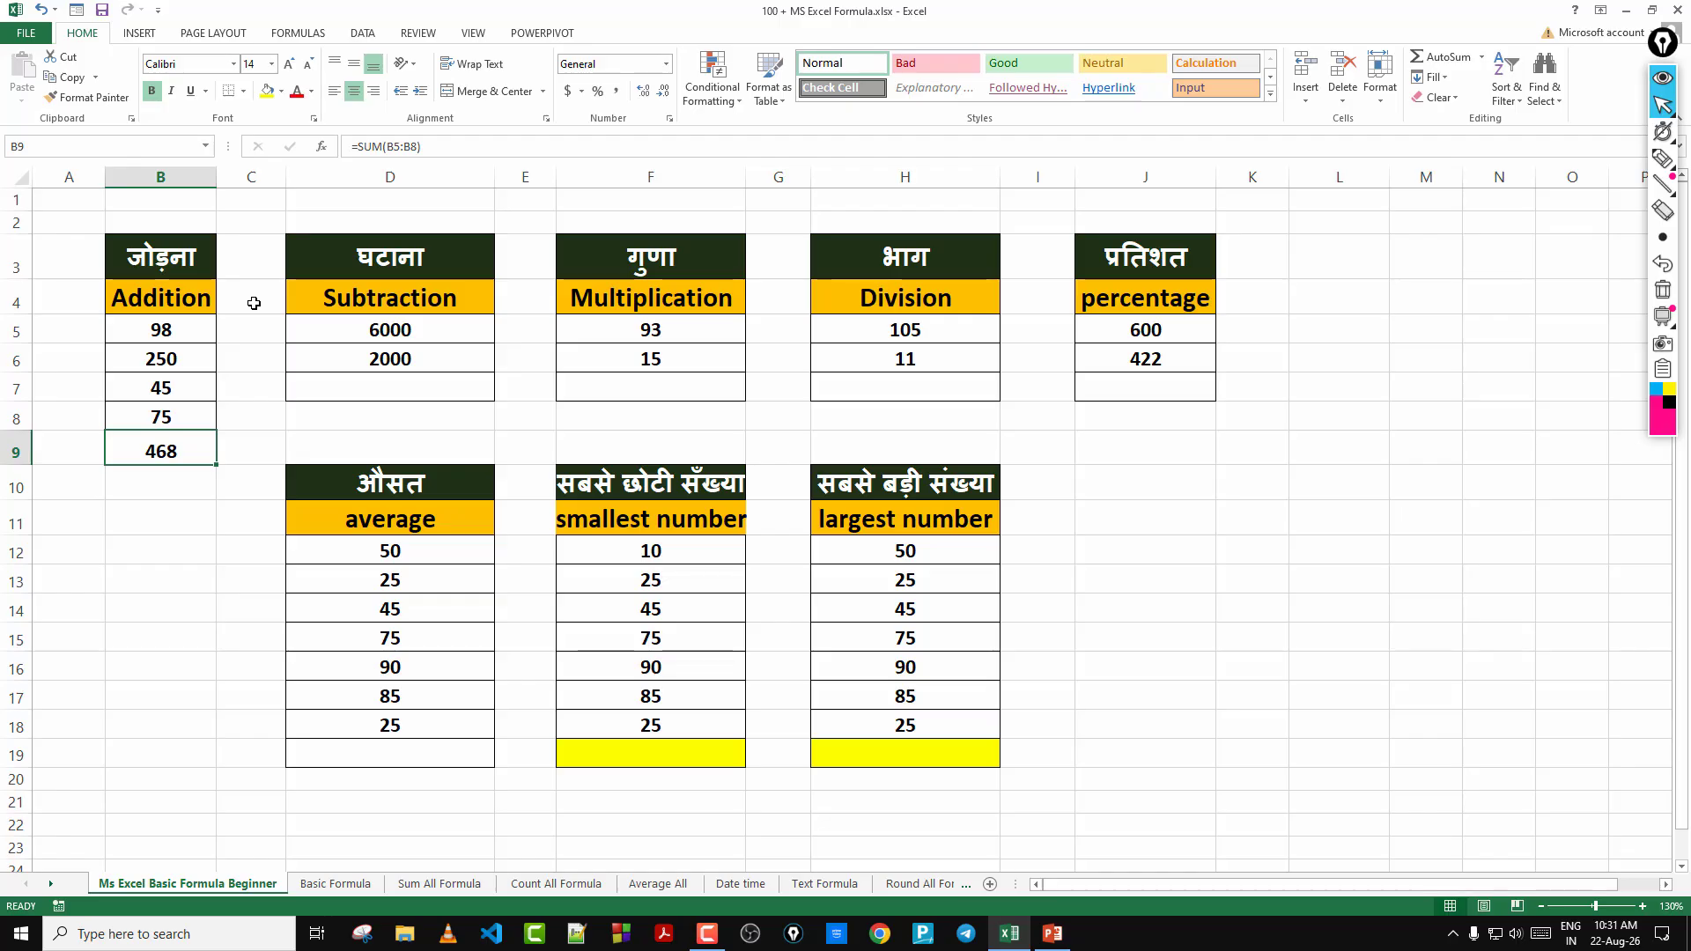
double_click(191, 451)
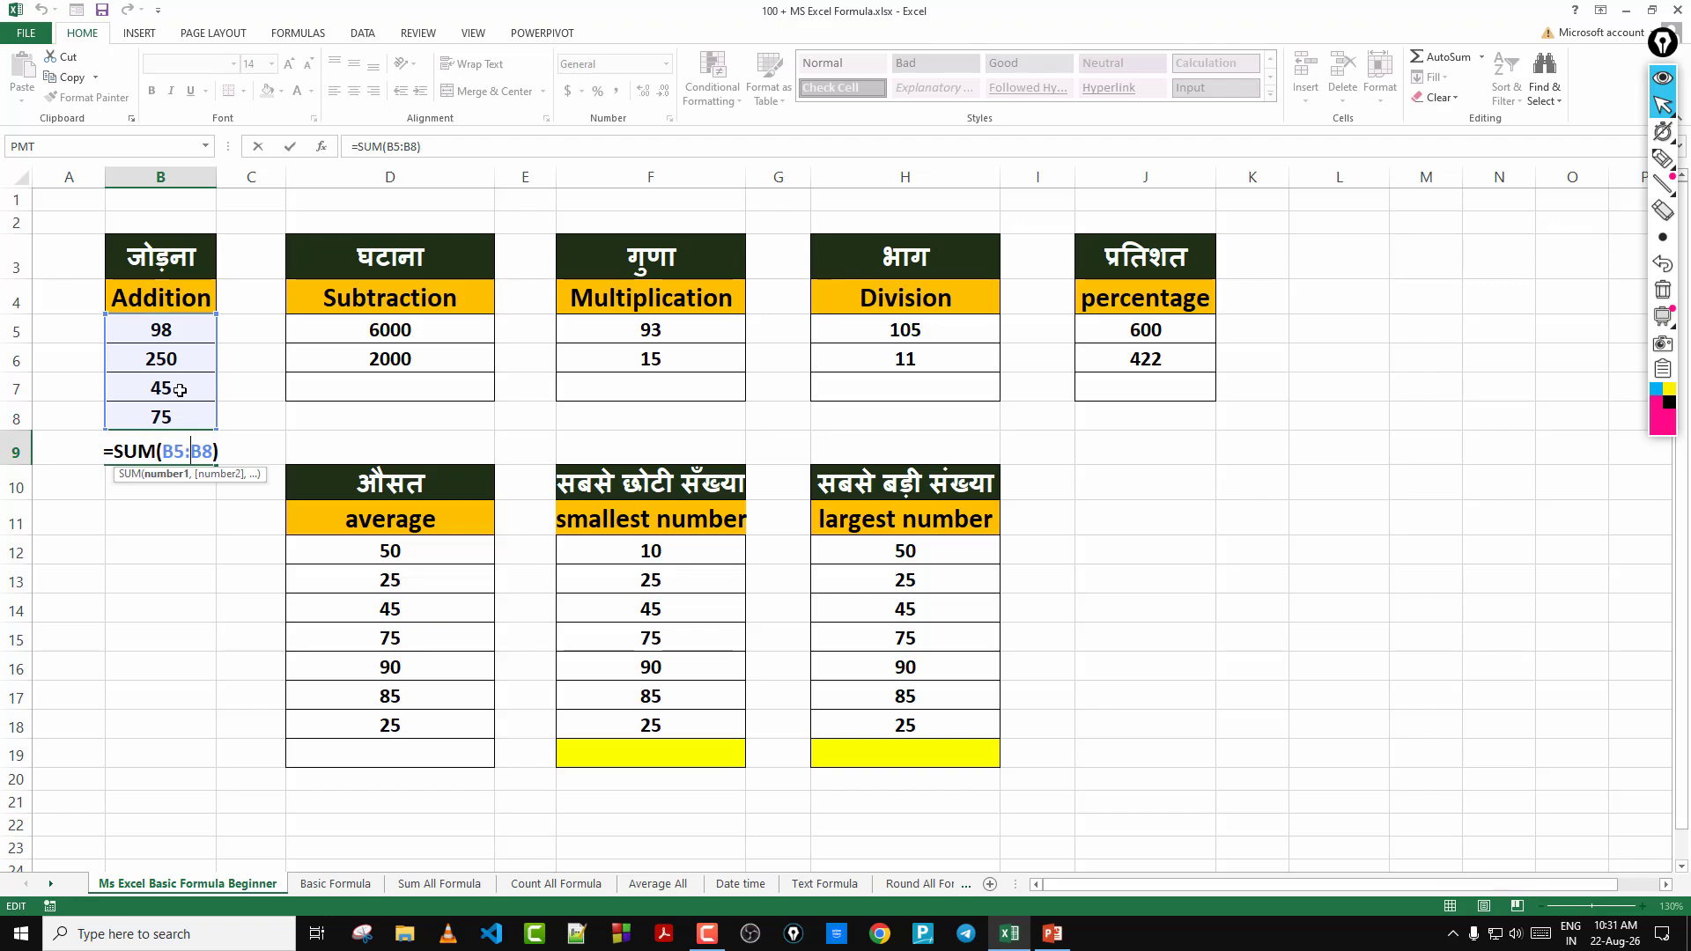
key(Return)
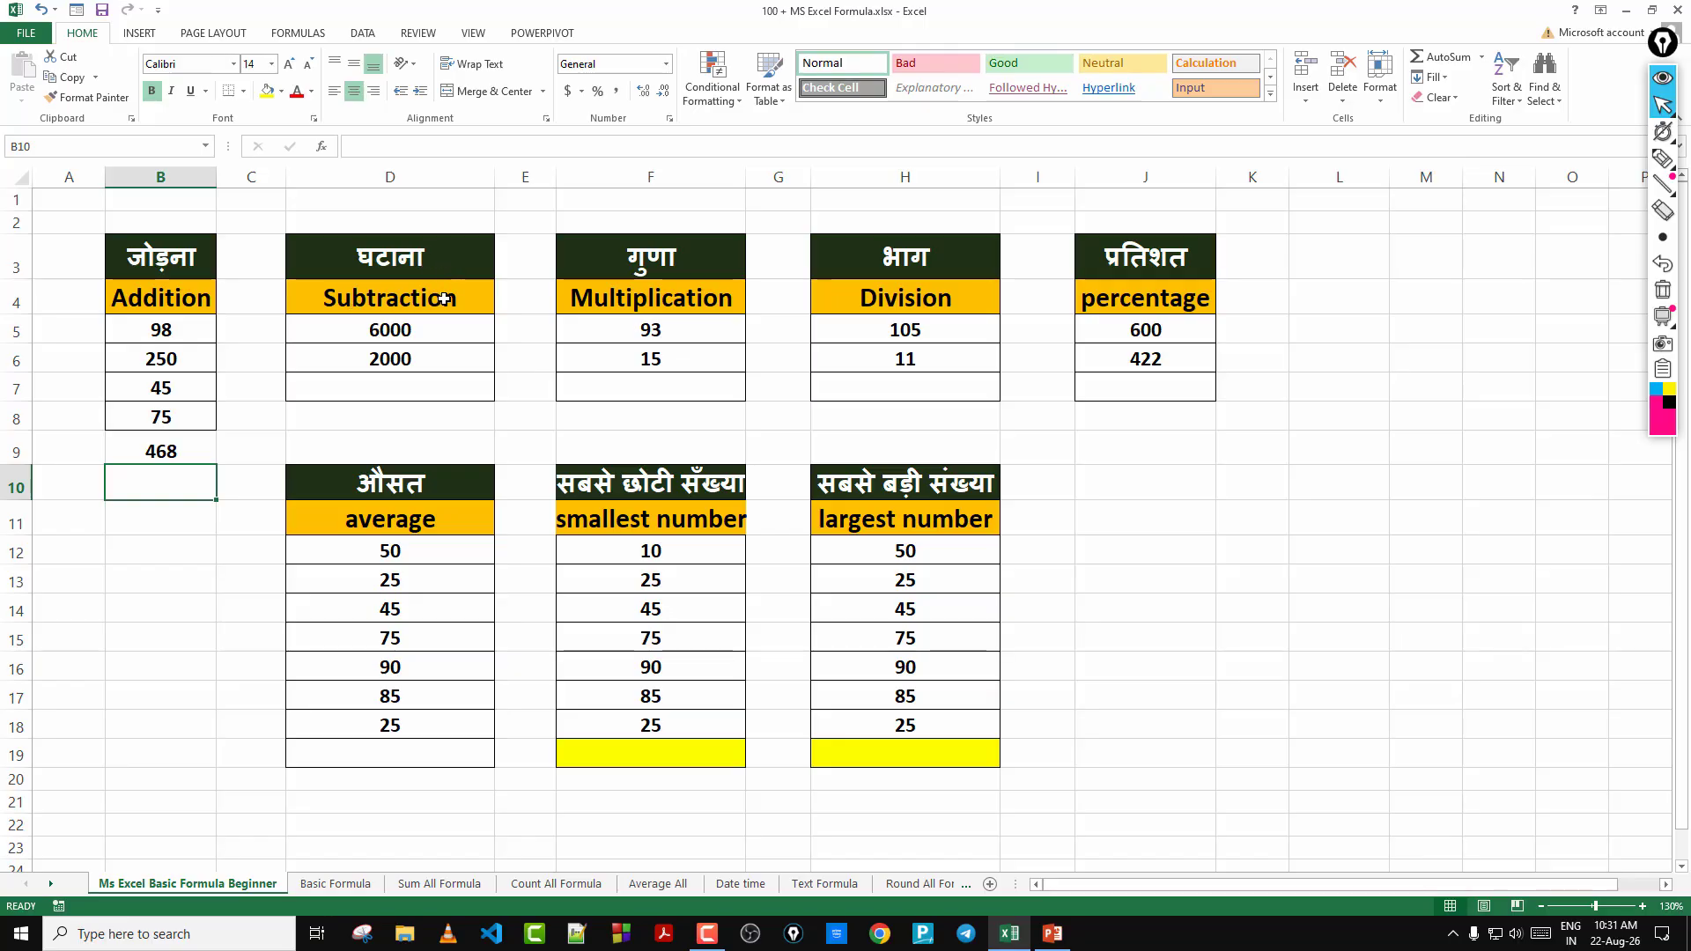
Enter =D5-D6 in D7 to subtract the second Subtraction number from the first, and inspect the formula's cell references
click(398, 391)
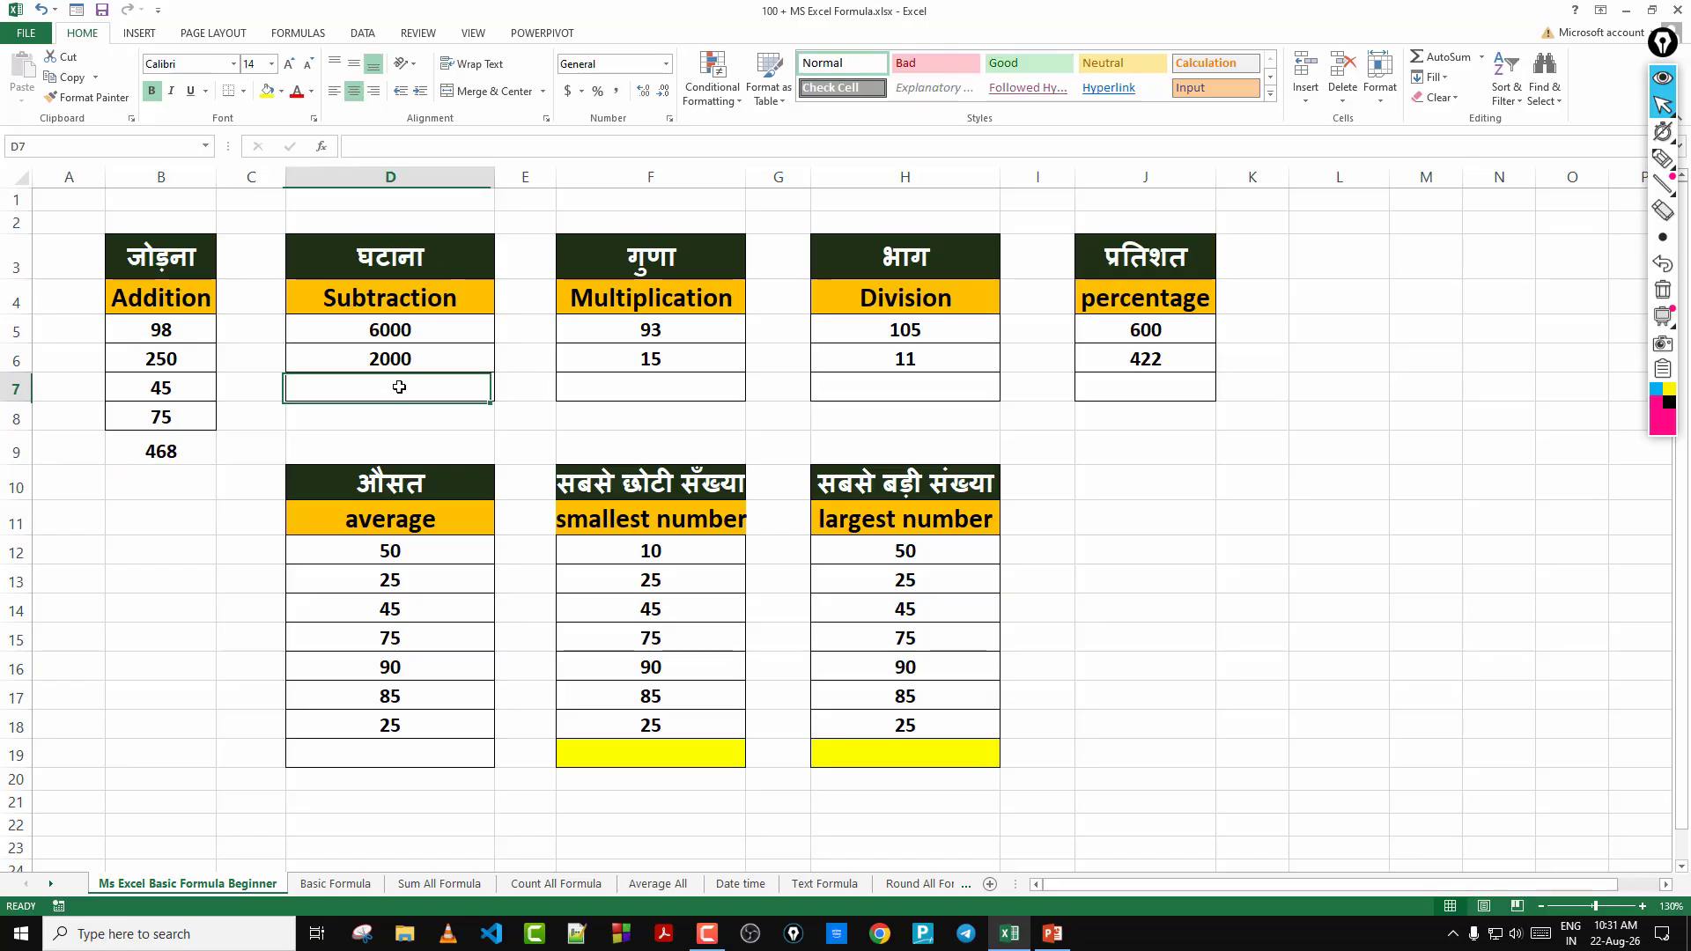
click(374, 330)
click(418, 360)
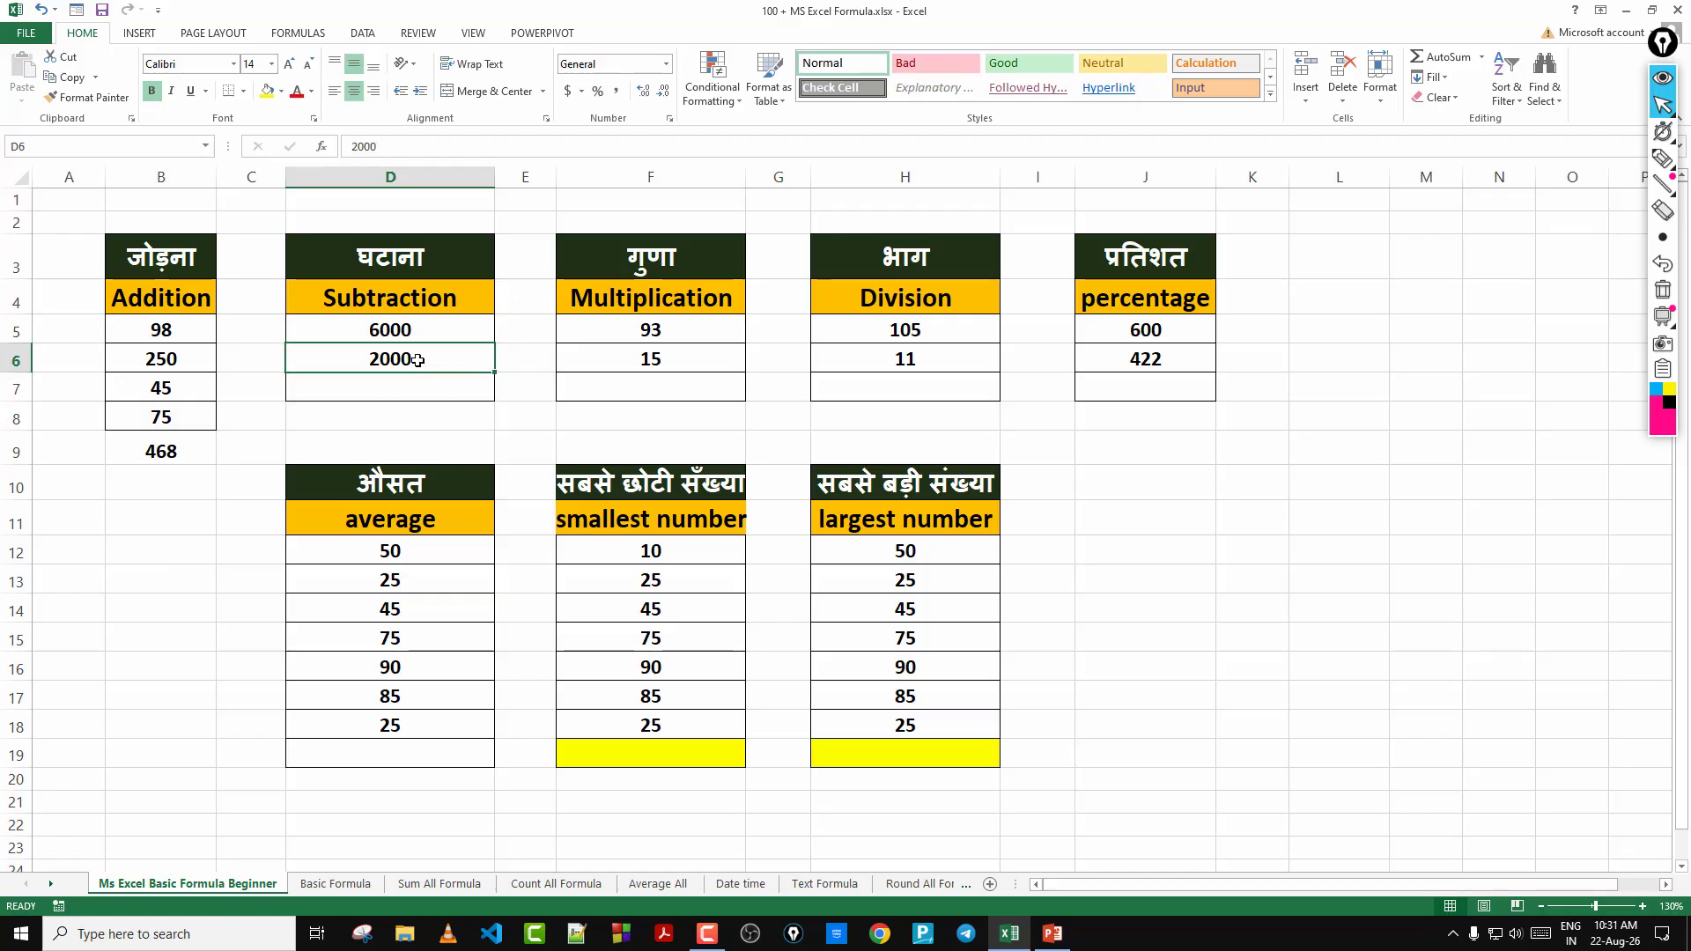
click(414, 388)
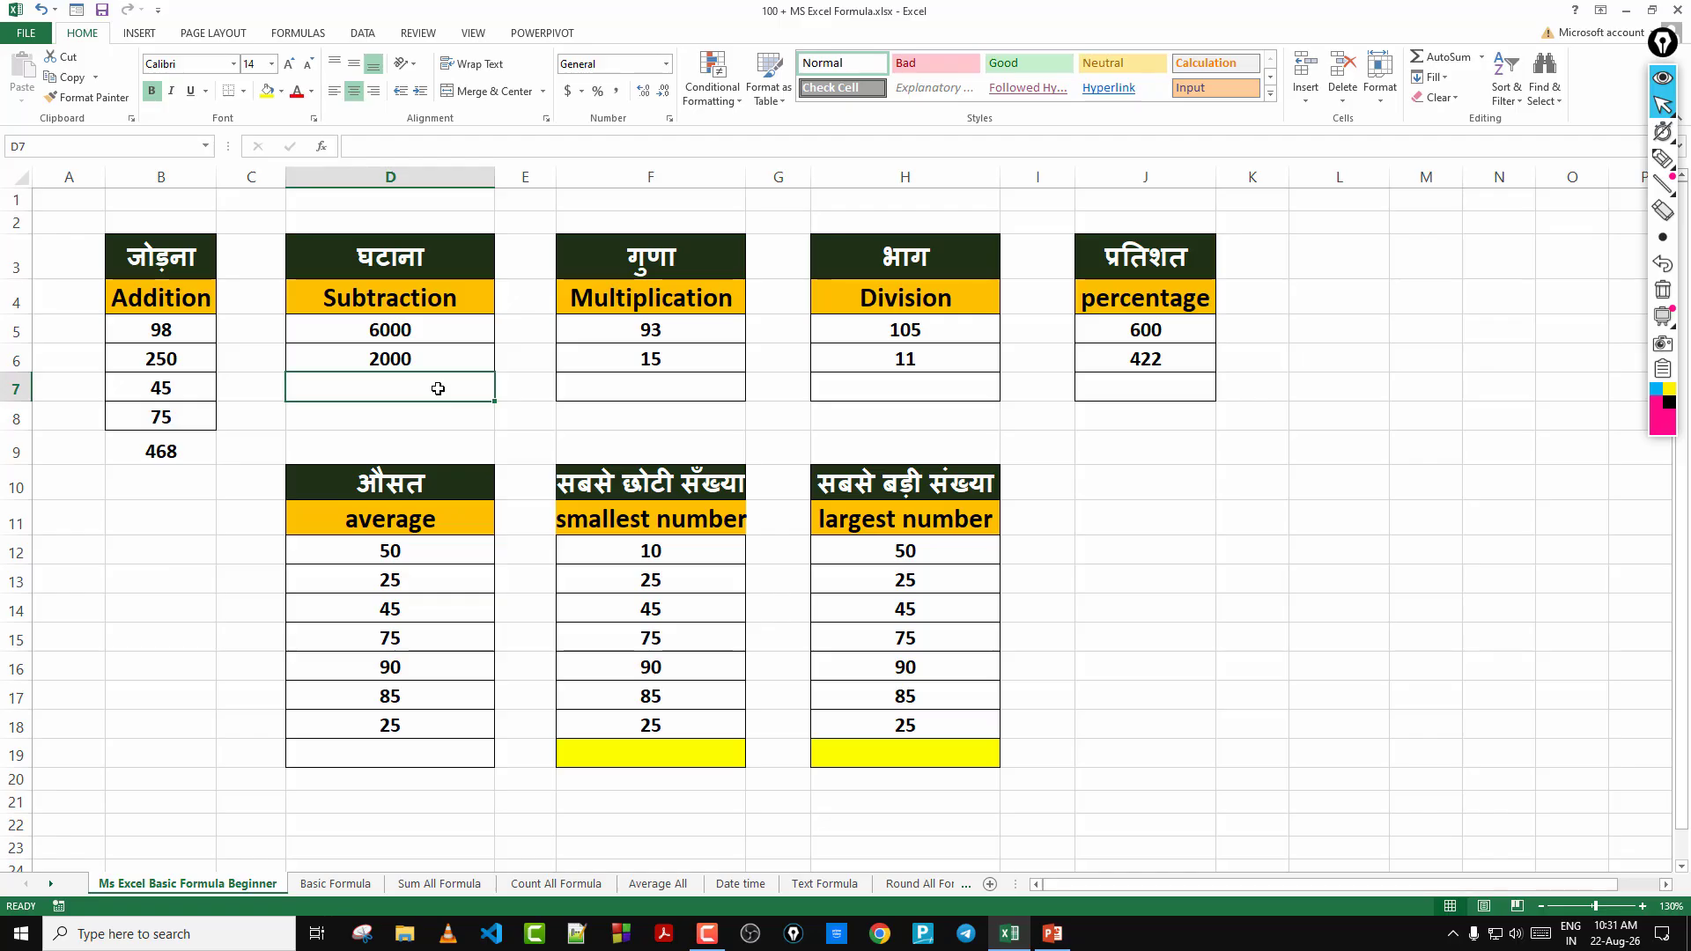
text(=)
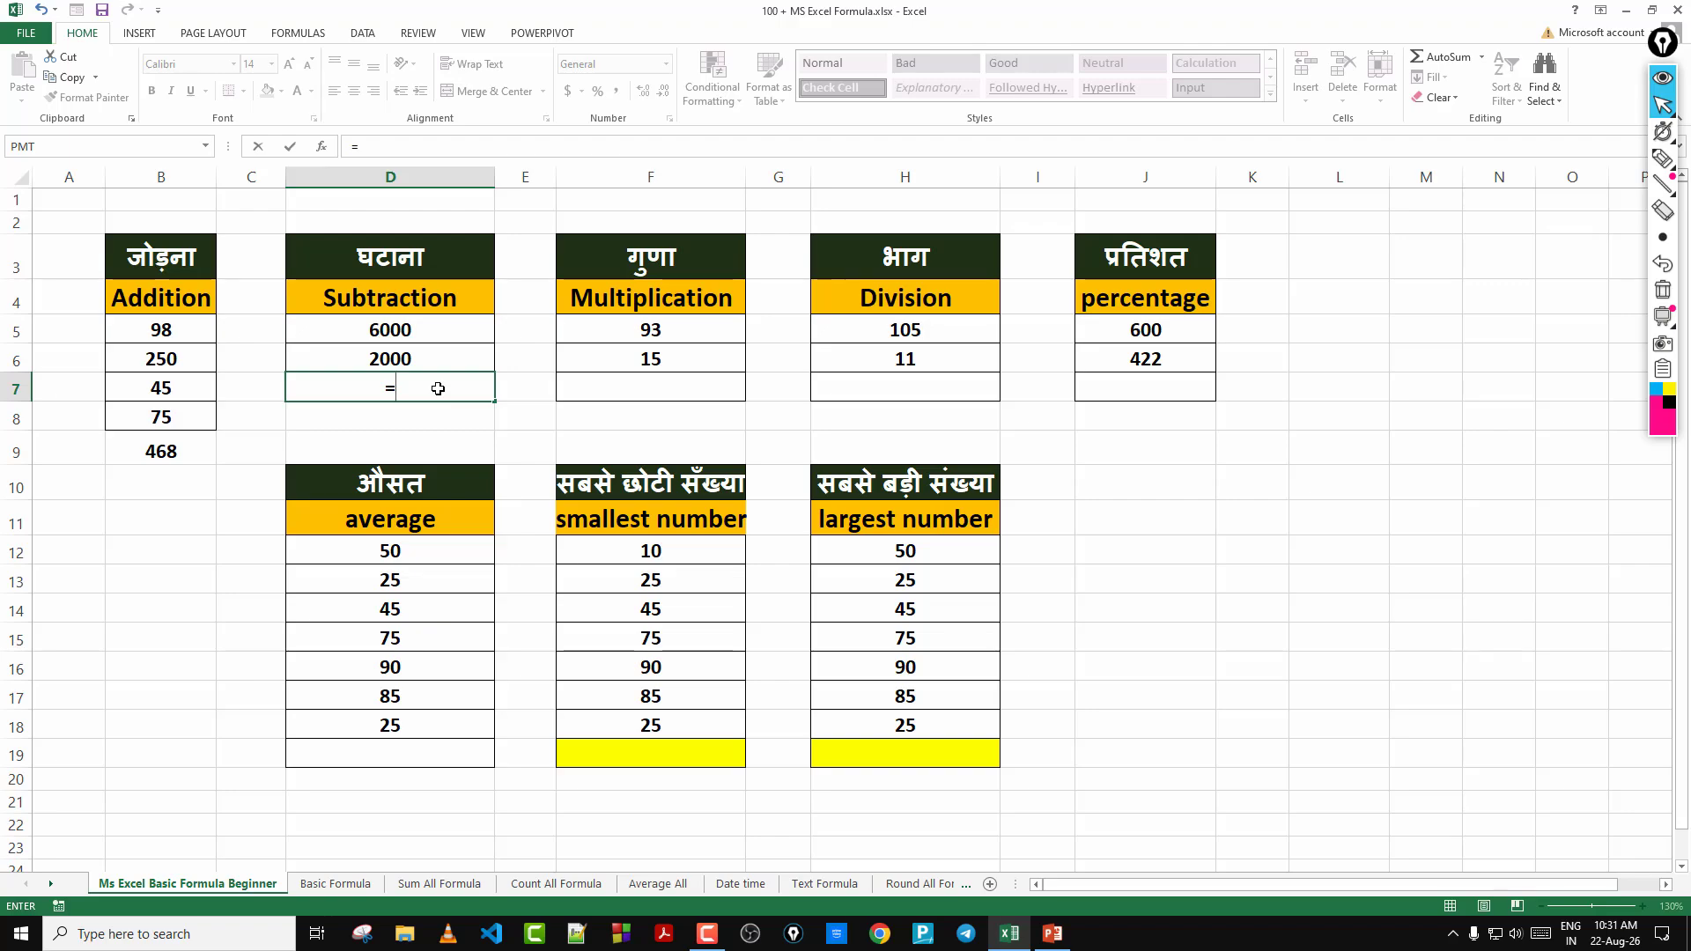
click(433, 333)
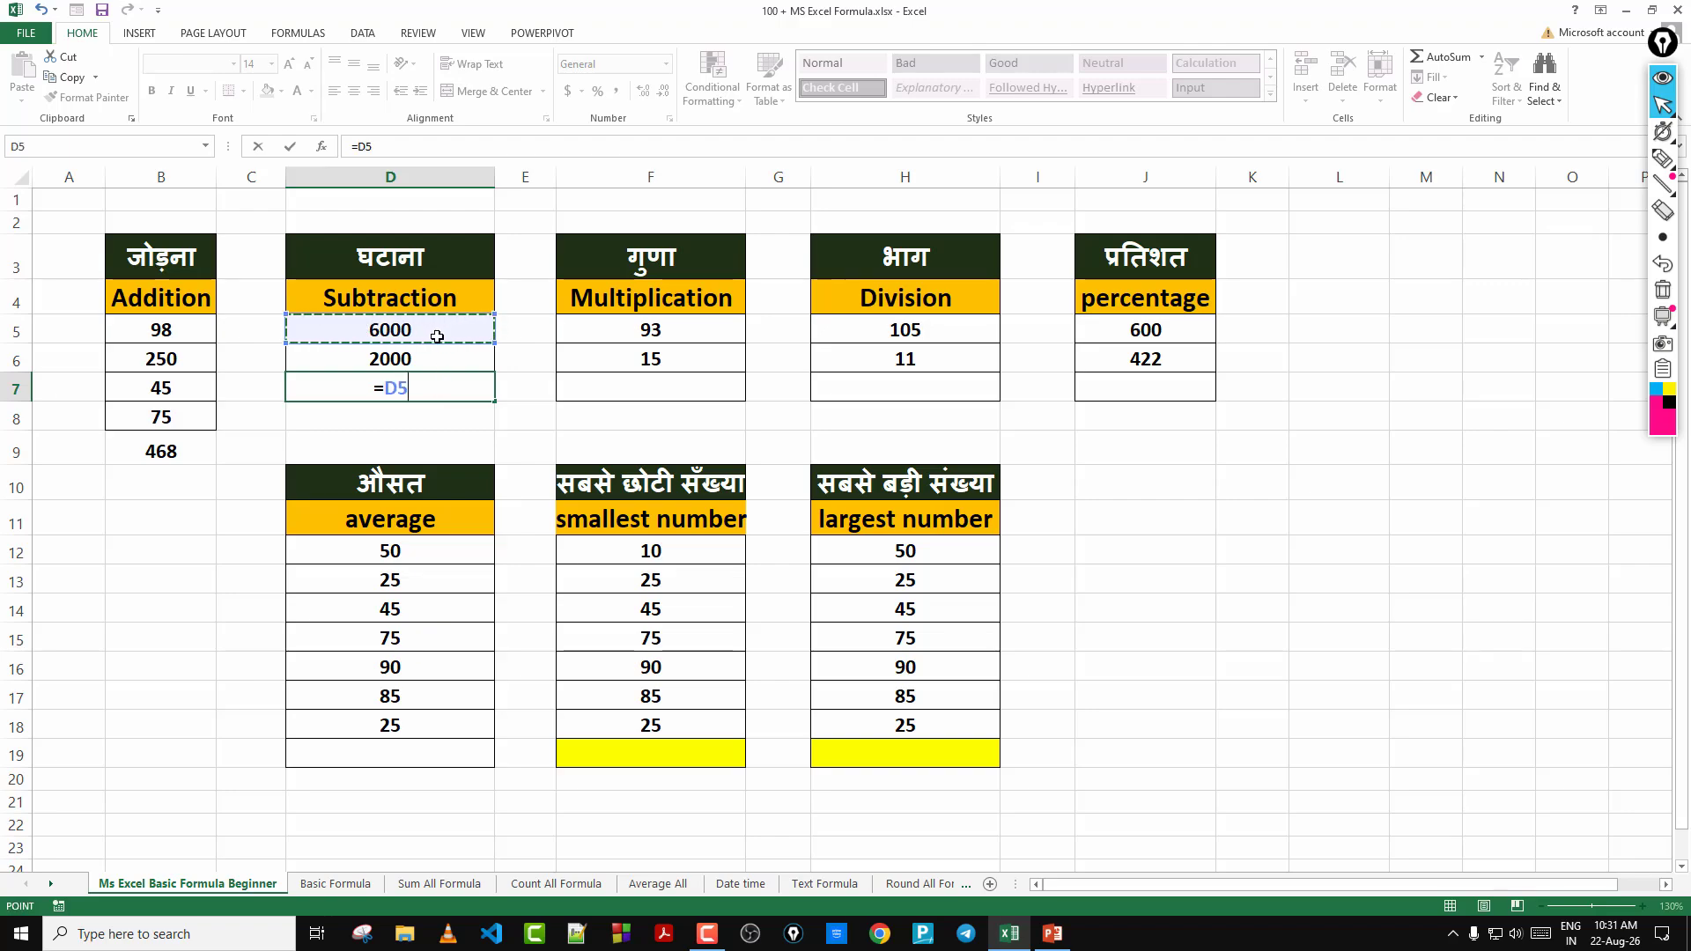
text(-)
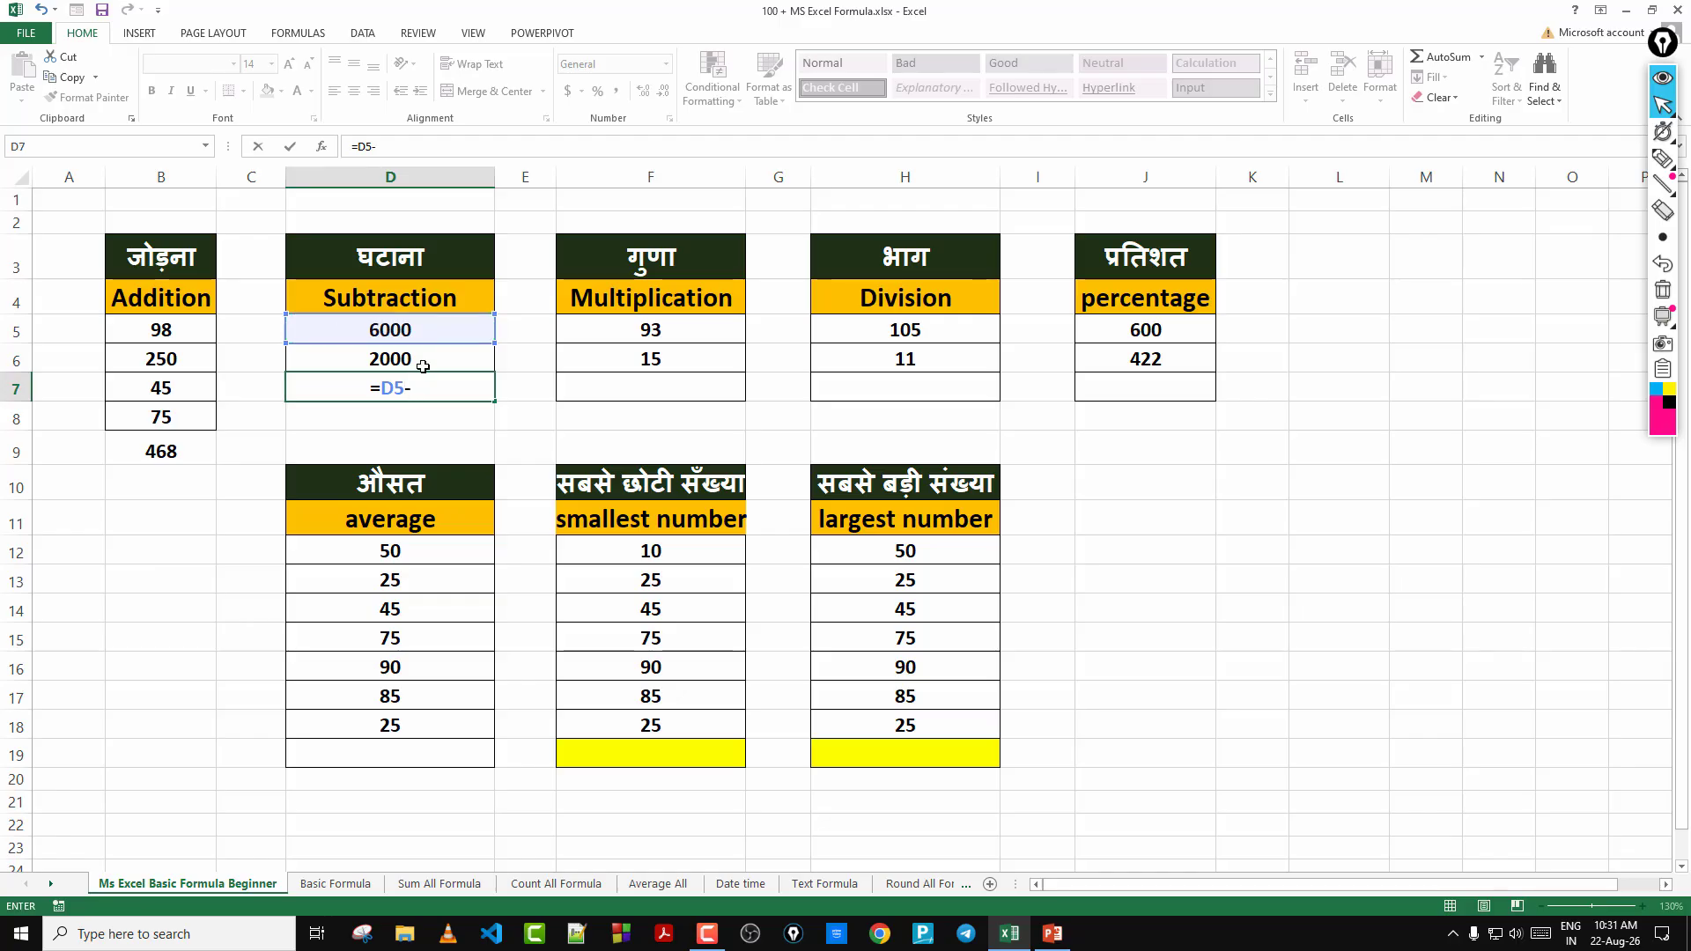
click(442, 360)
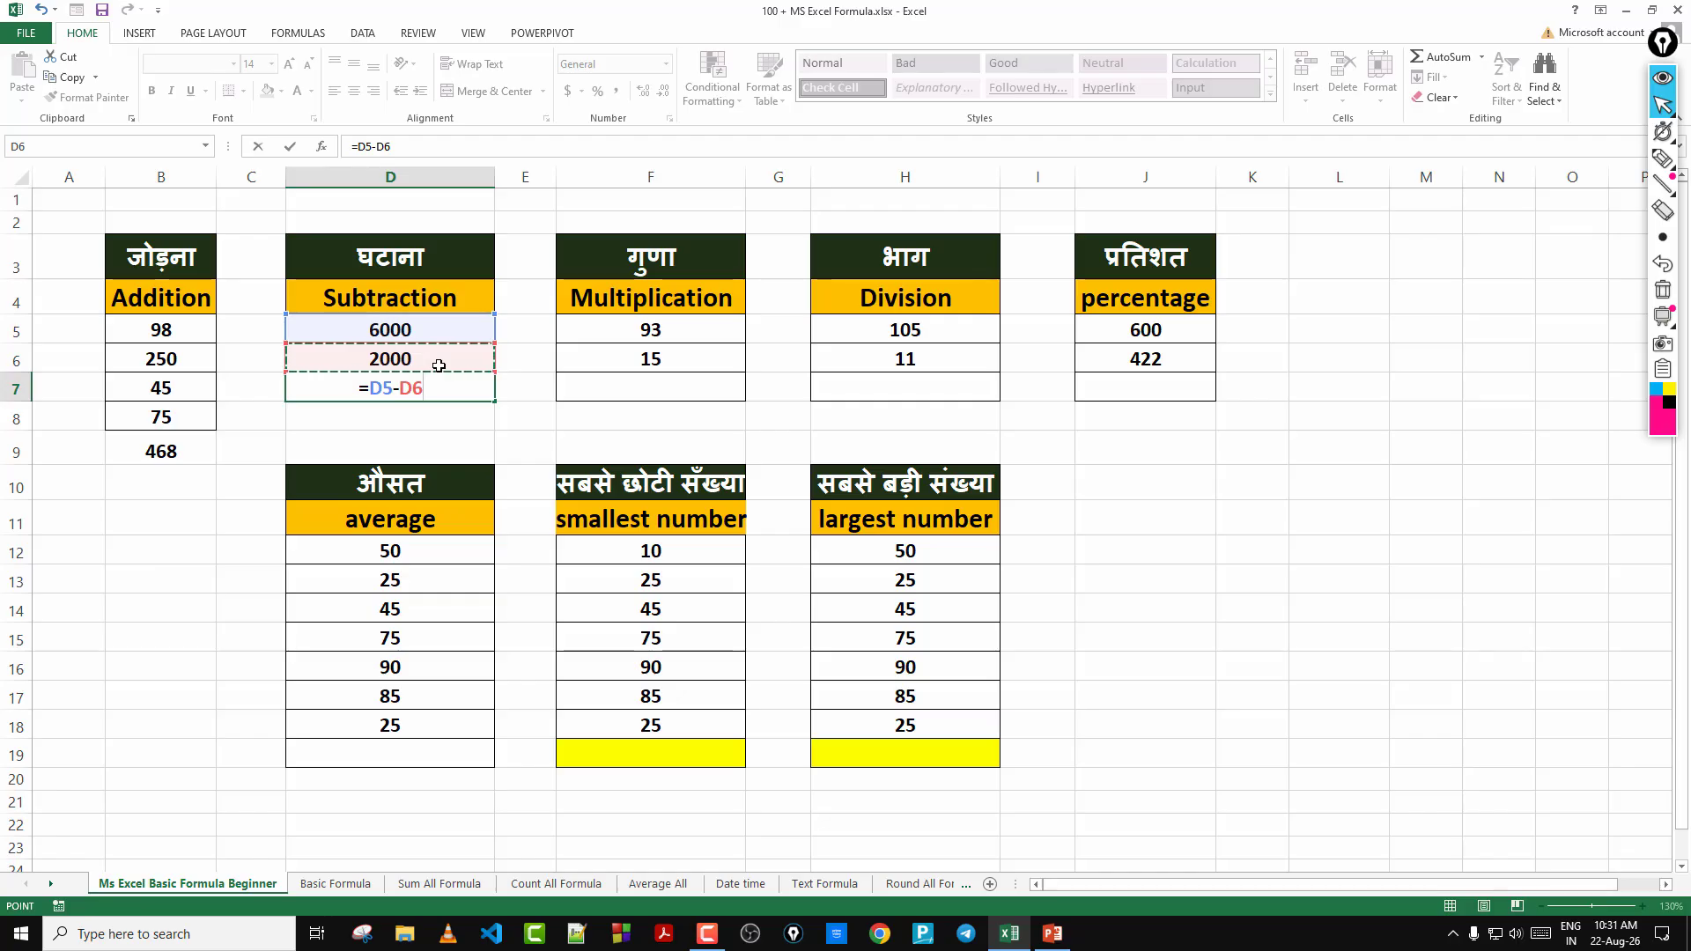
key(Return)
click(382, 385)
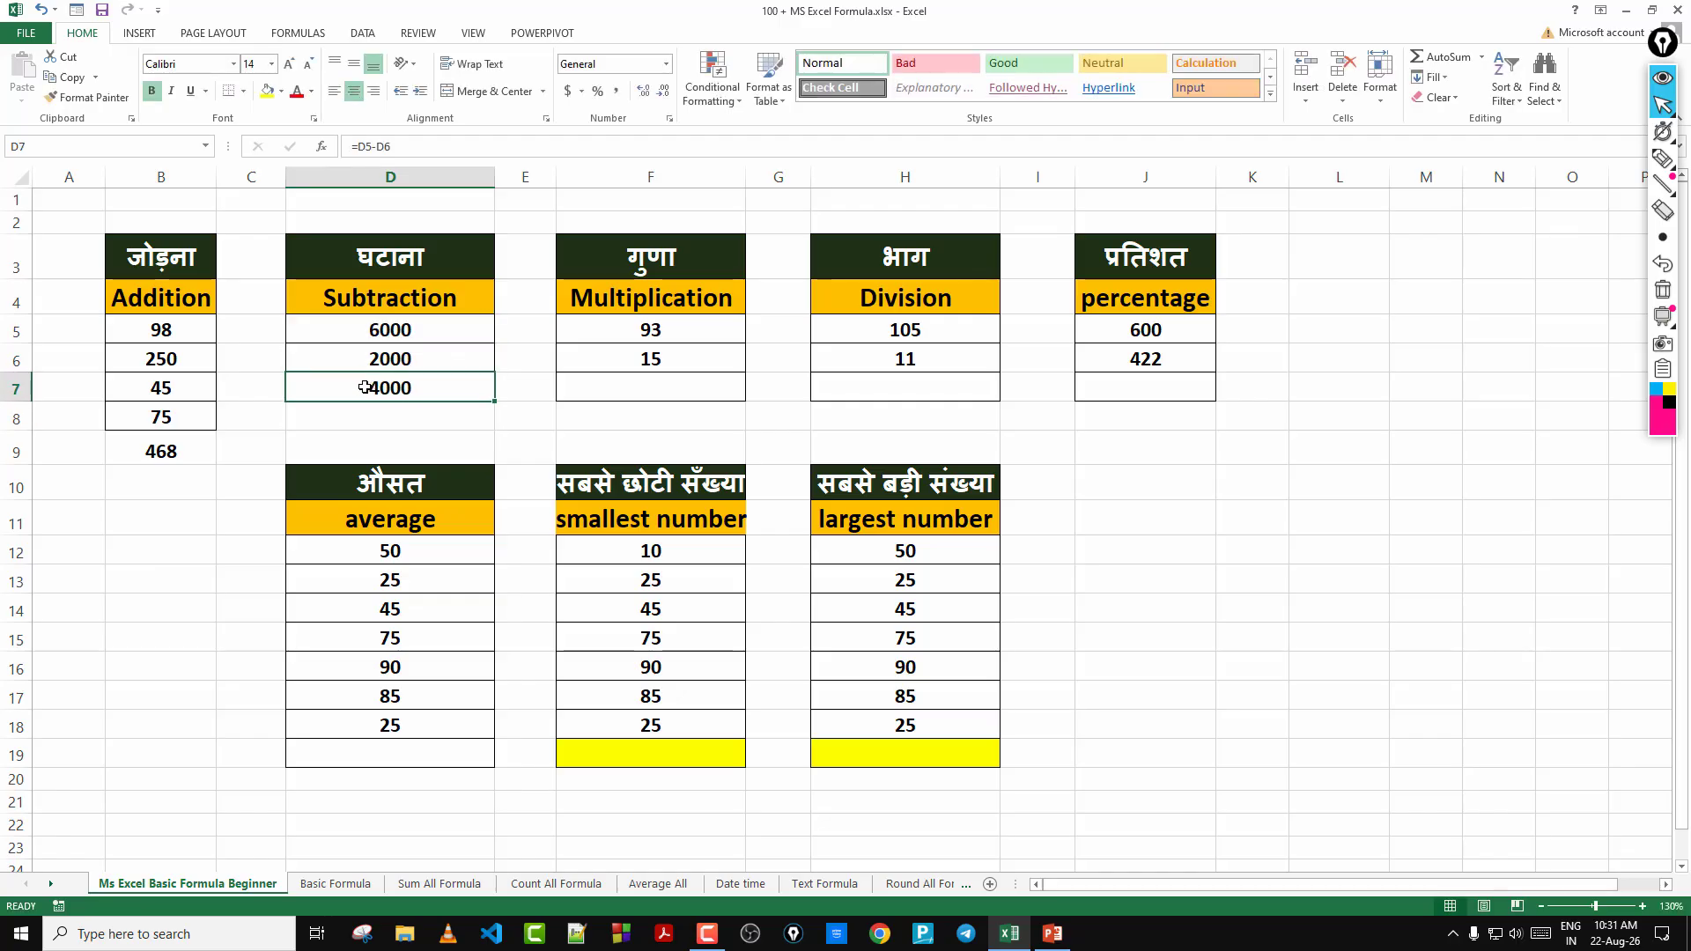
double_click(428, 393)
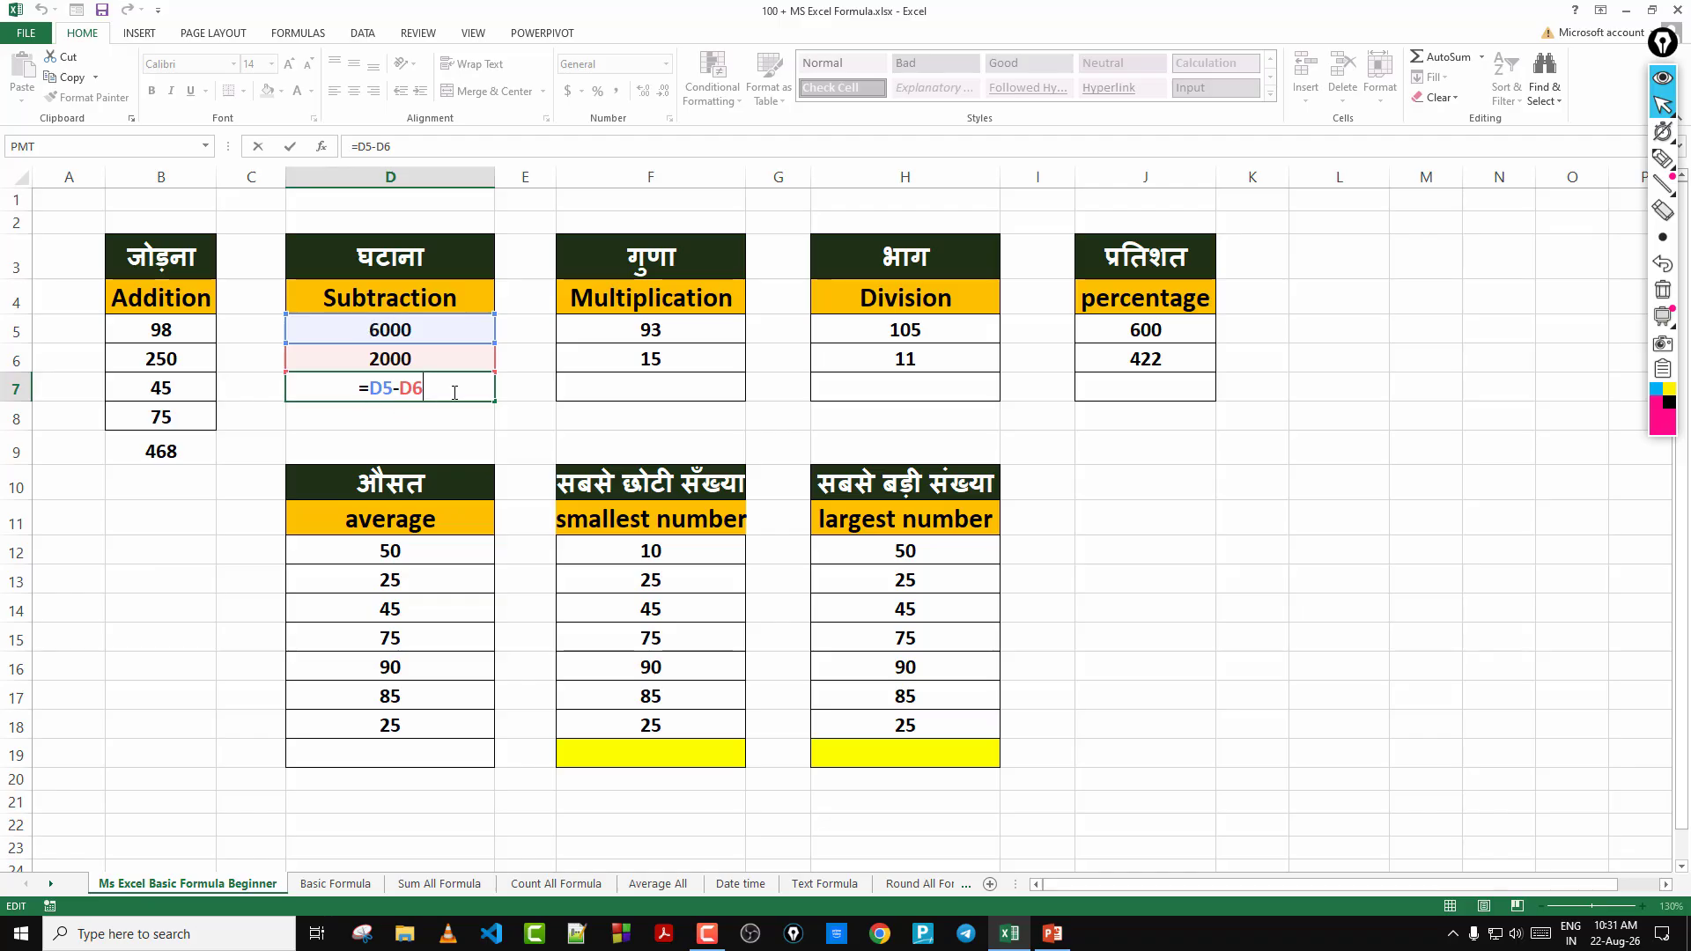
key(Return)
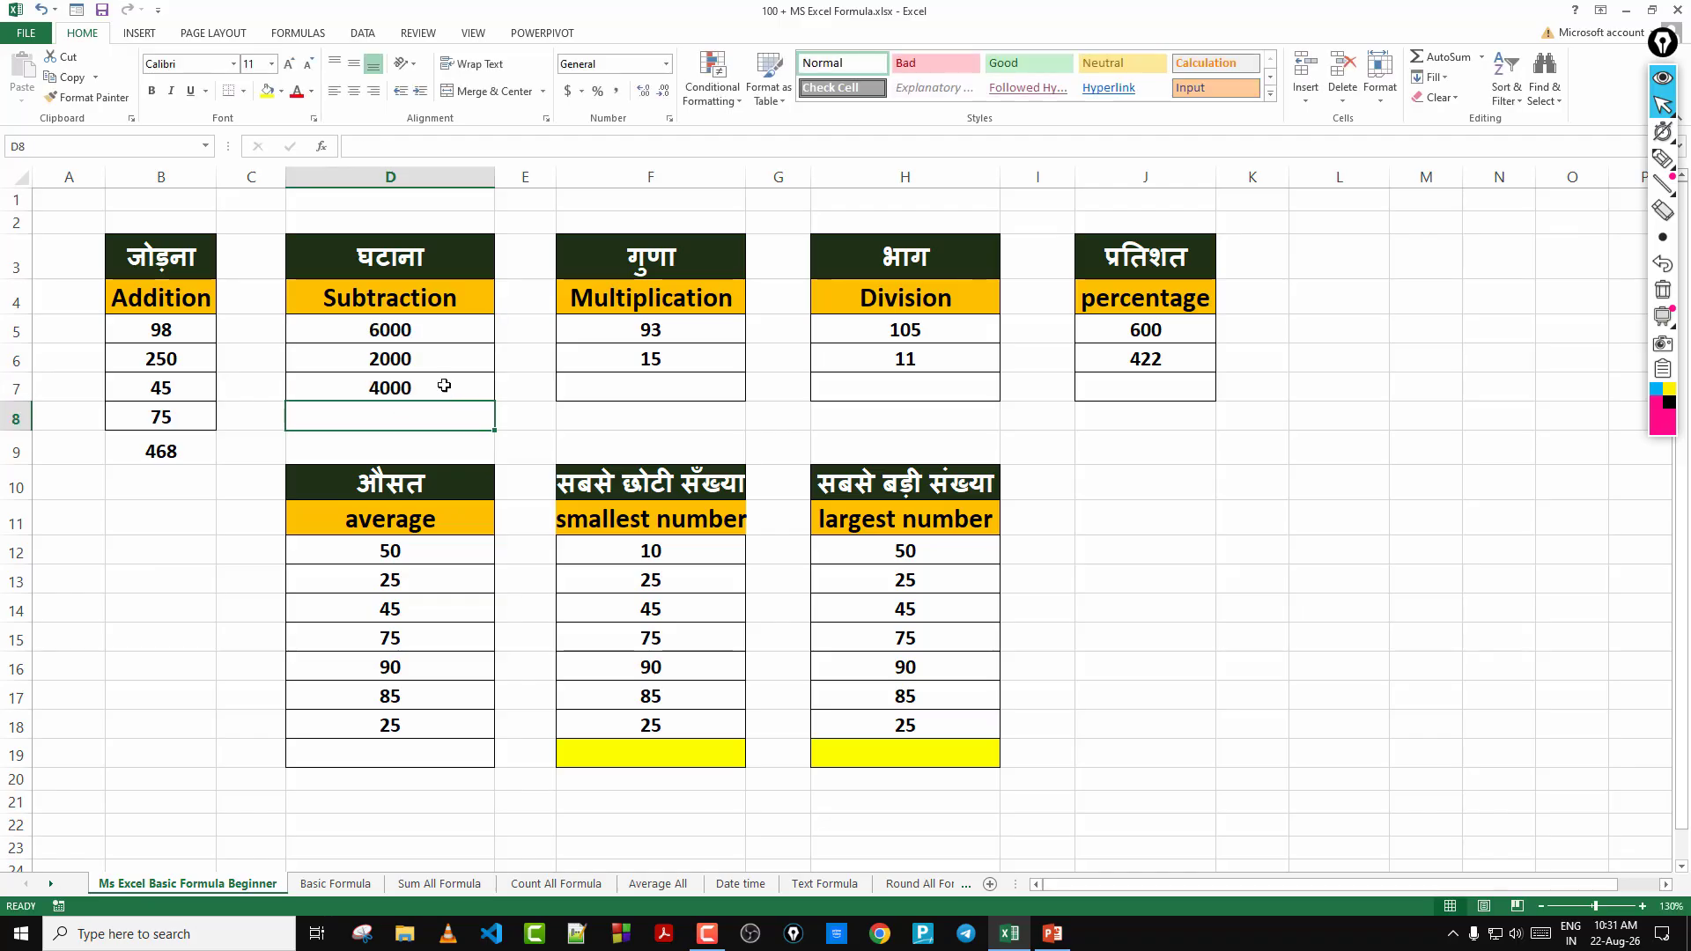
Set the Subtraction numbers to 8000 in D5 and 3000 in D6
click(417, 328)
text(8000)
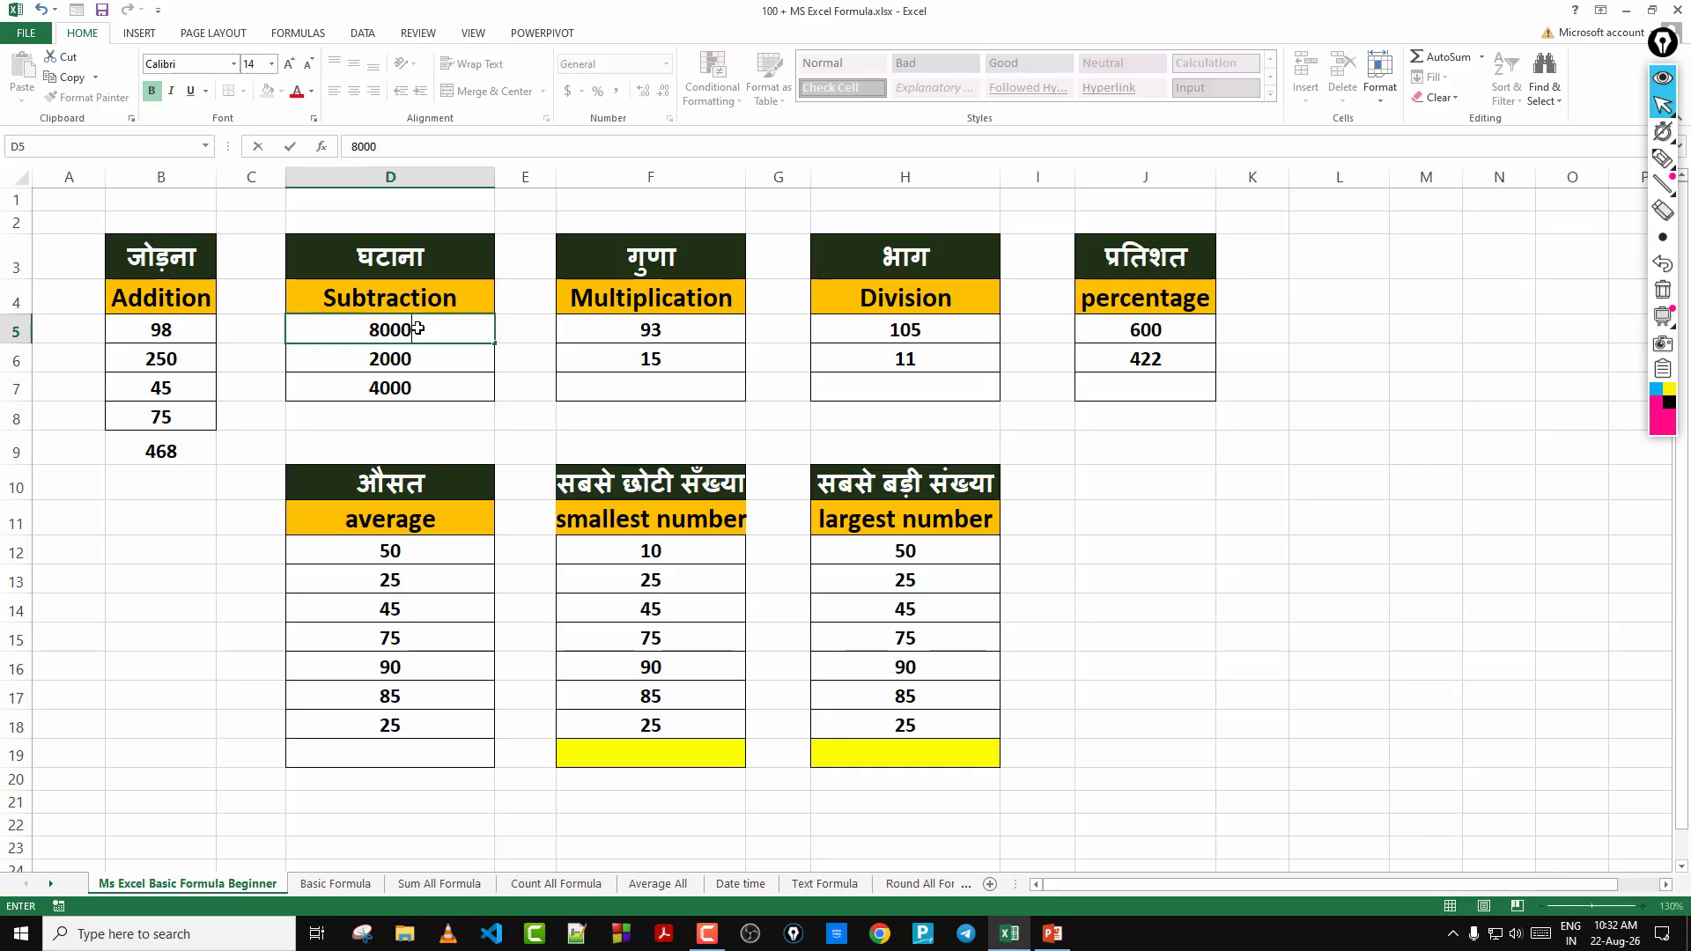
key(Return)
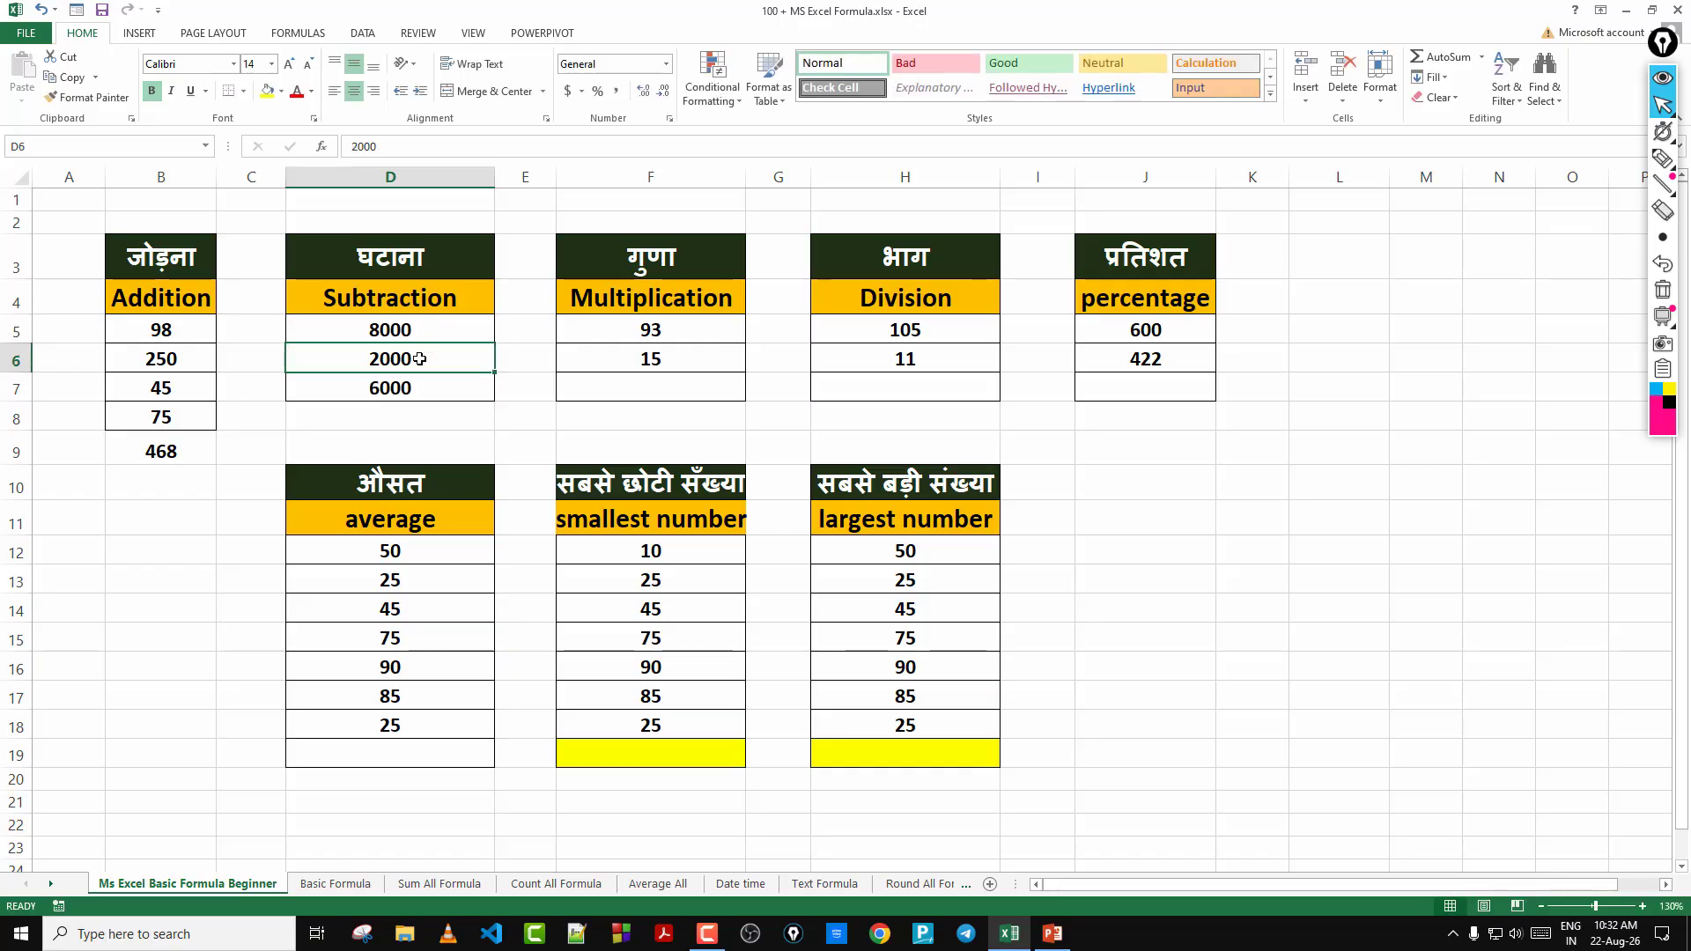
text(3000)
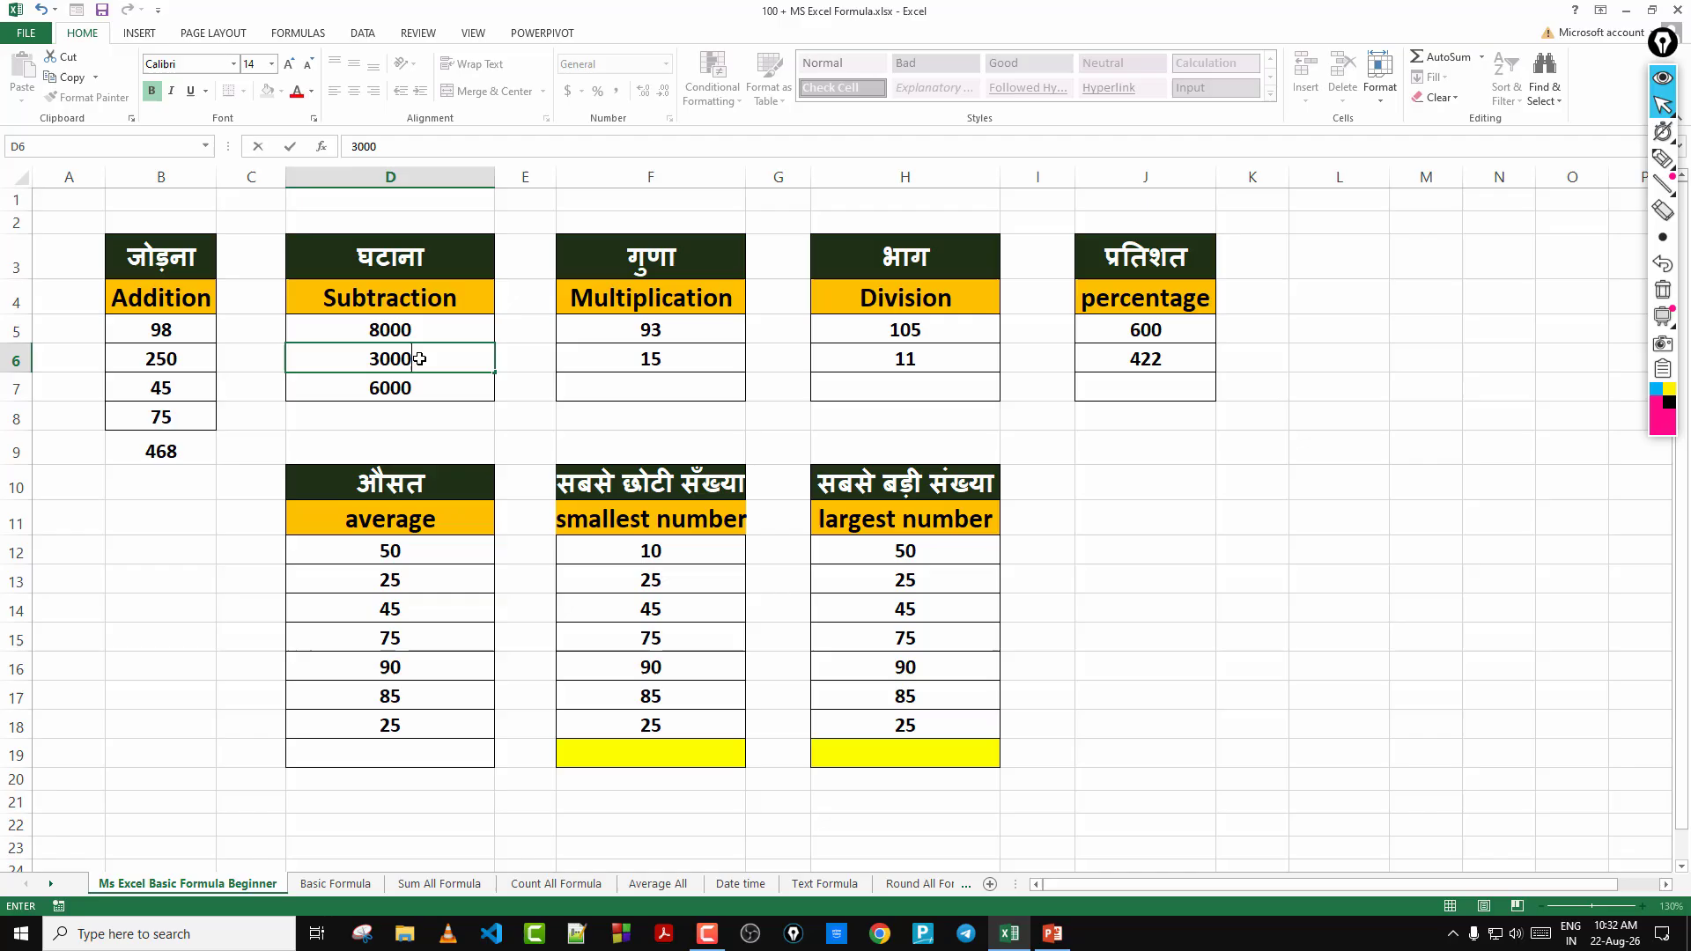
key(Return)
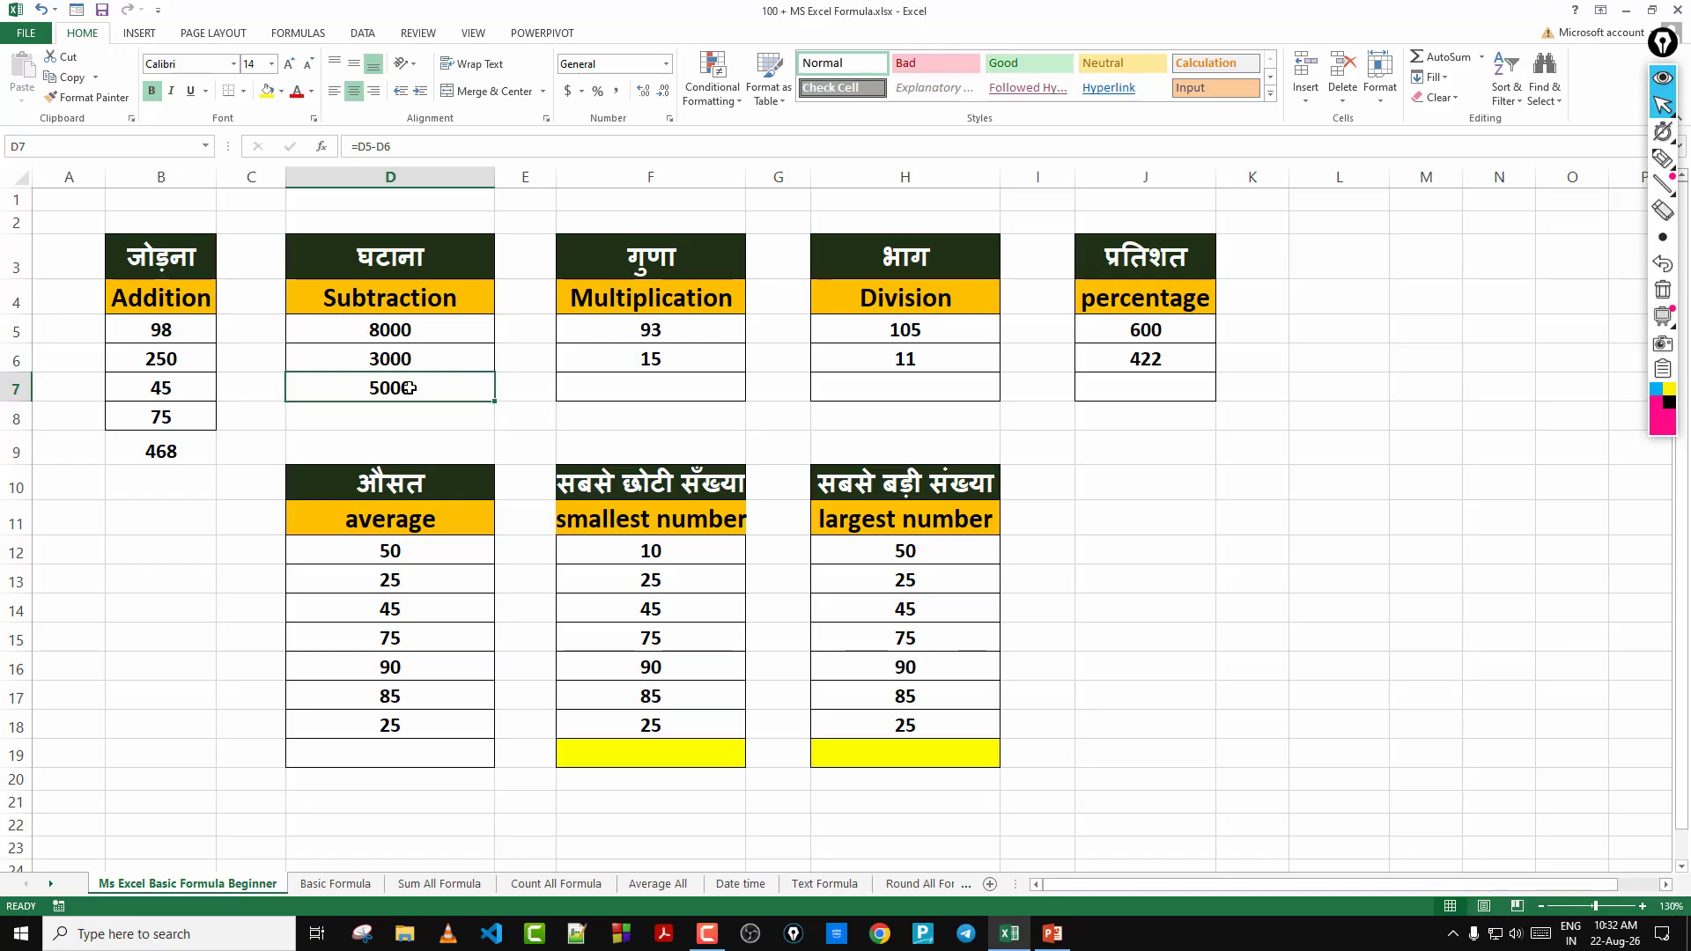
Replace the formula in D7 with 2500 as a third Subtraction number
key(Delete)
text(2500)
key(Return)
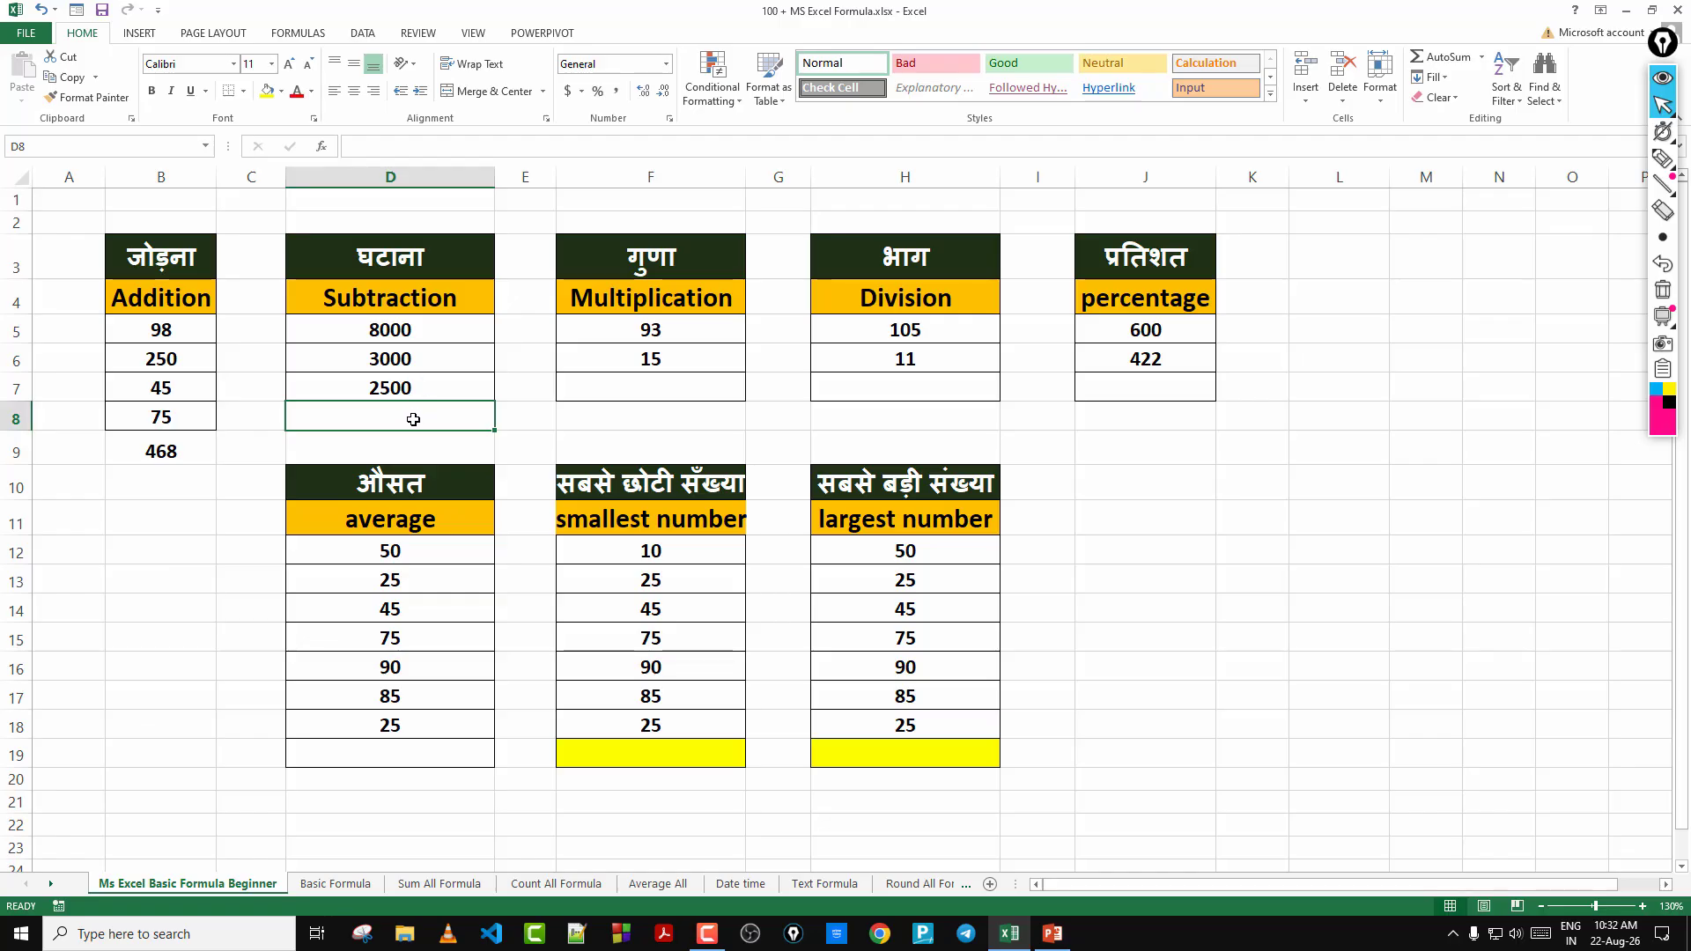
Enter =D5-D6-D7 in D8 to subtract the second and third numbers from the first
text(=)
click(408, 331)
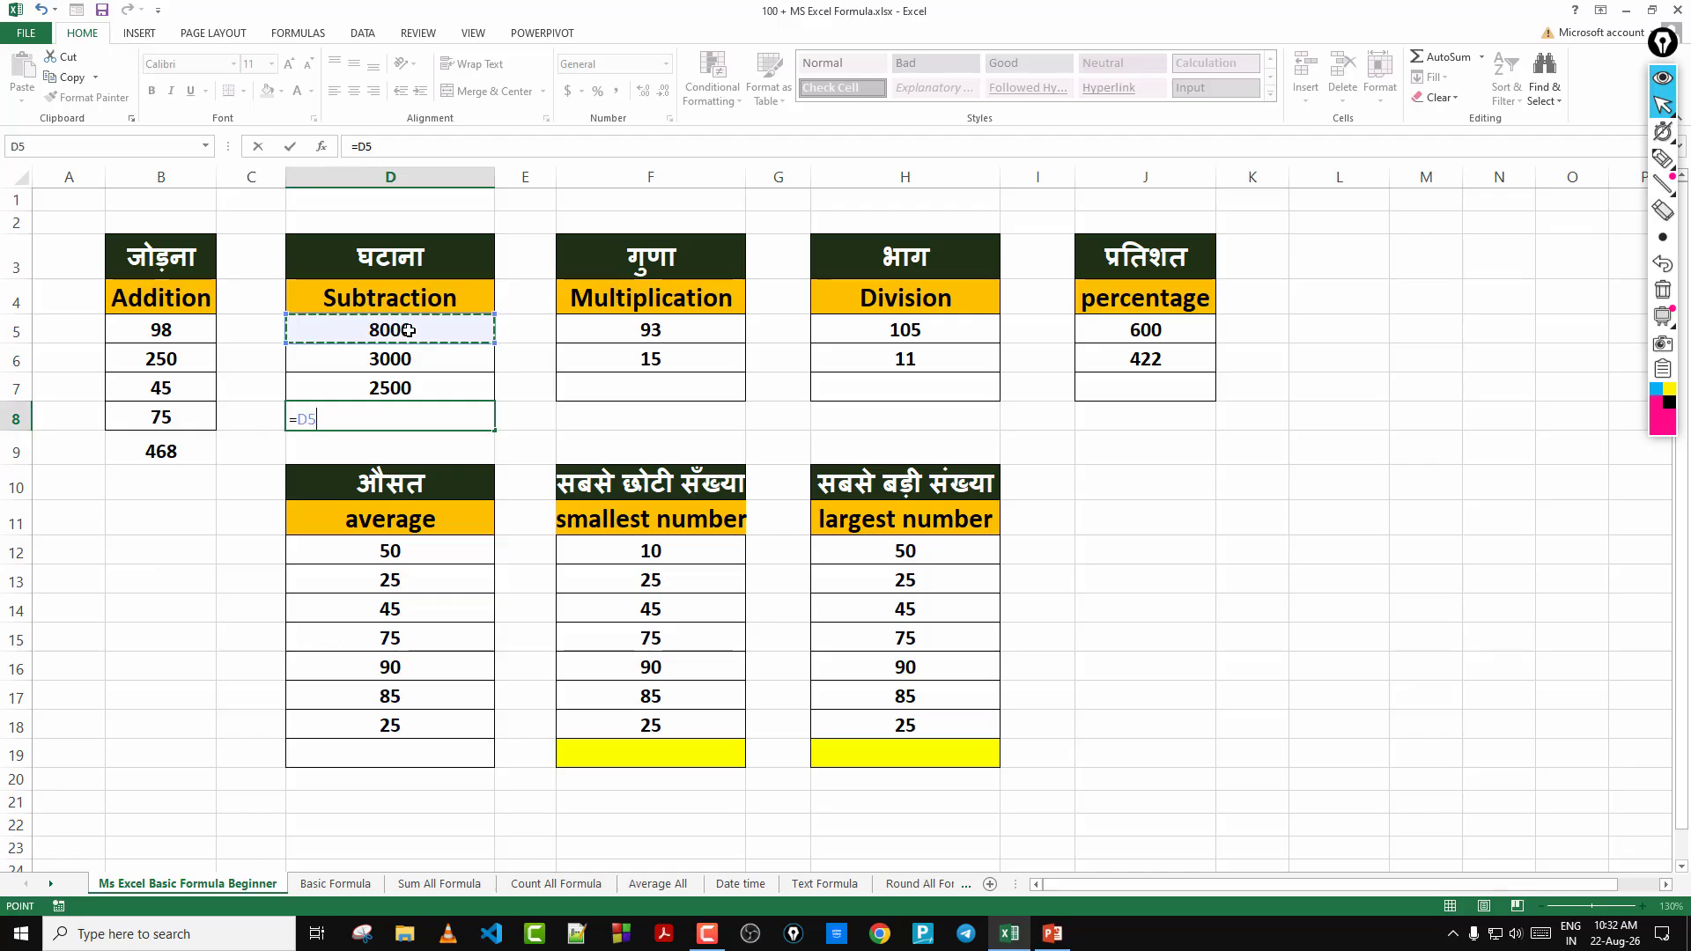
text(-)
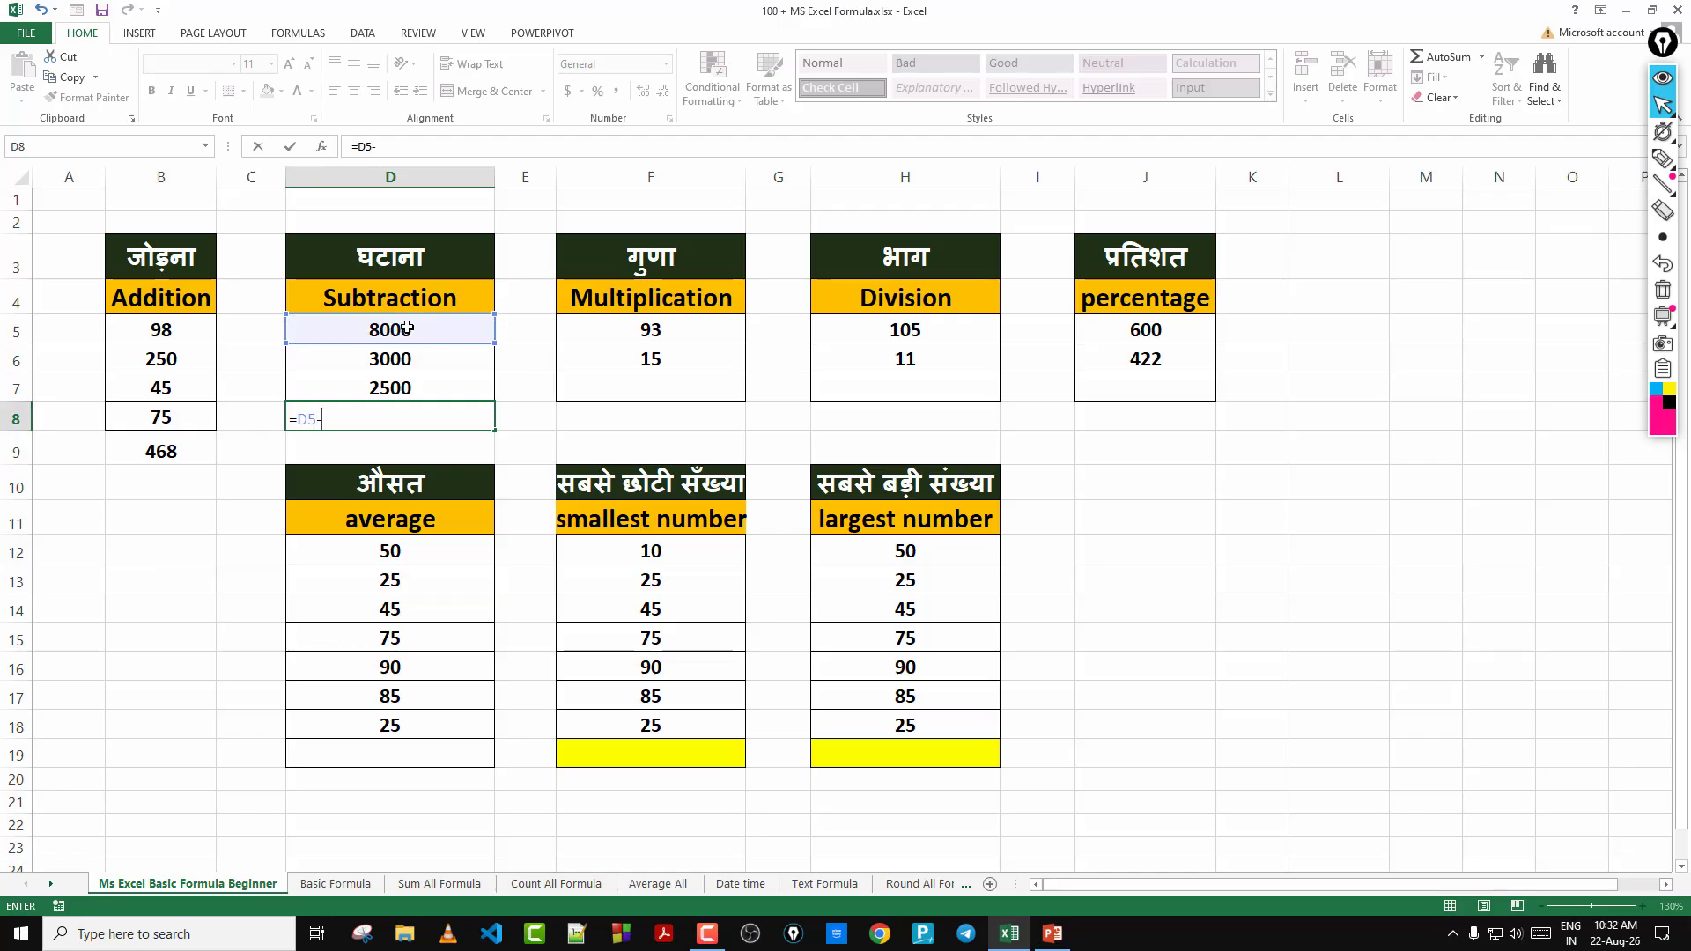
click(407, 360)
text(-)
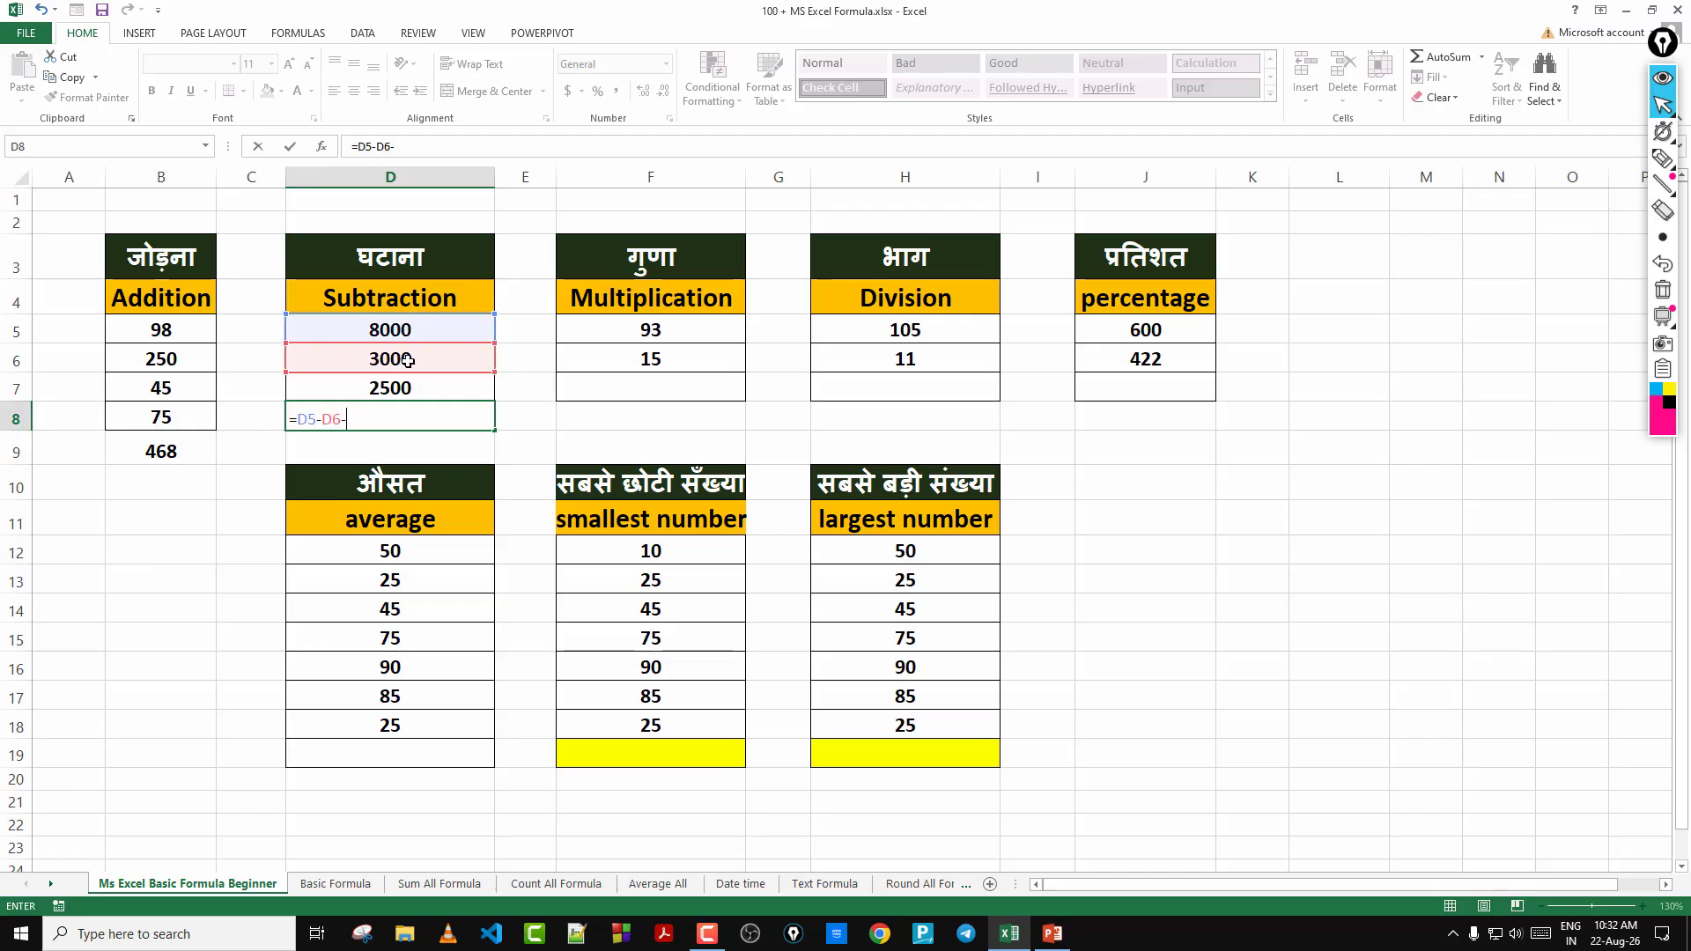
click(411, 389)
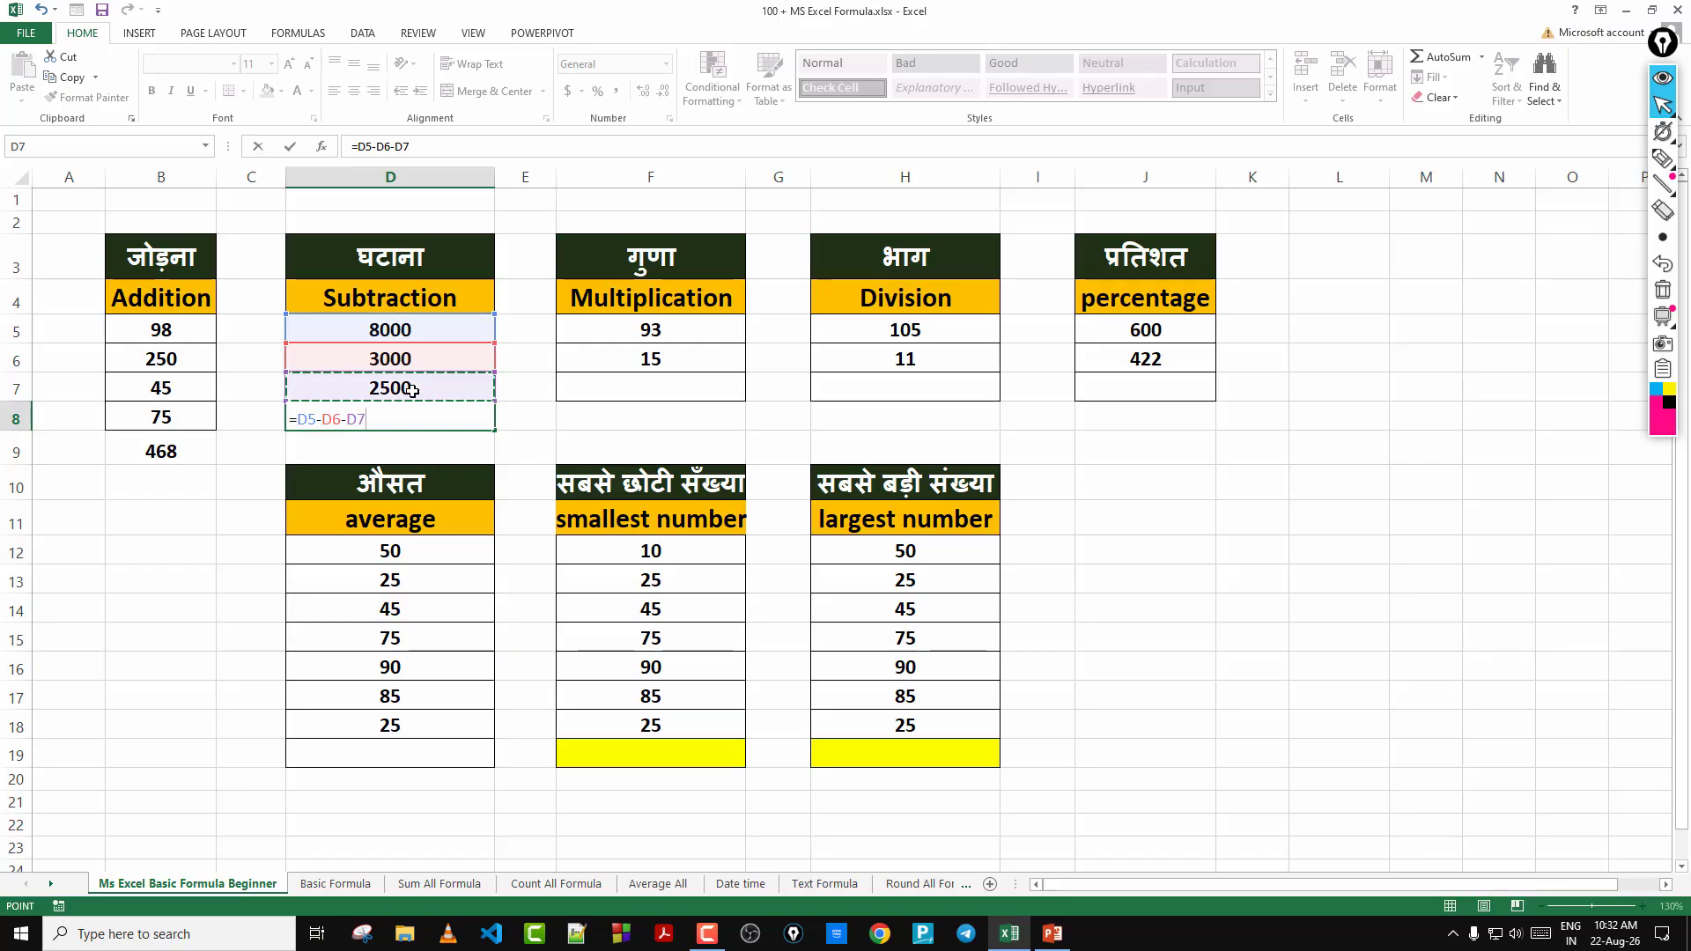
key(Return)
Format the result cell D8 with centred bold red text on a yellow fill
click(413, 419)
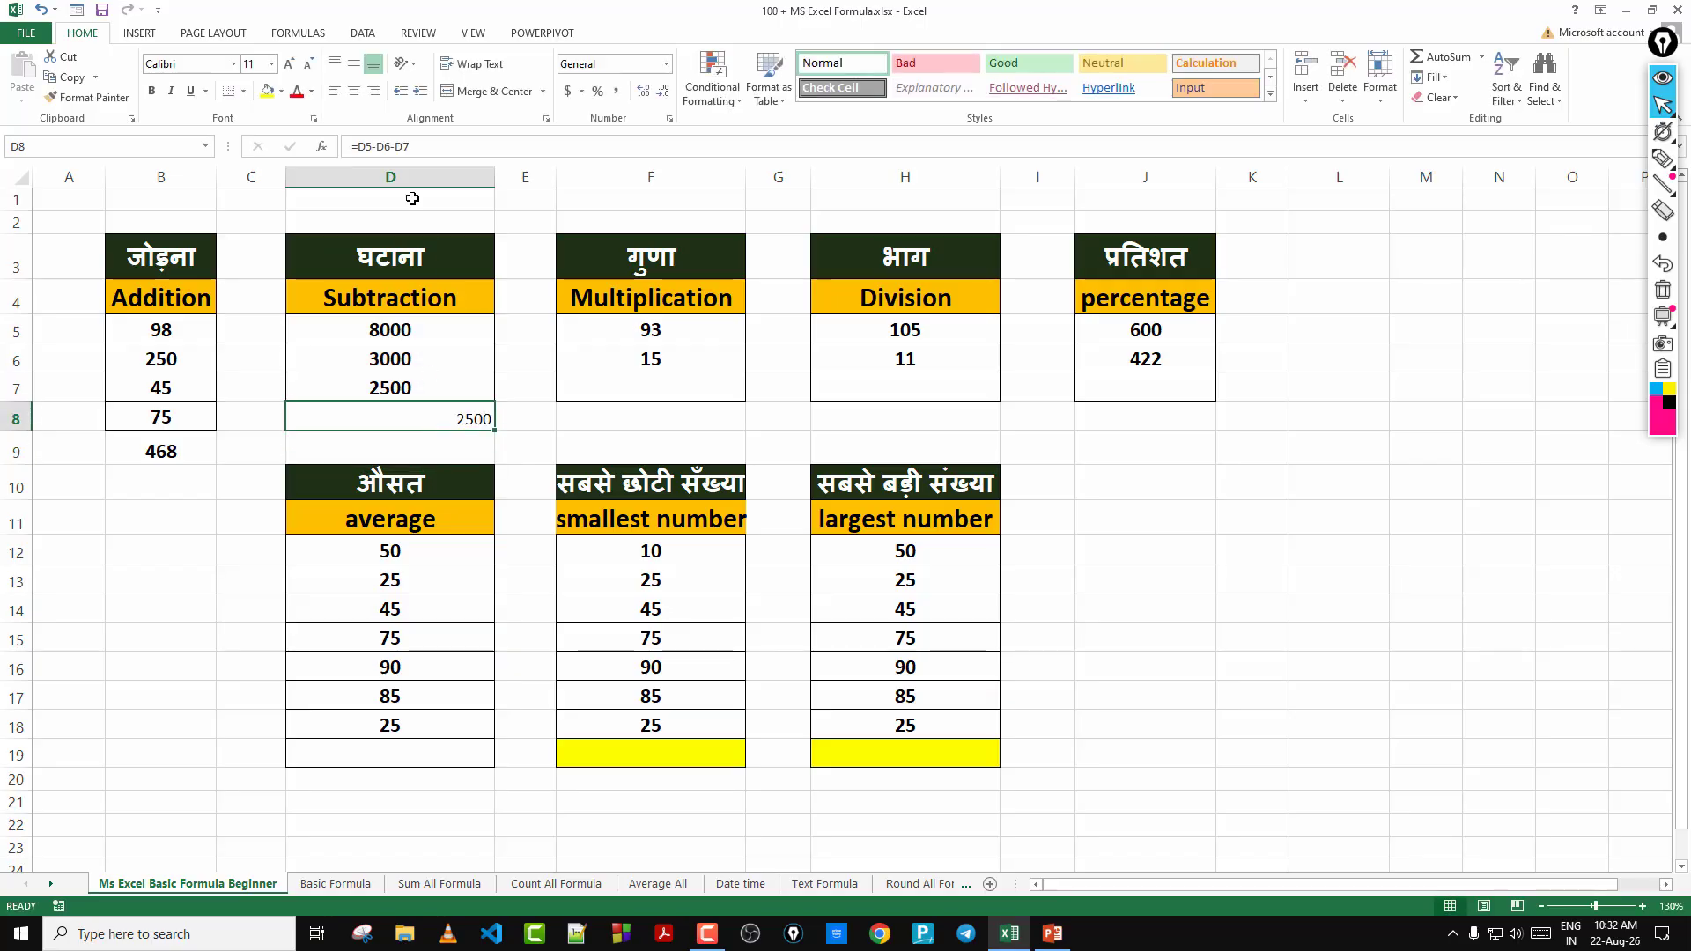
click(354, 91)
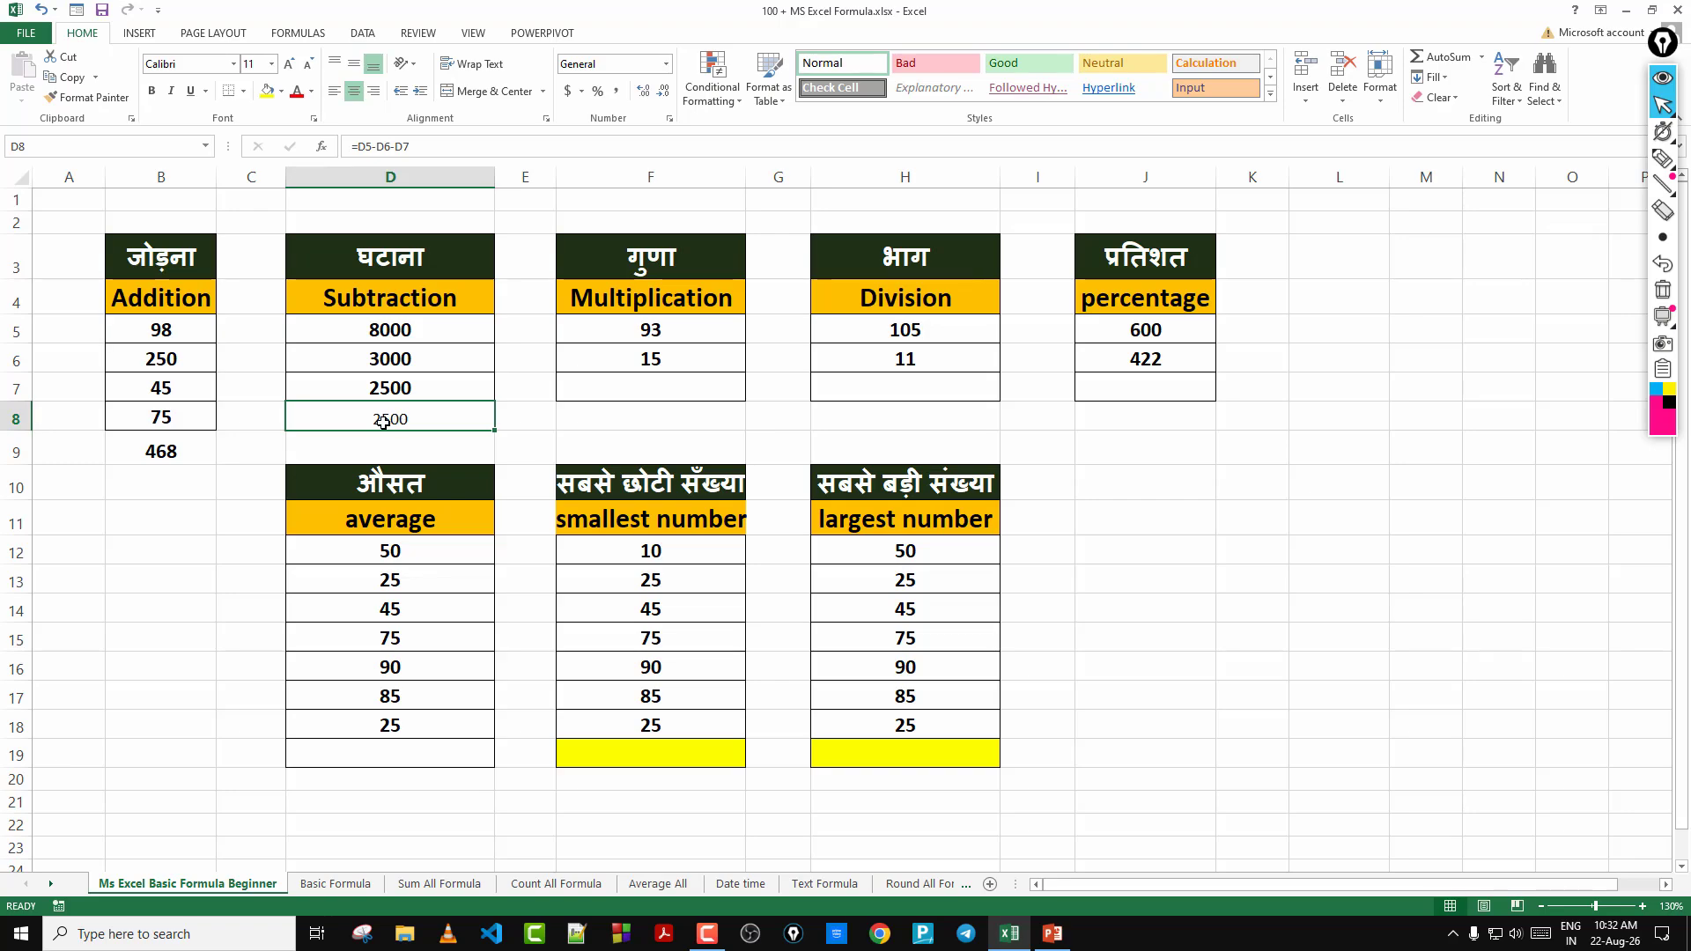
click(151, 91)
click(267, 91)
click(296, 92)
click(290, 64)
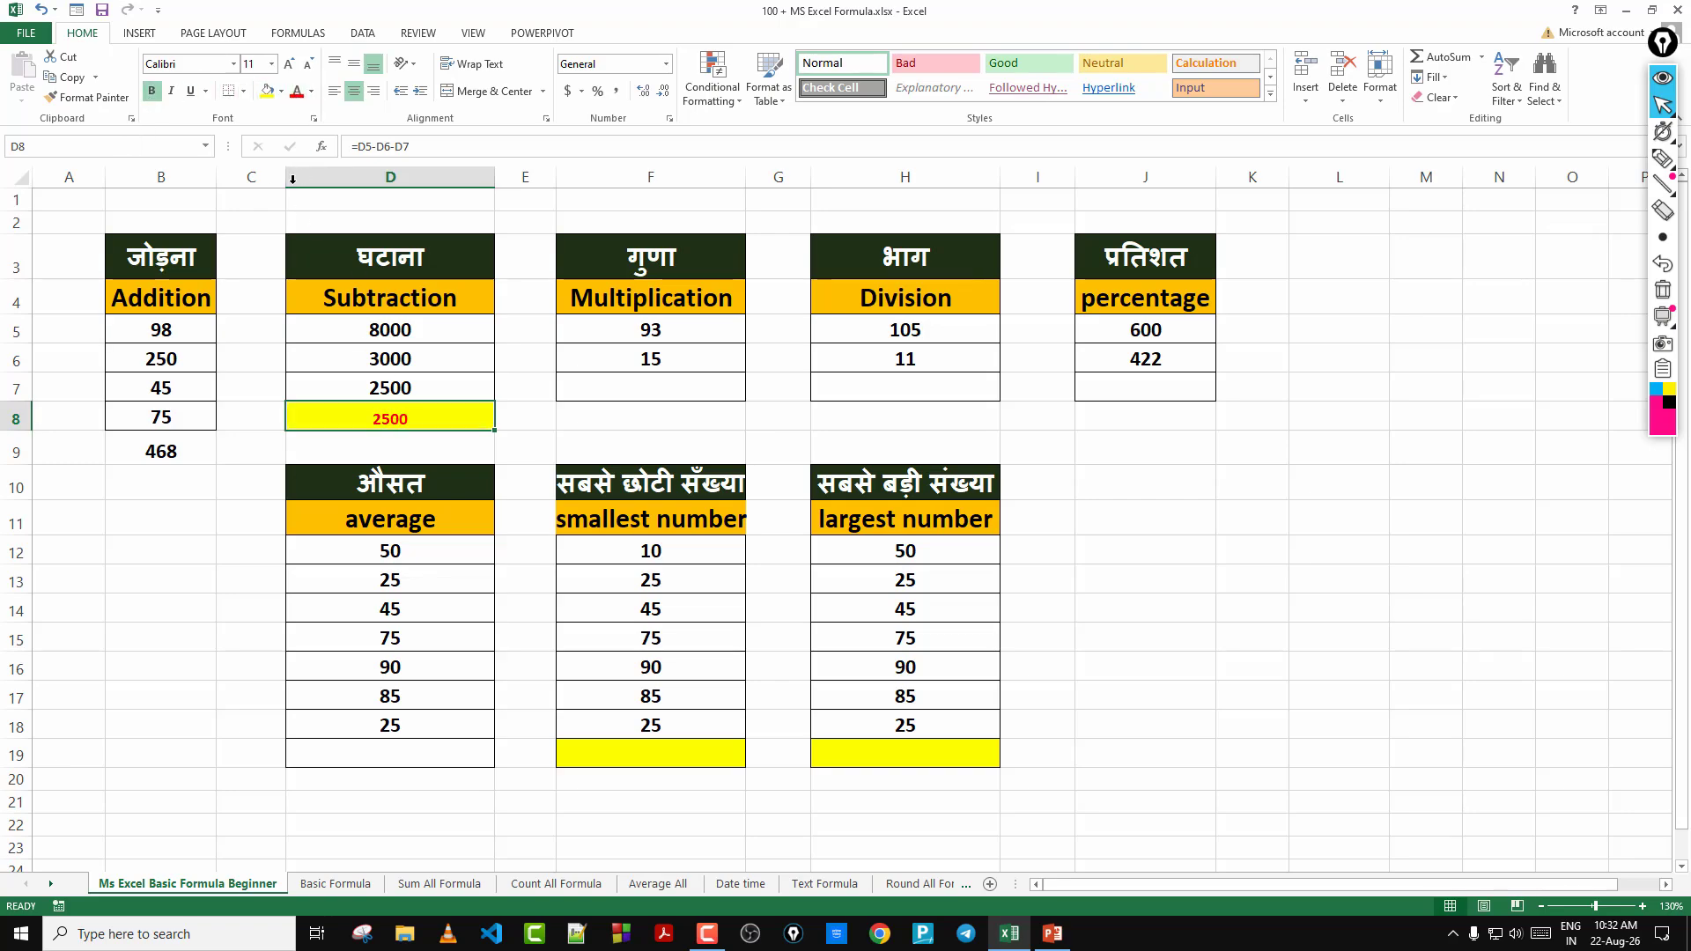
Enlarge the subtraction result in D8 to font size 16
click(290, 64)
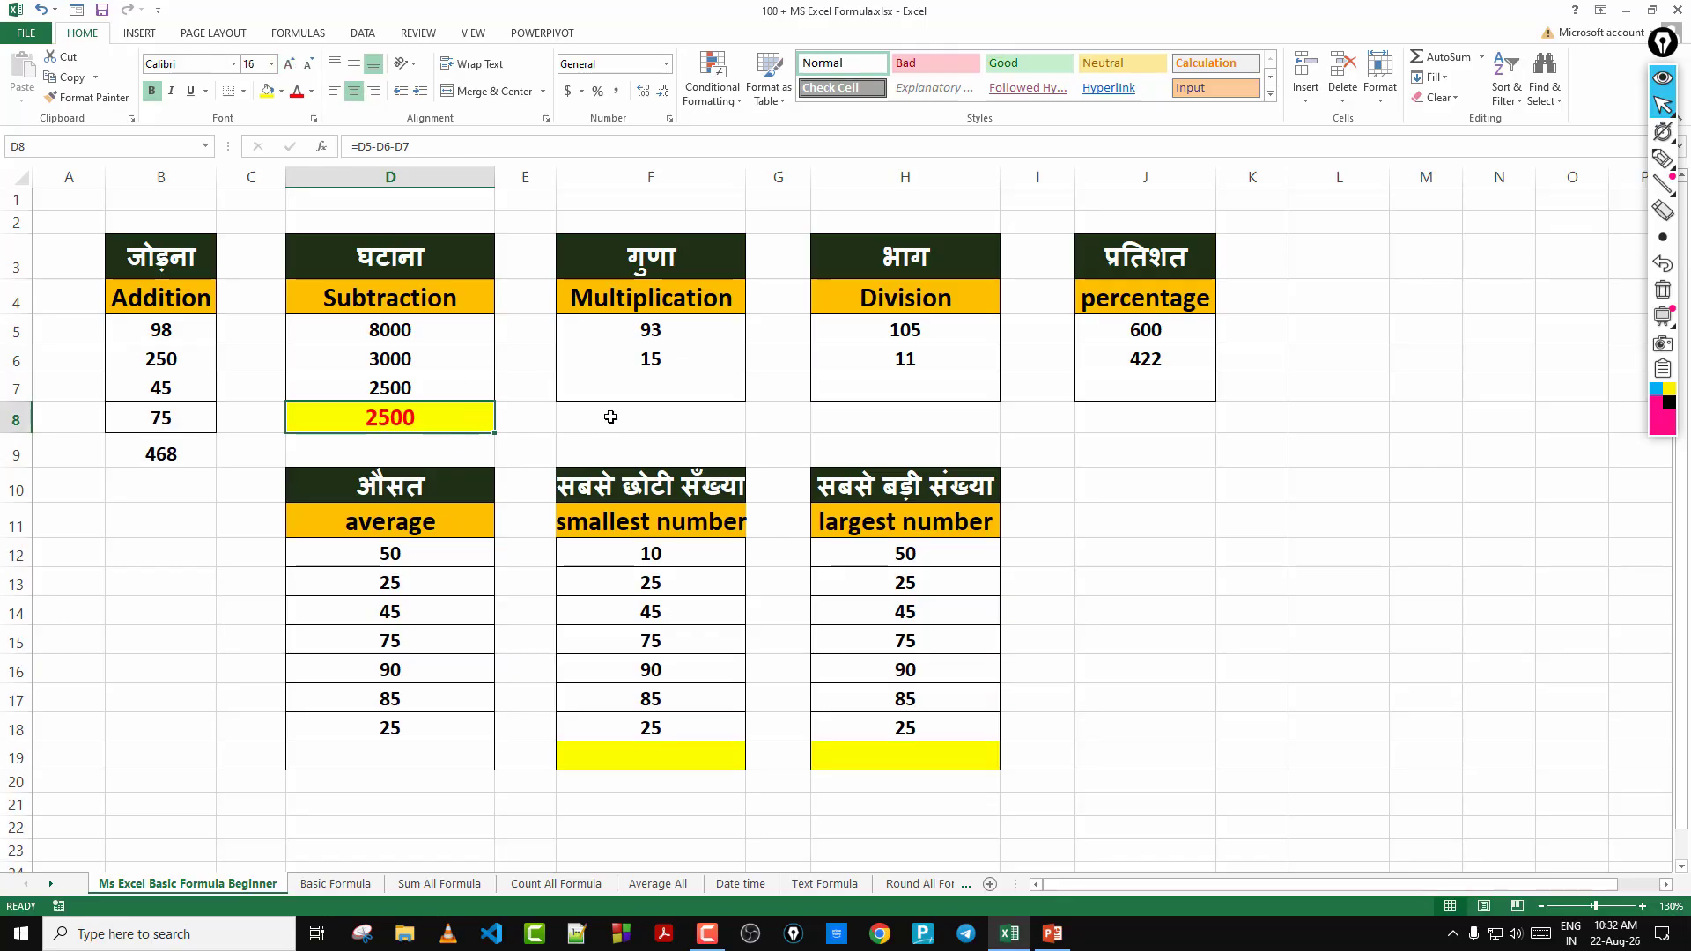
click(610, 418)
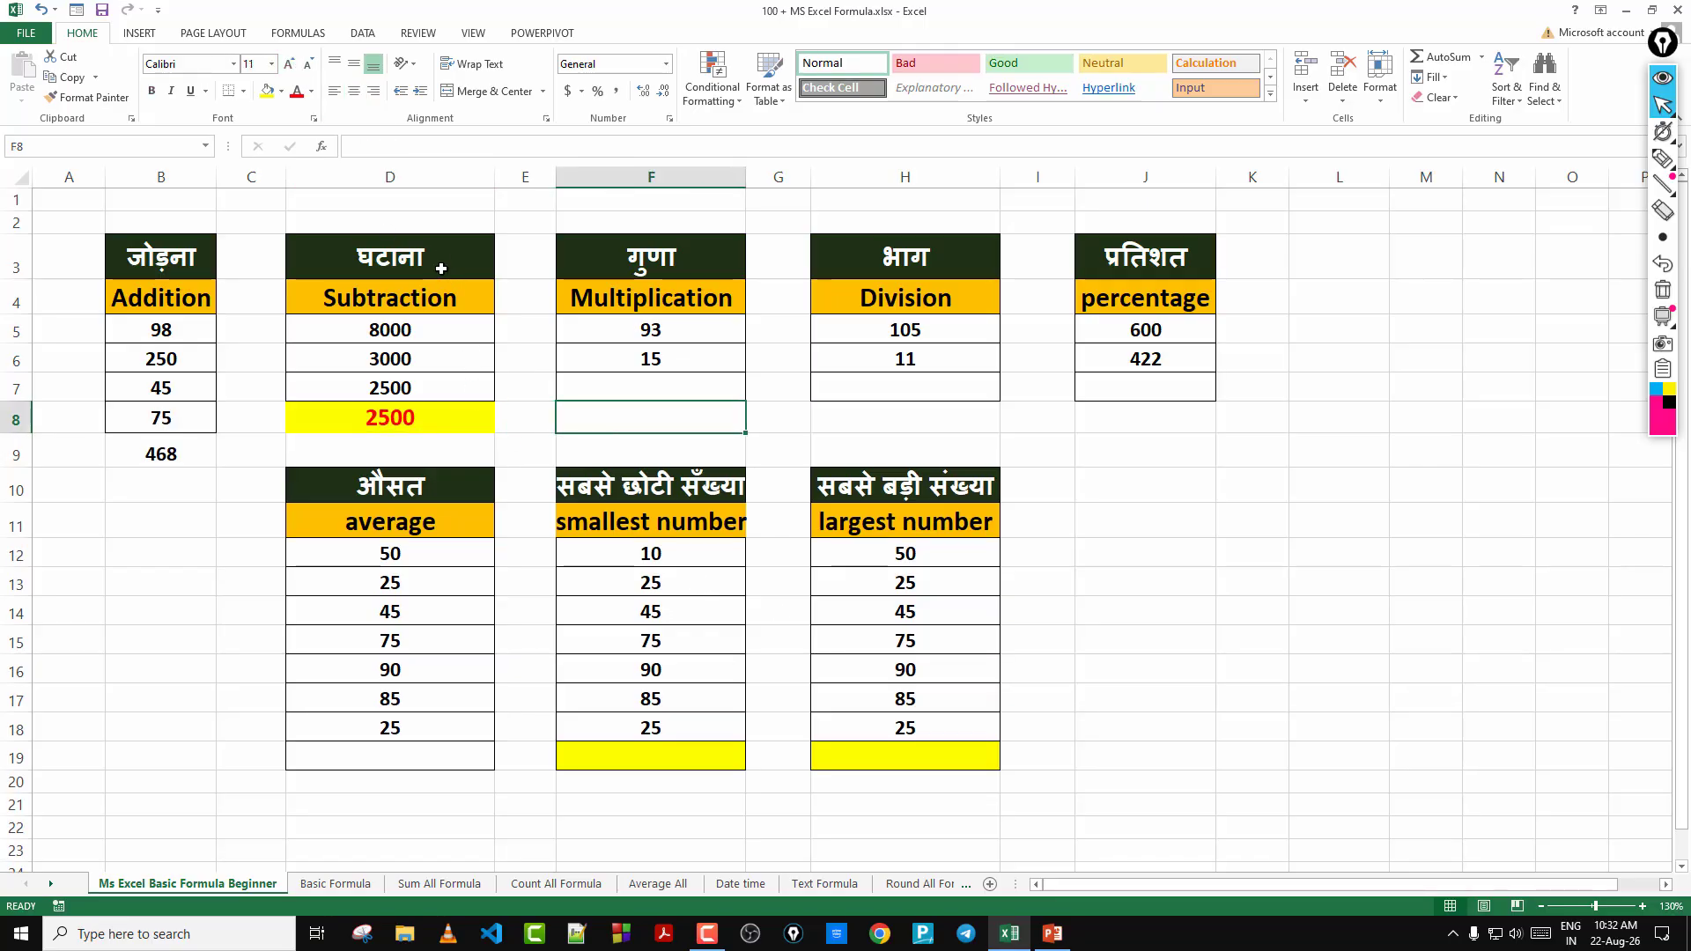
Enter =F5*F6 in F7 to multiply the two Multiplication numbers
click(622, 388)
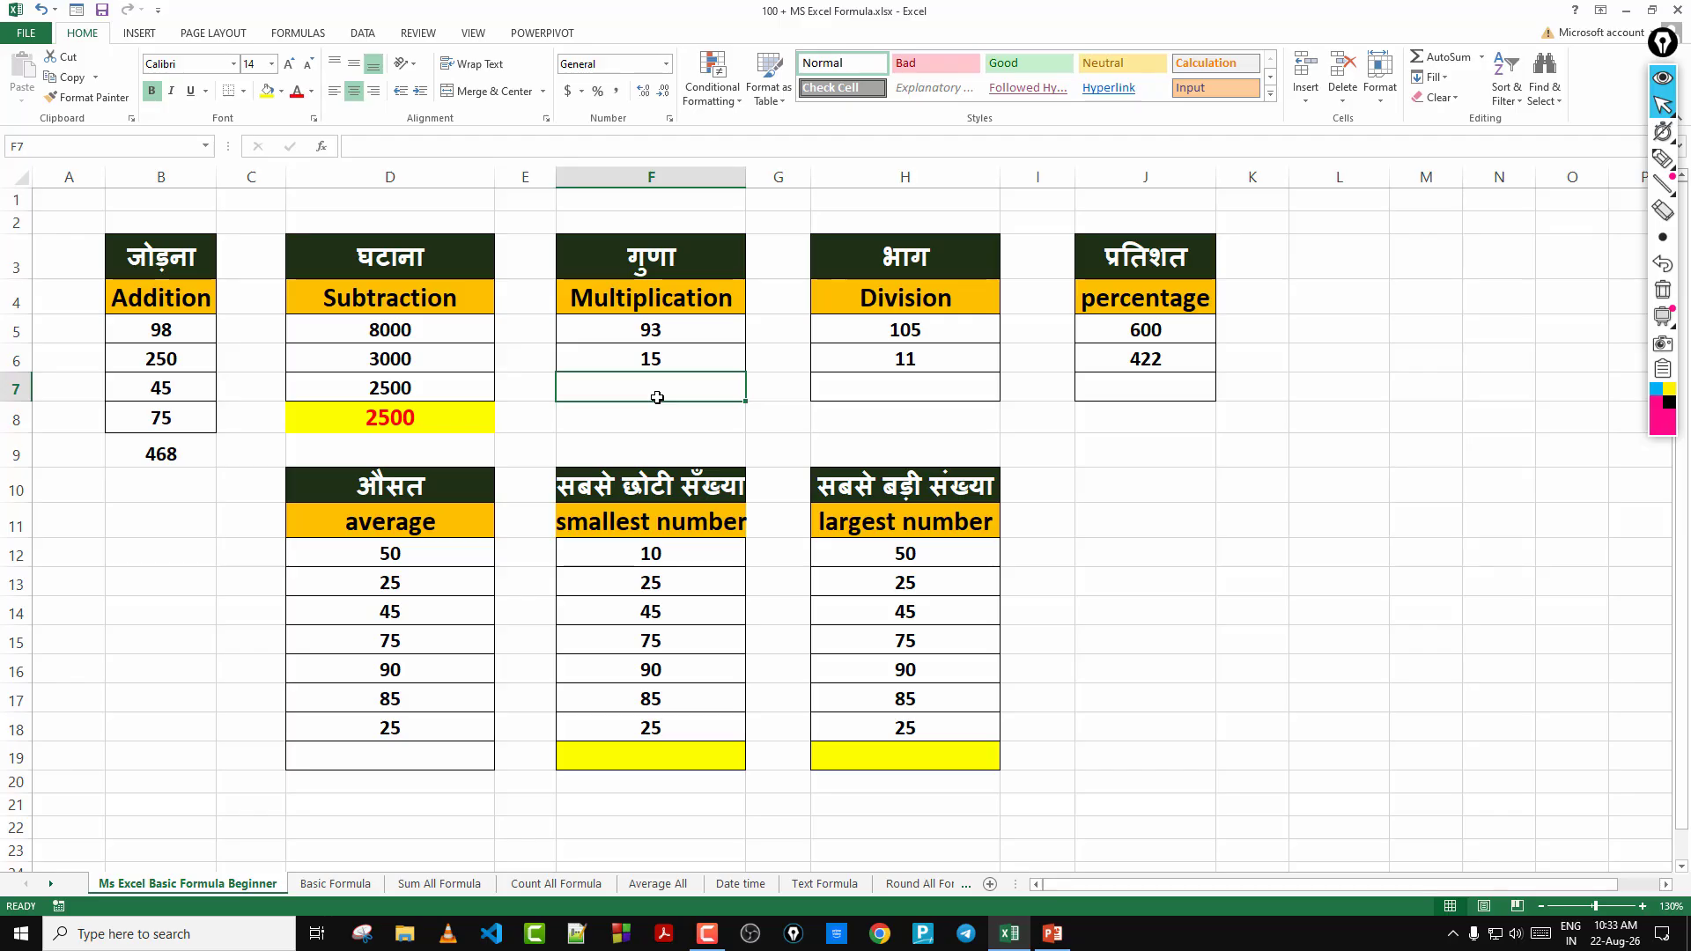
text(=)
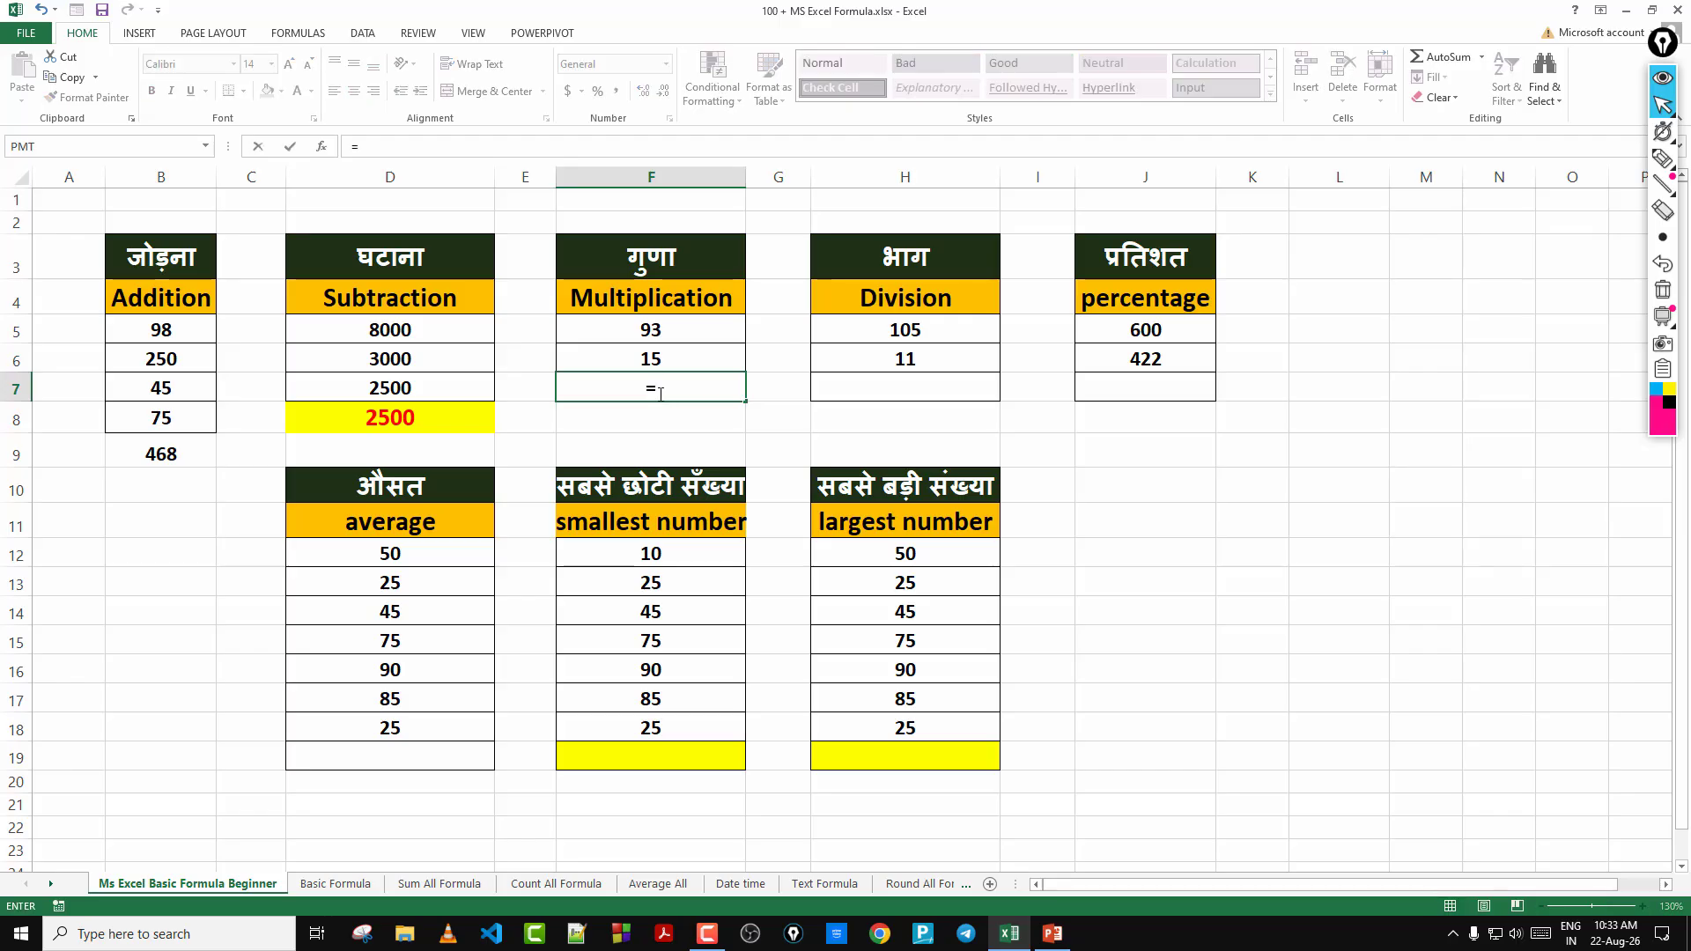
click(670, 328)
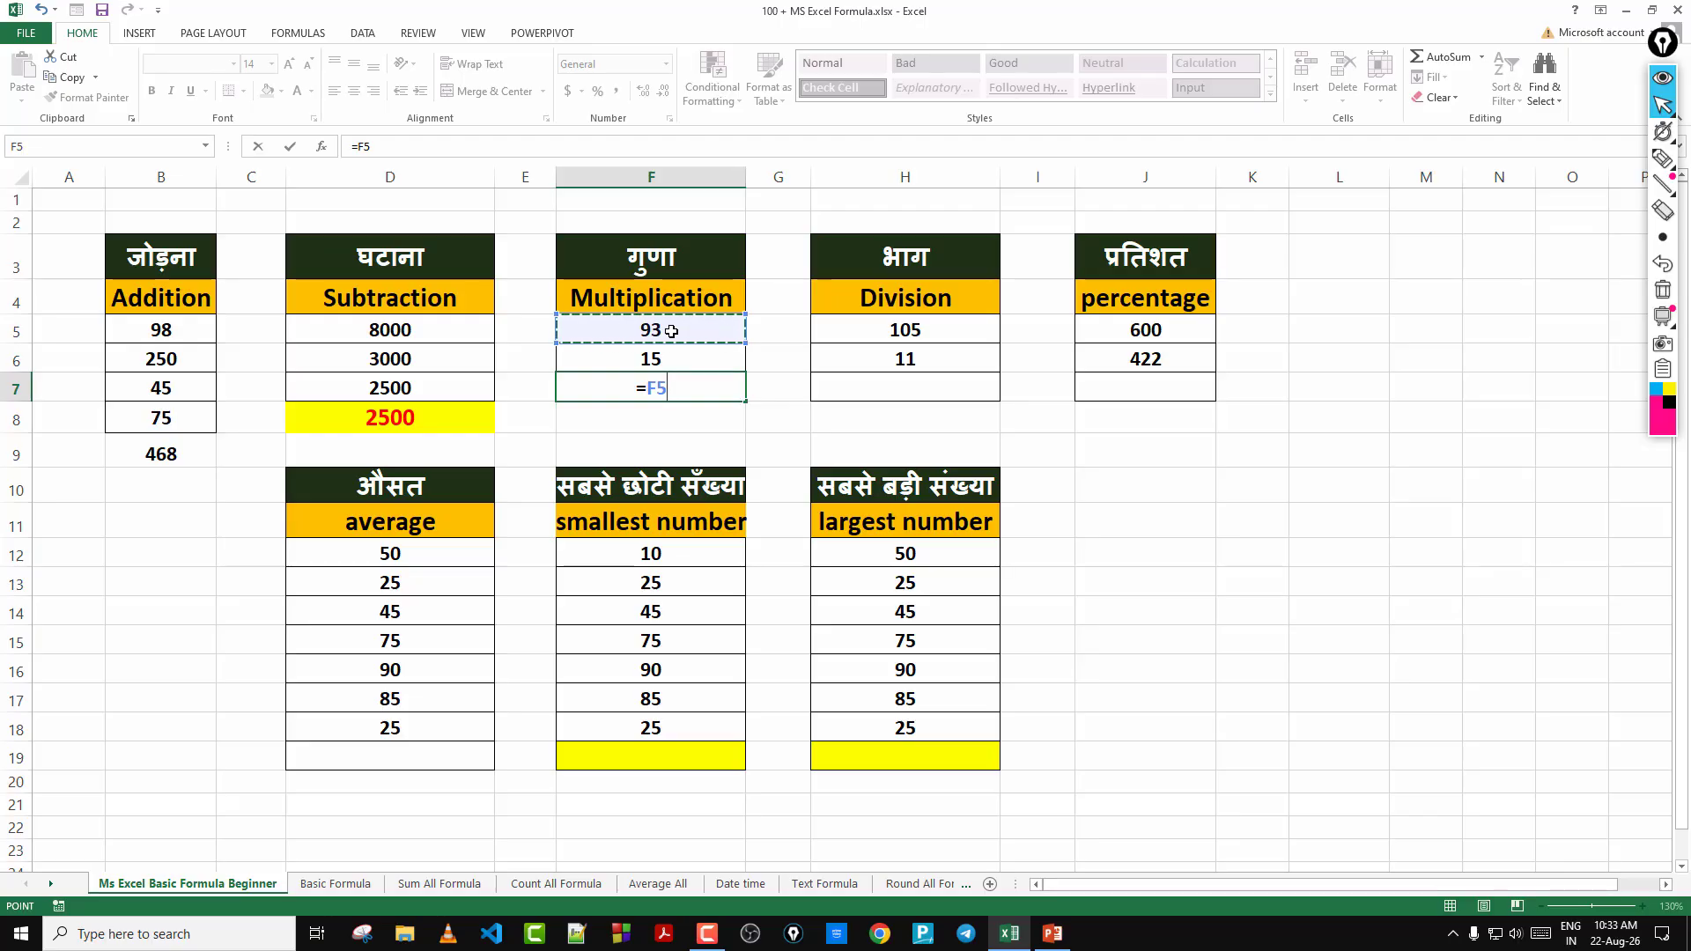
text(*)
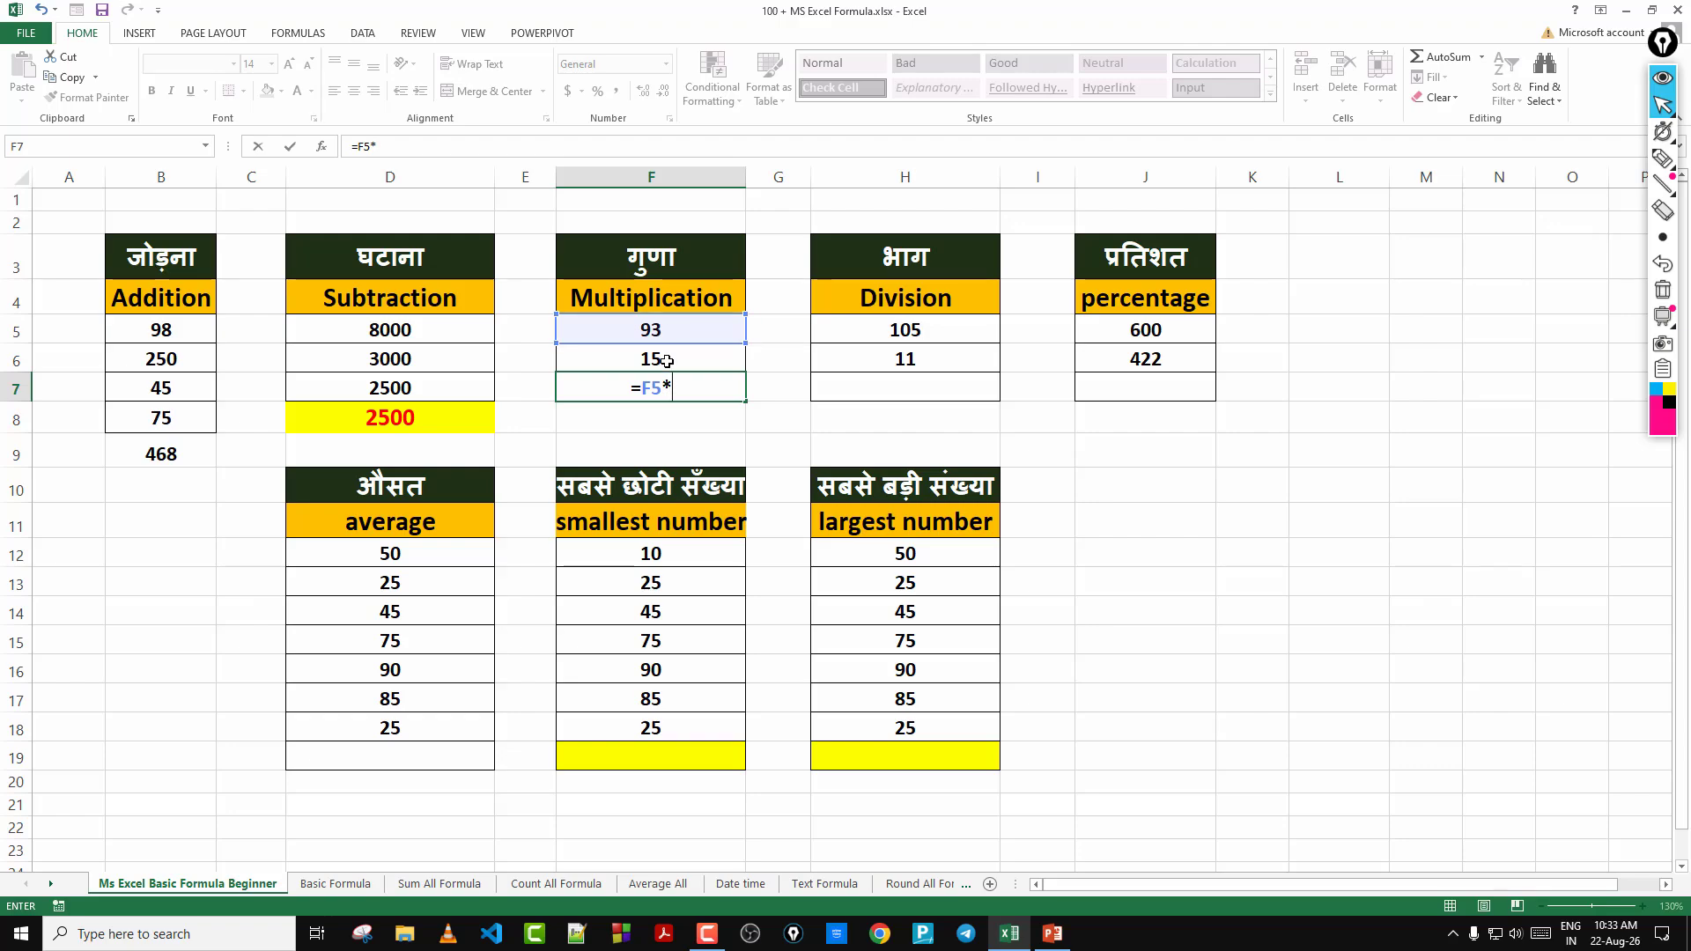
click(667, 360)
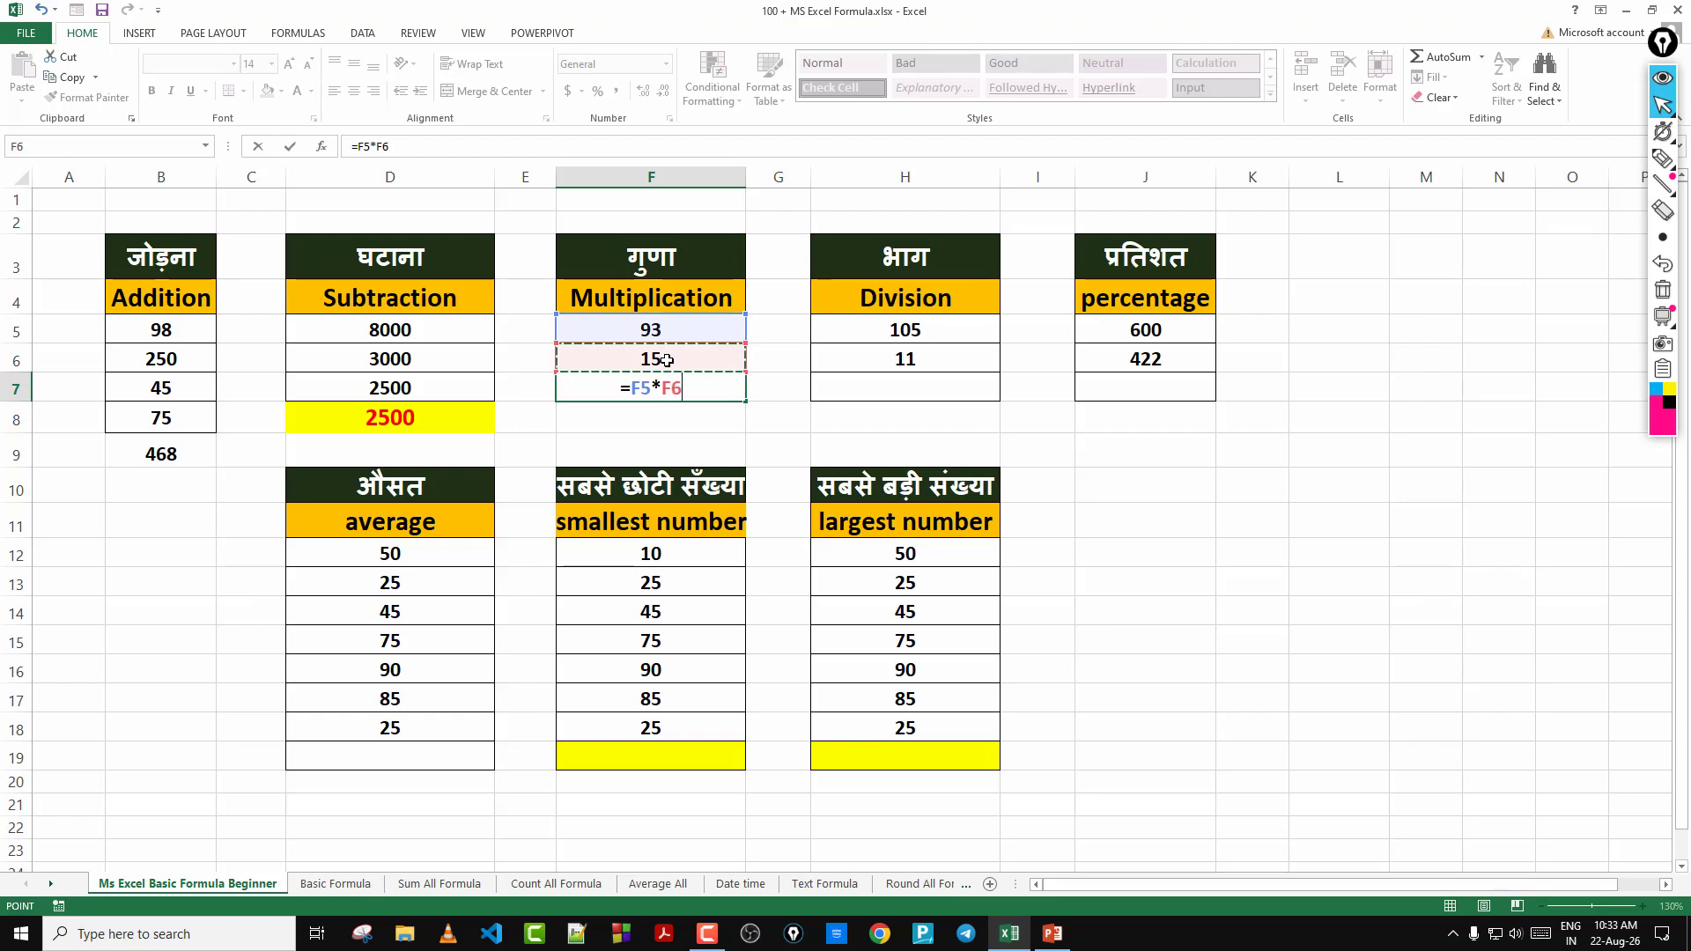
key(Return)
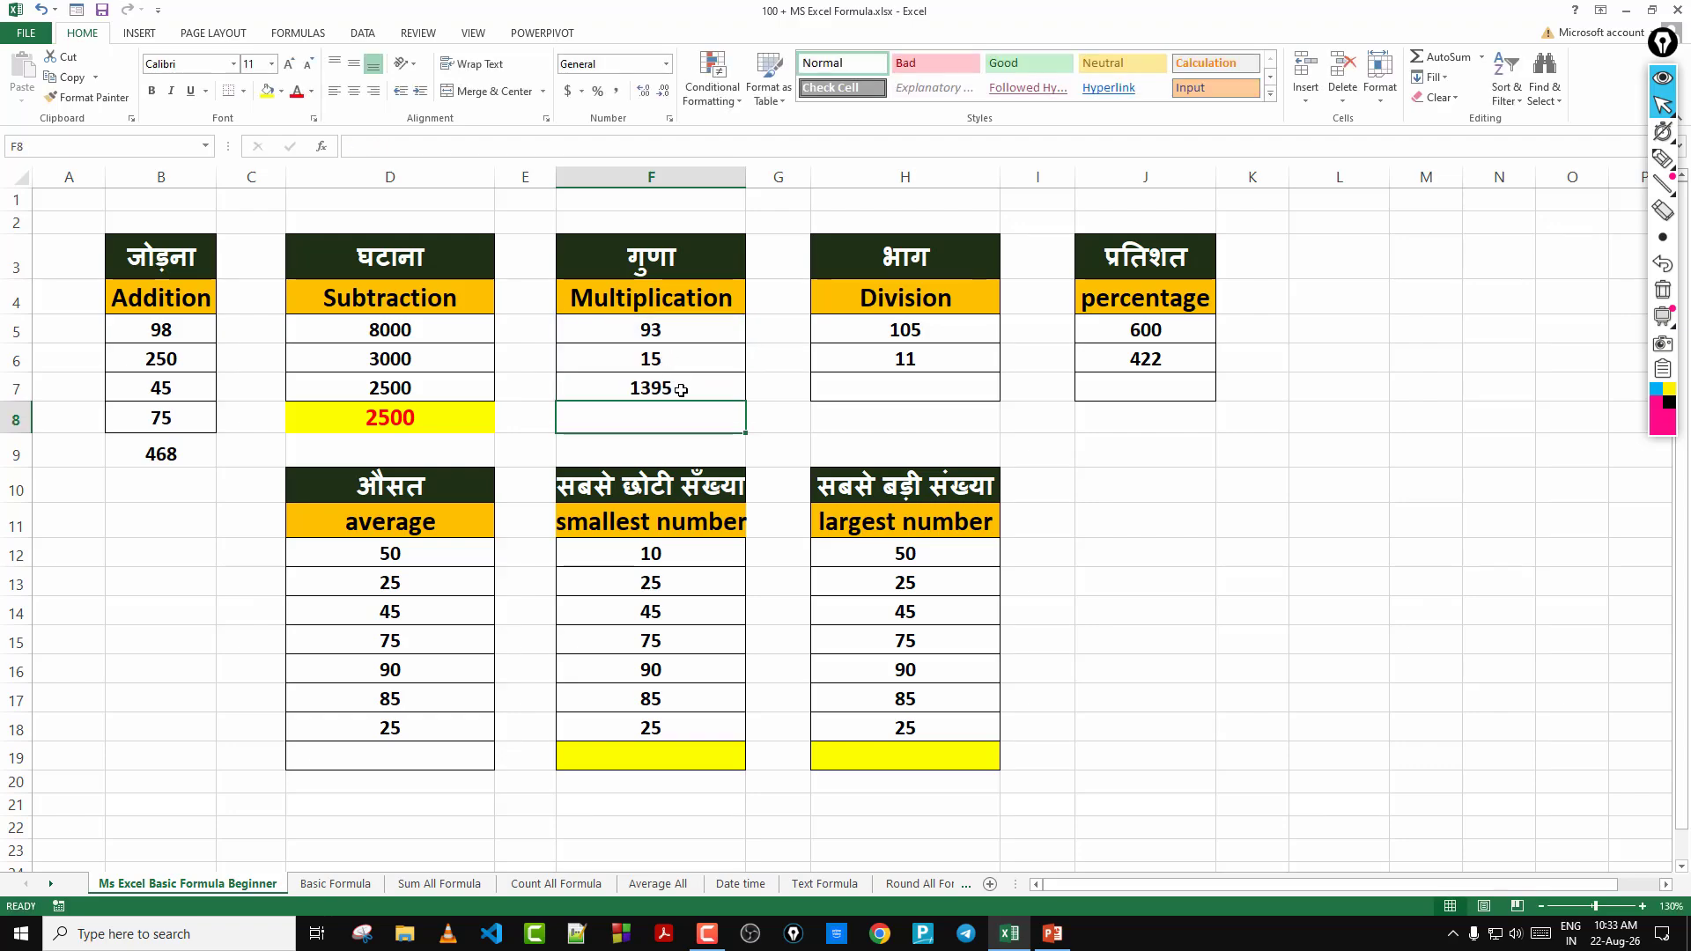
Clear the result in F7 and enter the multiplication formula =F5*F6 there again
click(610, 393)
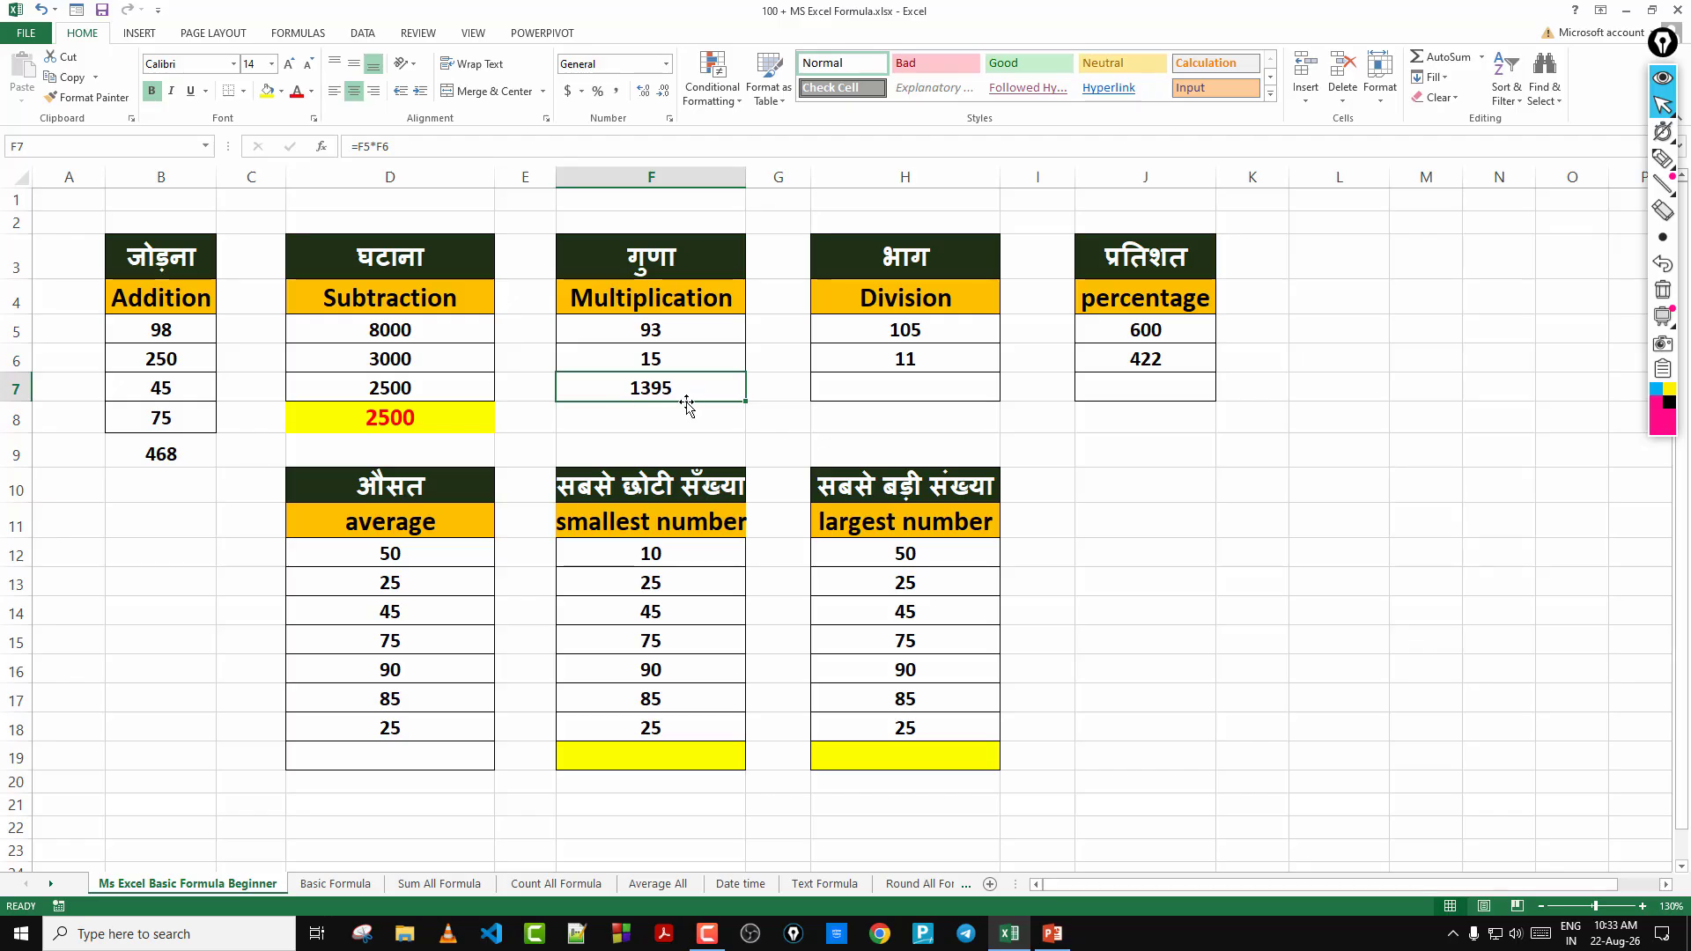
key(Delete)
text(=)
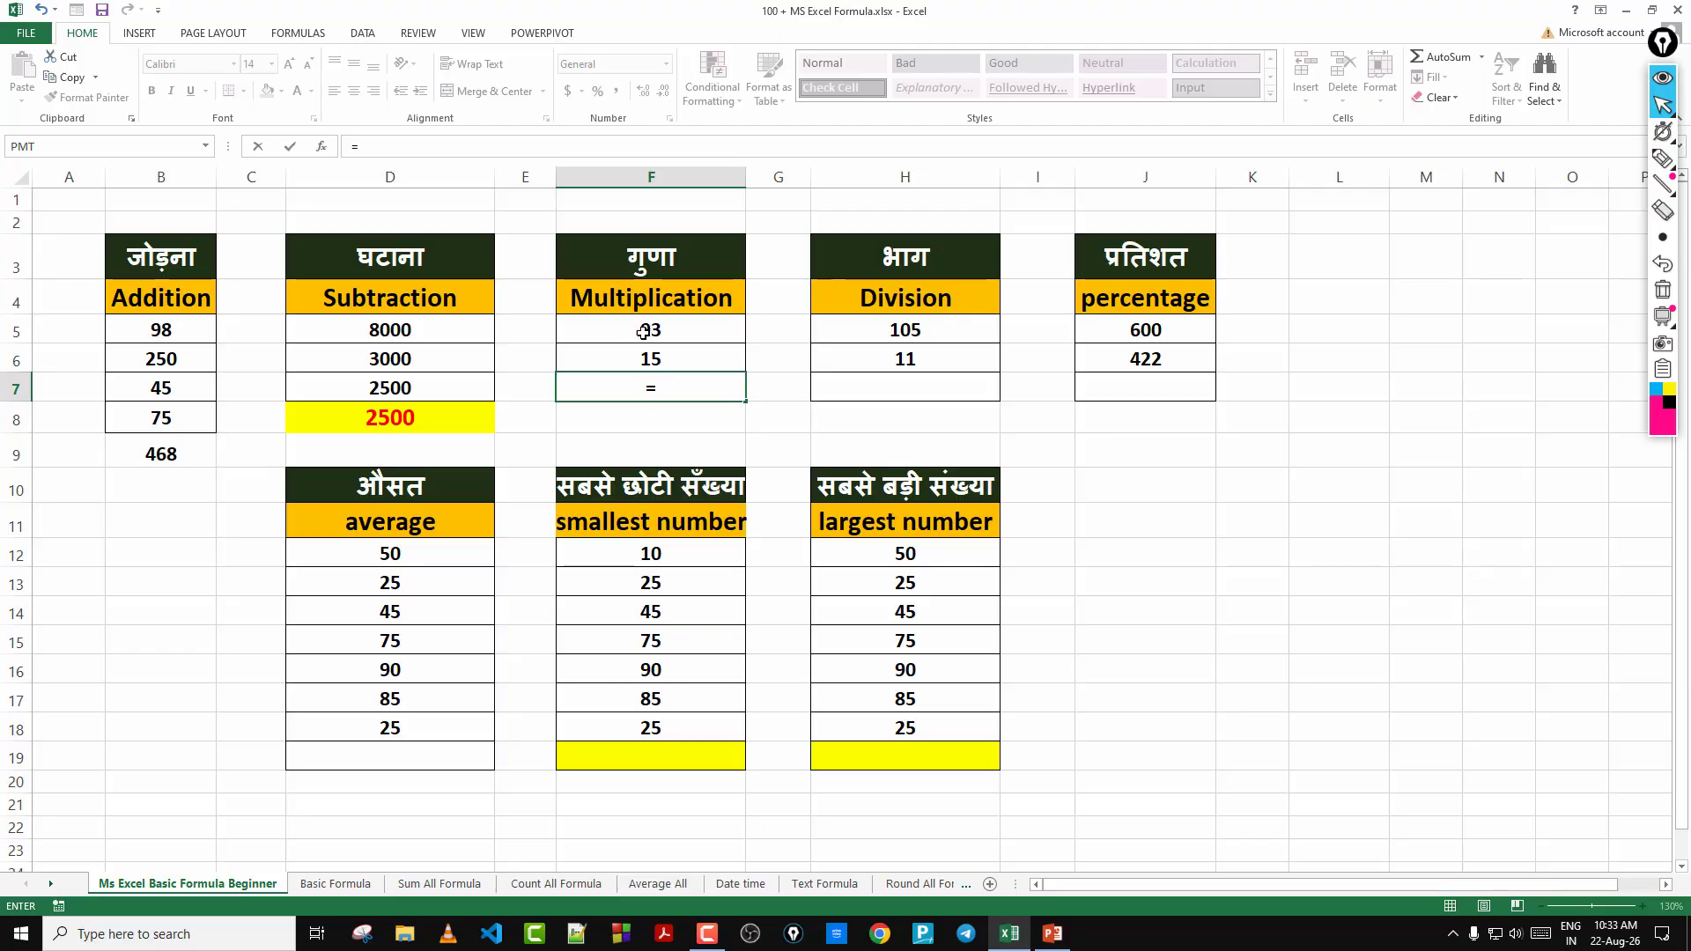
click(684, 329)
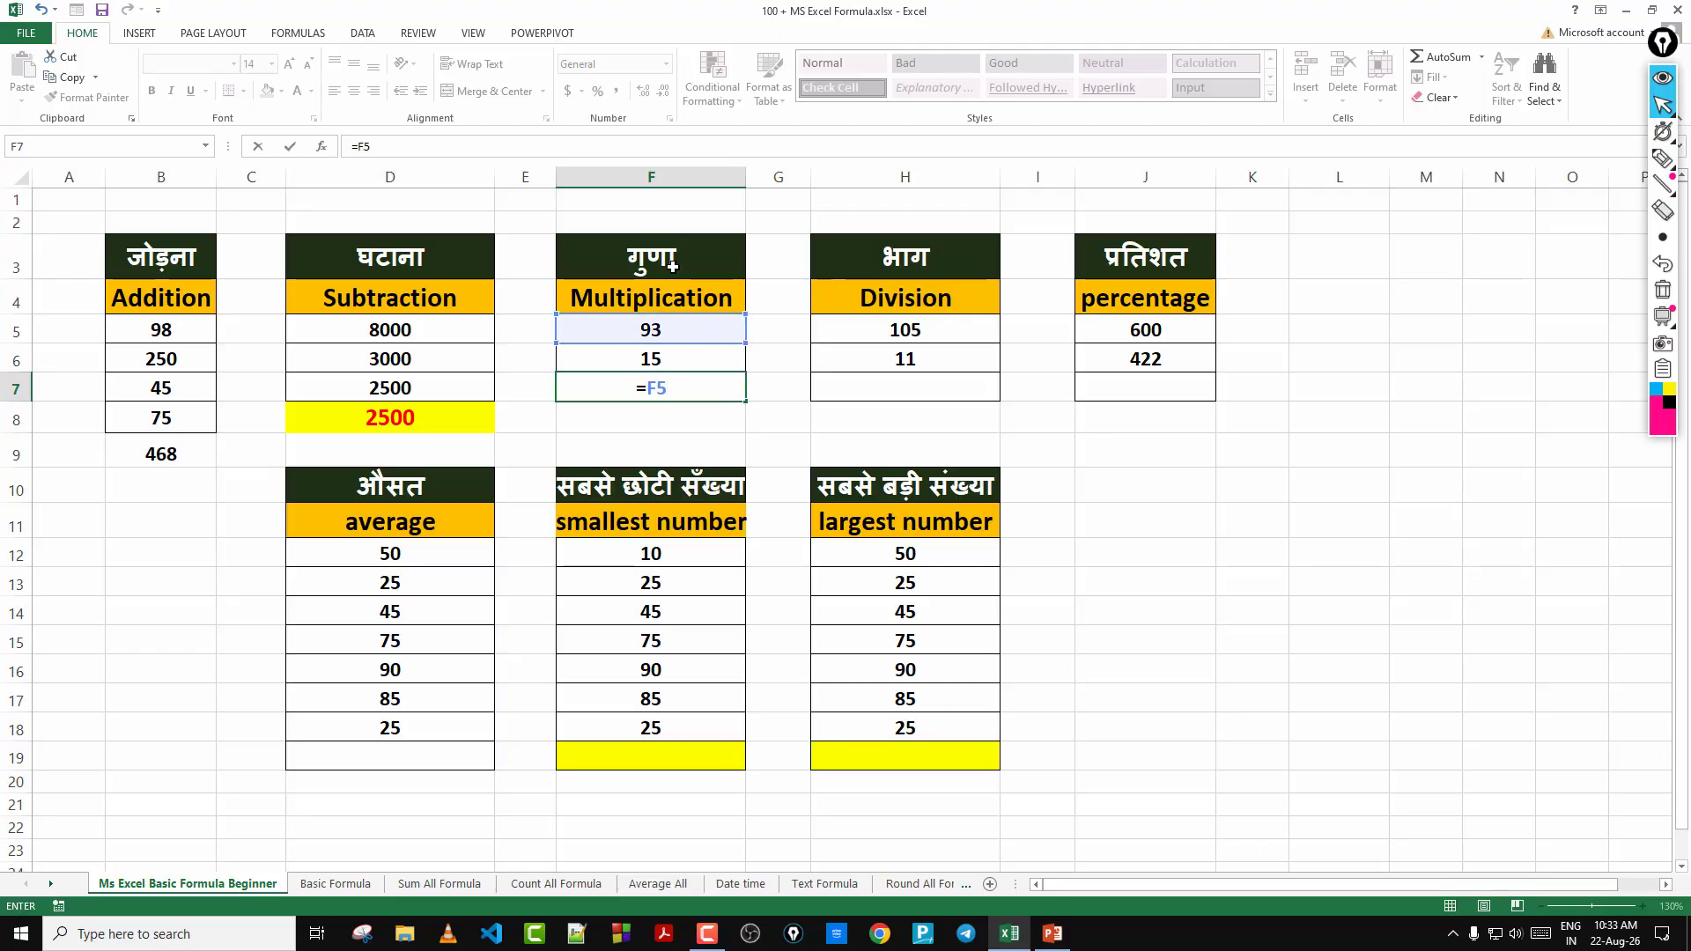
text(*)
click(647, 359)
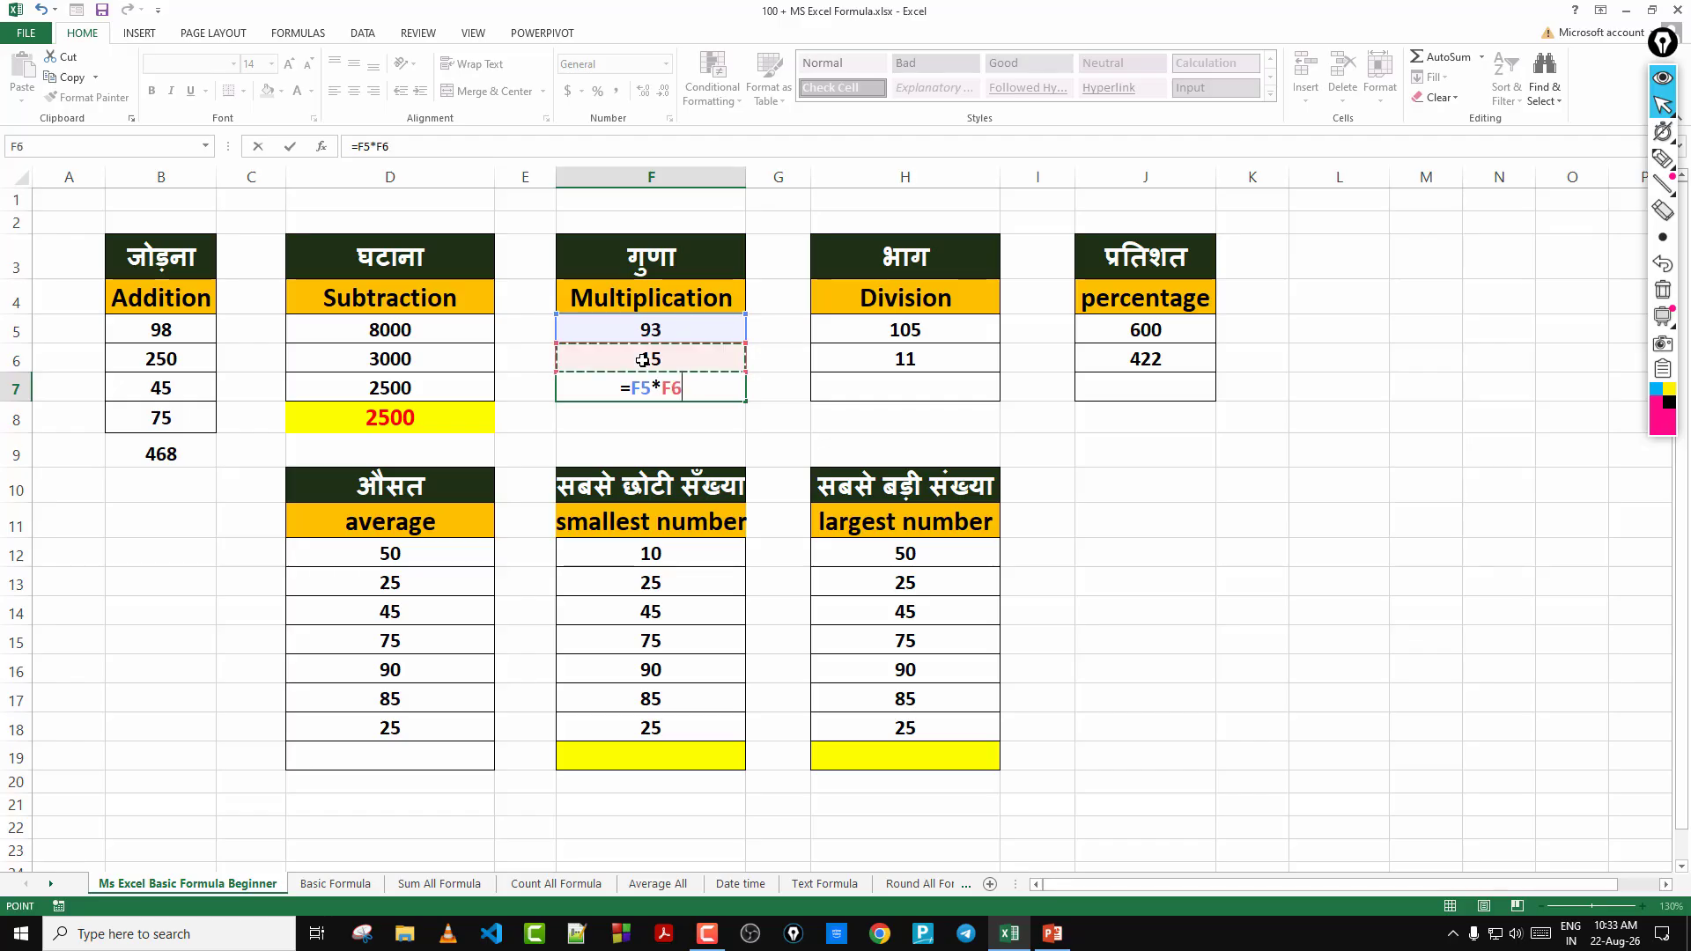
key(Return)
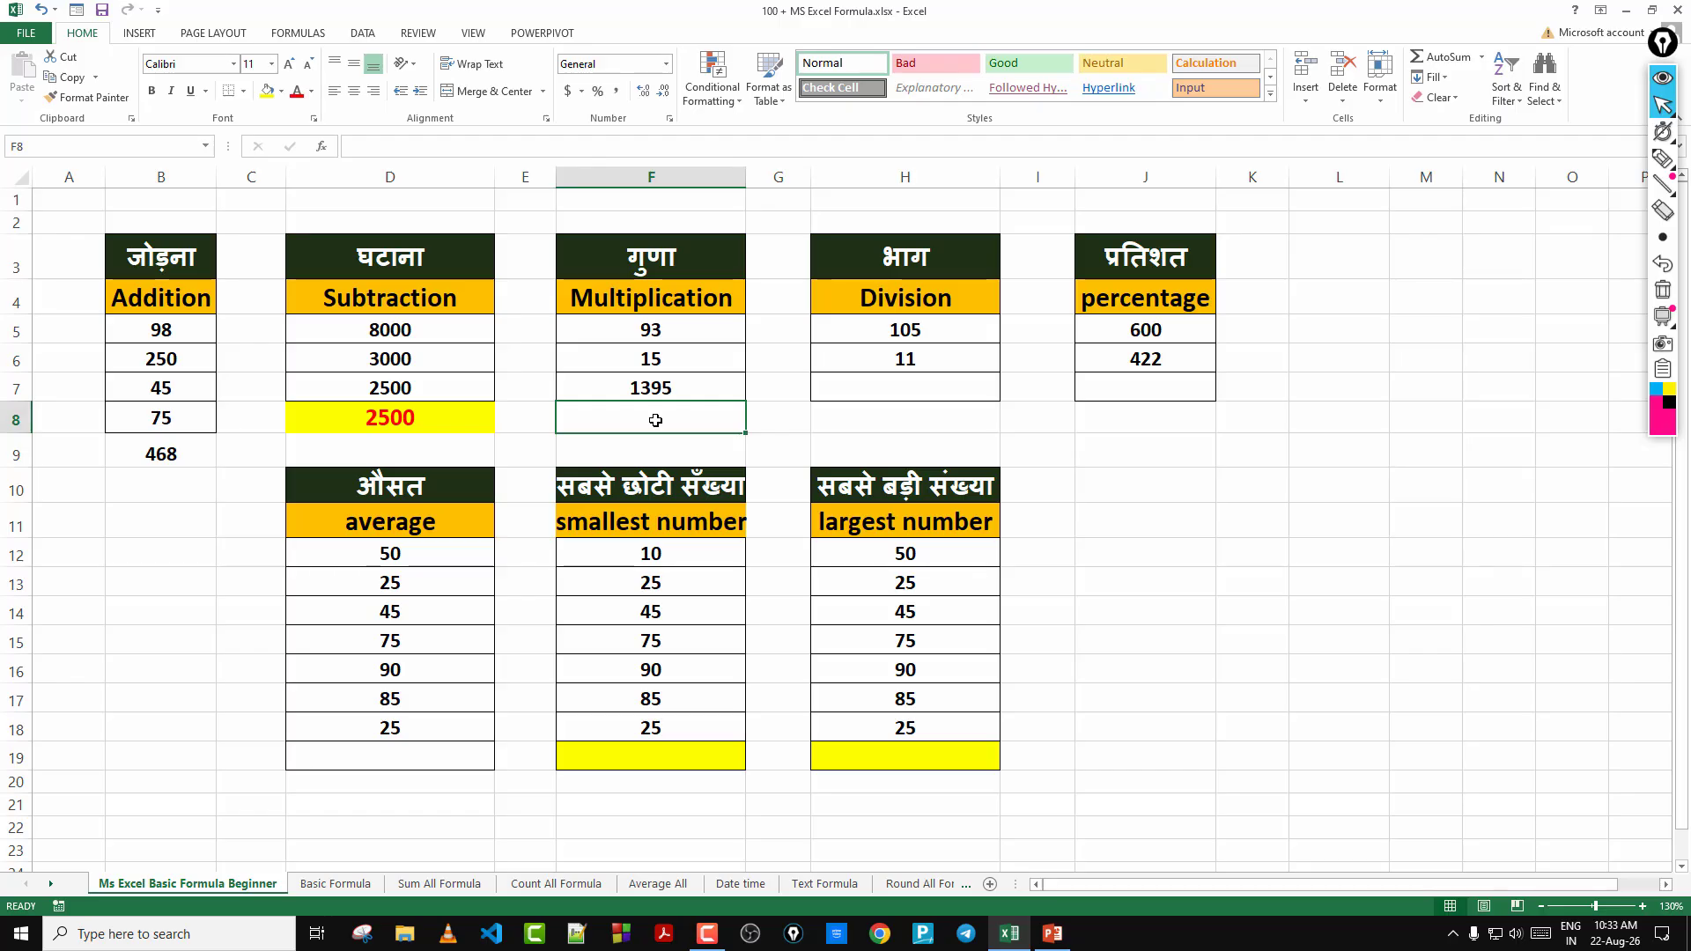
Multiply the same two numbers with =PRODUCT(F5:F6) in F8 and centre the result
text(=)
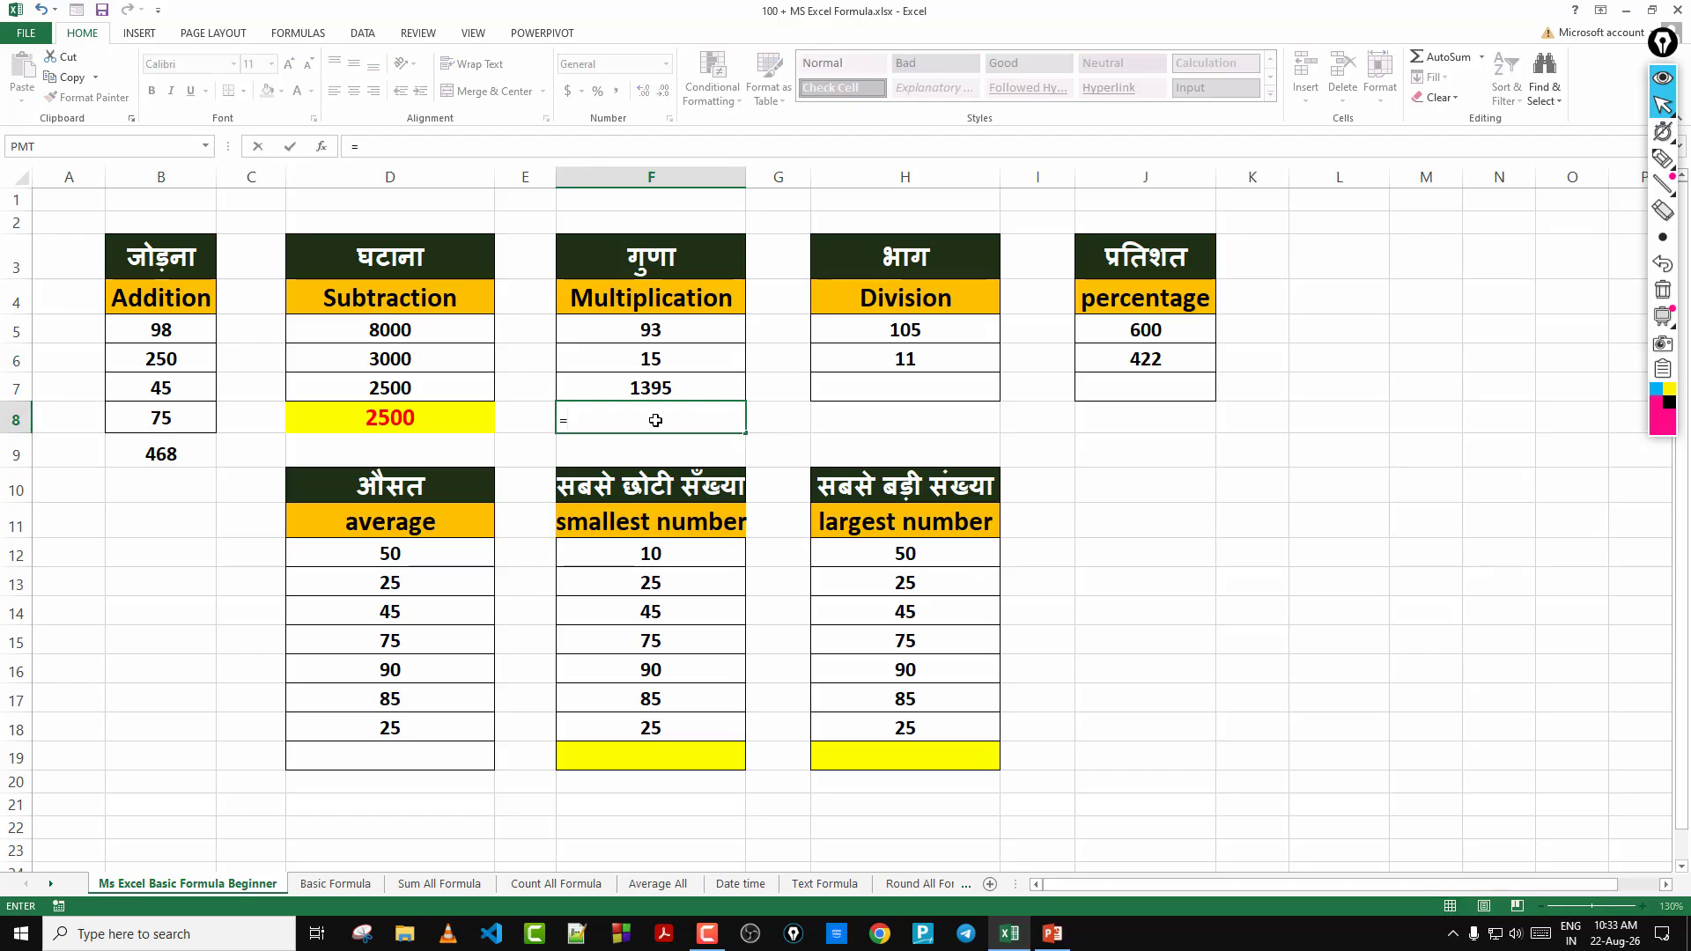
text(pr)
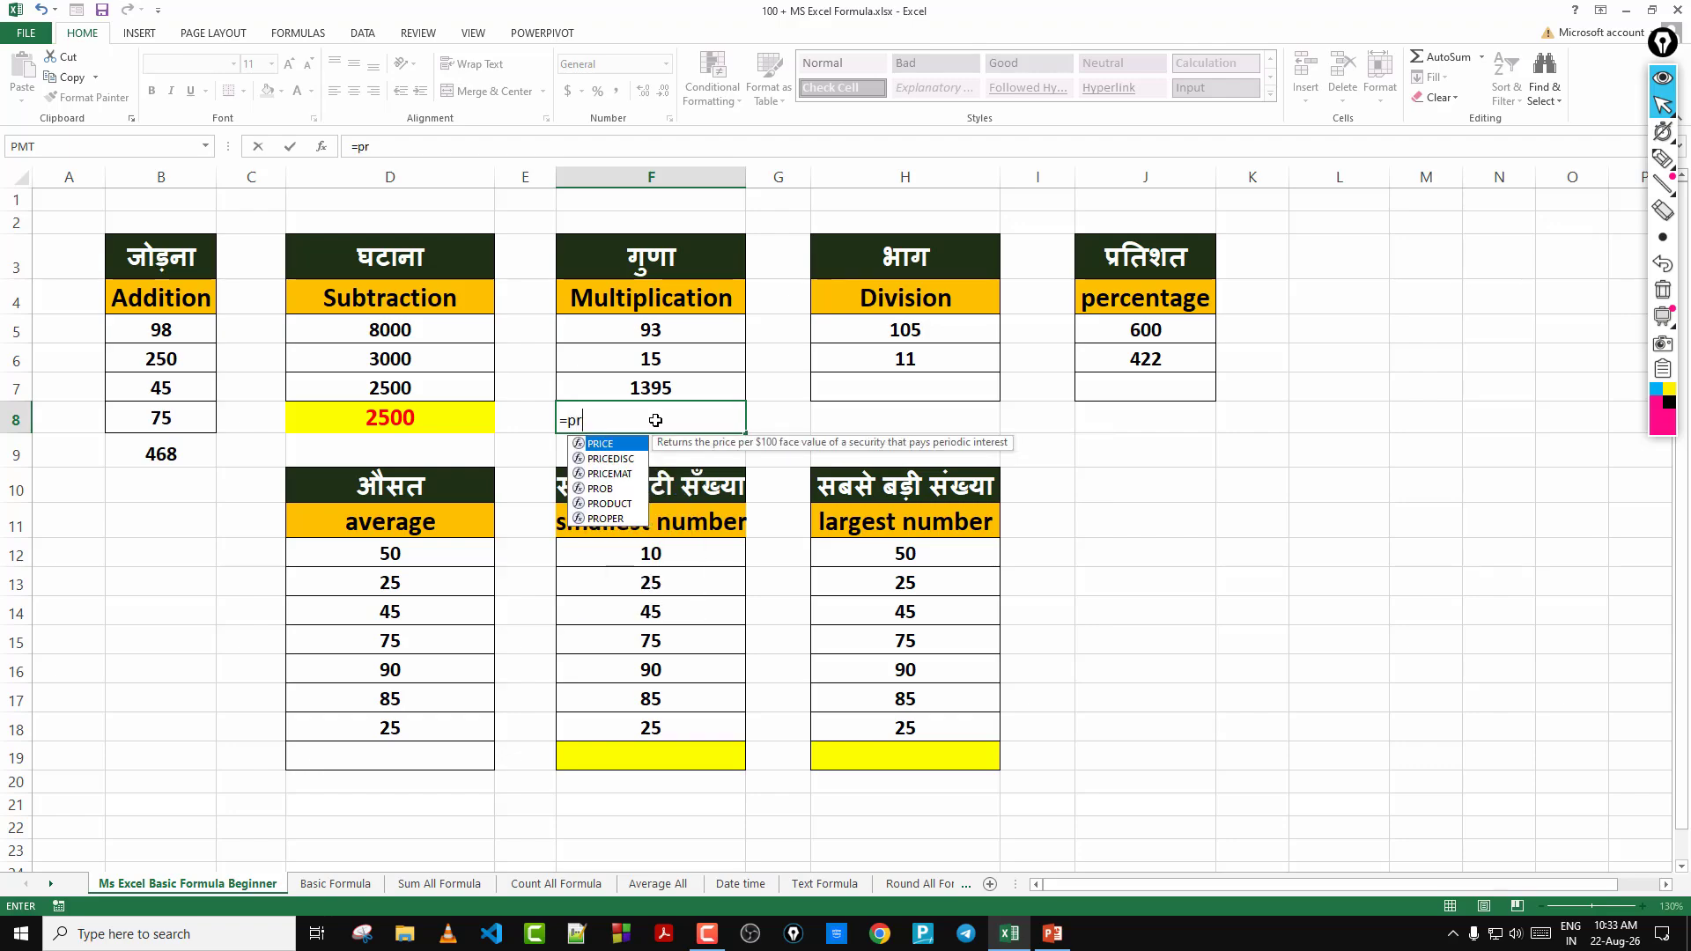
text(od)
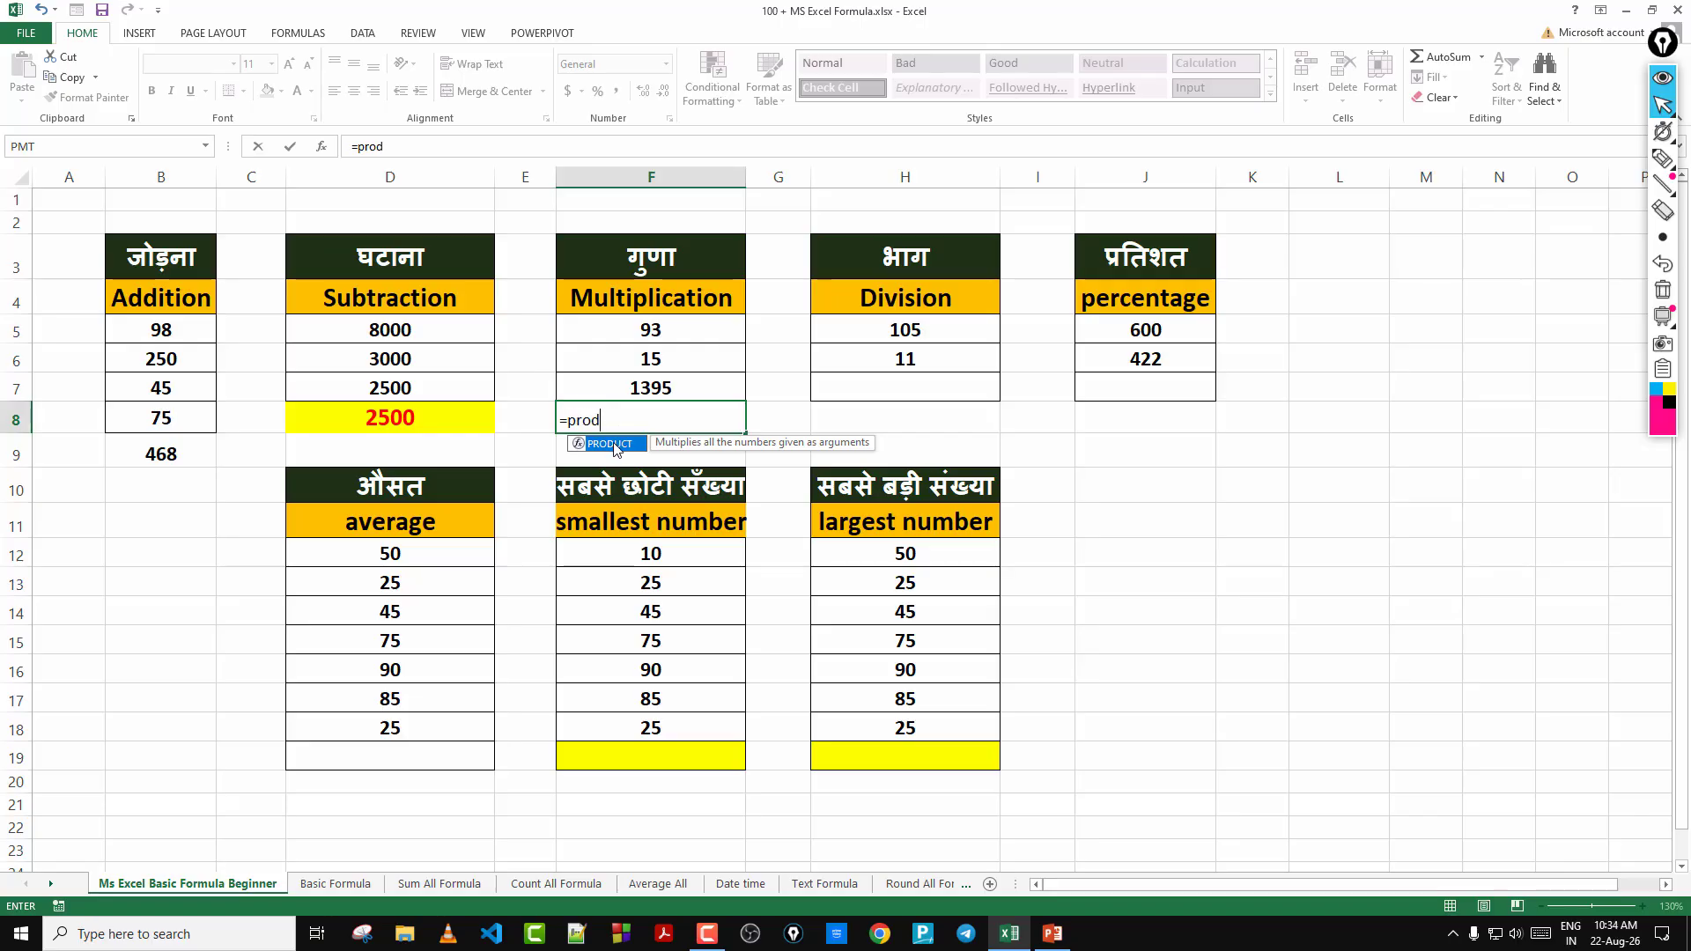
key(Tab)
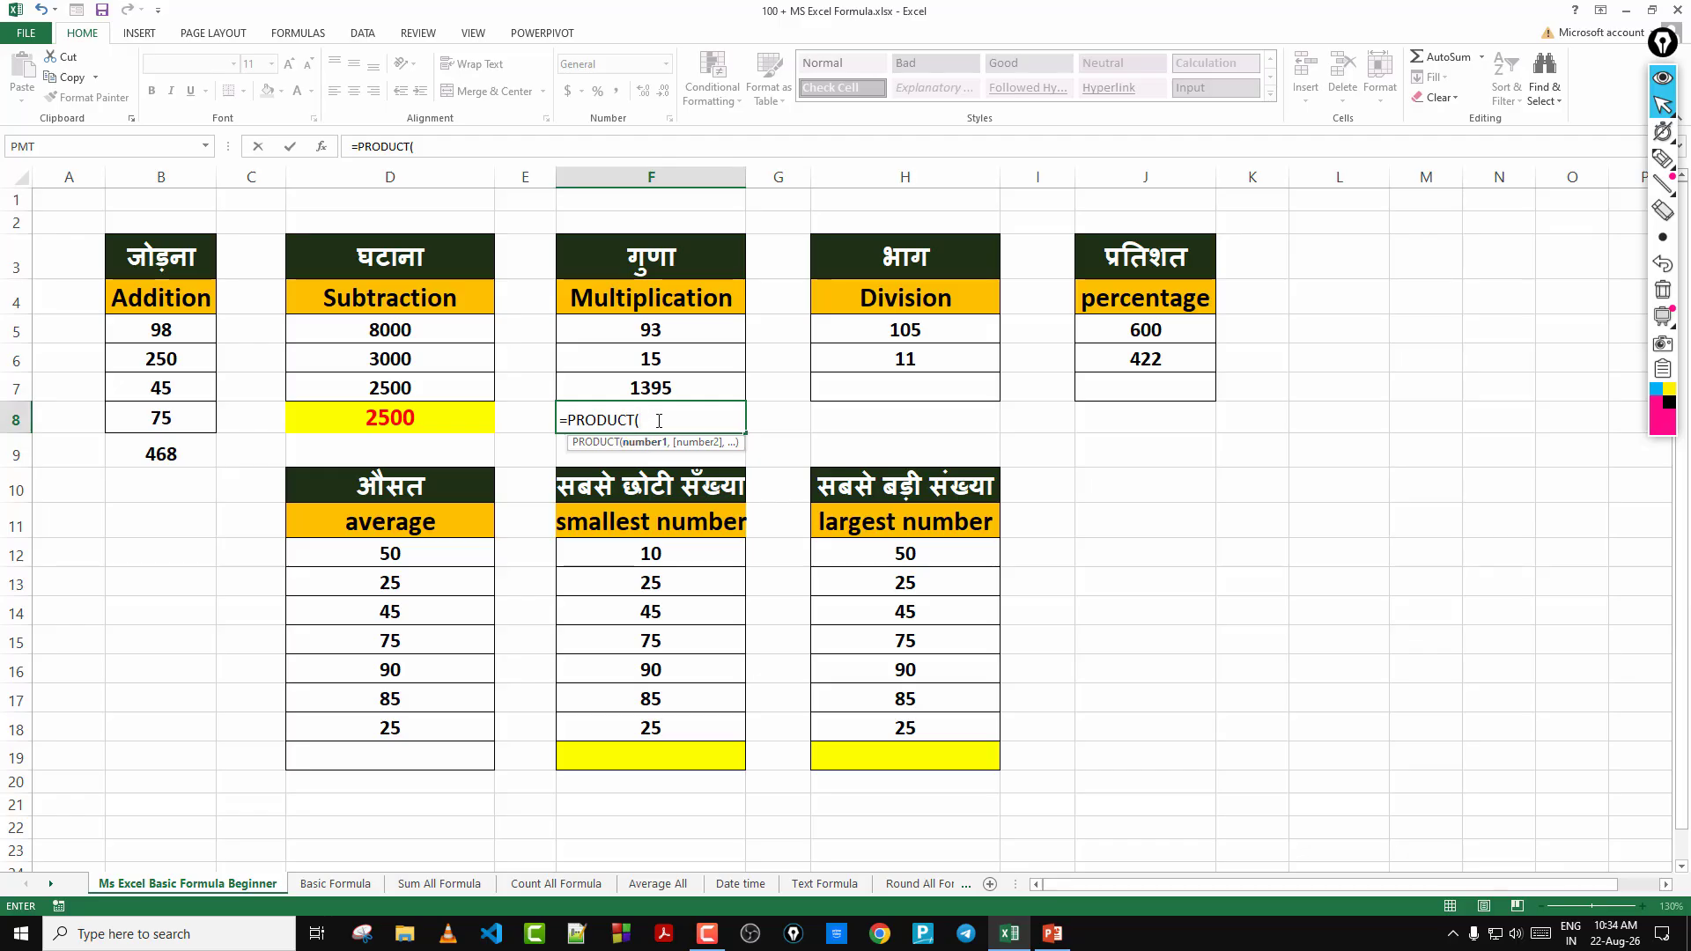
drag(666, 331, 666, 360)
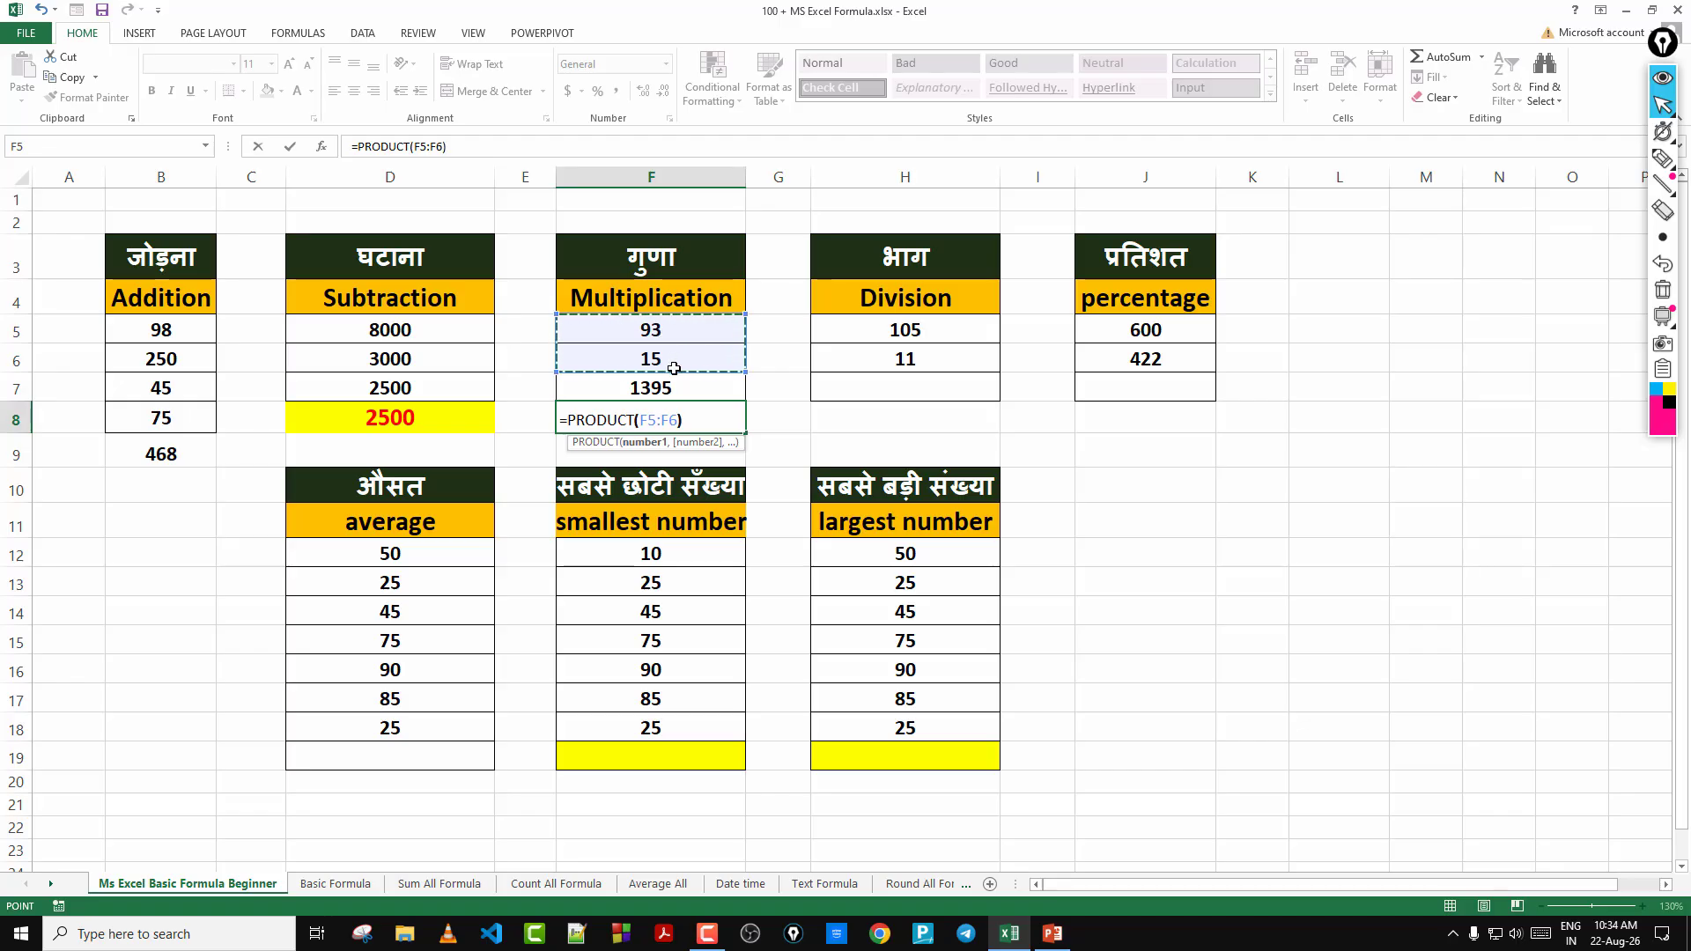
key(Return)
click(696, 411)
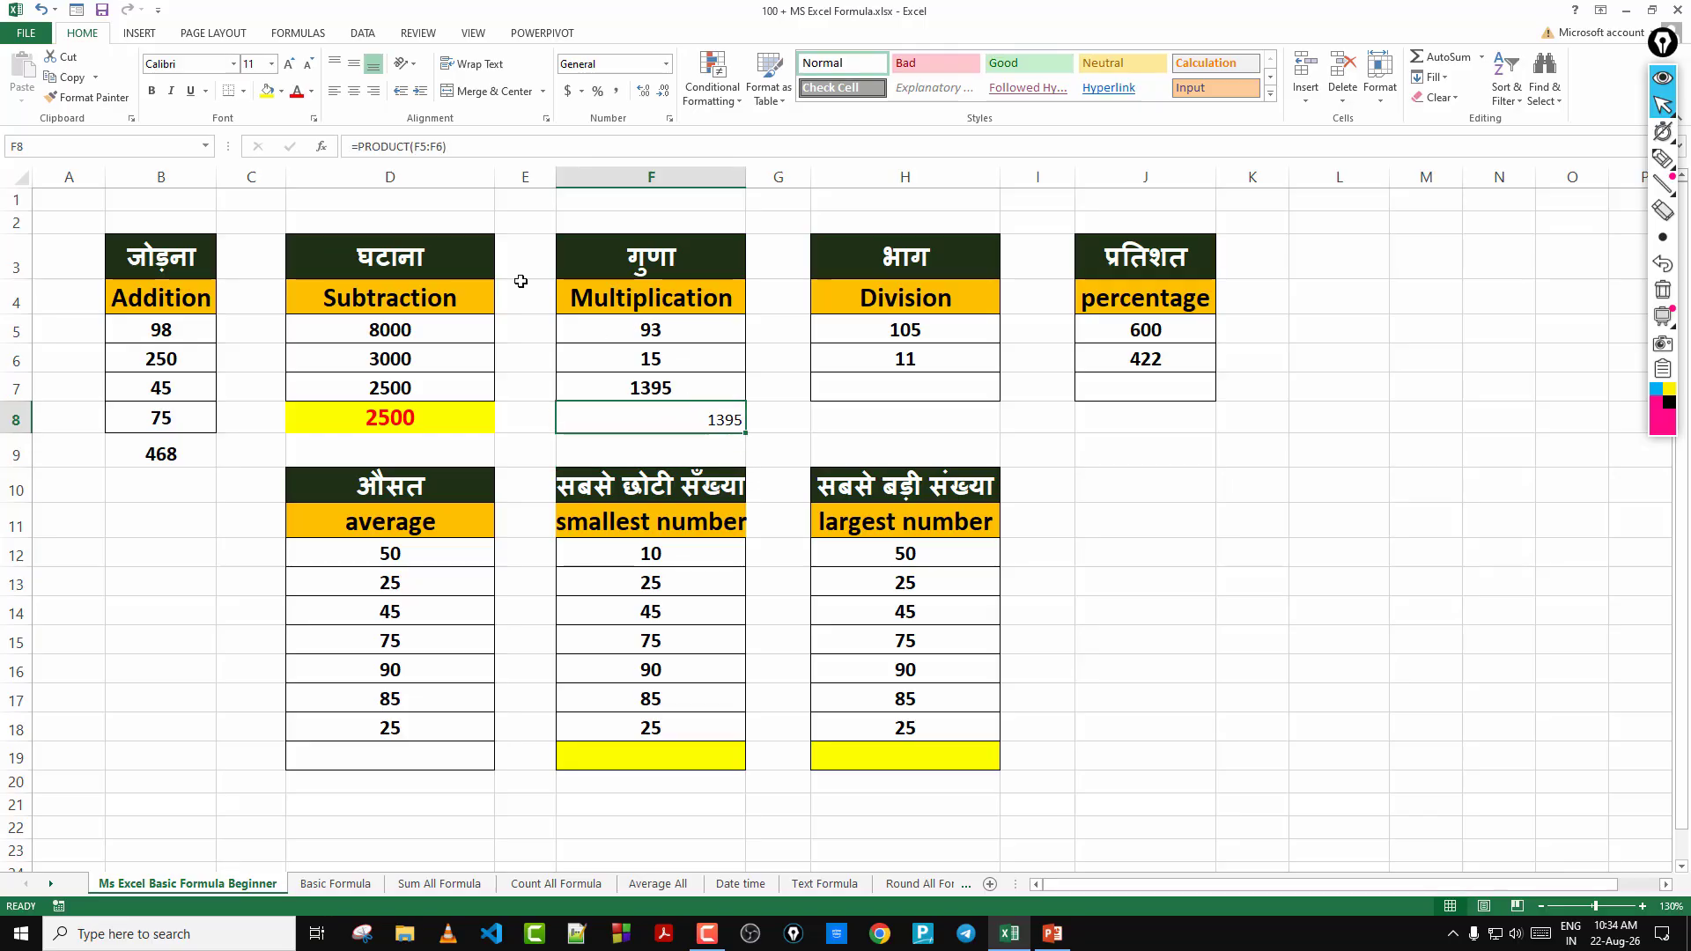
click(353, 90)
Enter =H5/H6 in H7 to divide the first Division number by the second
click(911, 253)
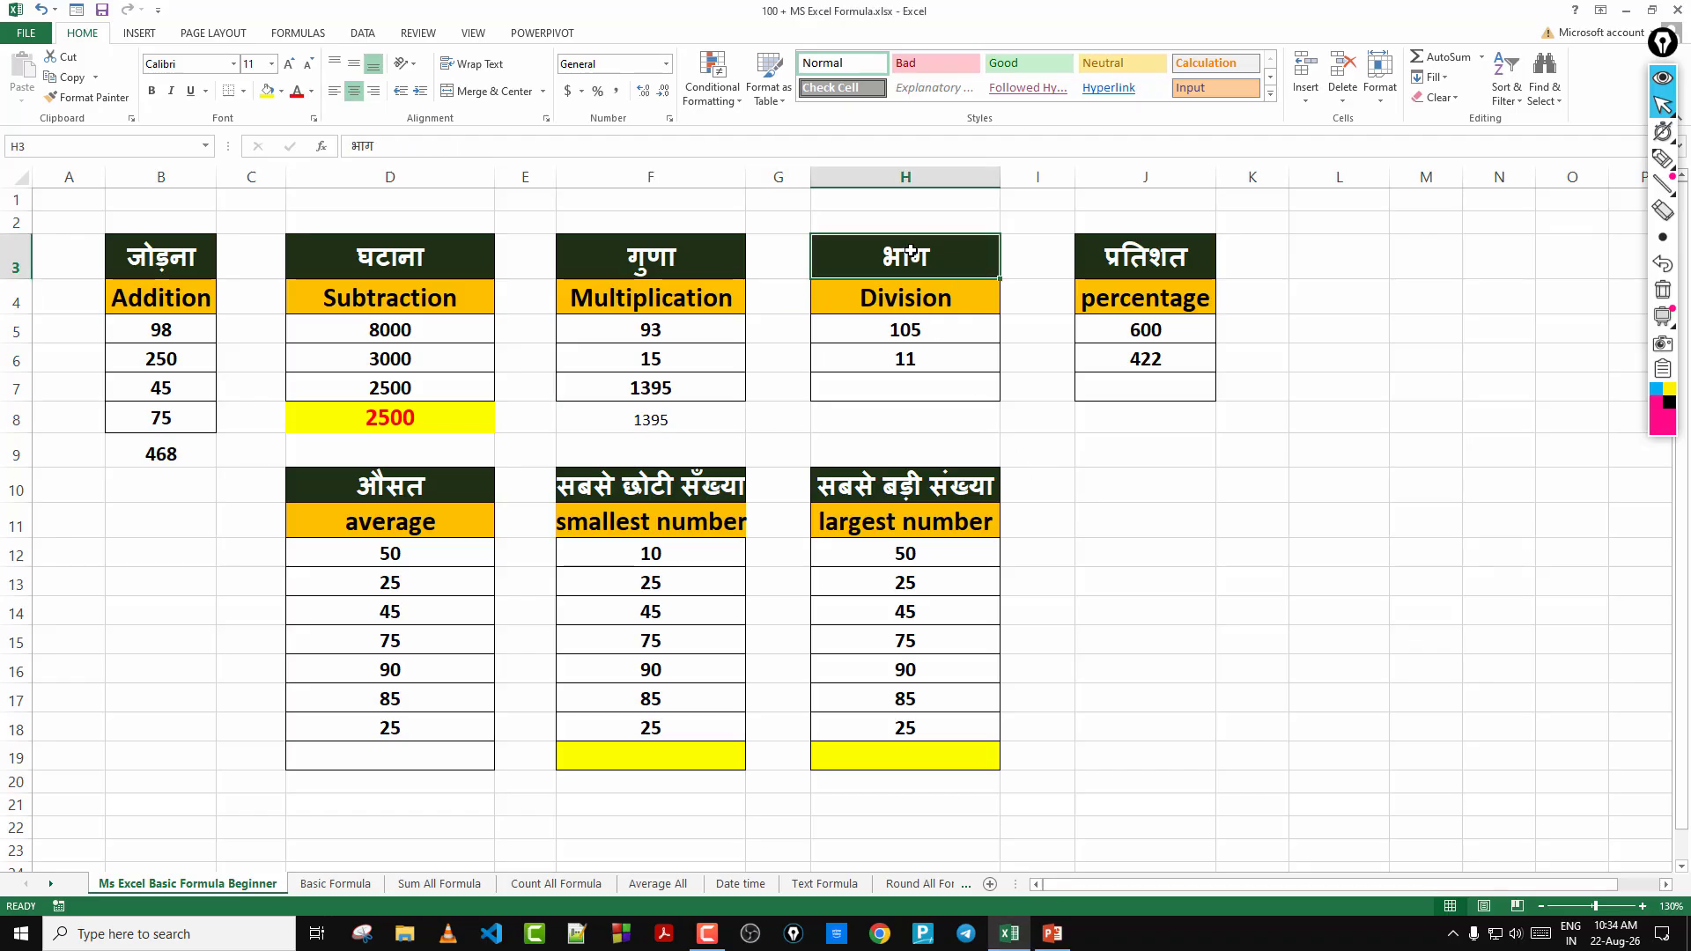
click(922, 385)
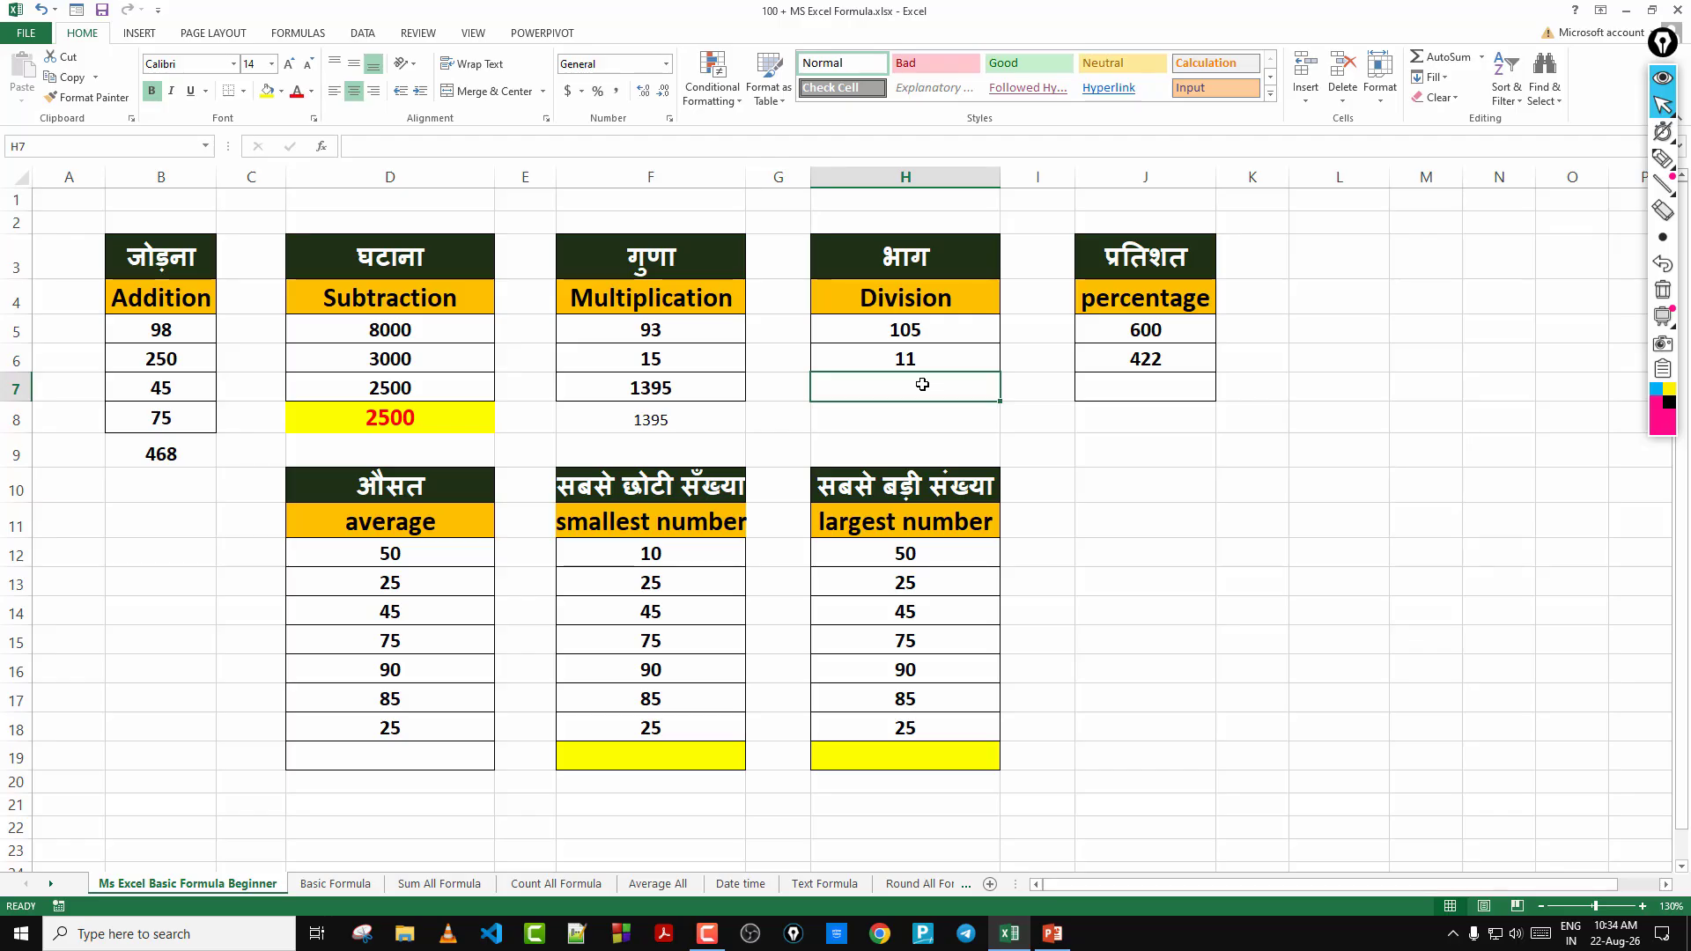
text(=)
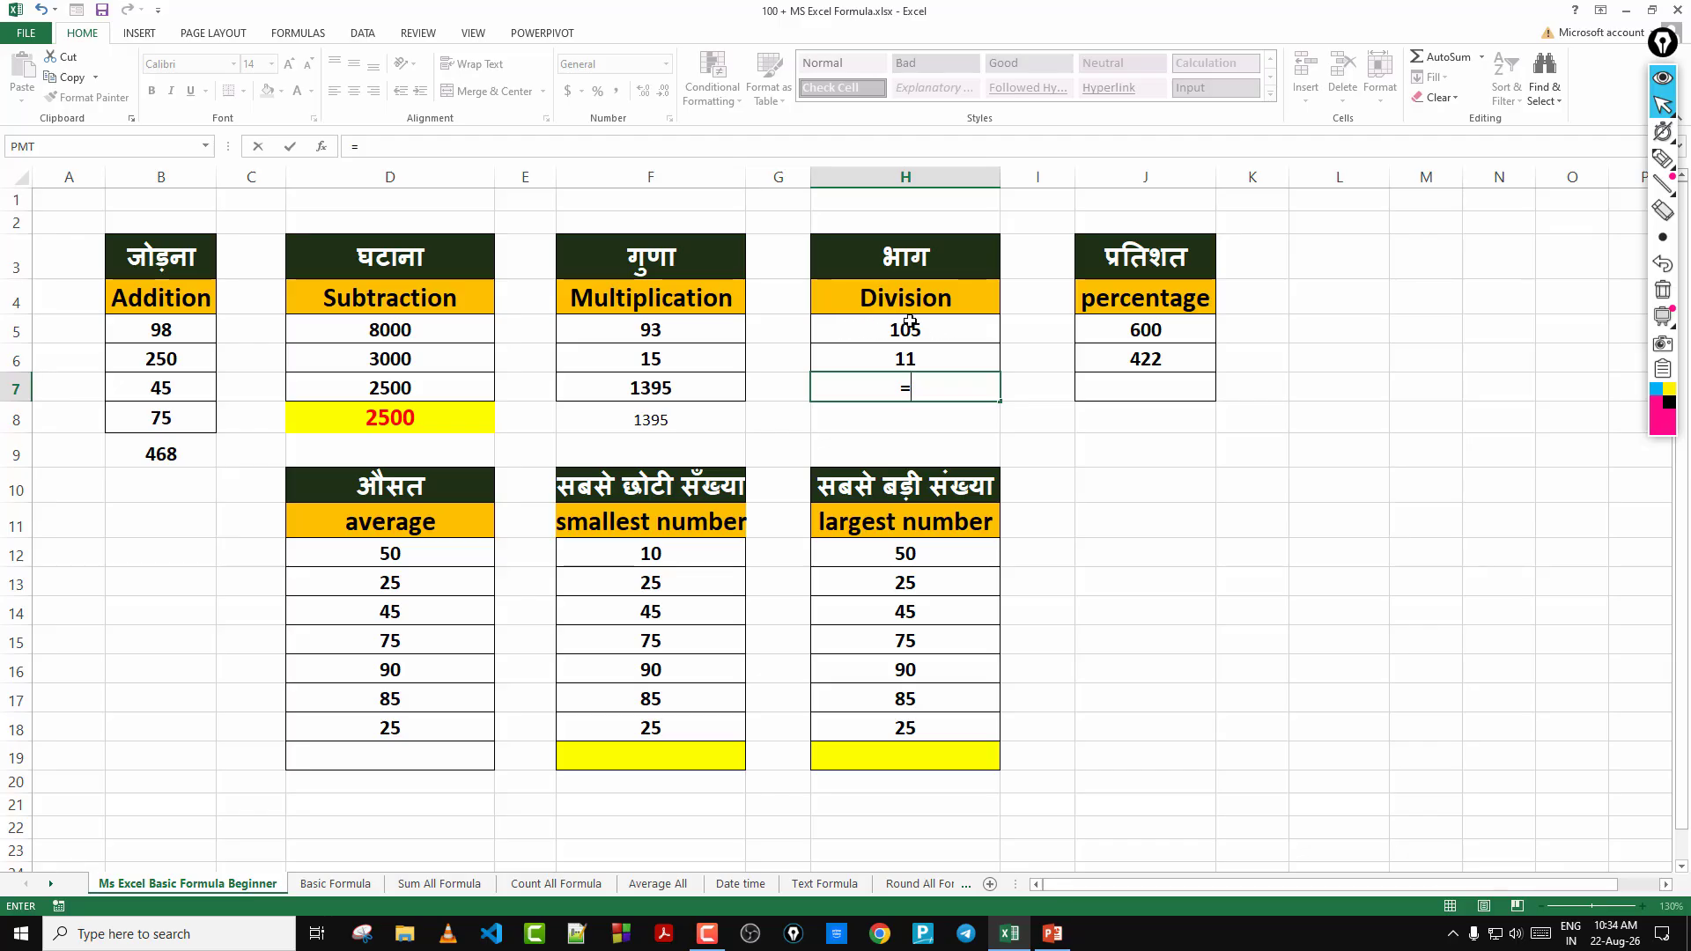
click(910, 326)
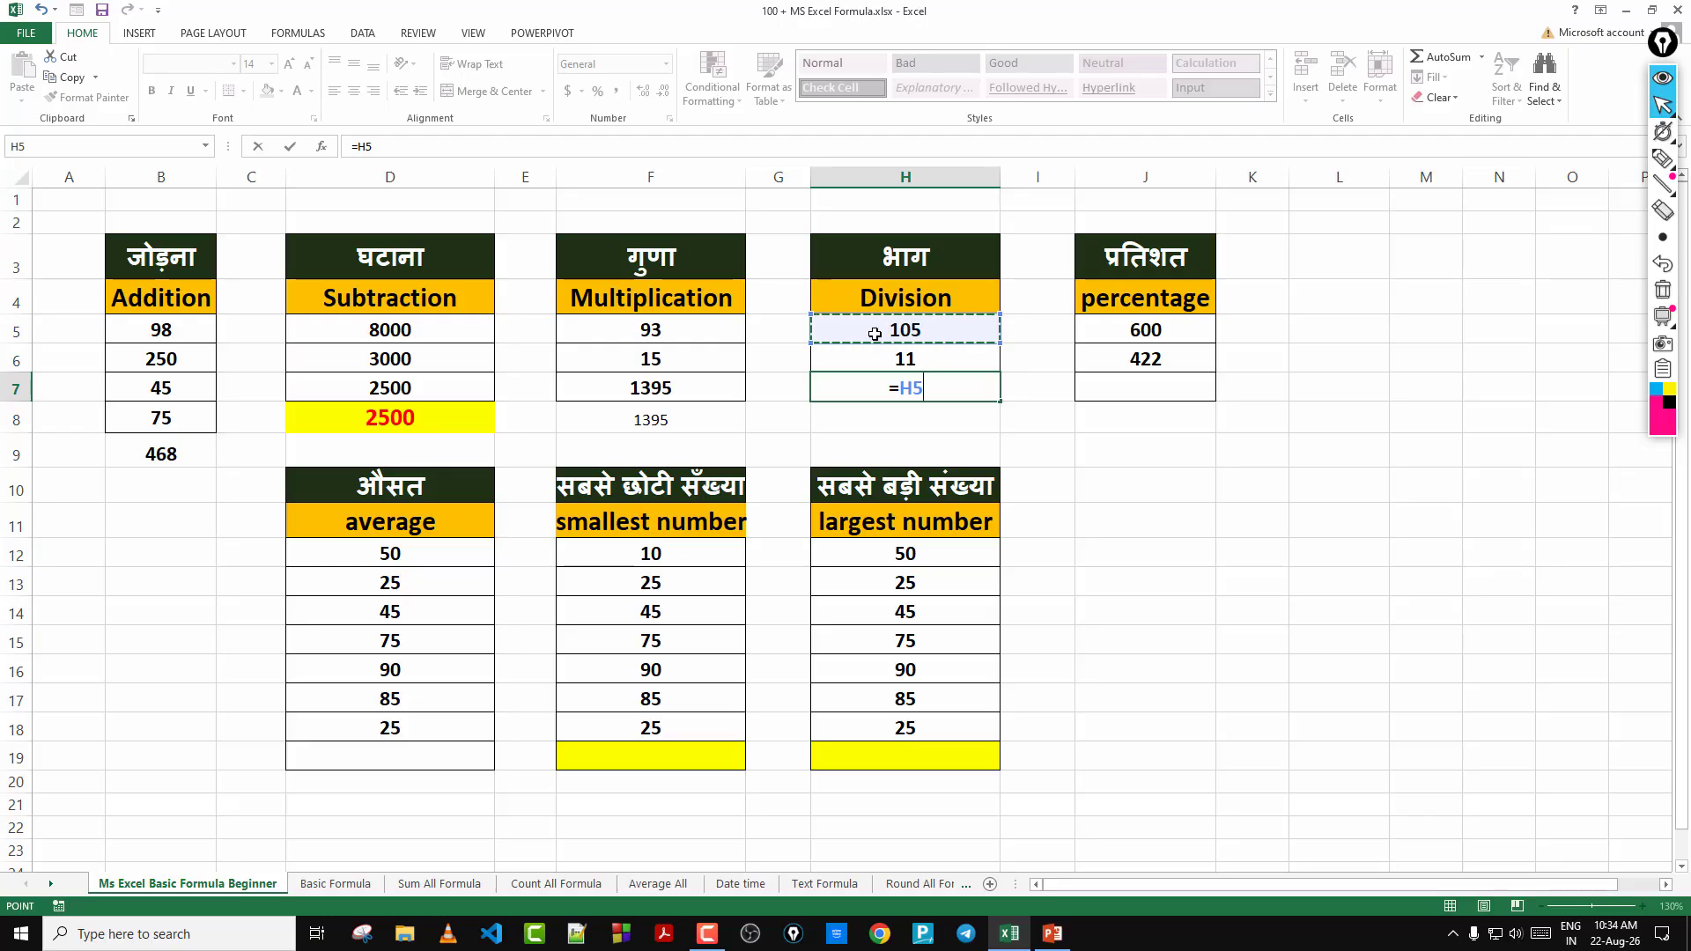
text(/)
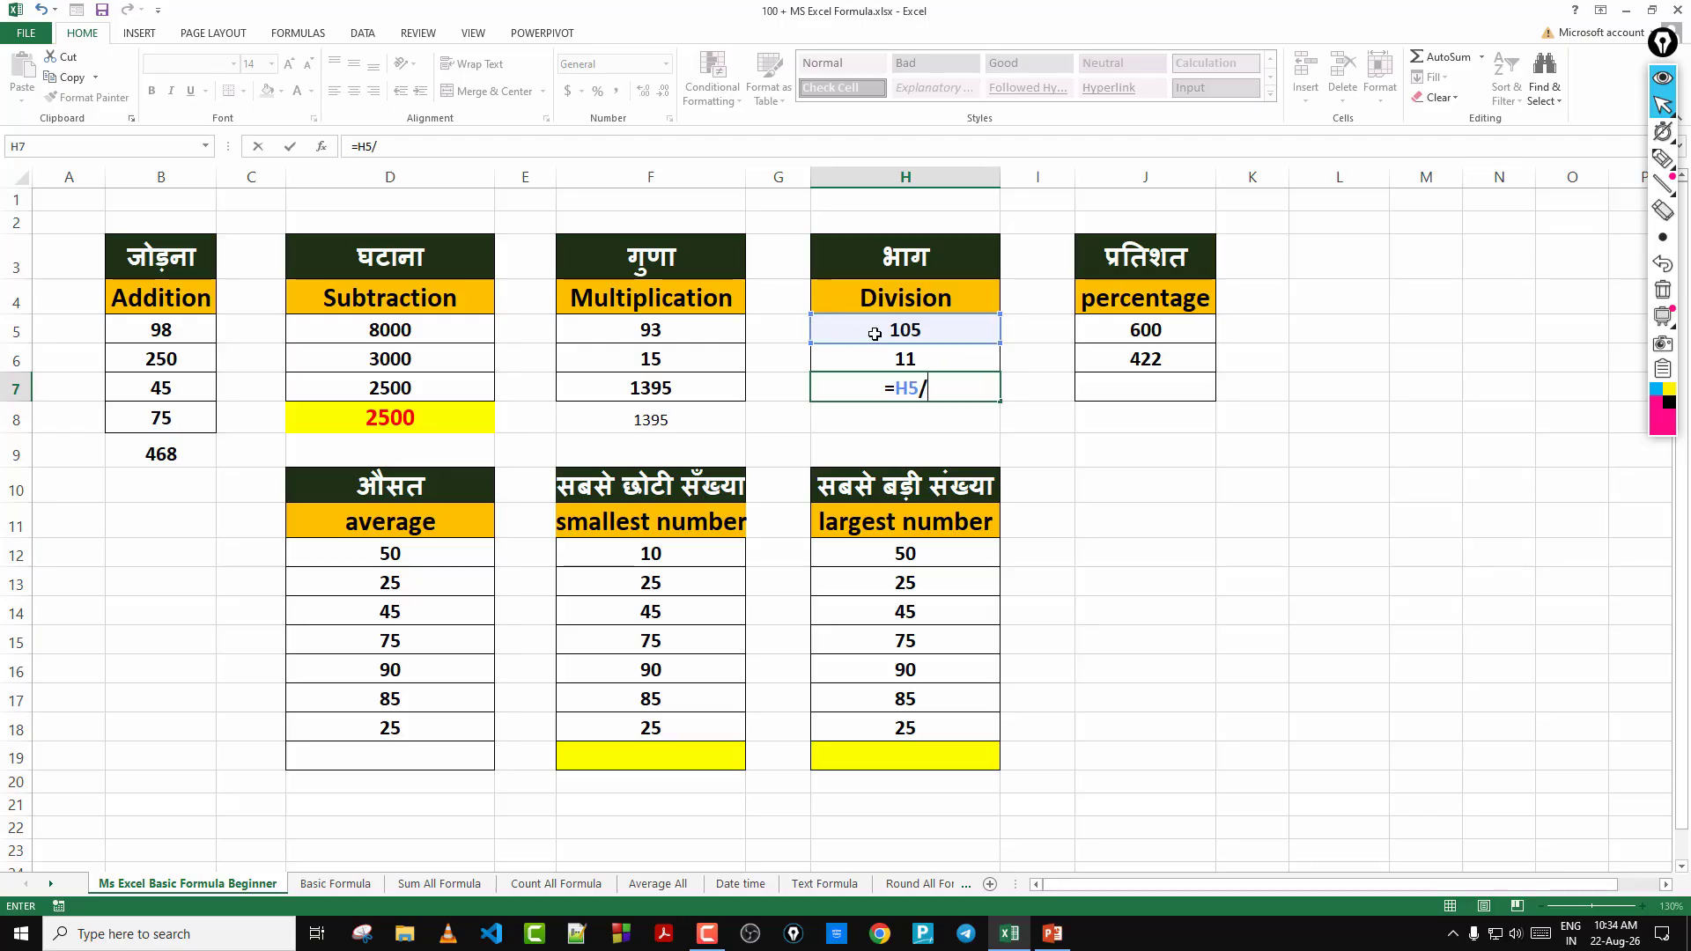
click(924, 359)
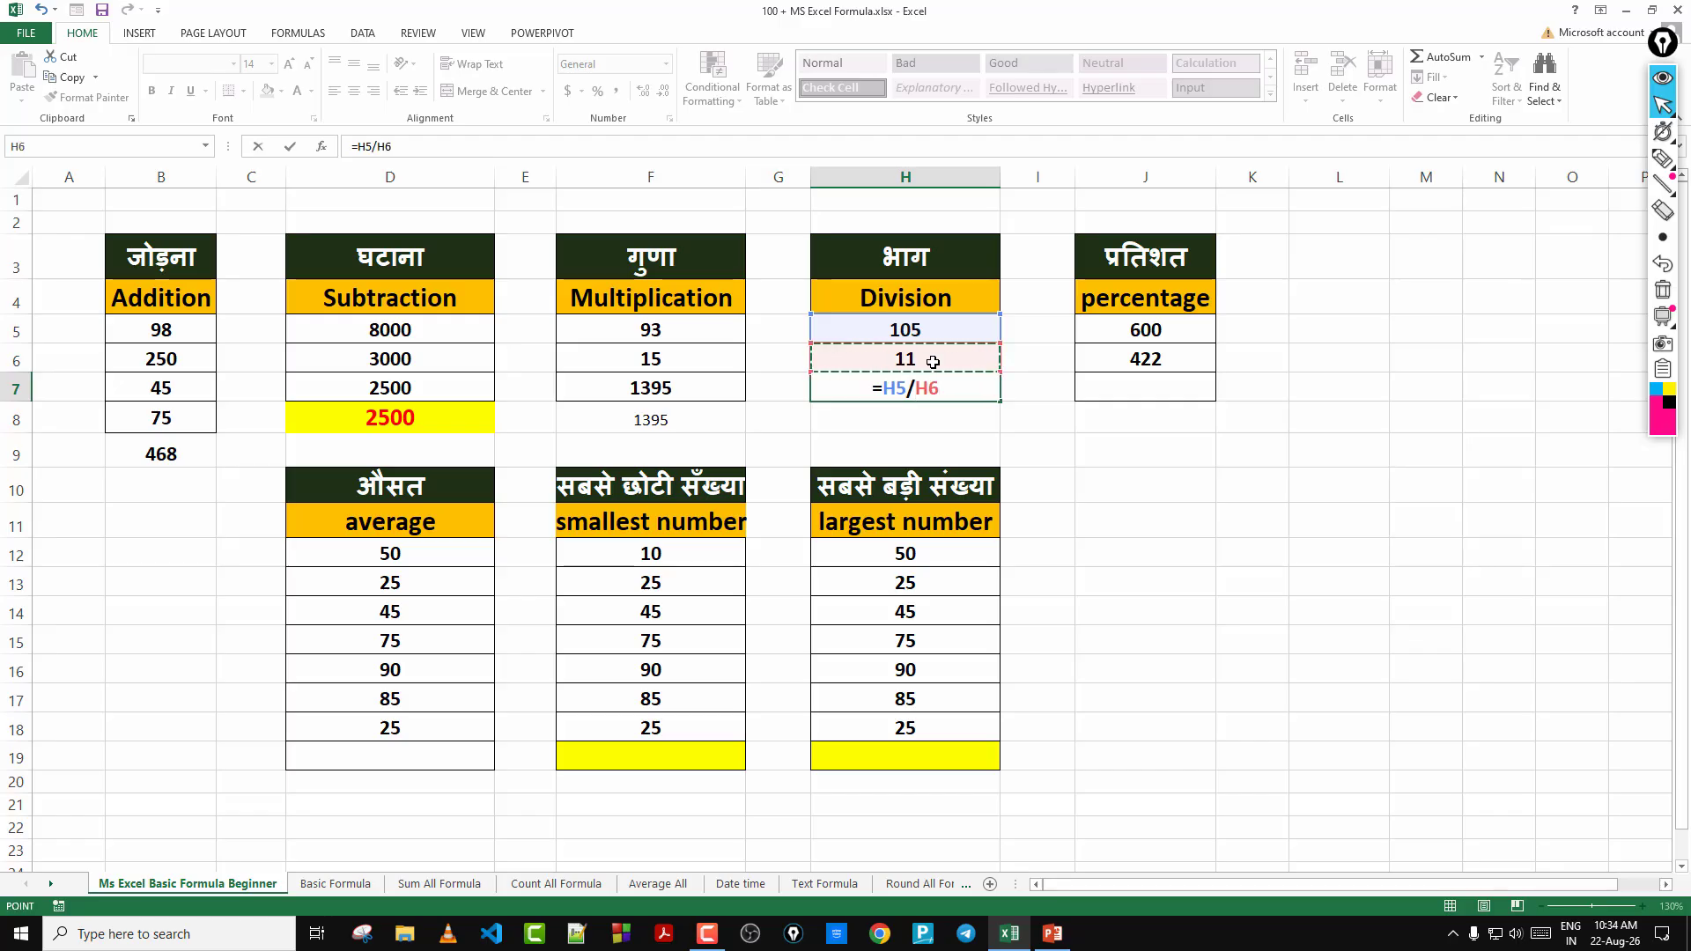
key(Return)
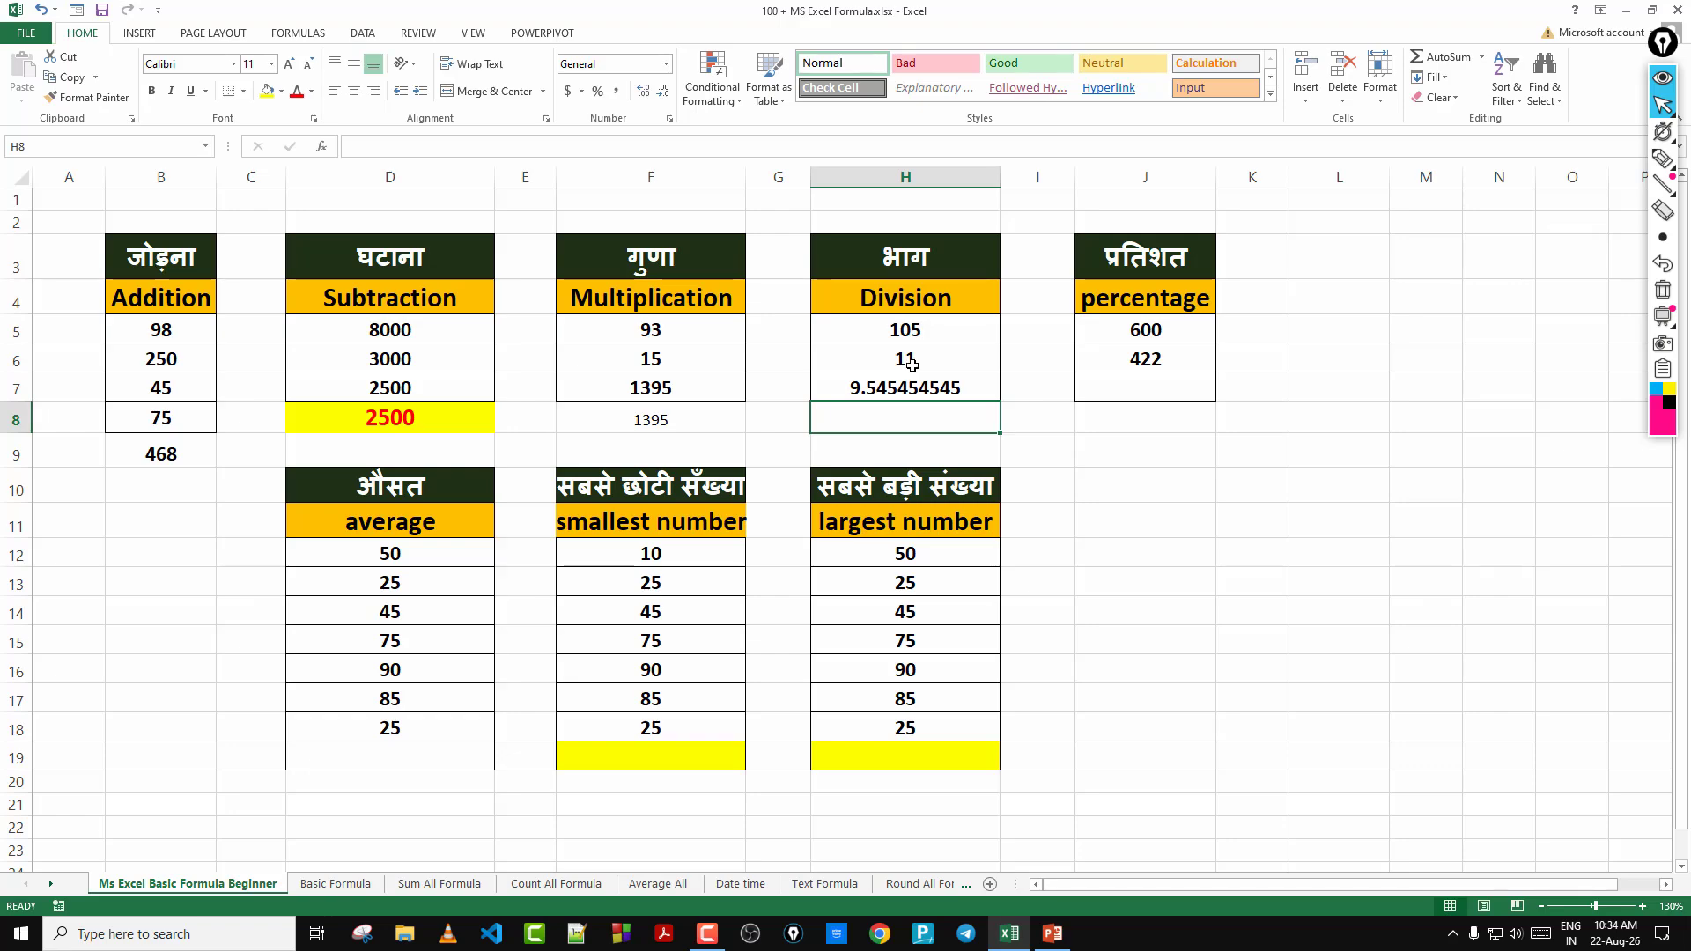
Clear the result in H7 and enter the division formula =H5/H6 there again
click(912, 389)
key(Delete)
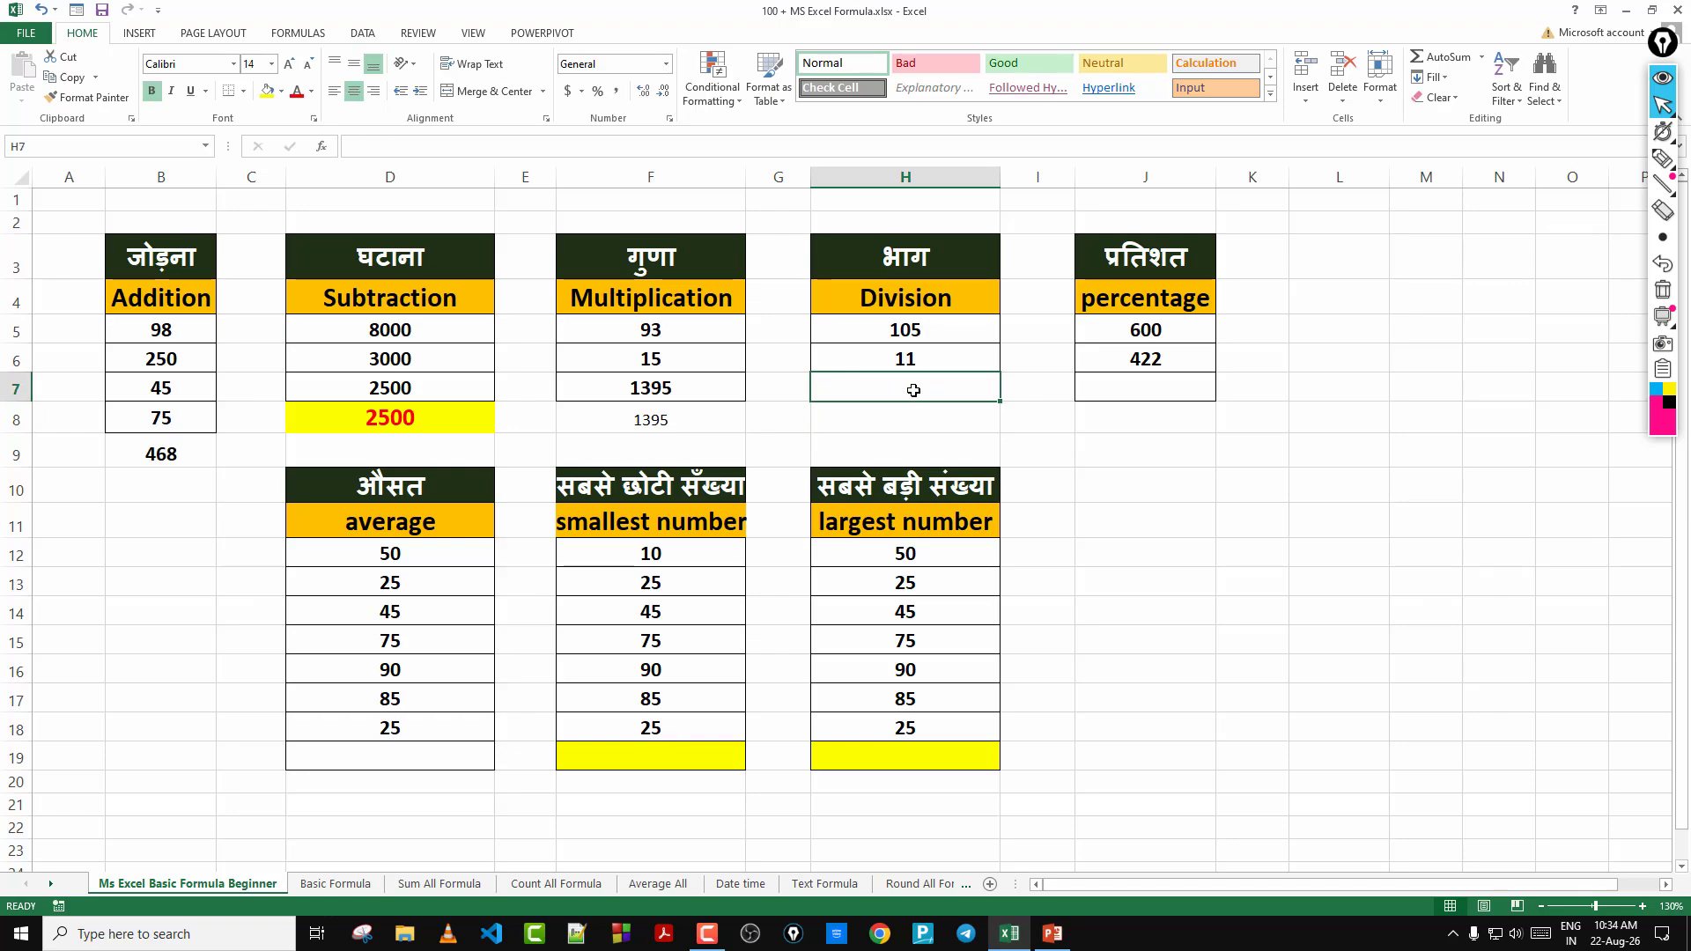
text(=)
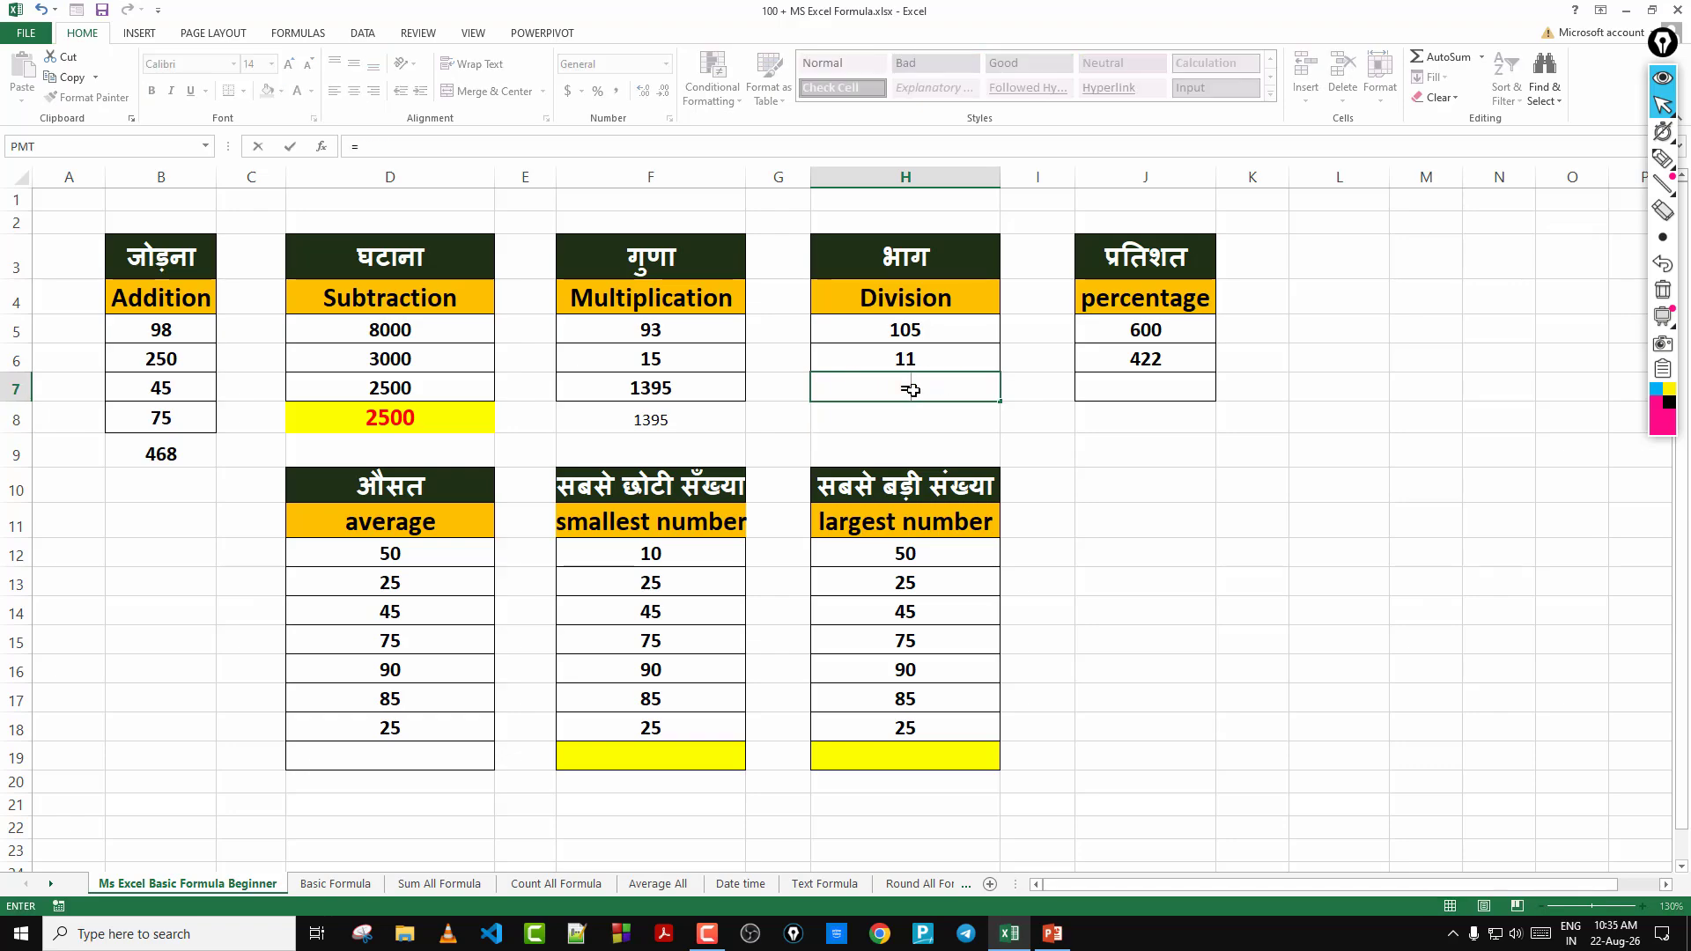
click(912, 327)
text(/)
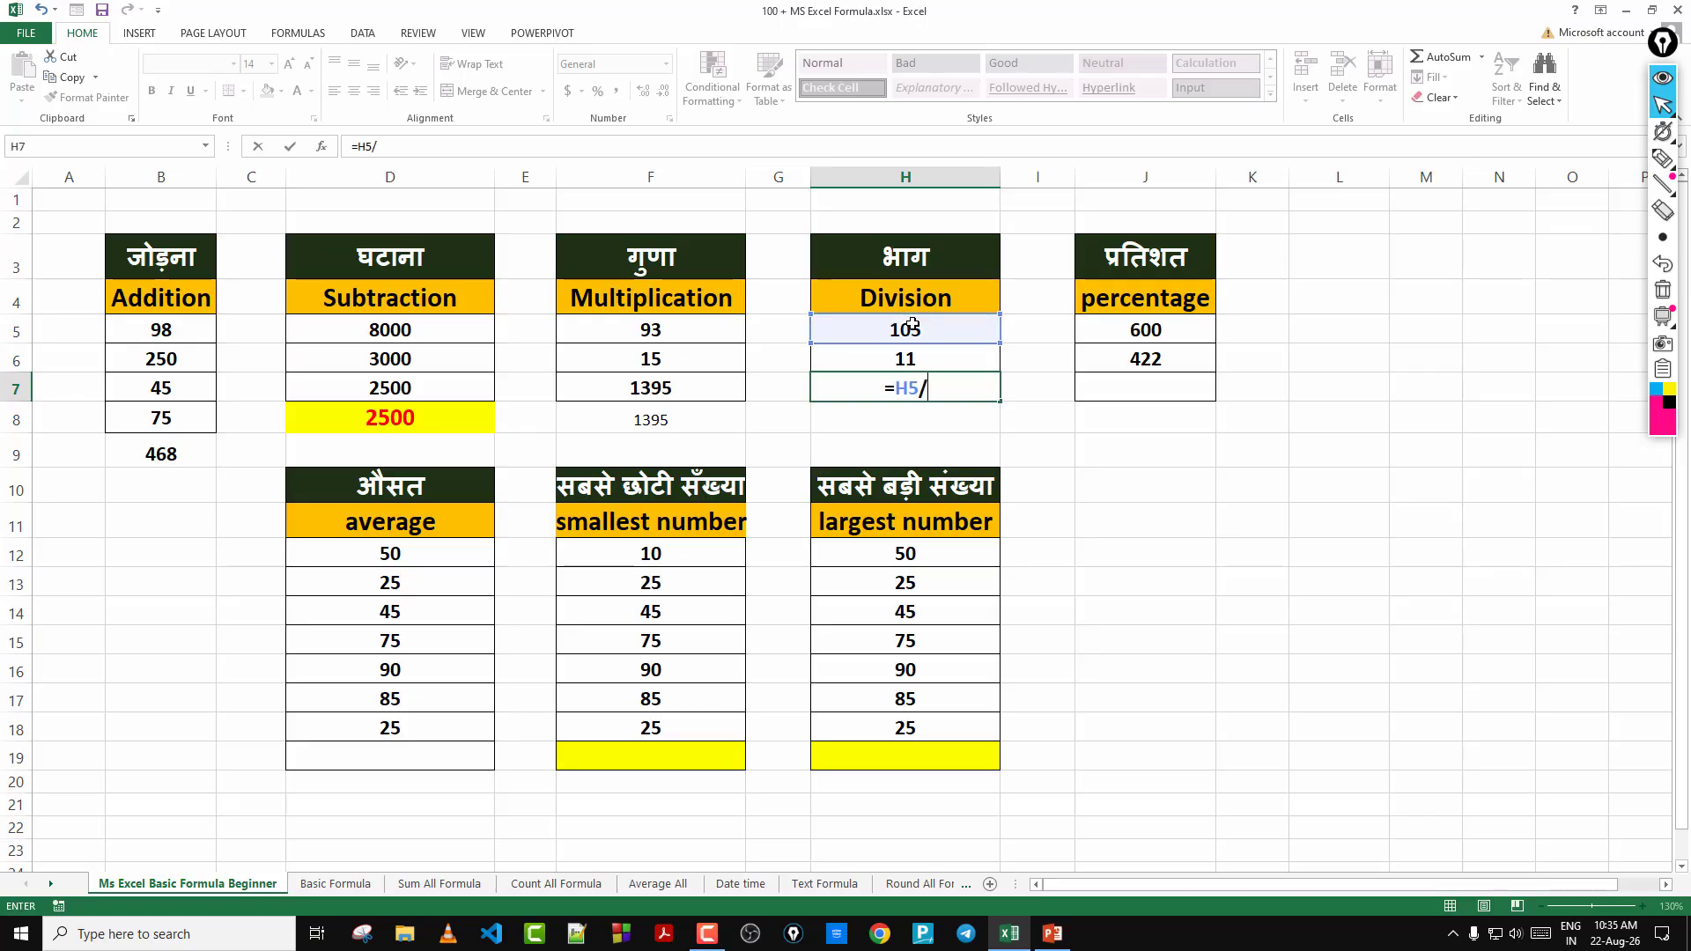
click(913, 358)
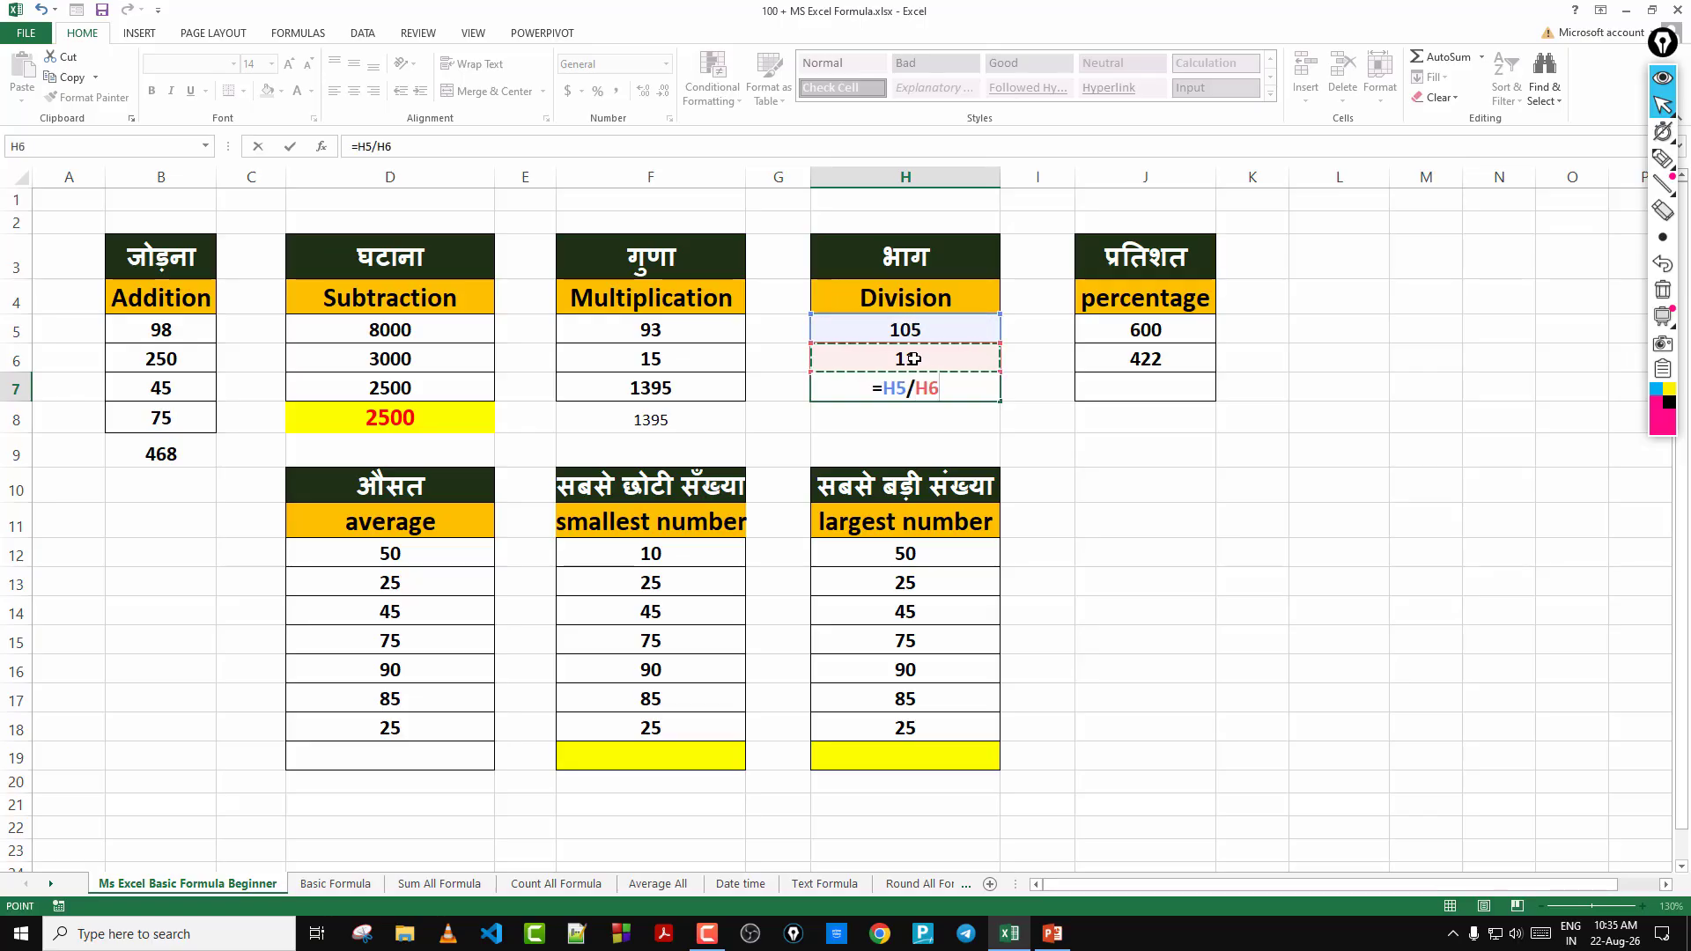
key(Return)
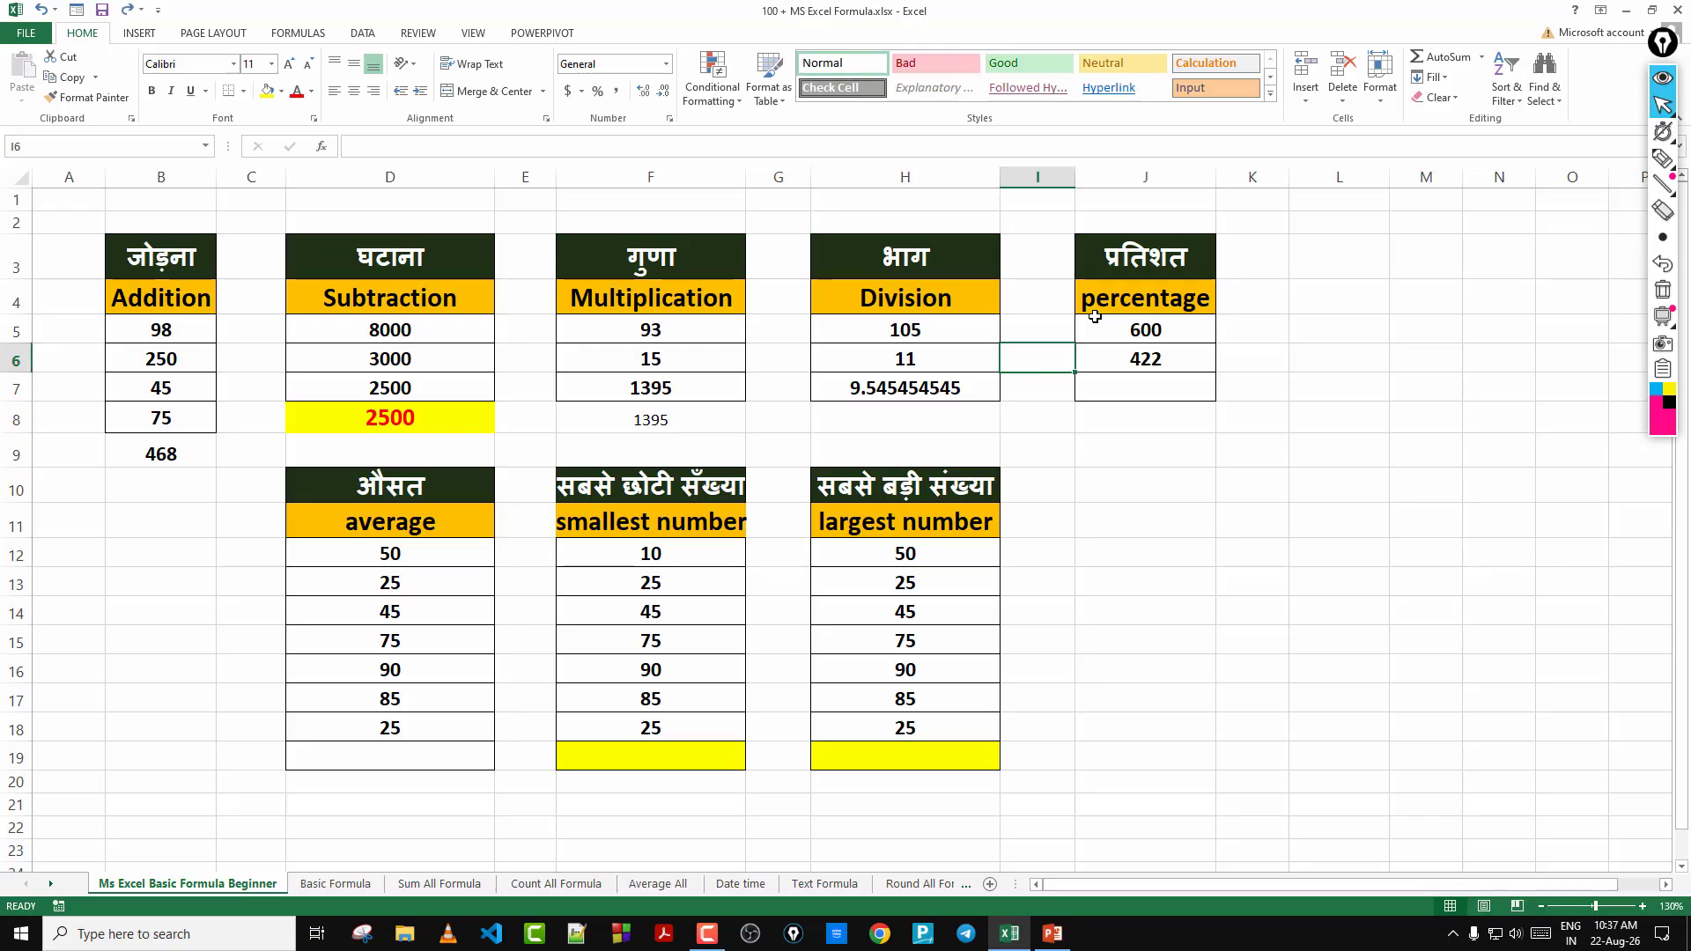
Calculate the percentage in J7 with the formula =J6*100/J5
click(1134, 310)
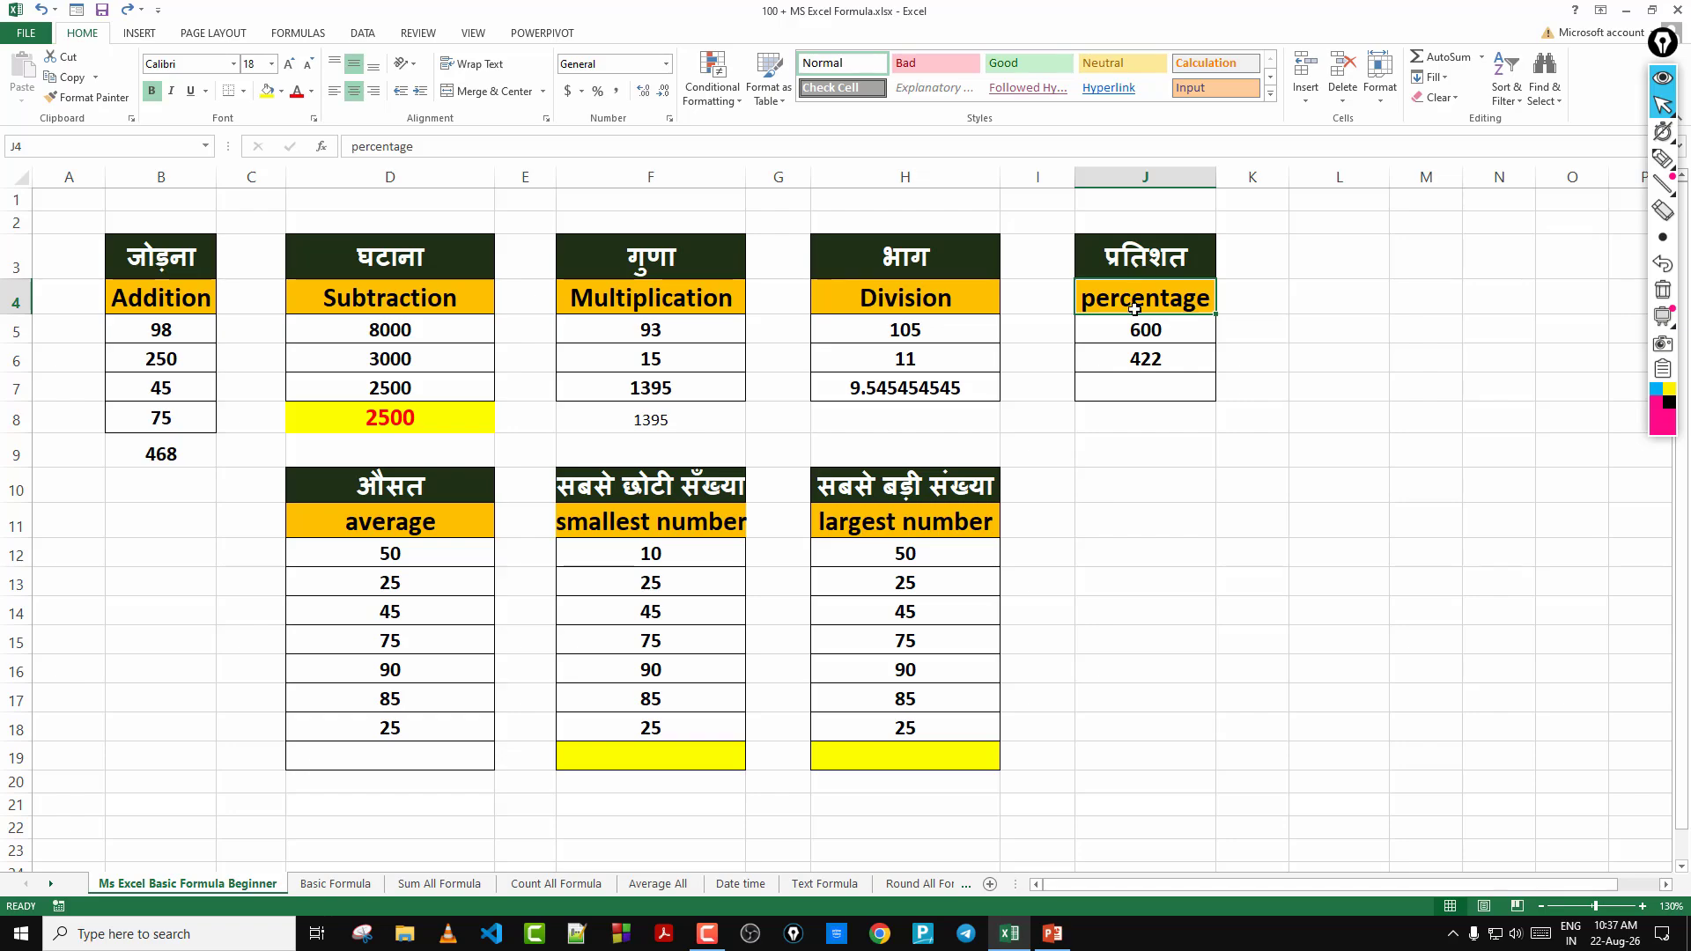
click(1159, 332)
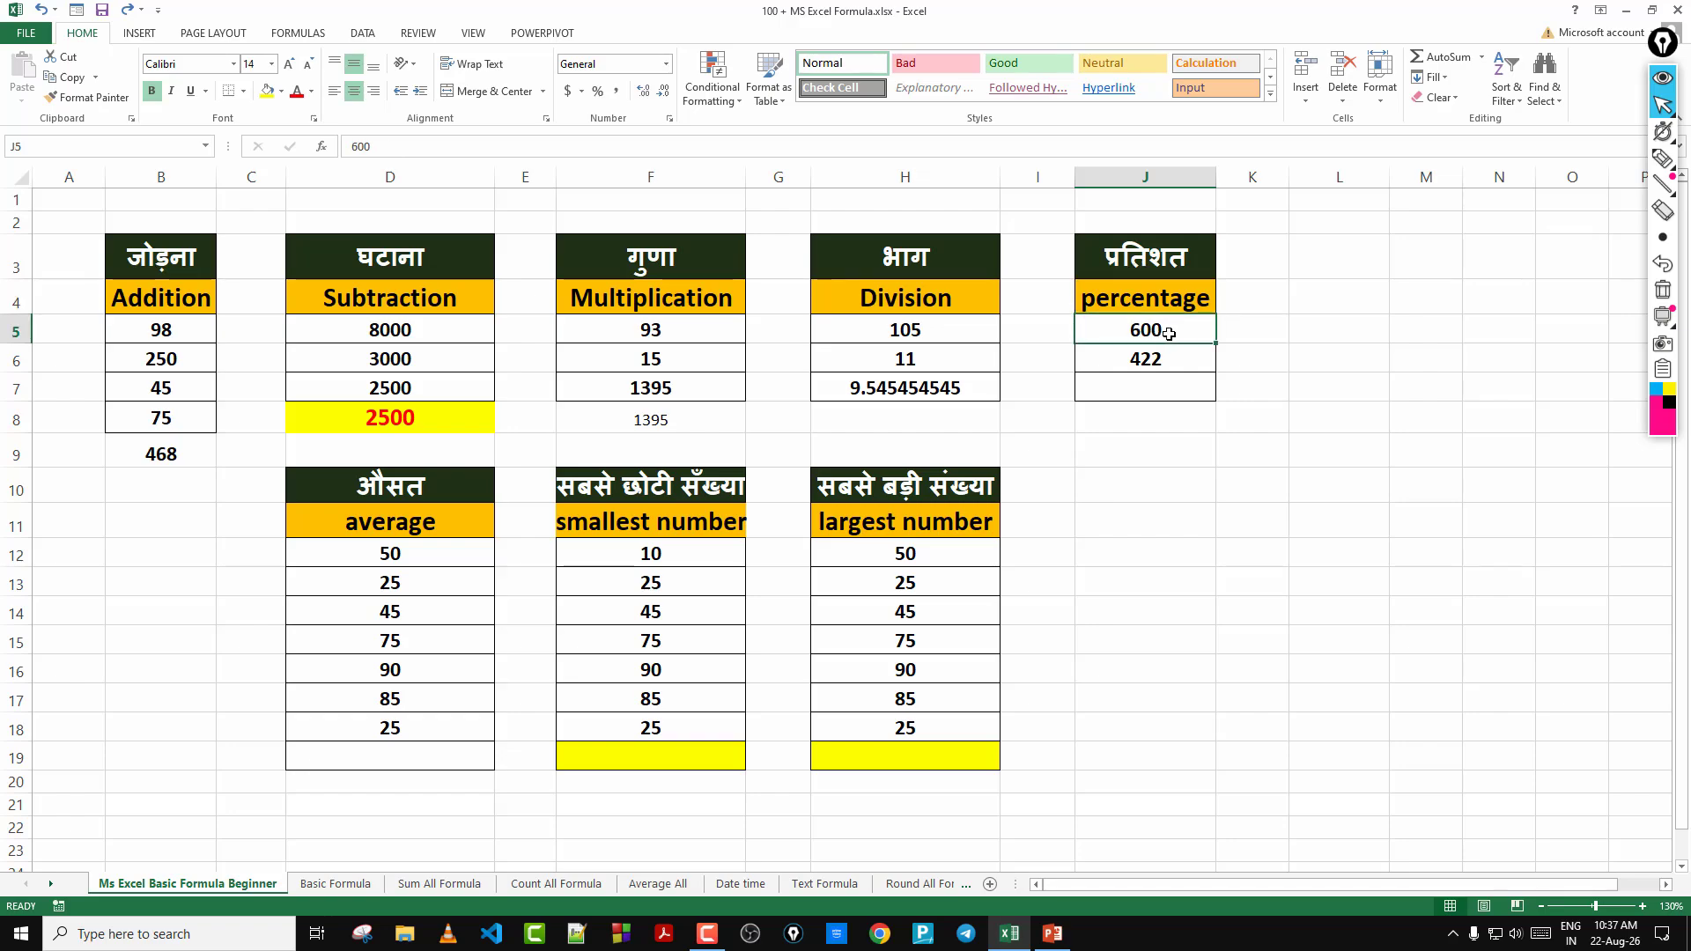
click(1170, 358)
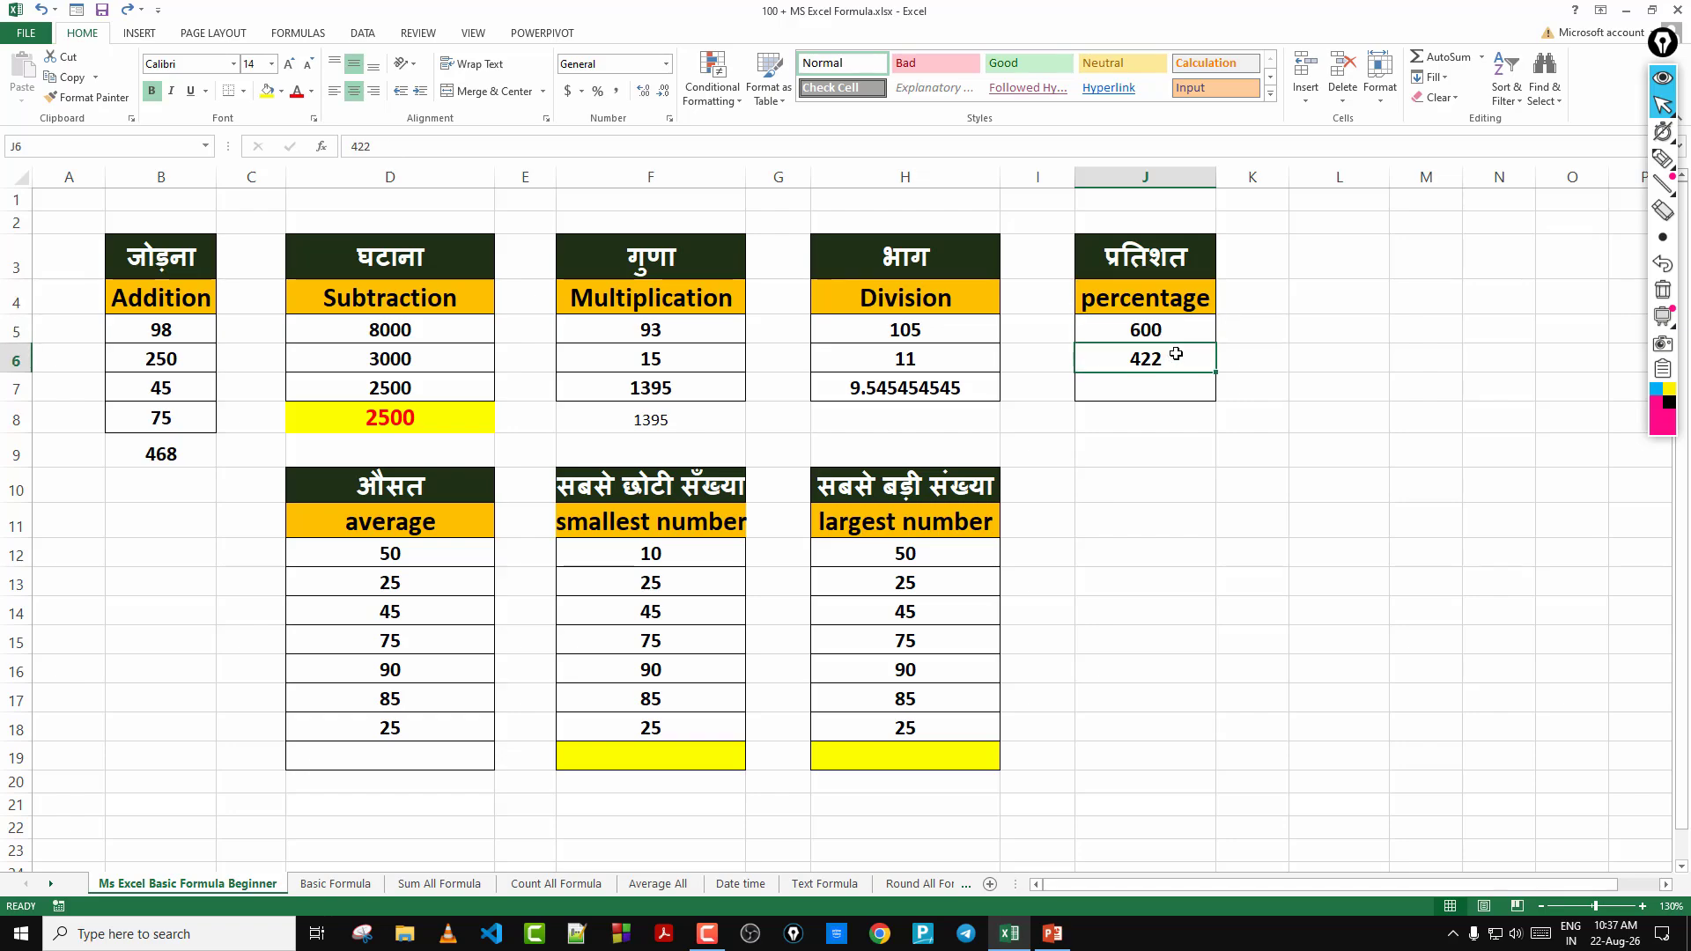
click(1166, 392)
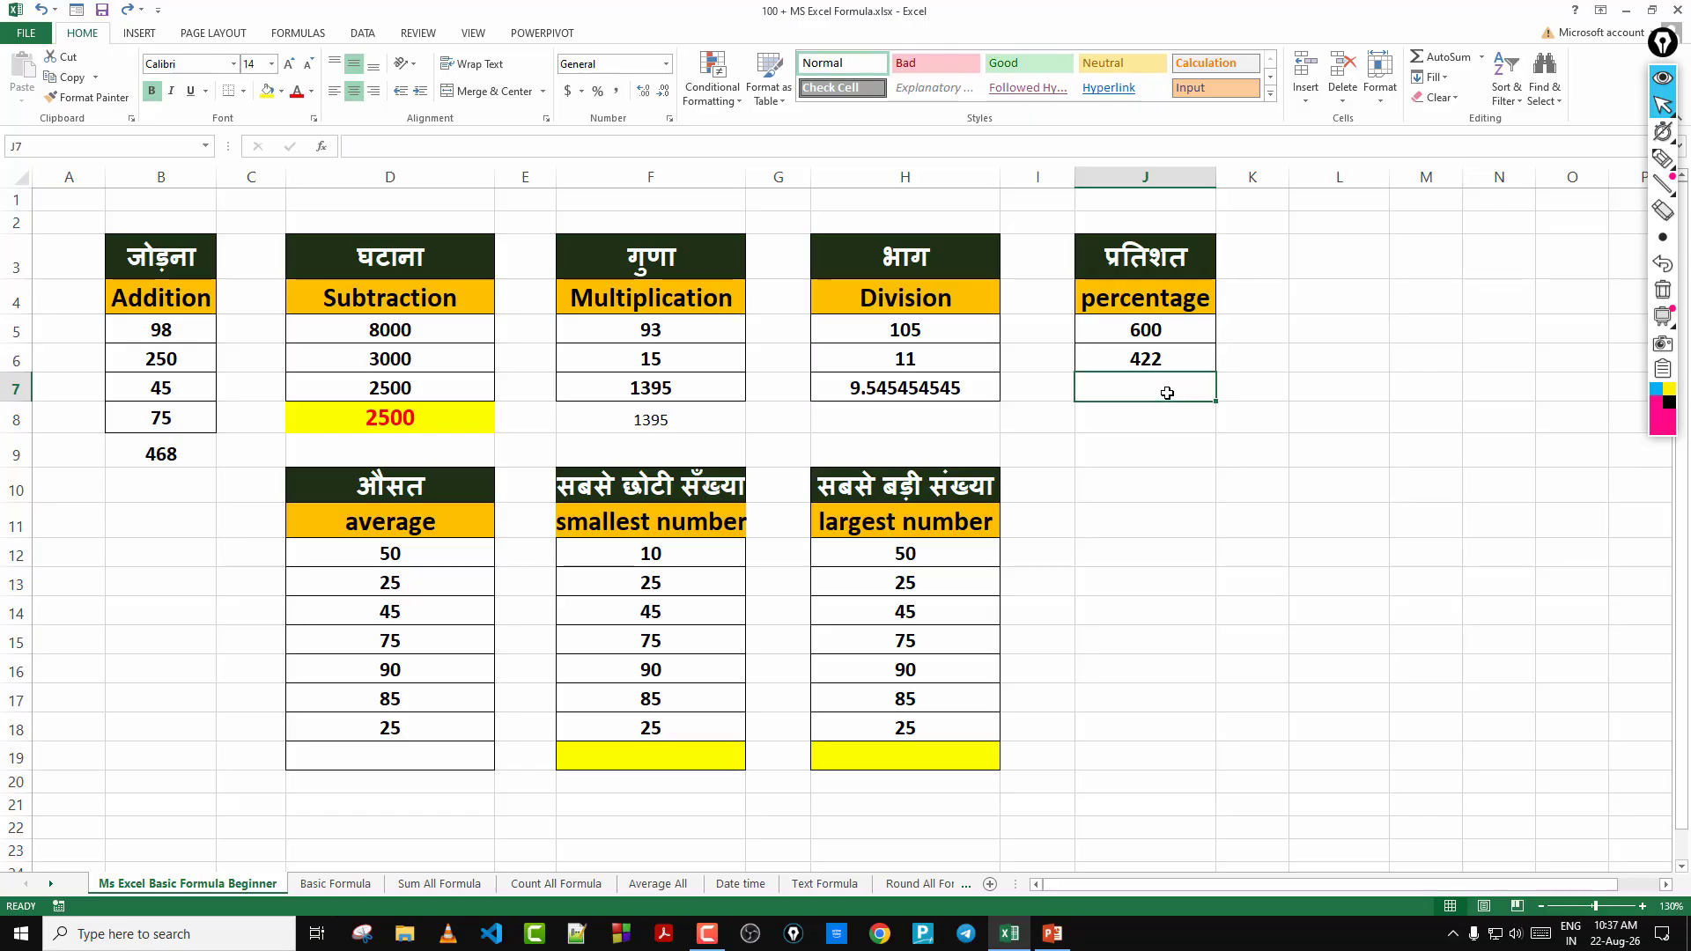
text(=)
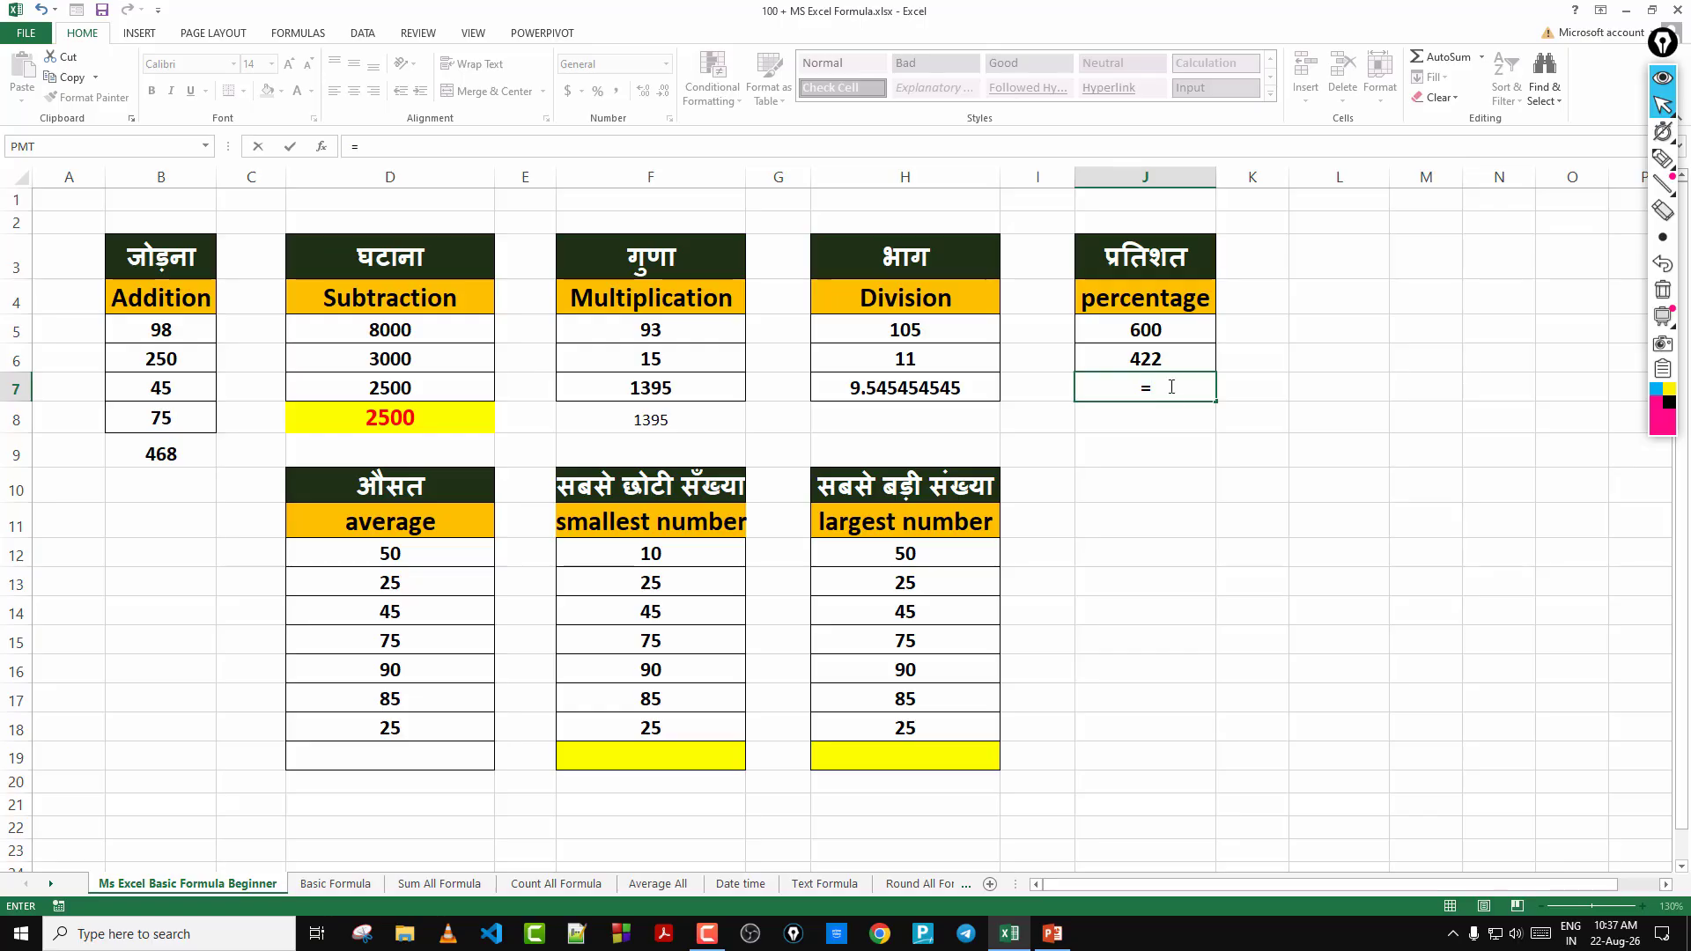
click(1167, 360)
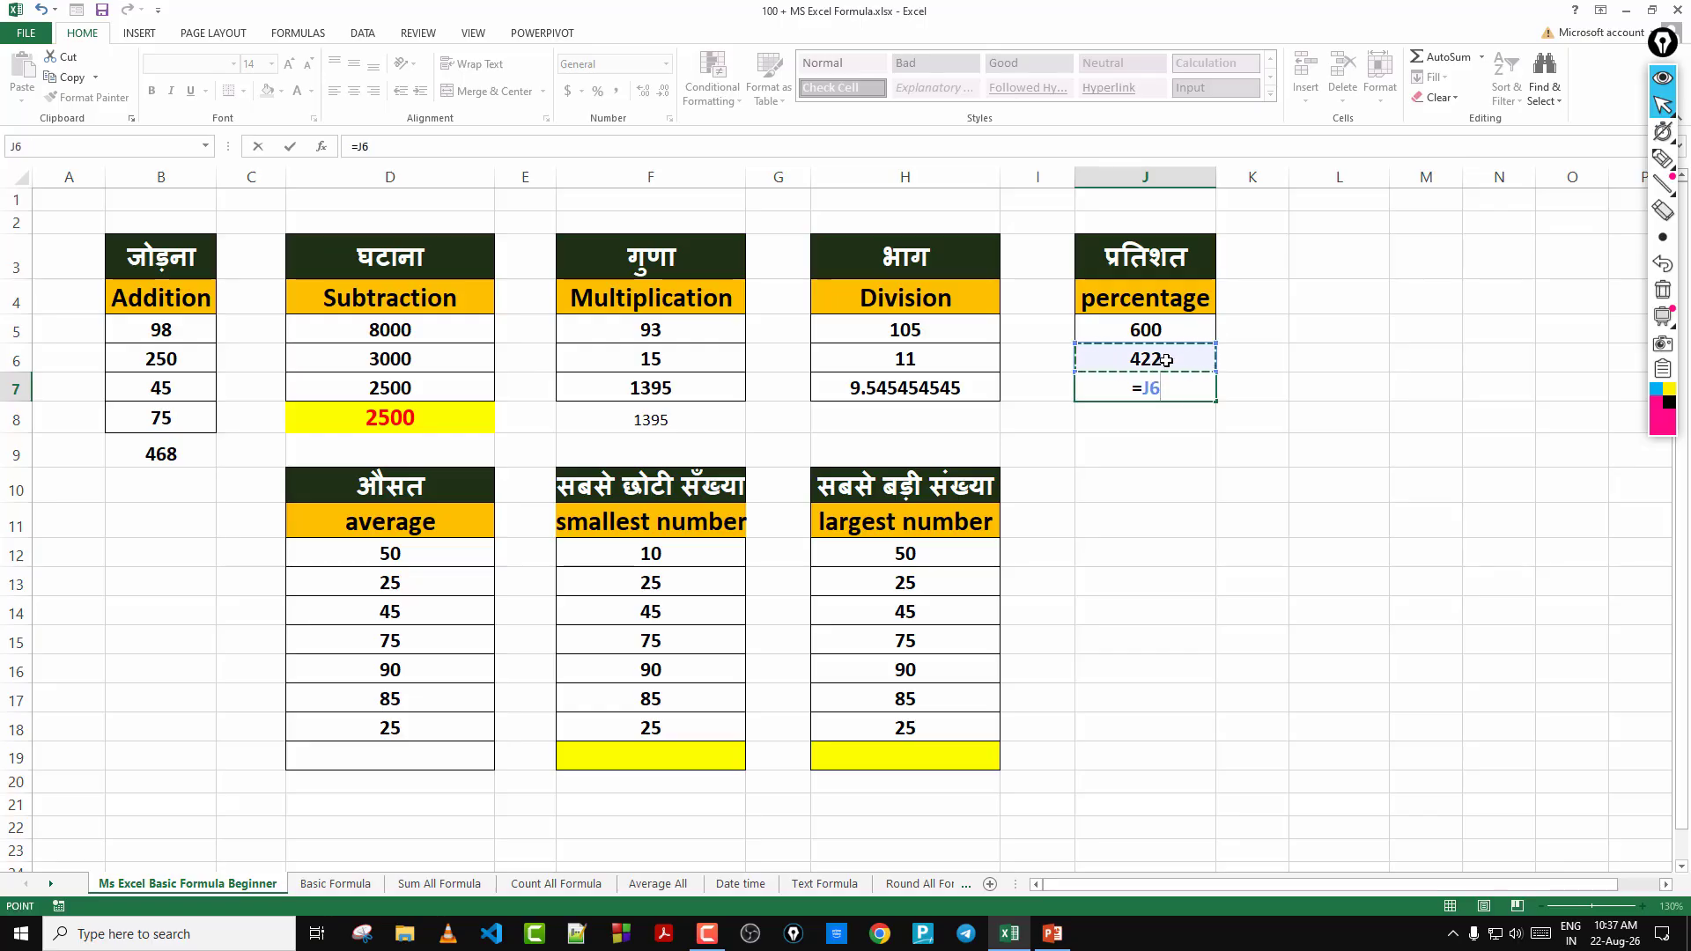
text(*100)
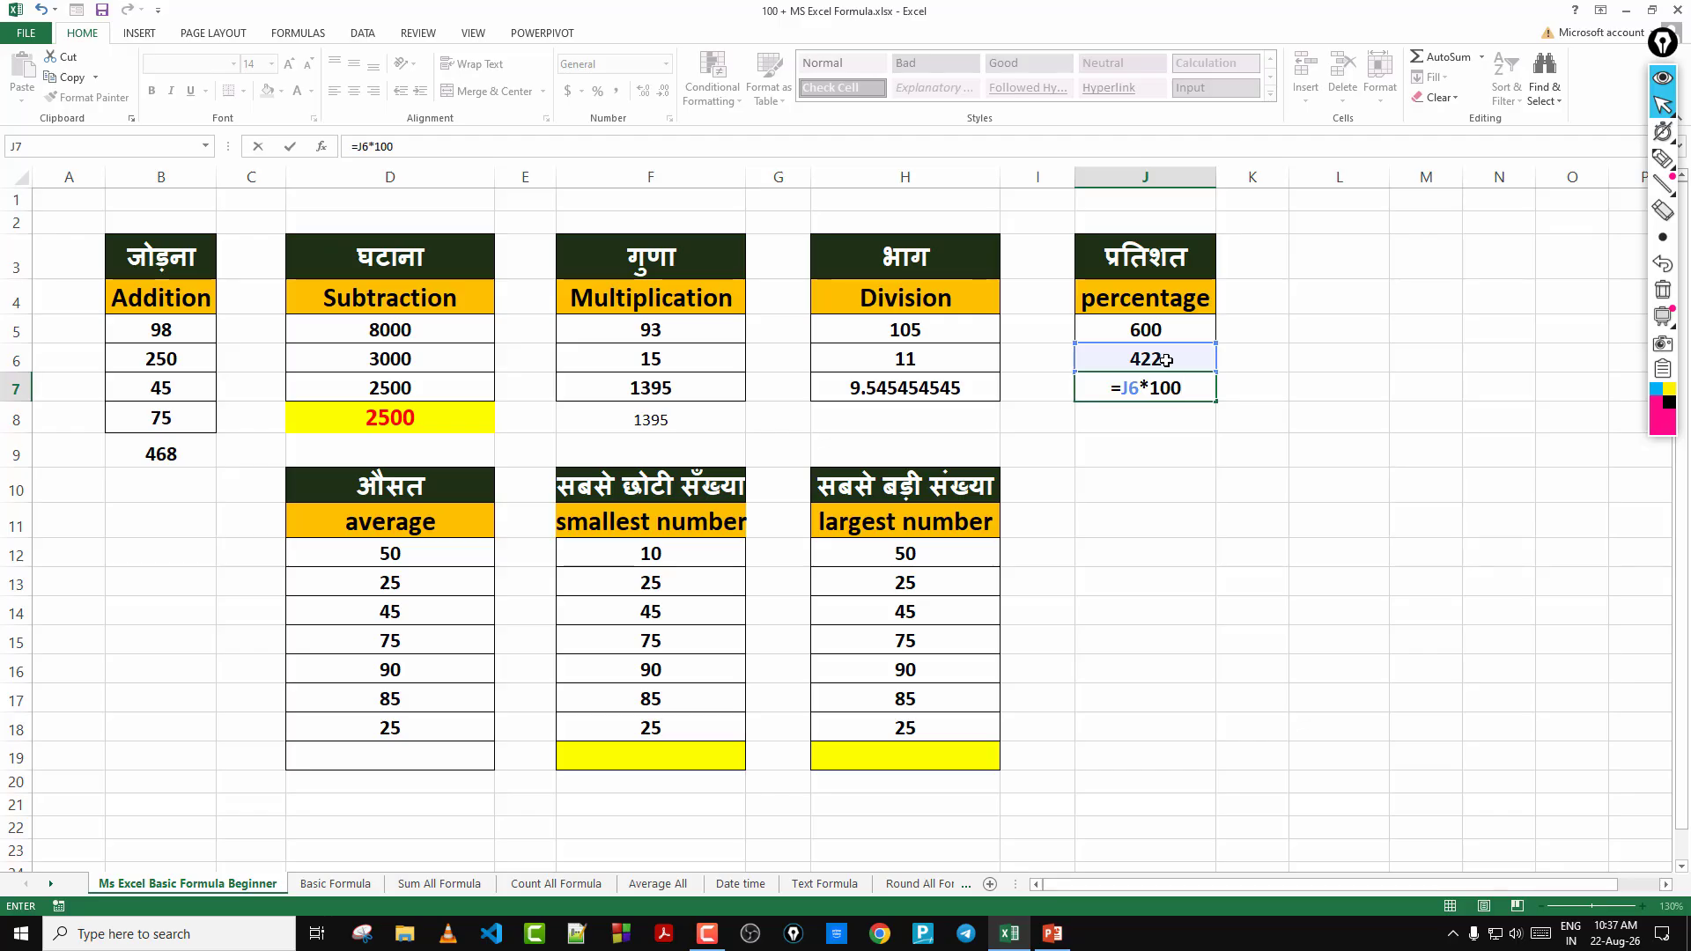
text(/)
click(1153, 327)
key(Return)
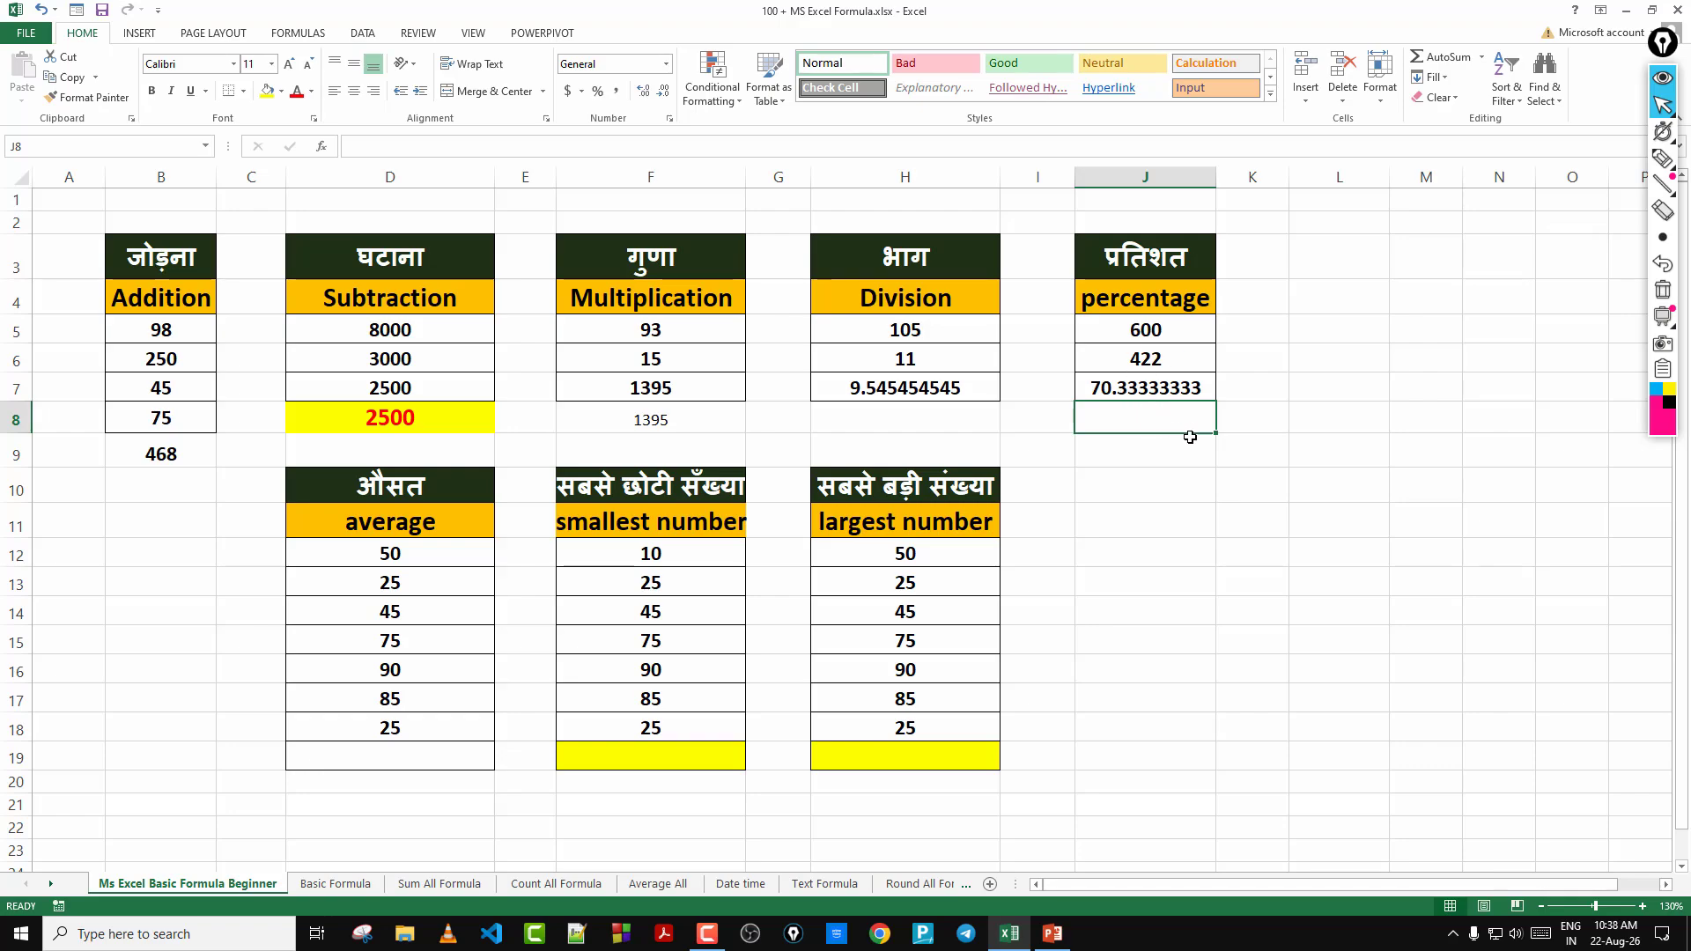
Enter the shortcut percentage formula =J6/6 in J8
text(=)
click(1202, 363)
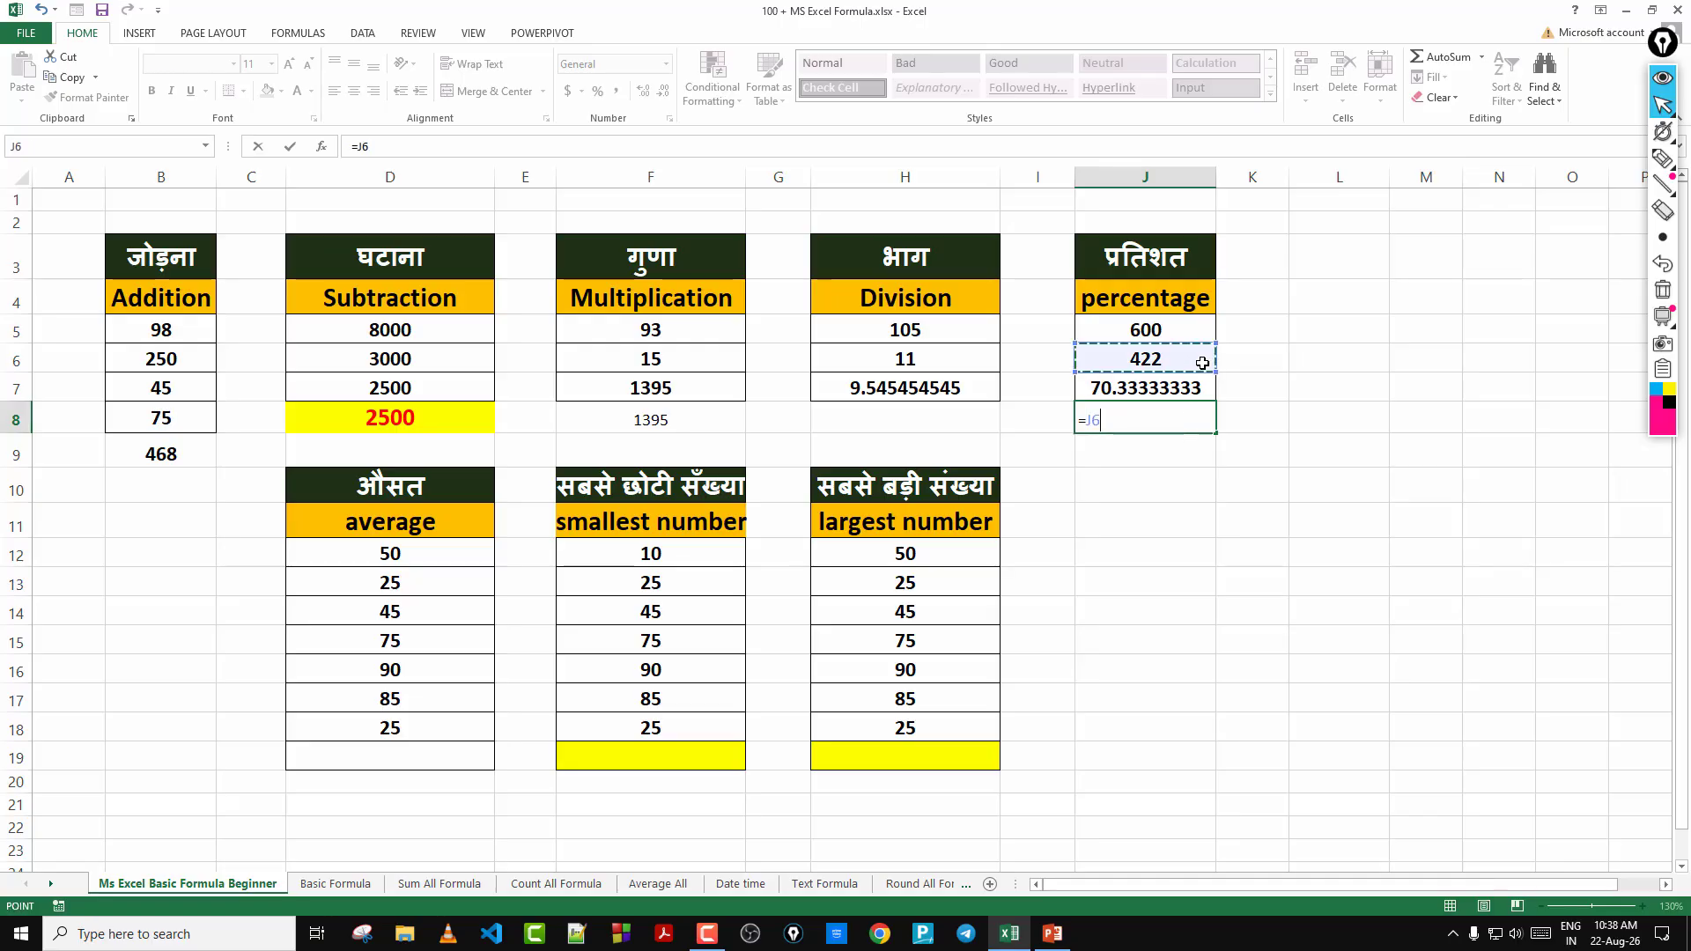
text(/6)
key(Return)
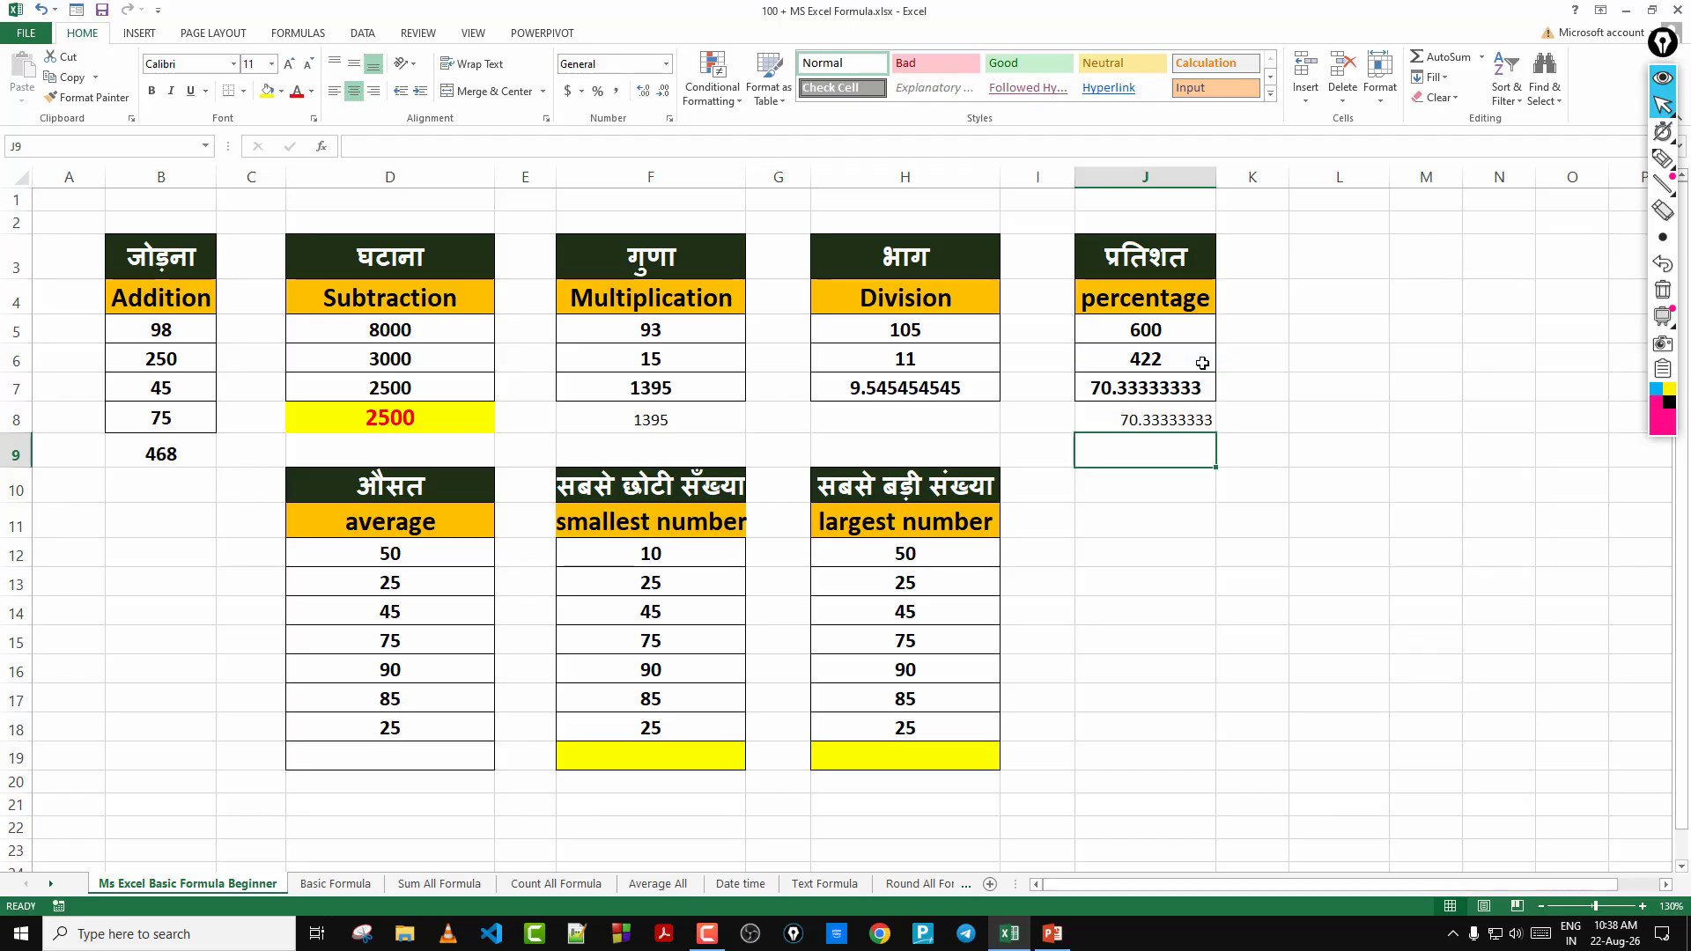
Make the percentage in J8 bold and left-aligned, and enlarge its font by one size
click(1092, 418)
click(353, 91)
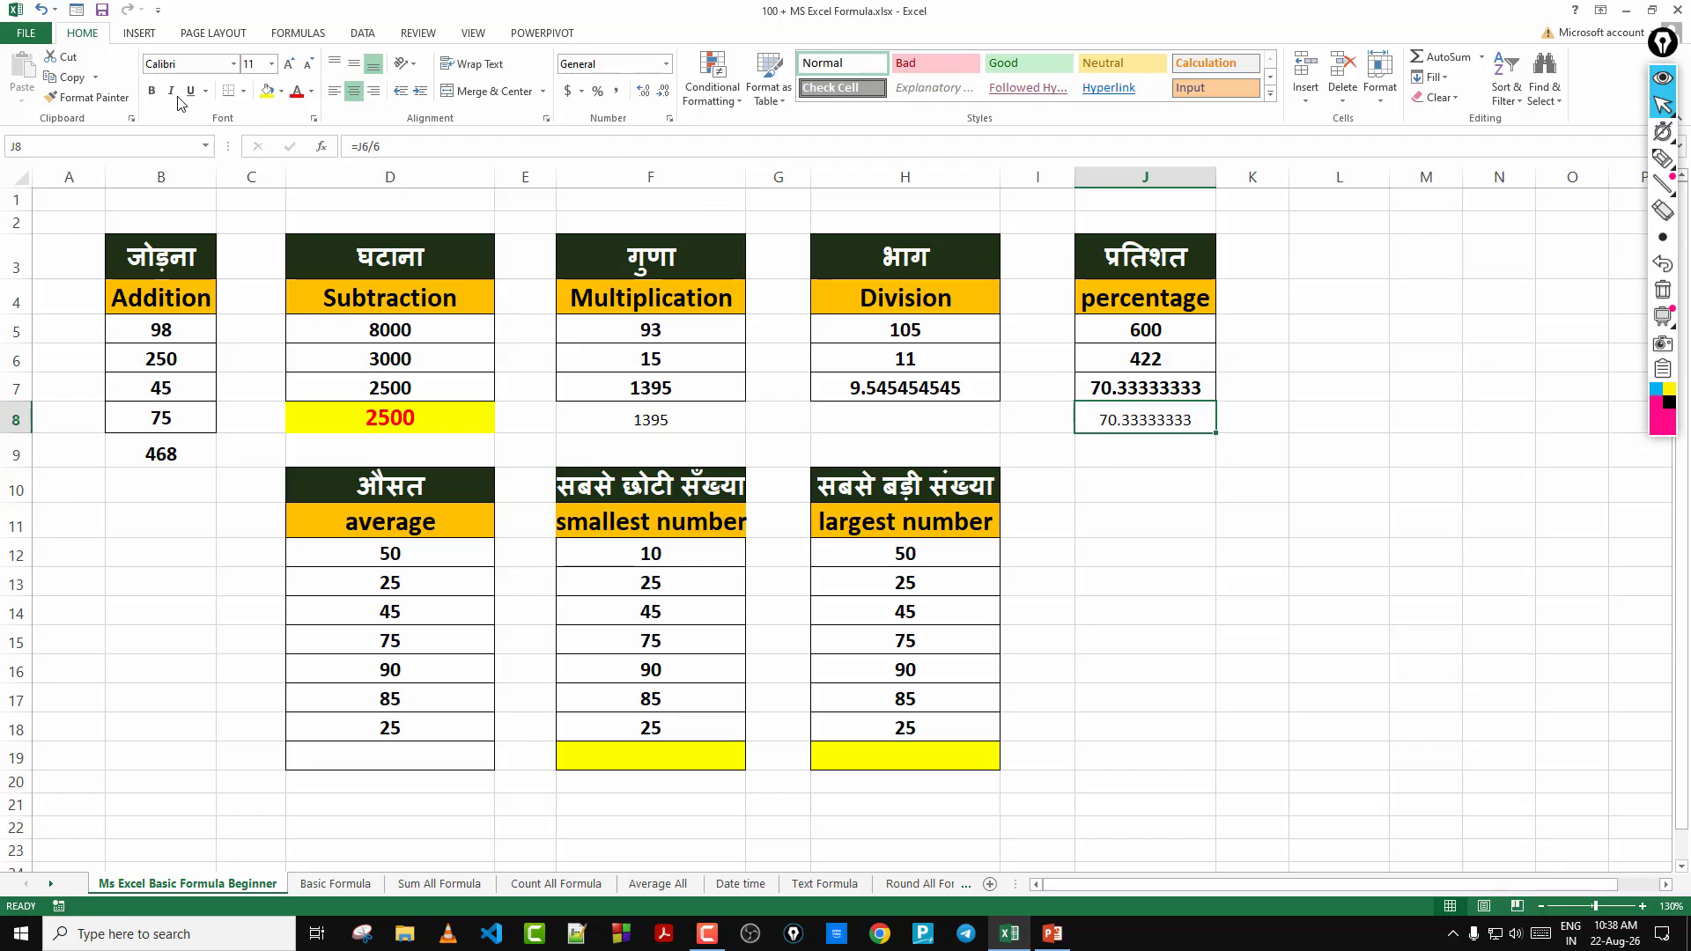
click(152, 91)
click(333, 91)
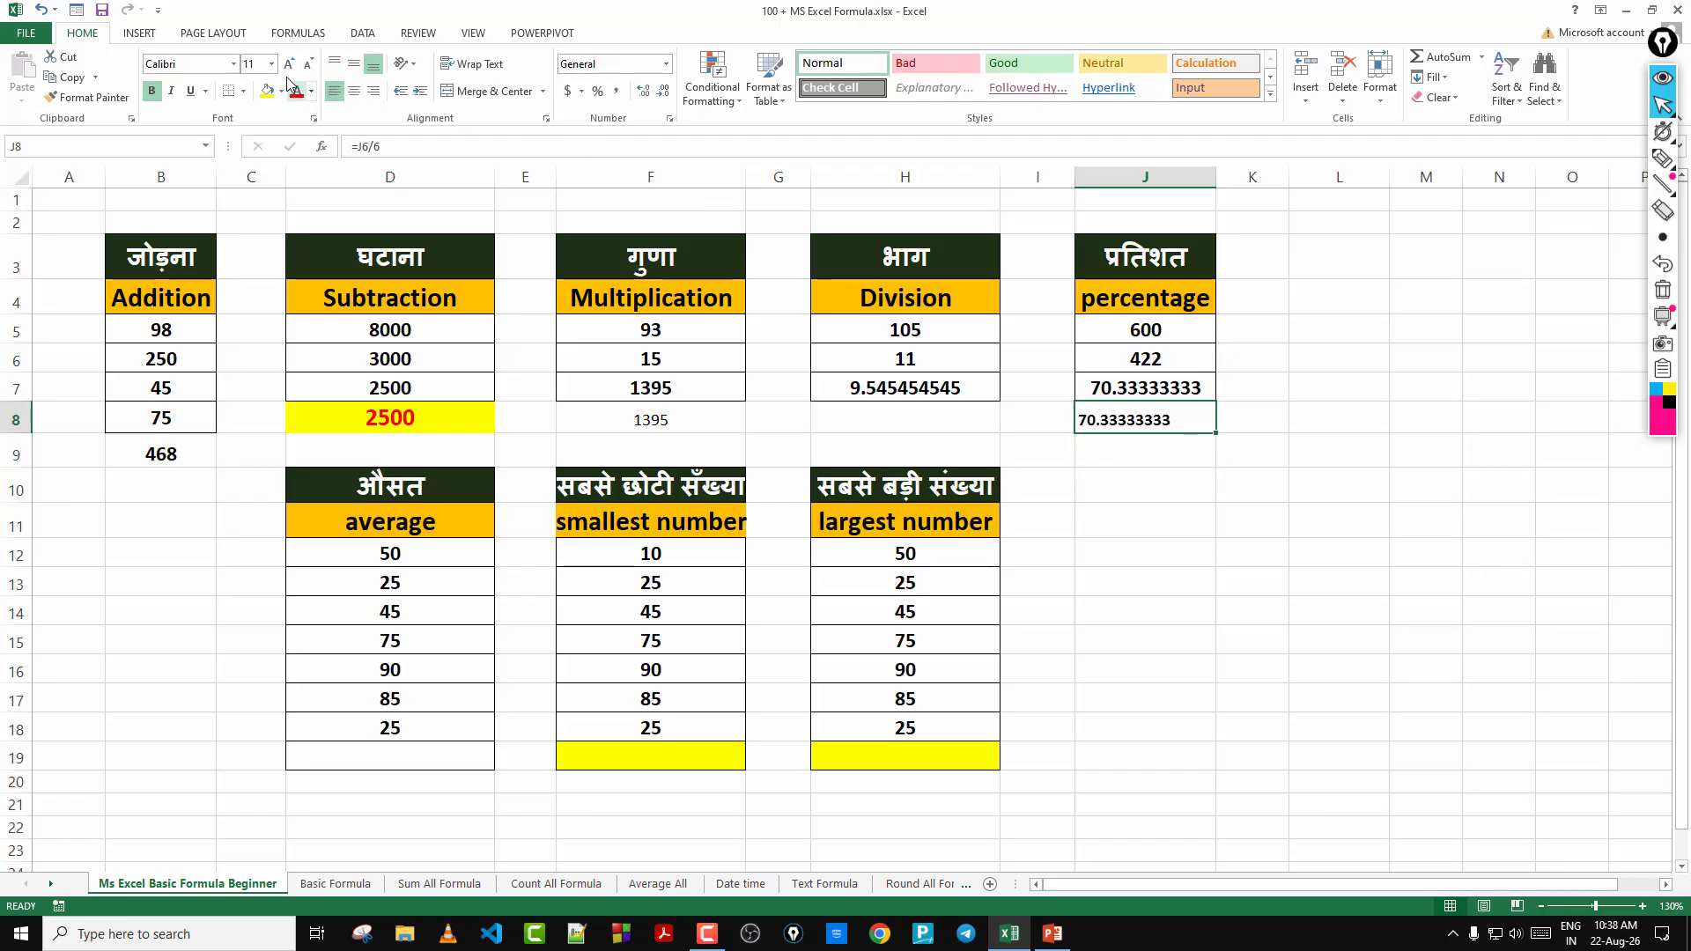
click(288, 64)
click(1353, 398)
Handwrite 422 × 100 over 600 below the percentage table, strike out the zeros, write 70.3 above, and erase all annotations
key(ctrl+shift+3)
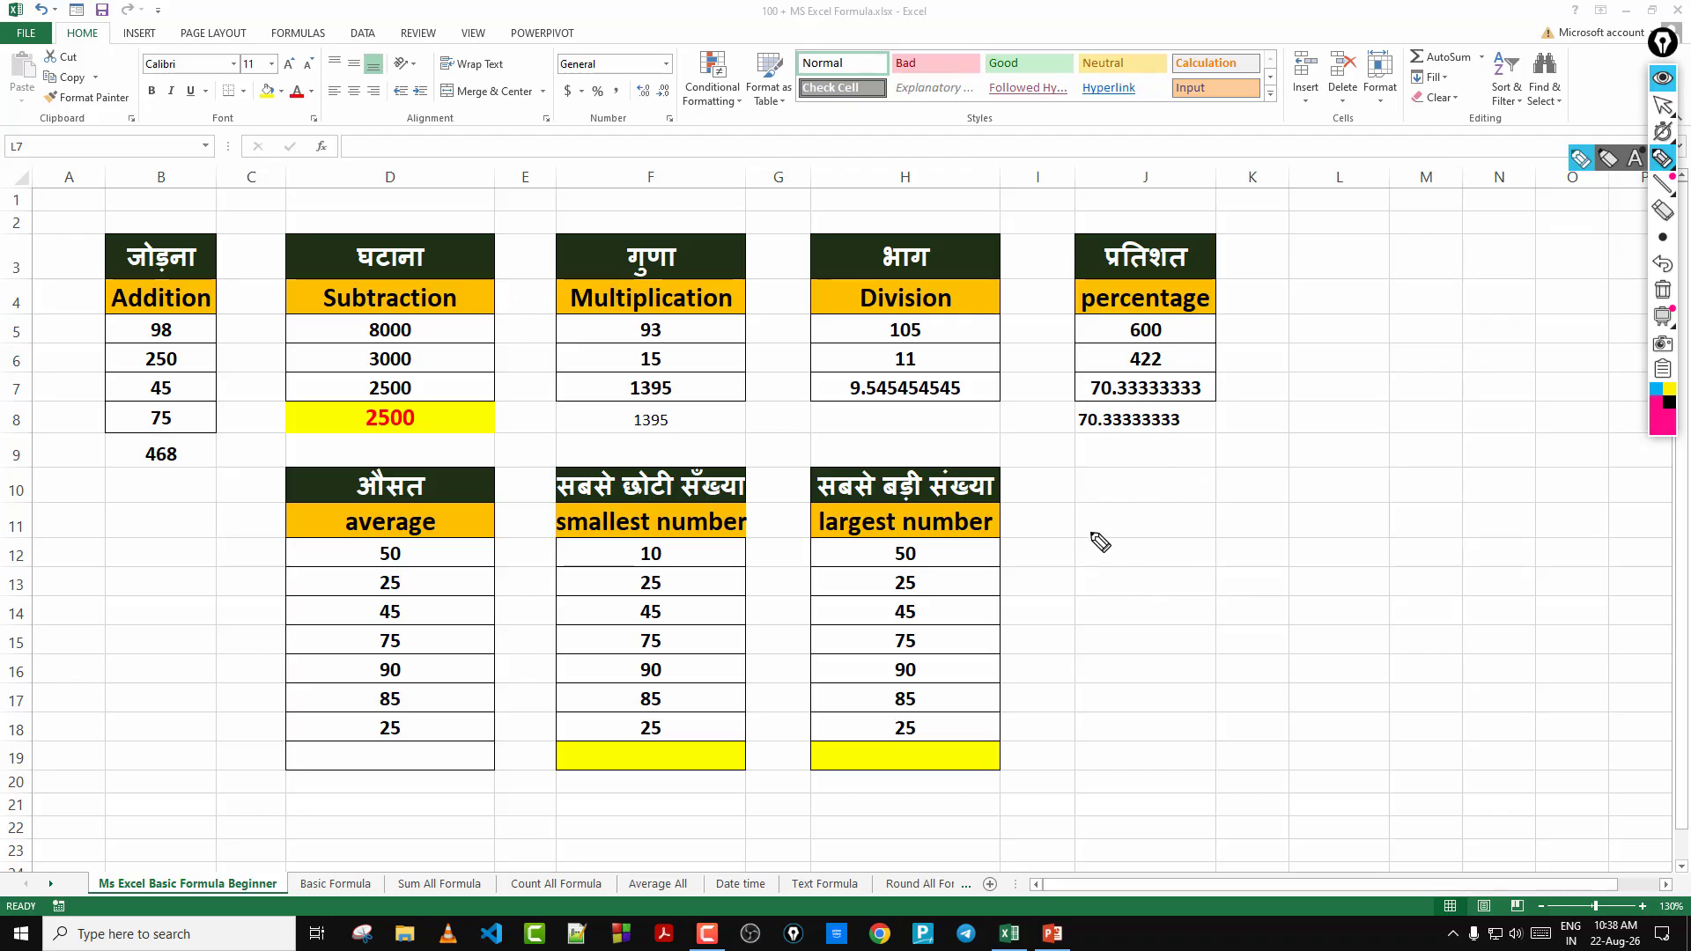
mouse_move(1088, 517)
mouse_down()
mouse_move(1140, 568)
mouse_move(1250, 521)
mouse_move(1246, 558)
mouse_up()
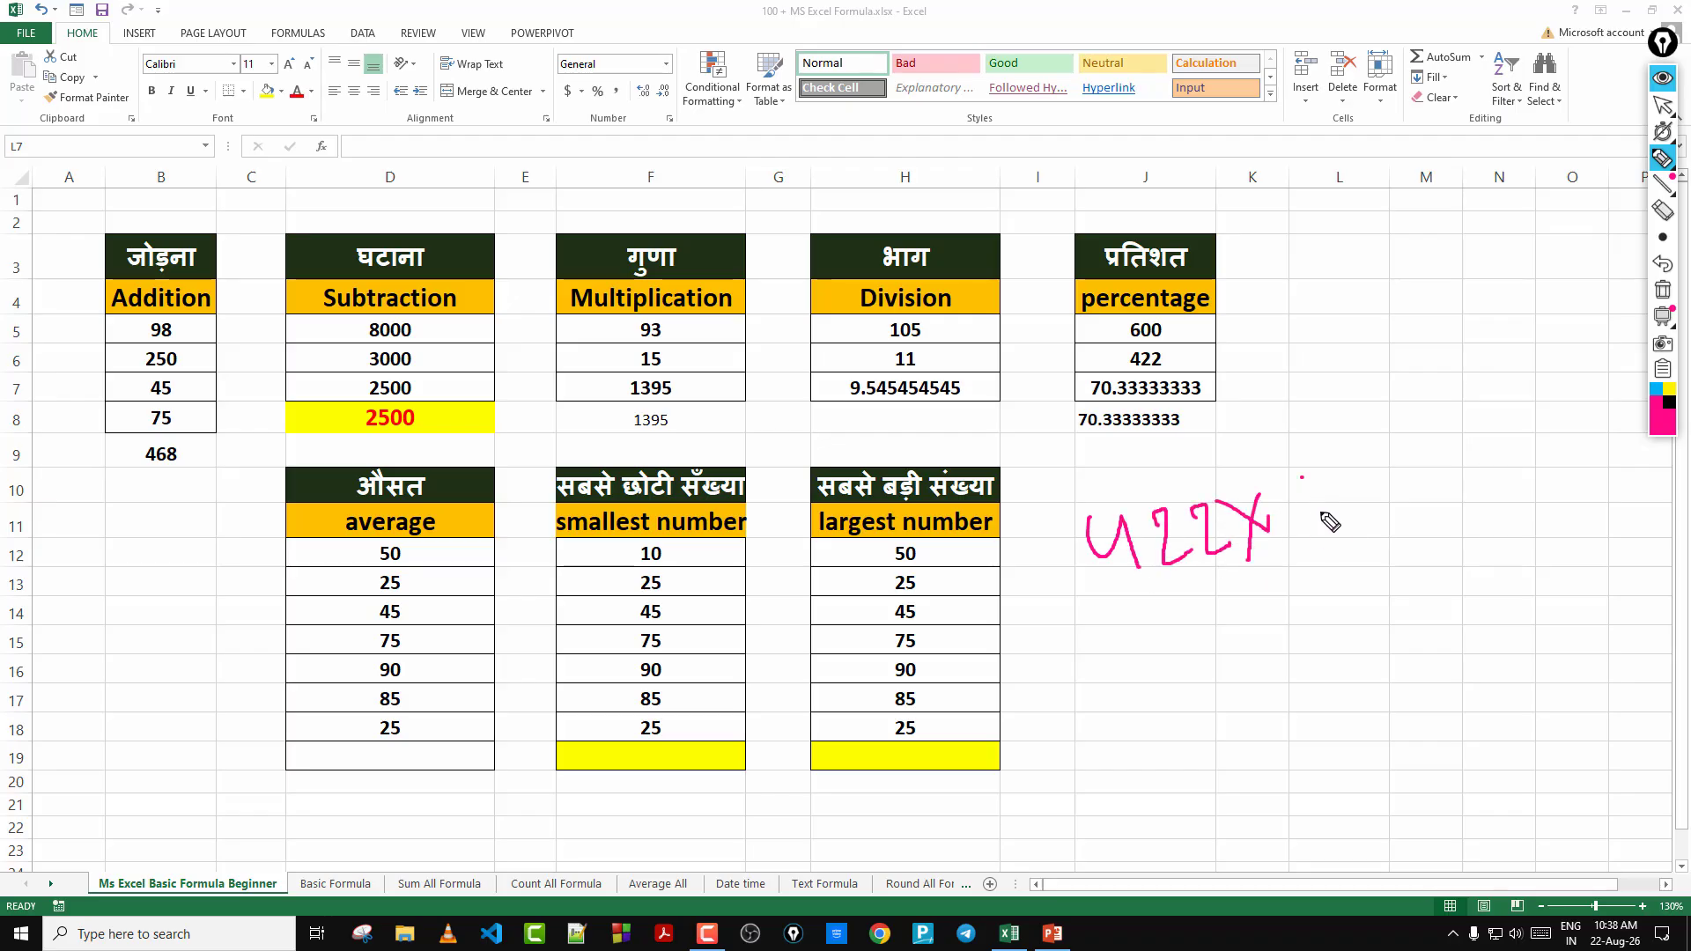
mouse_move(1303, 481)
mouse_down()
mouse_move(1321, 525)
mouse_move(1400, 470)
mouse_move(1104, 626)
mouse_up()
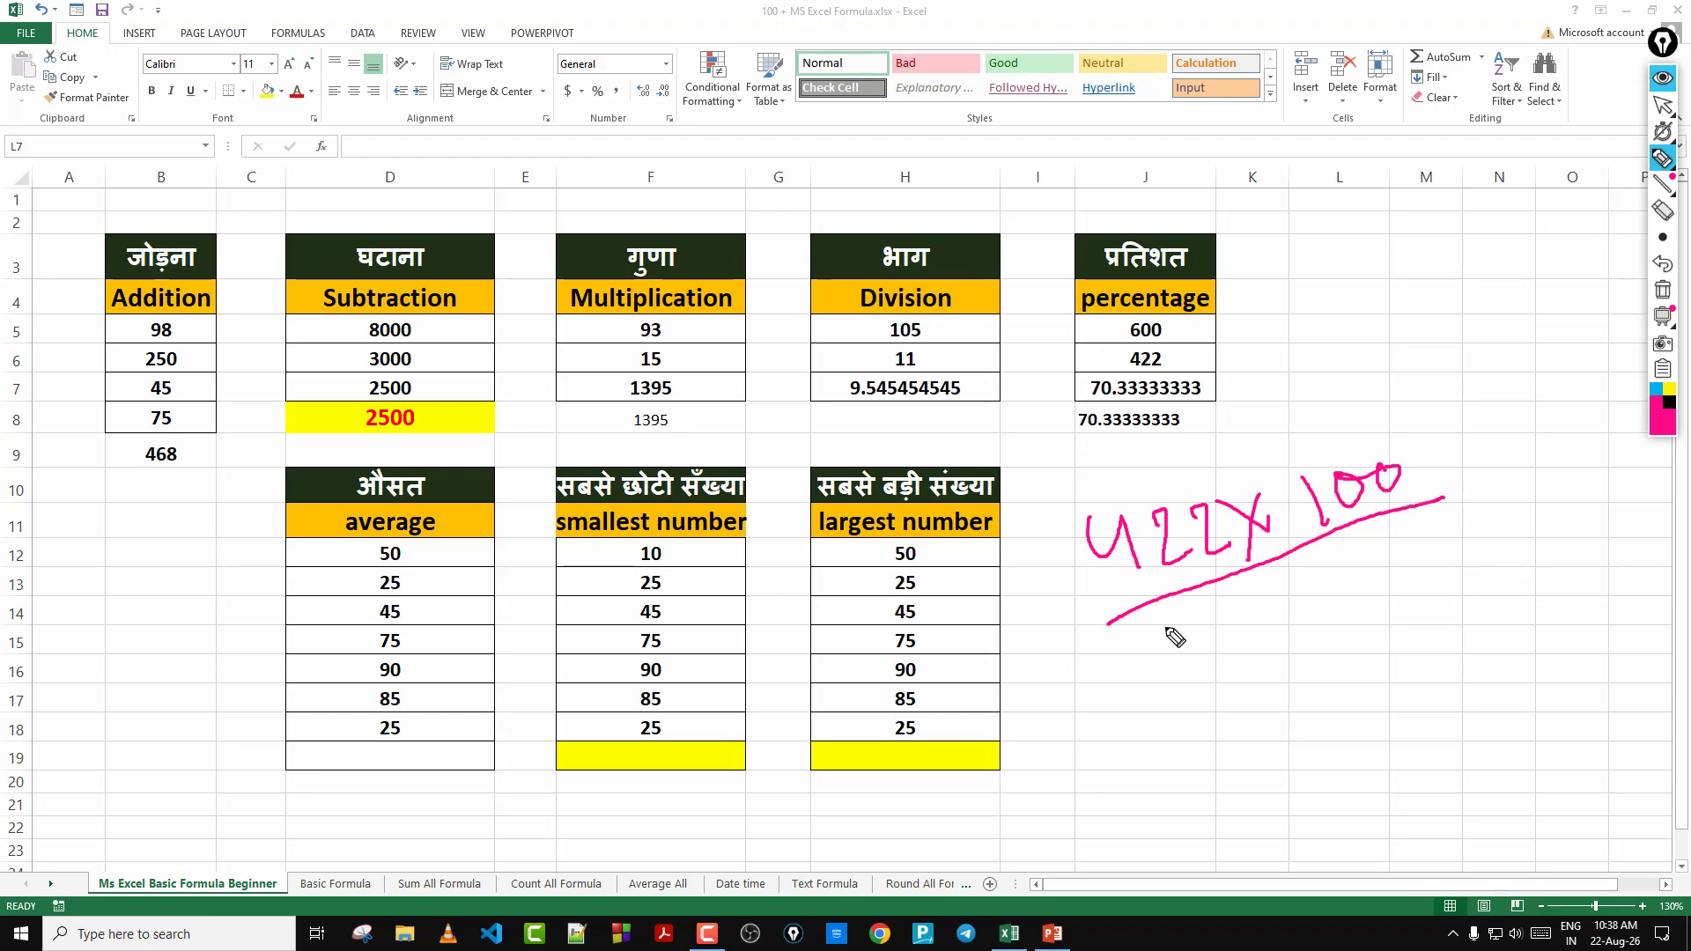
drag(1264, 587, 1222, 647)
drag(1339, 588, 1340, 591)
mouse_move(1419, 550)
mouse_down()
mouse_move(1402, 591)
mouse_move(1432, 564)
mouse_move(1327, 691)
mouse_up()
drag(1340, 578, 1311, 683)
mouse_move(1400, 440)
mouse_down()
mouse_move(1365, 533)
mouse_move(1356, 521)
mouse_up()
drag(1205, 608, 1199, 676)
drag(1242, 523, 1096, 604)
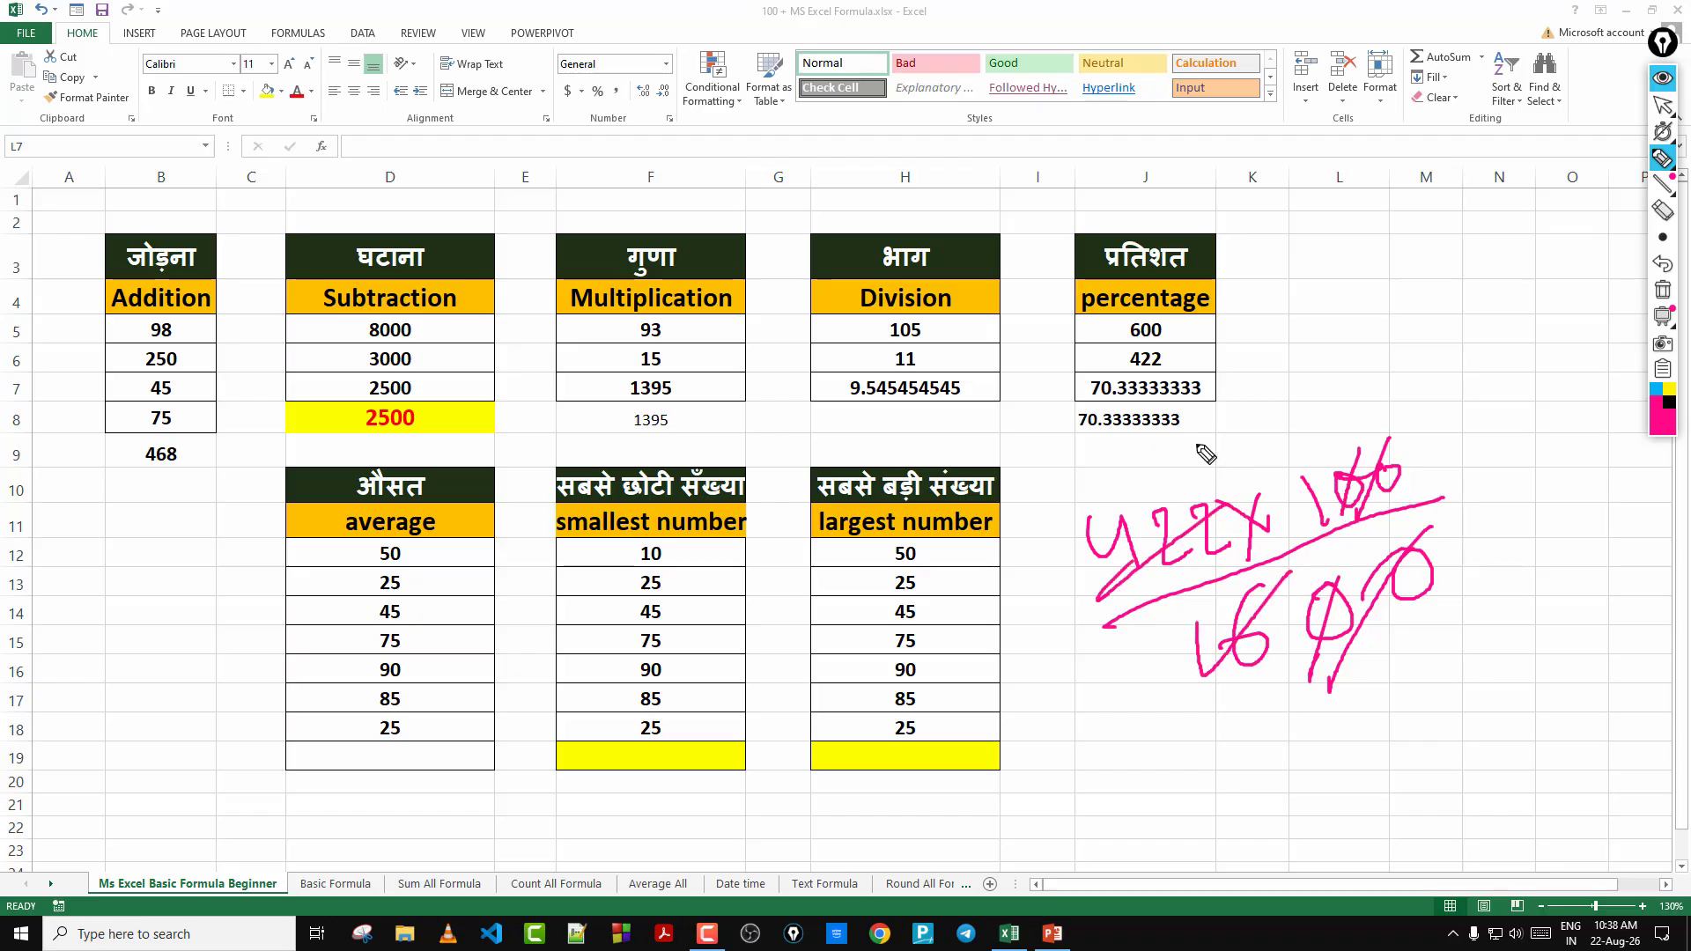
mouse_move(1187, 442)
mouse_down()
mouse_move(1247, 456)
mouse_move(1289, 422)
mouse_move(1337, 425)
mouse_move(1355, 395)
mouse_up()
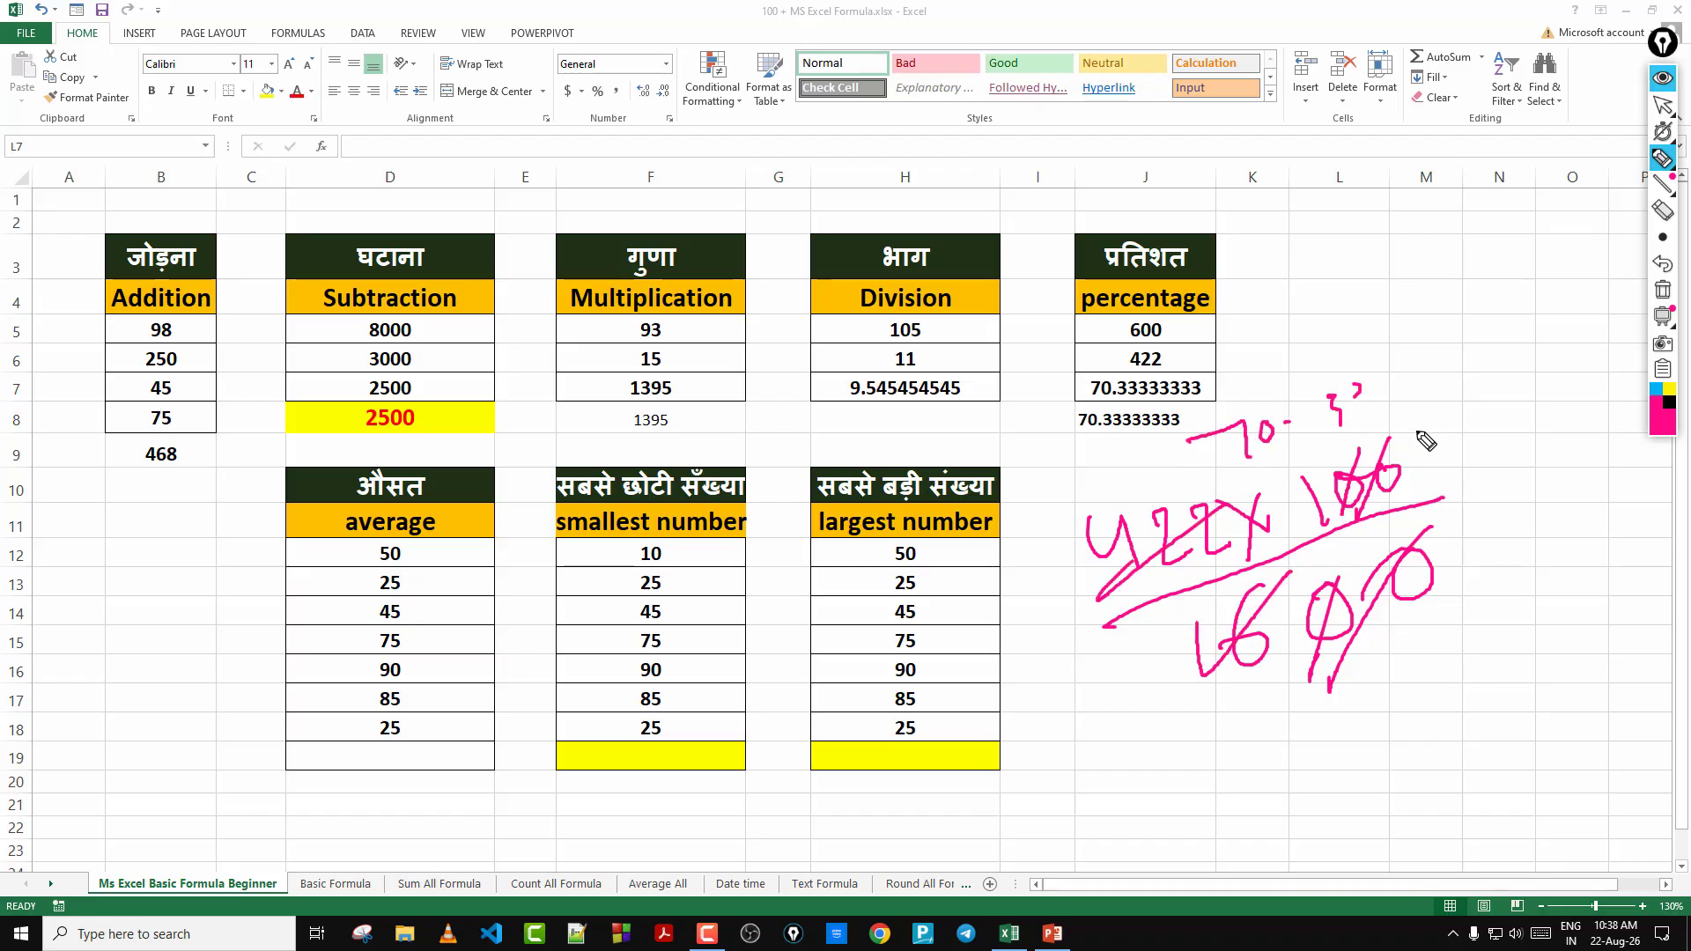
click(1662, 288)
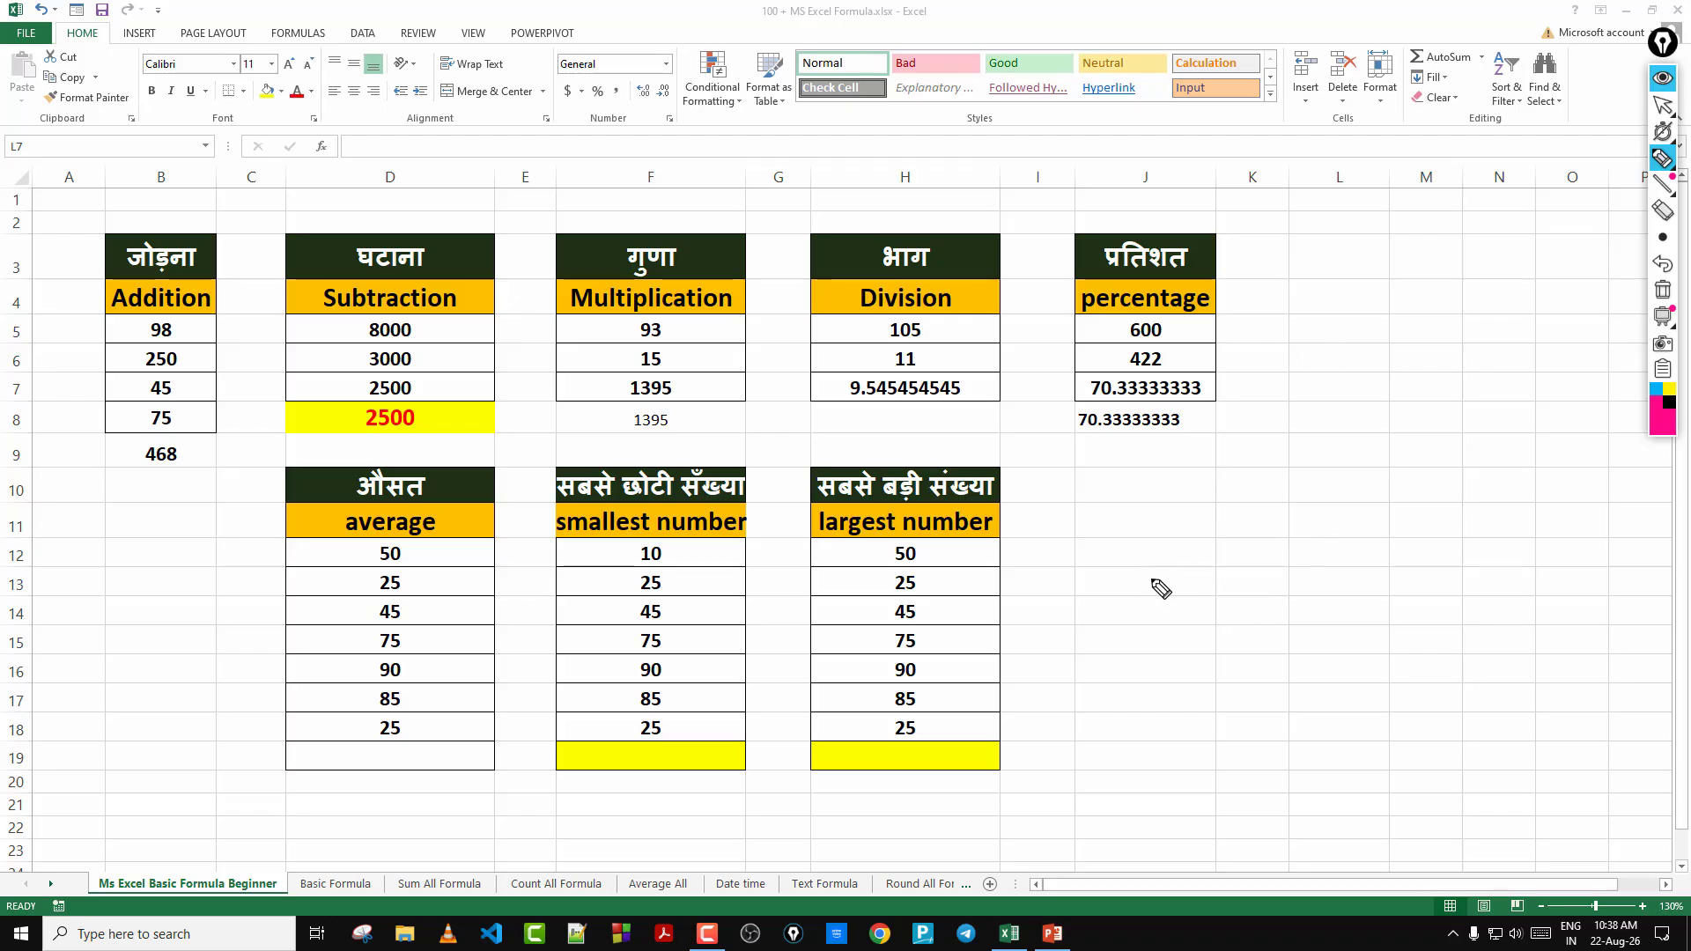
Draw a few more freehand pen marks below the percentage table, erase them and return to the normal pointer
mouse_move(1156, 537)
mouse_down()
mouse_move(1215, 570)
mouse_move(1314, 539)
mouse_move(1193, 634)
mouse_up()
drag(1339, 571, 1310, 605)
mouse_move(1295, 498)
mouse_down()
mouse_move(1111, 581)
mouse_move(1400, 471)
mouse_up()
click(1662, 289)
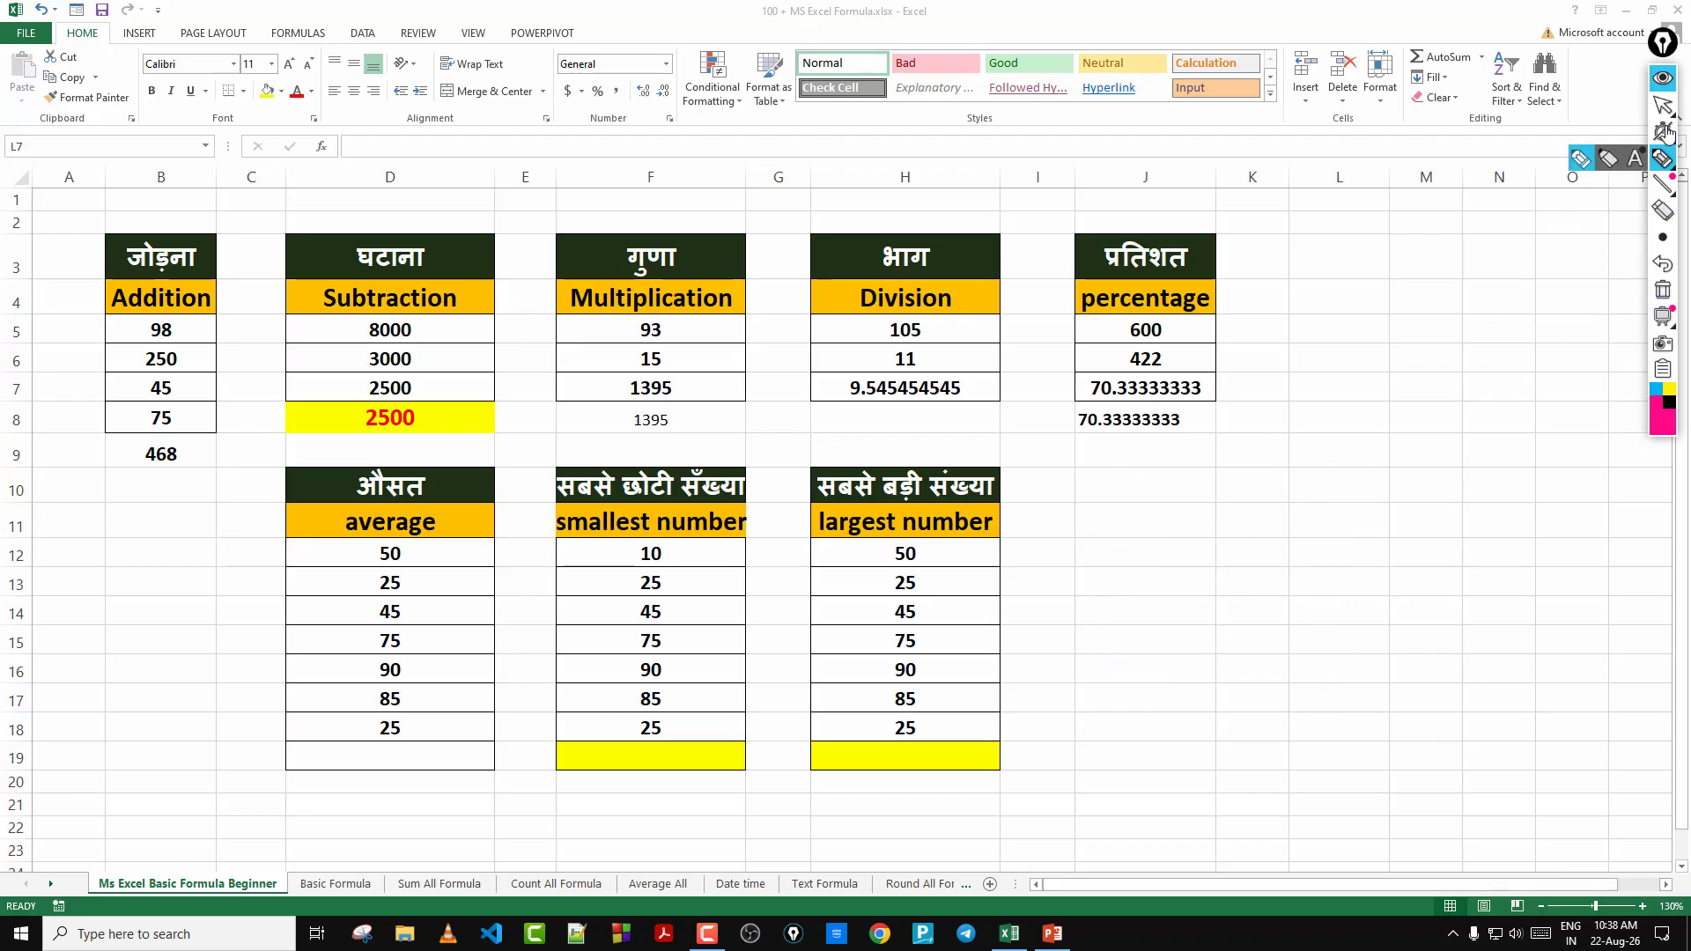
click(1662, 105)
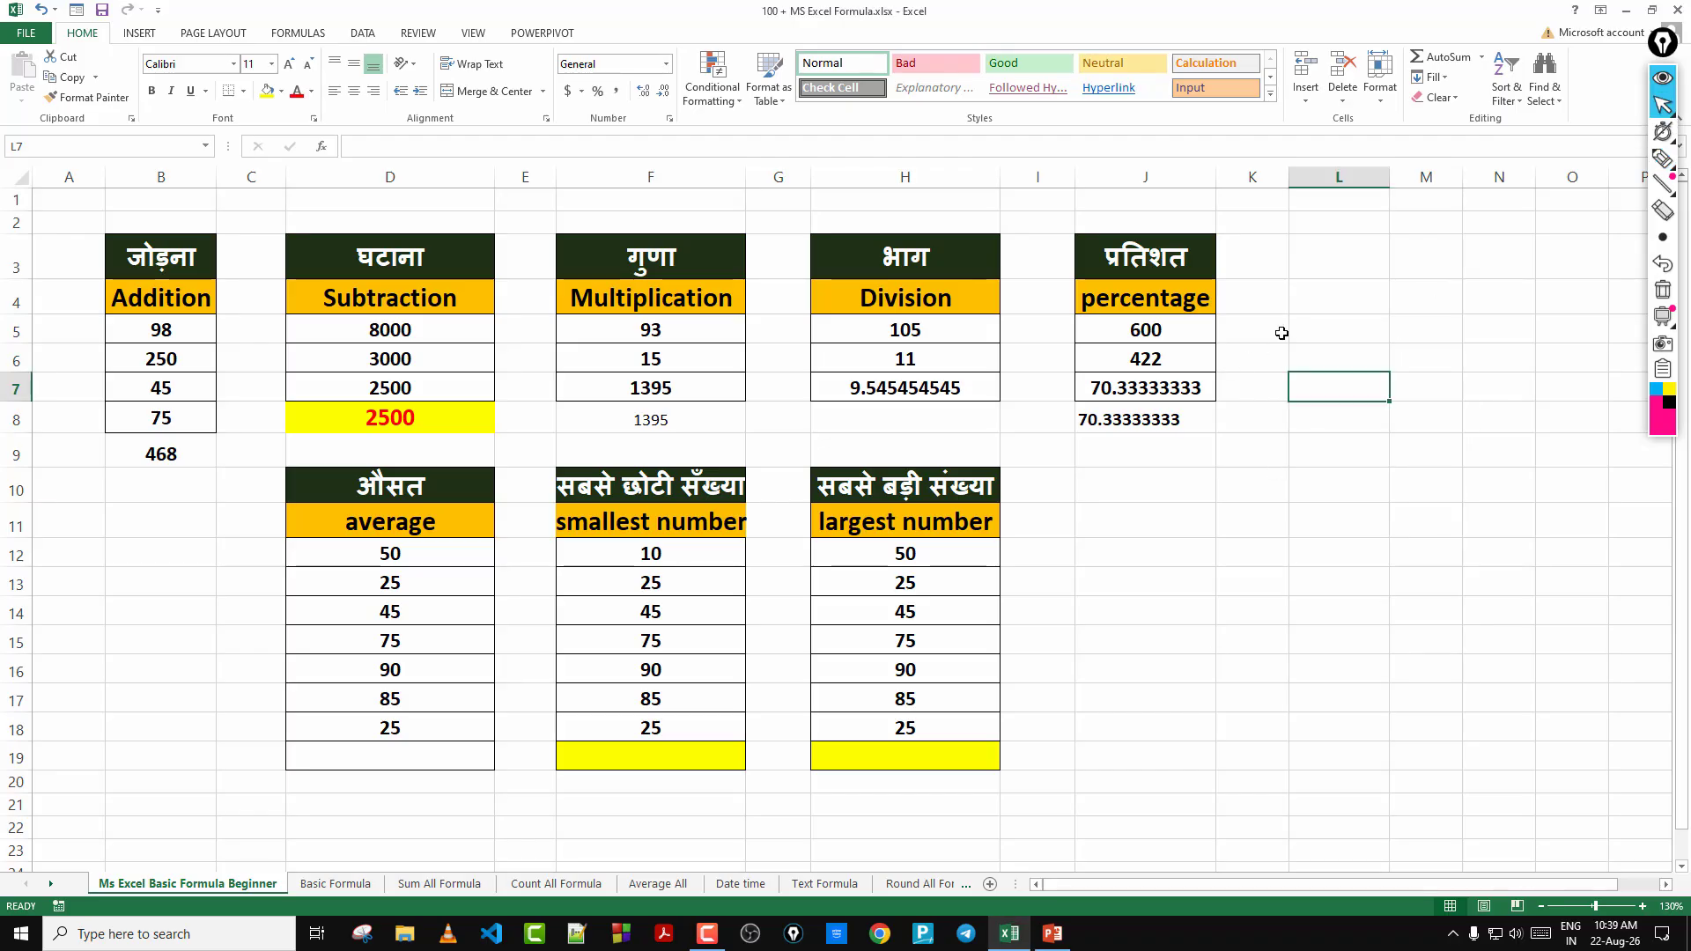
Enter 1000 in L5 and 20% in M5 as a new percentage example
click(1329, 328)
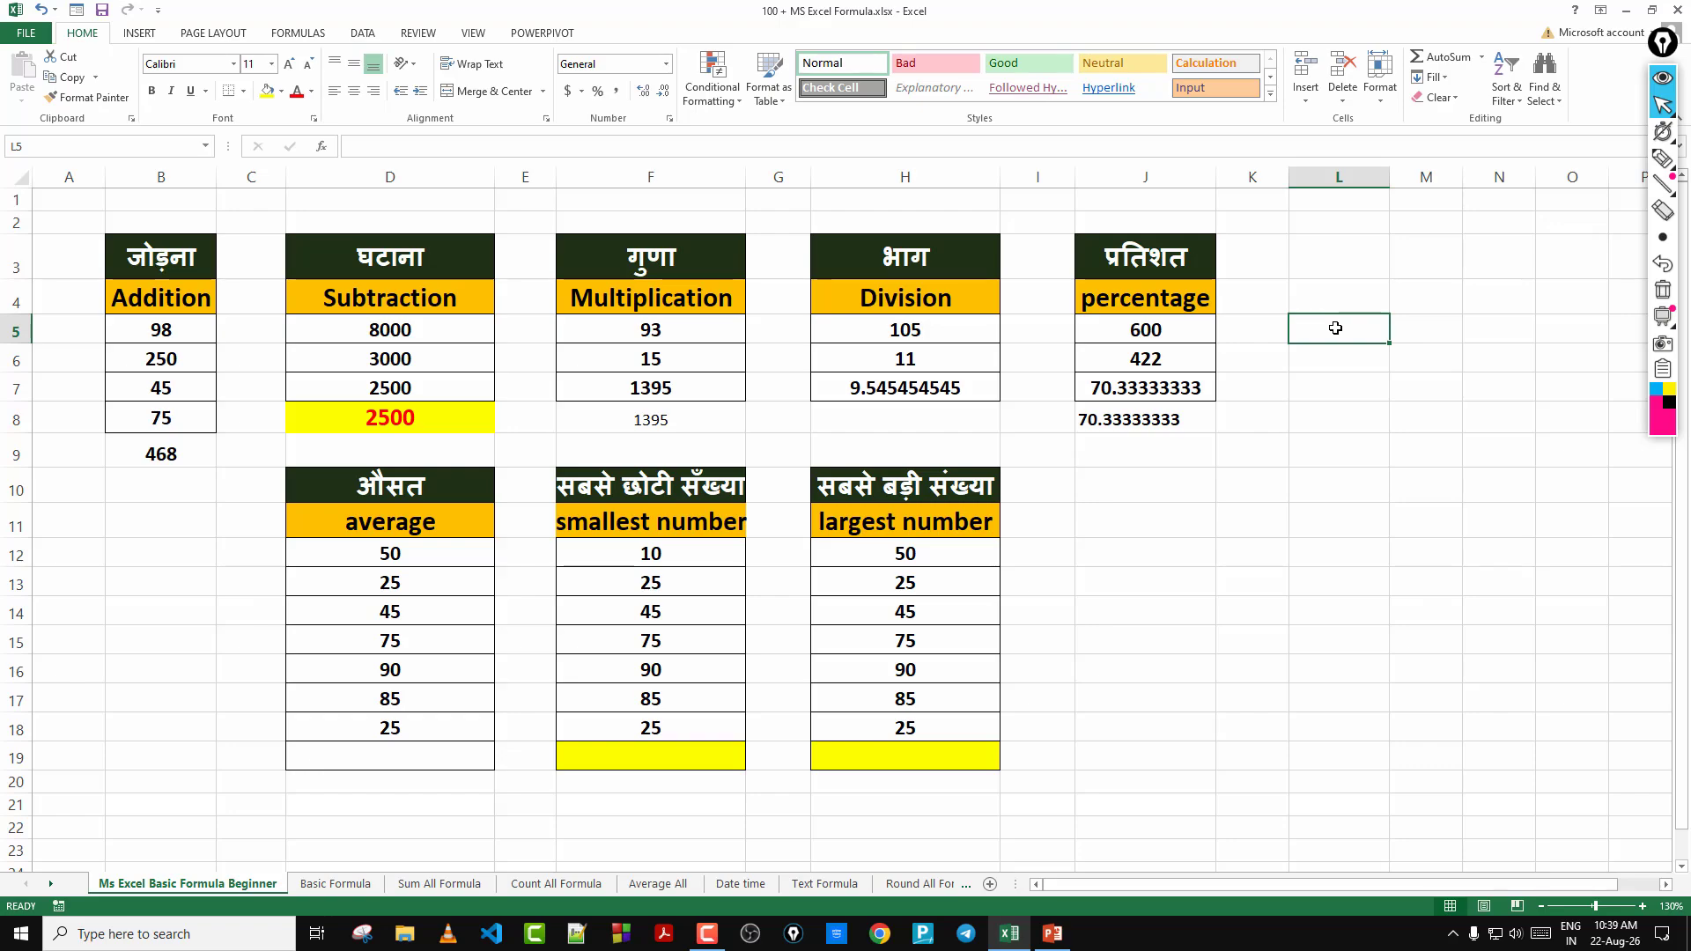
text(10000)
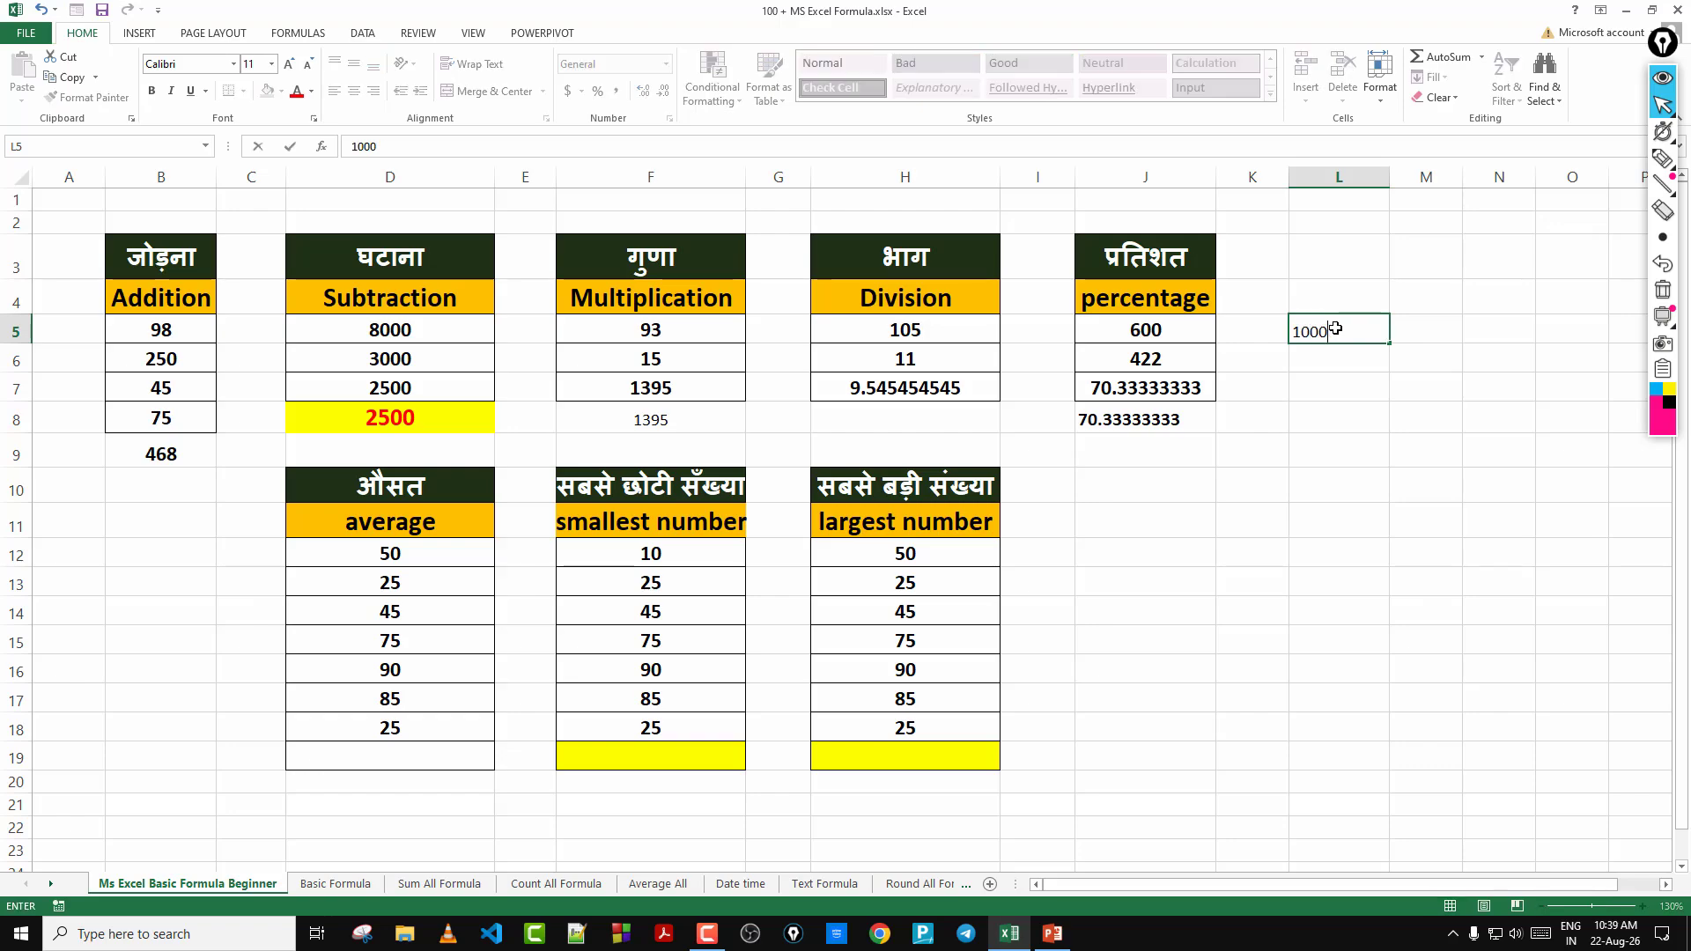
click(1414, 328)
text(20)
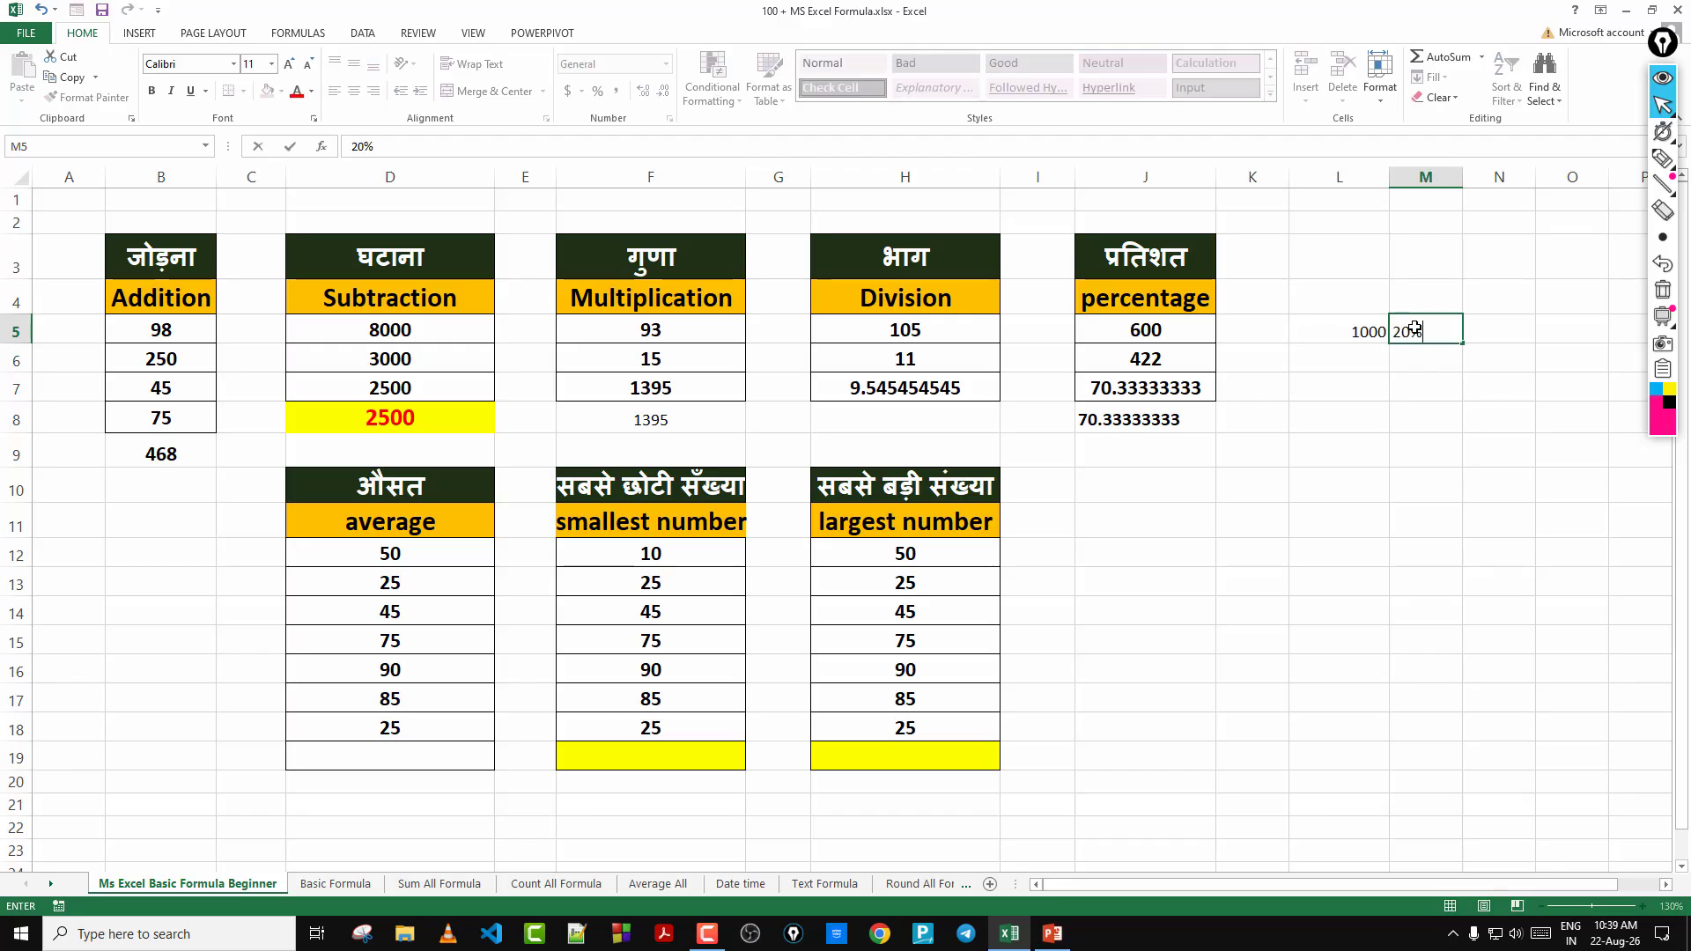
Calculate 20% of the amount in M6 with the formula =L5*M5
click(1420, 358)
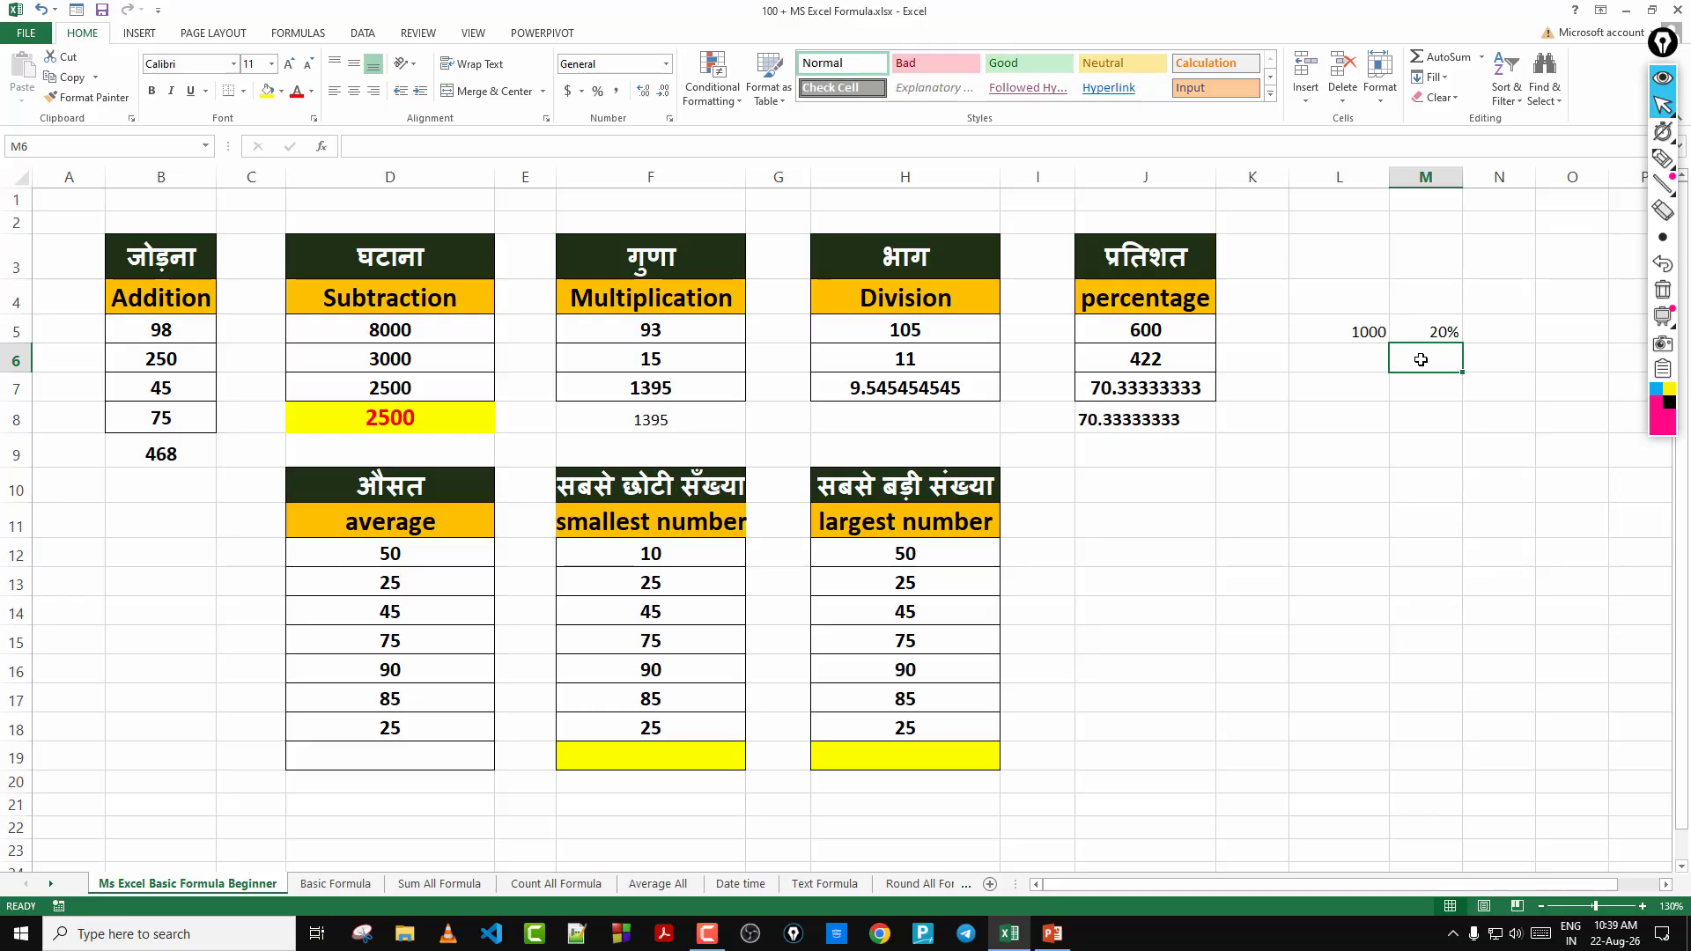
text(=)
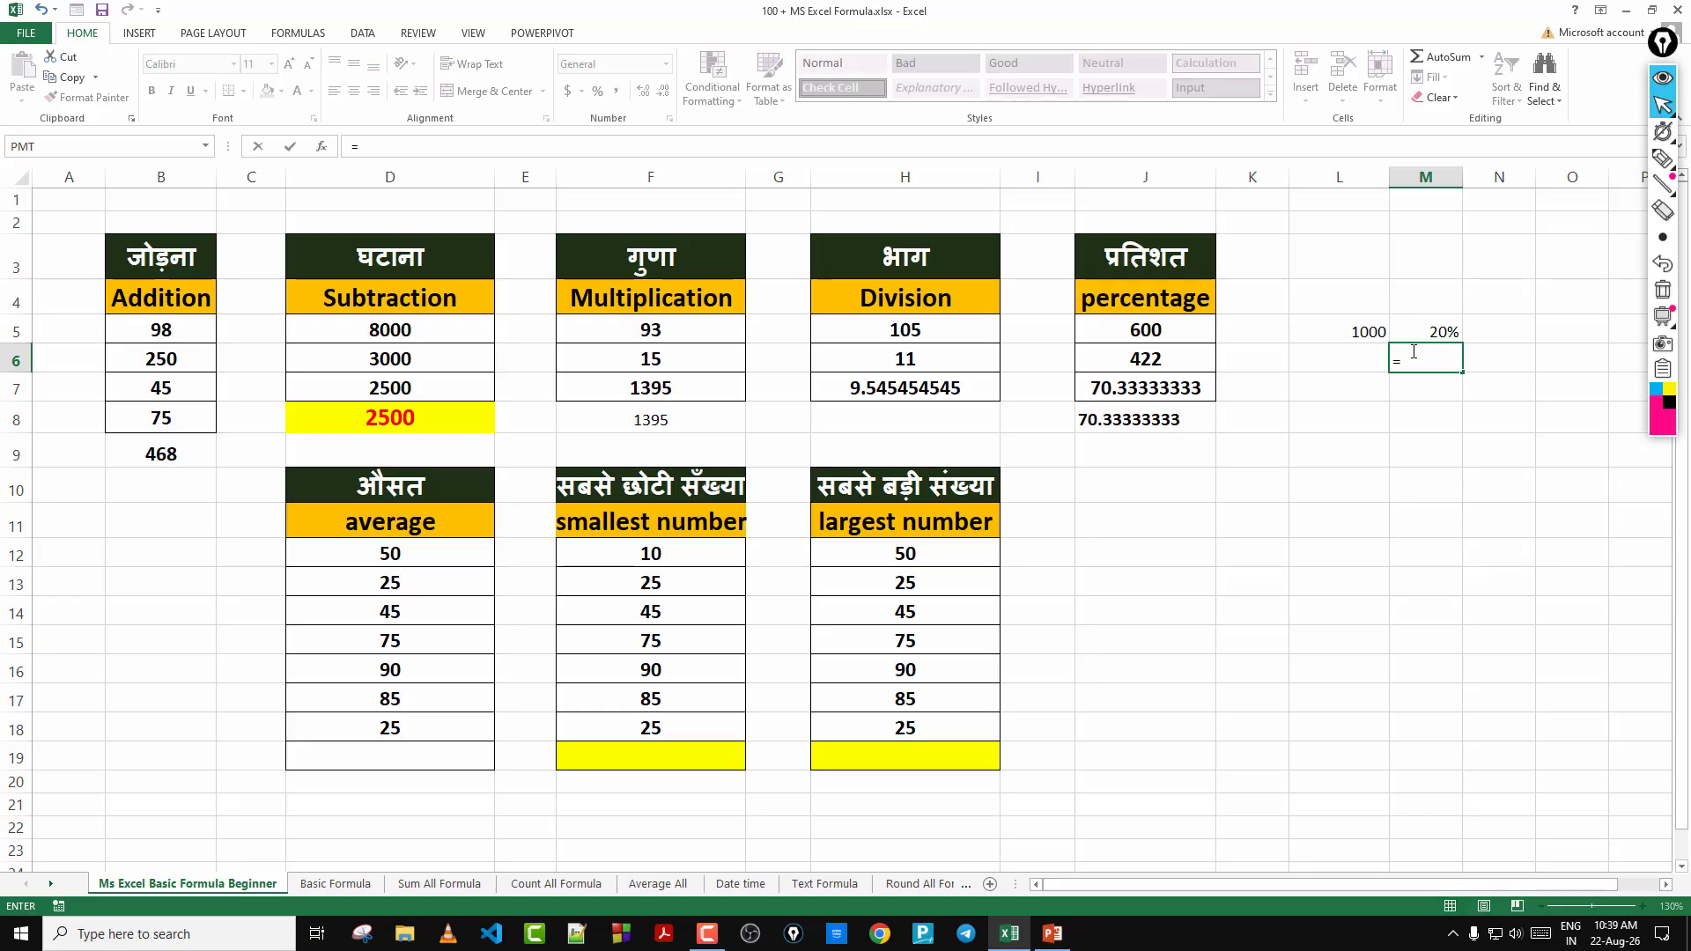
click(1377, 331)
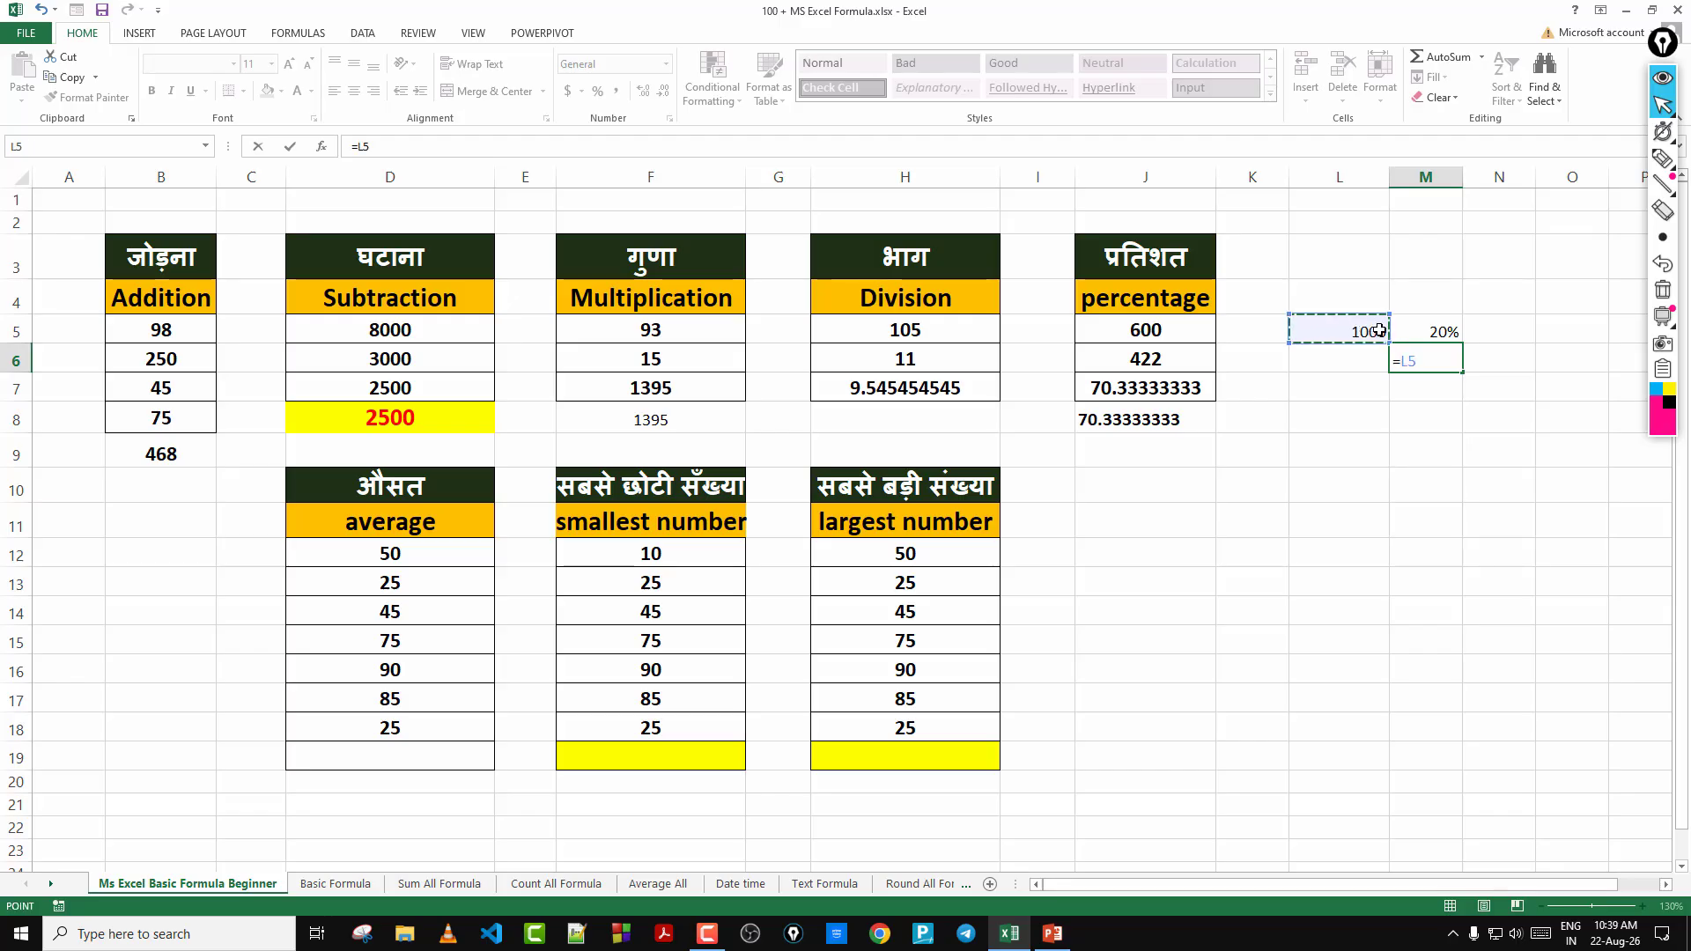
text(*)
click(1429, 327)
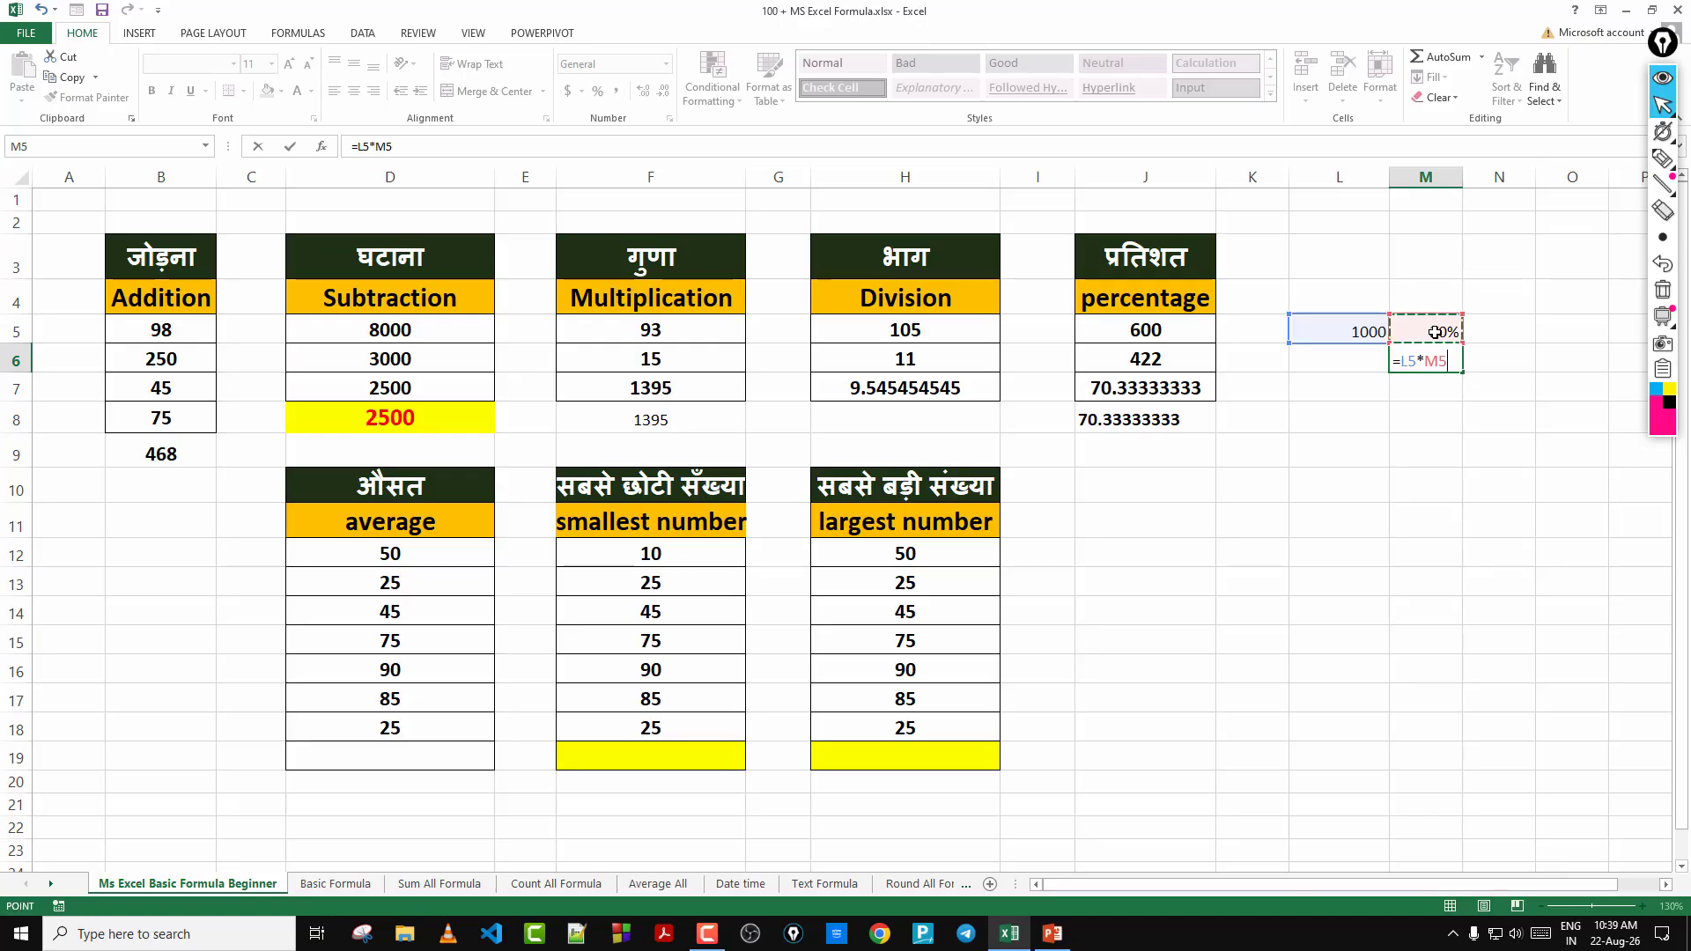
key(Return)
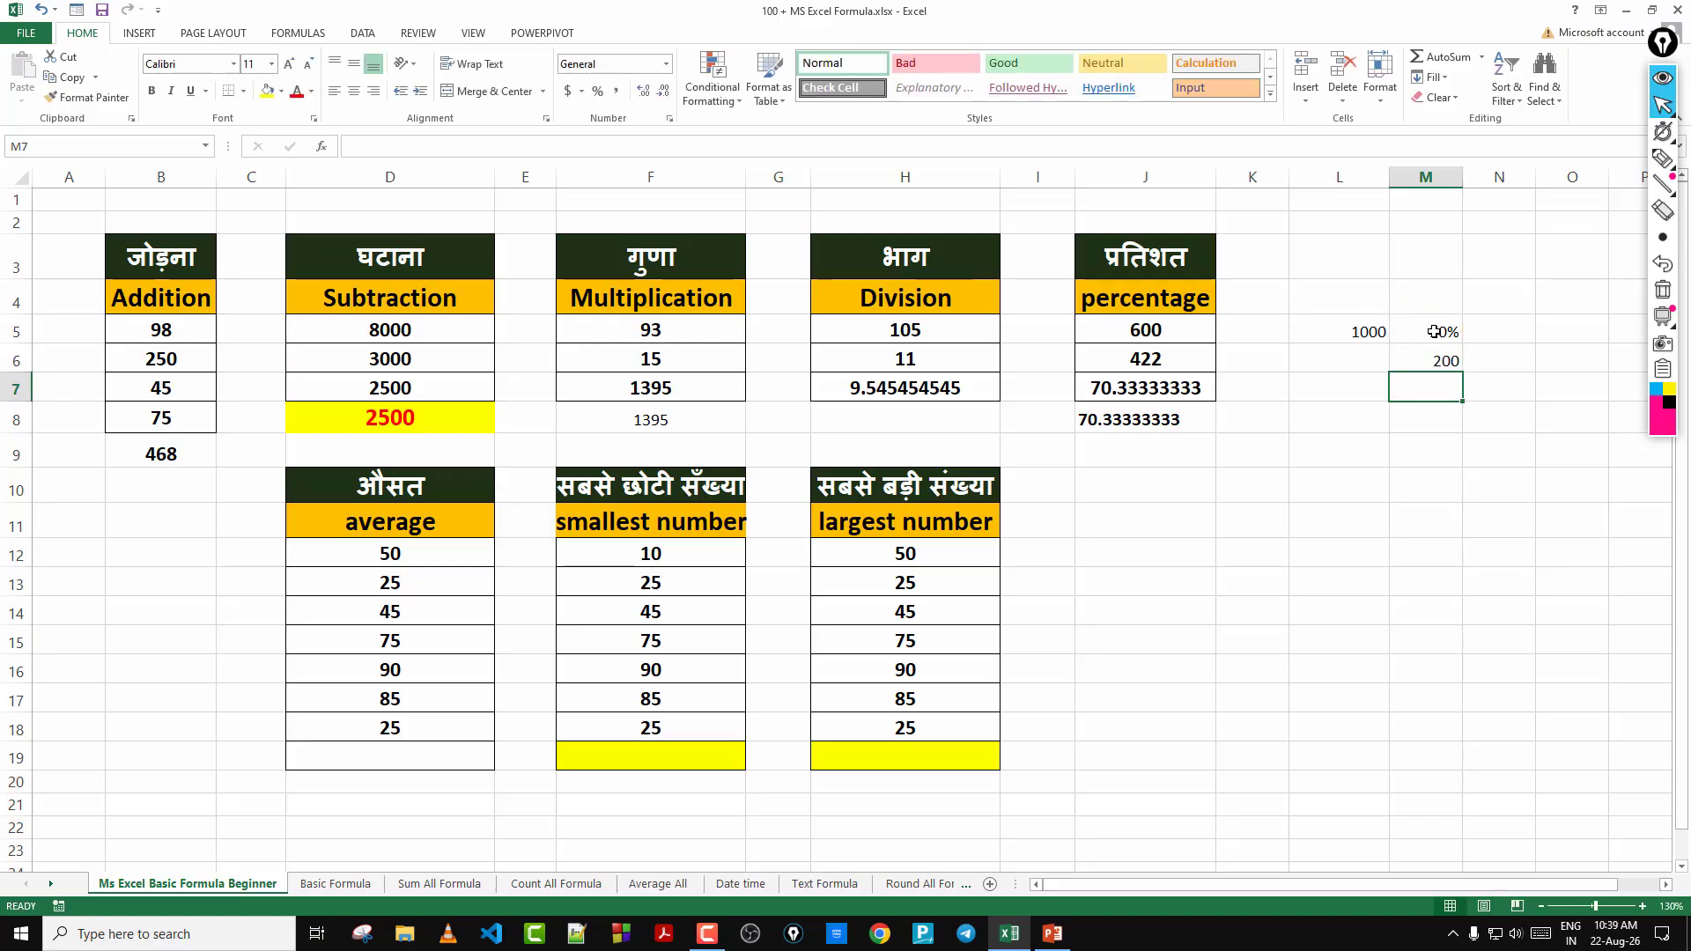
Subtract the percentage amount from the original value in M8 with the formula =L5-M6
click(1446, 363)
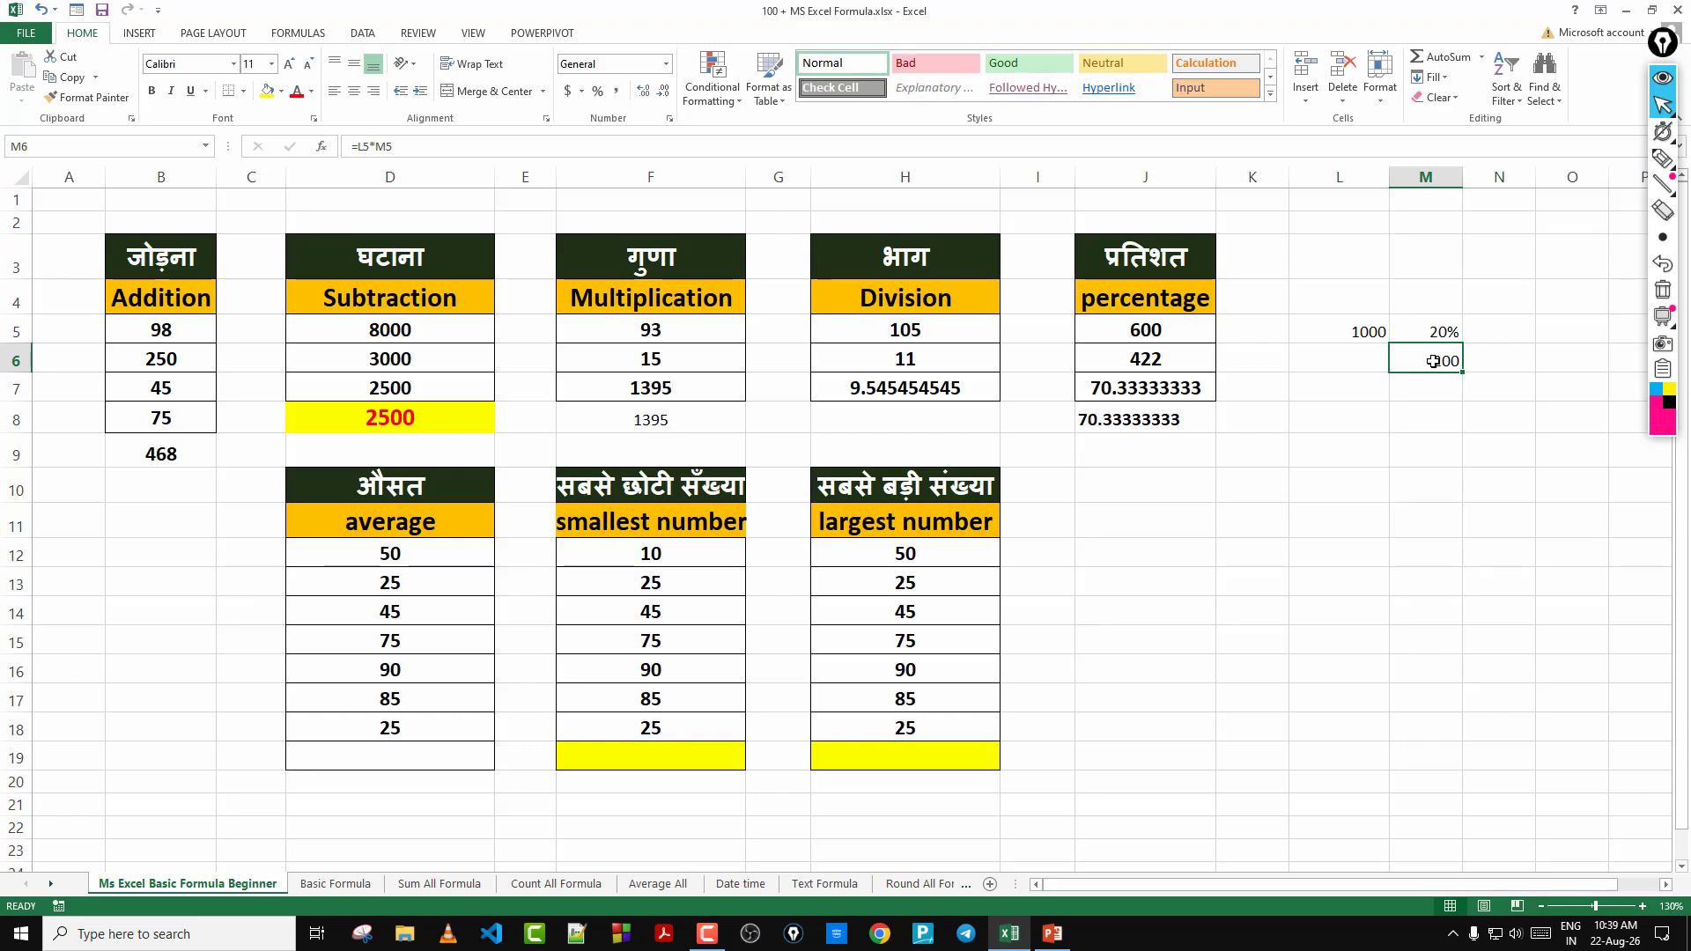
click(1423, 426)
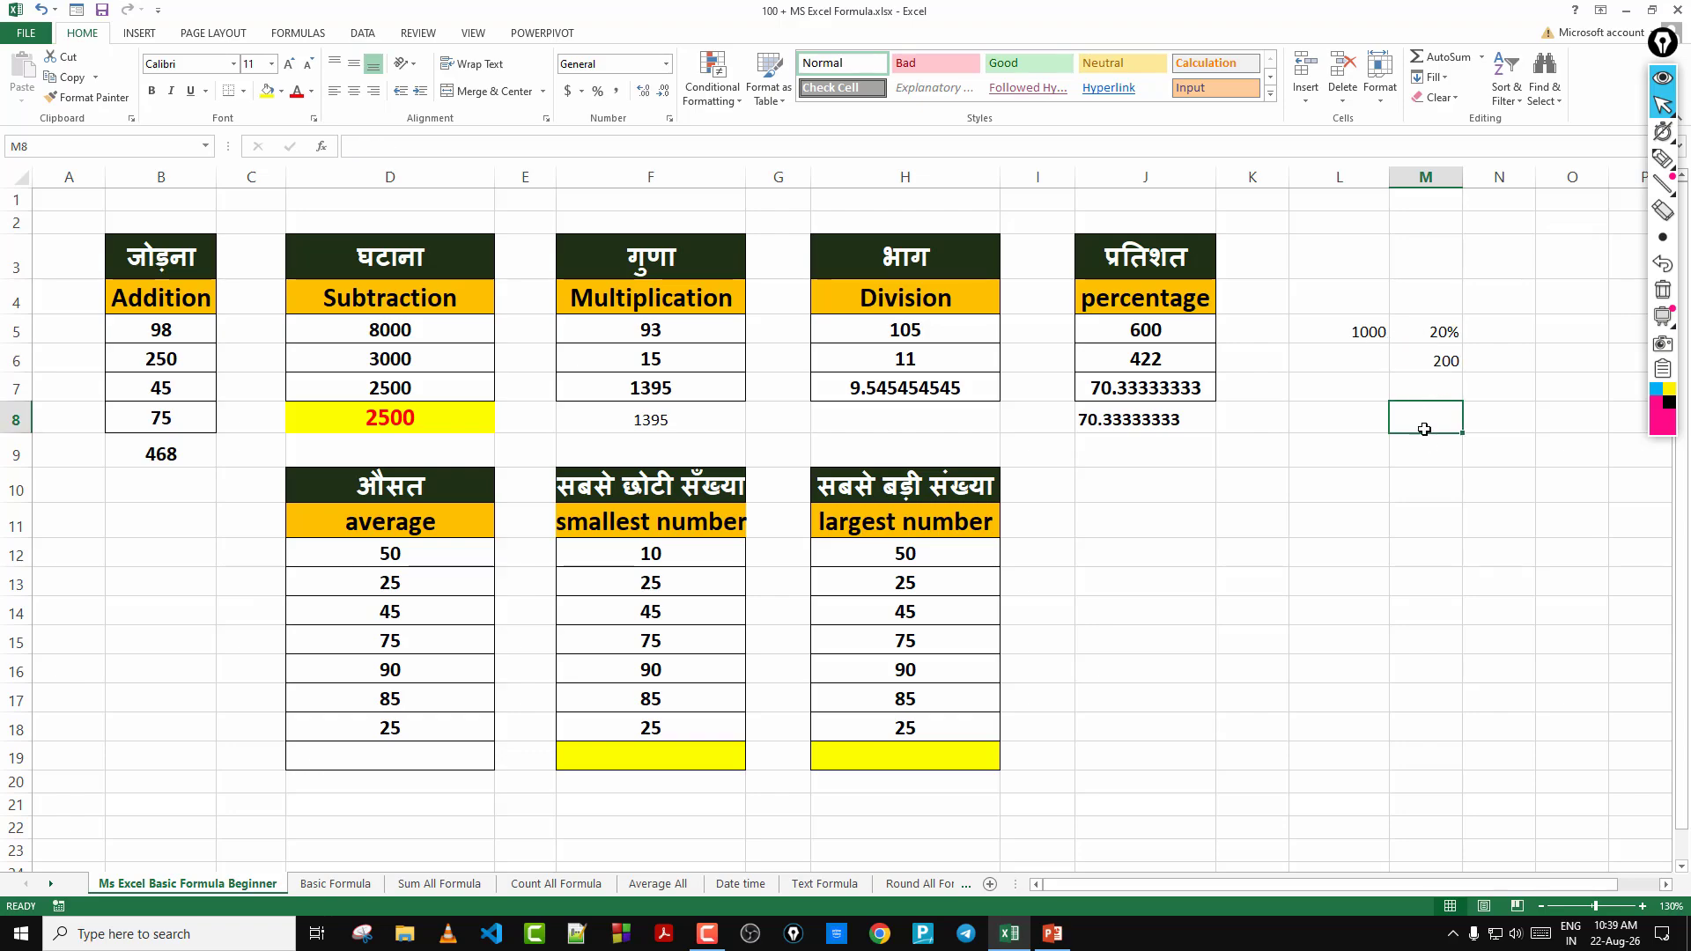
text(=)
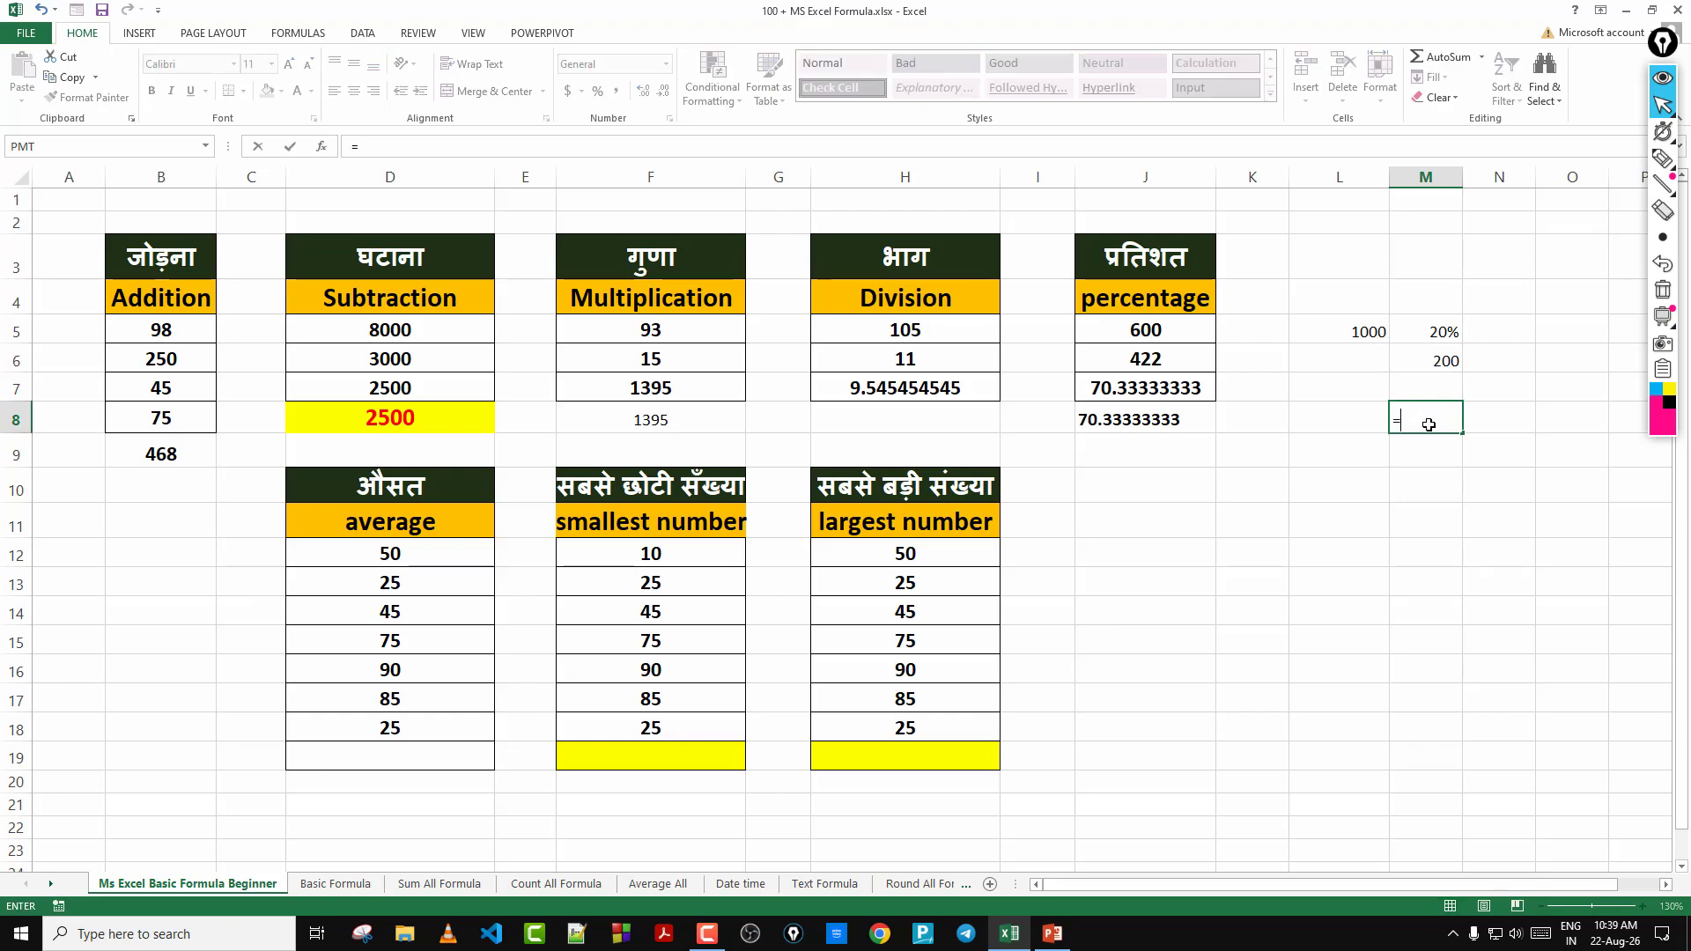
click(1362, 331)
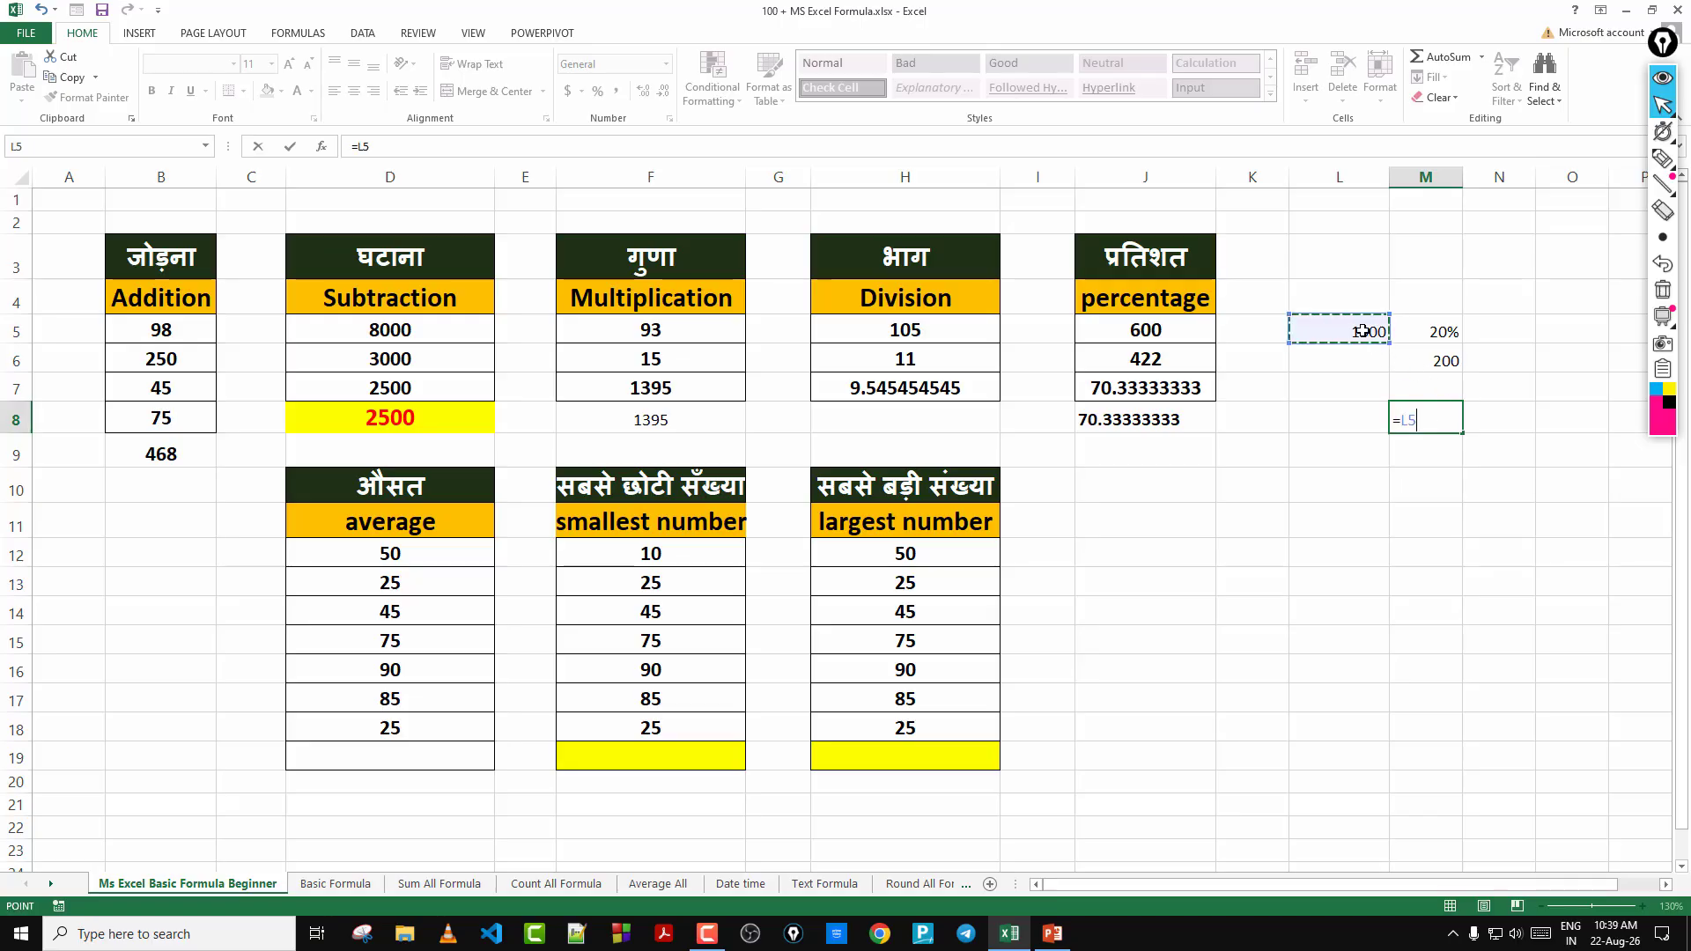
text(-)
click(1415, 368)
key(Return)
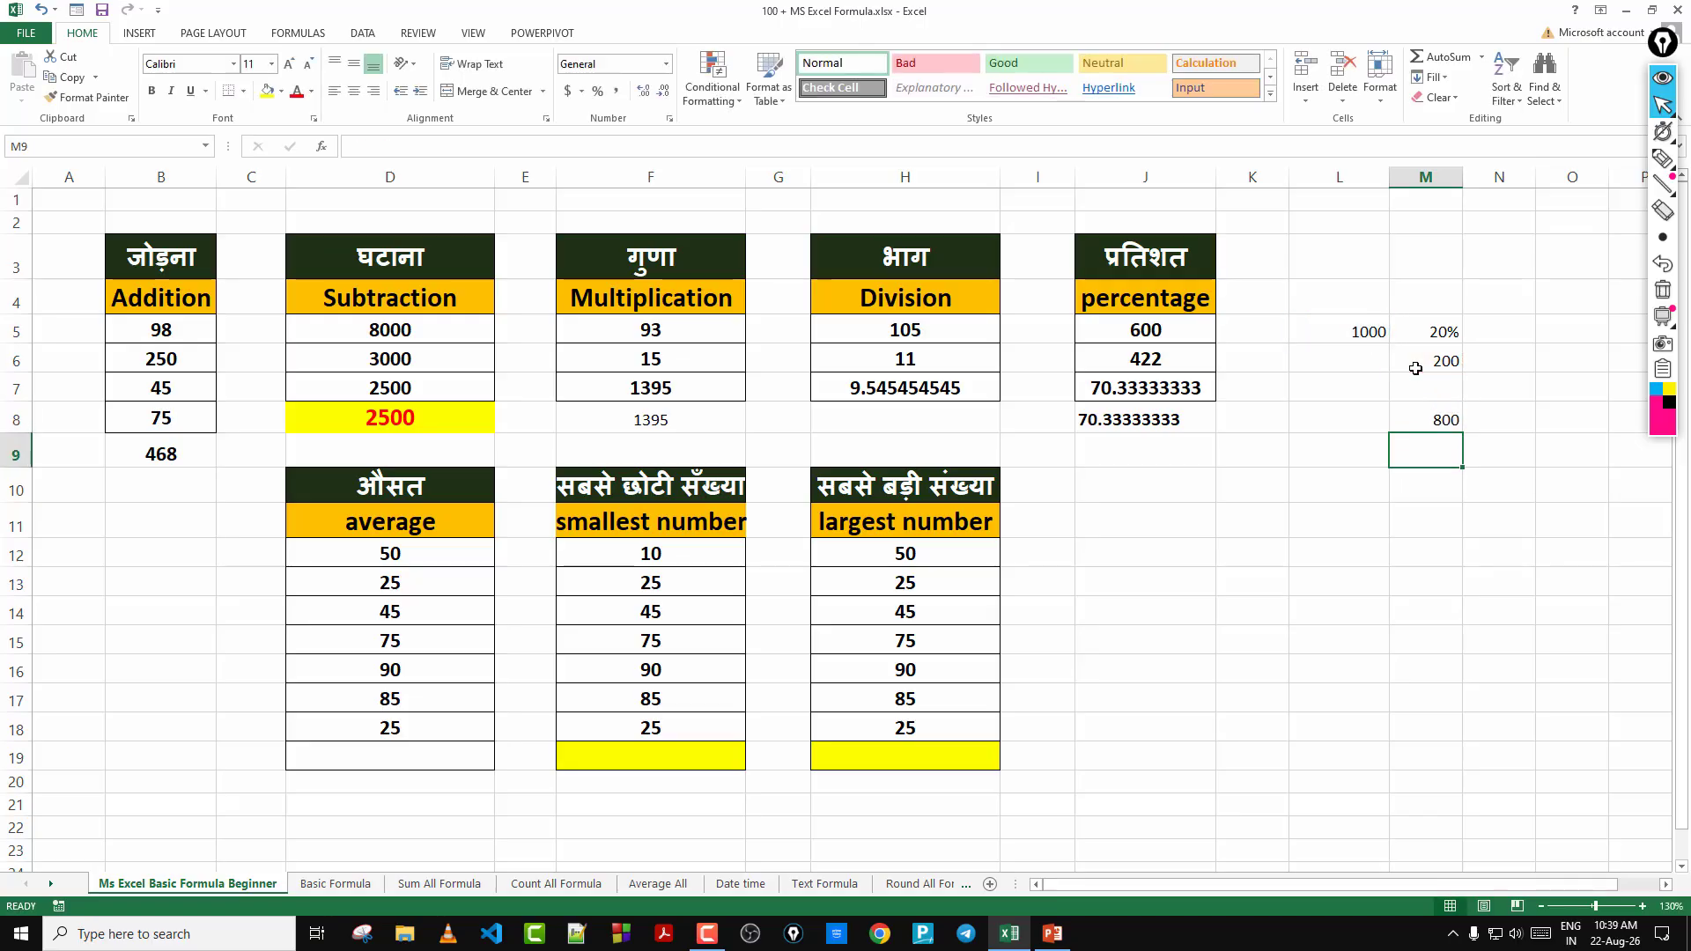
click(1440, 358)
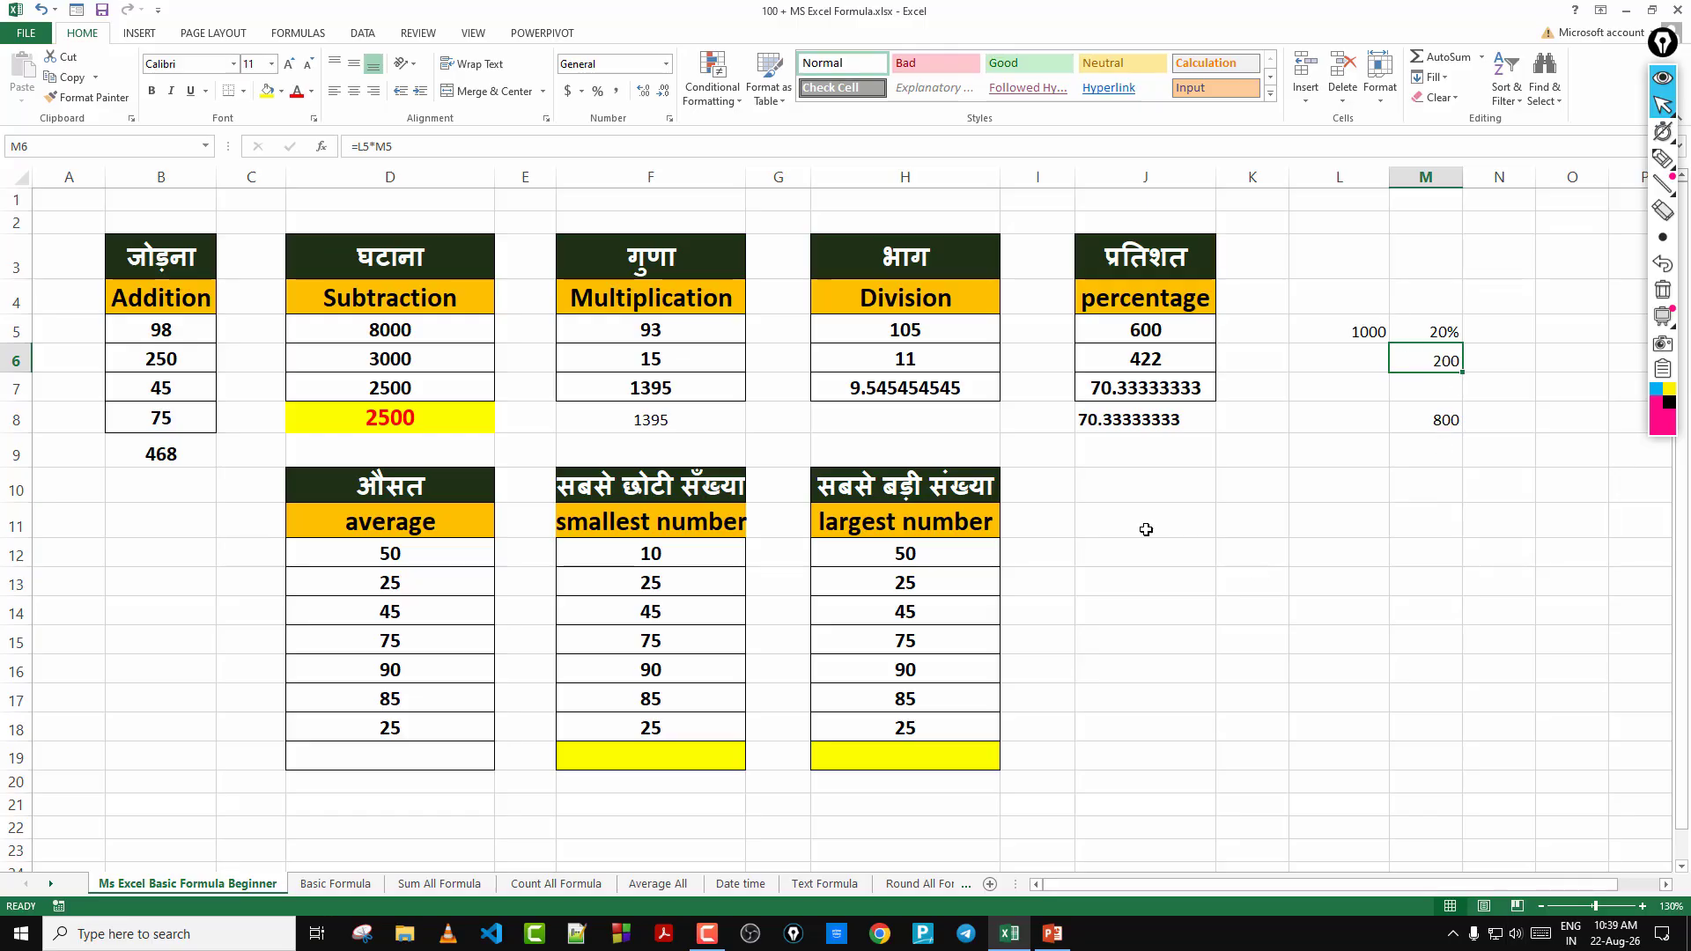
click(1329, 332)
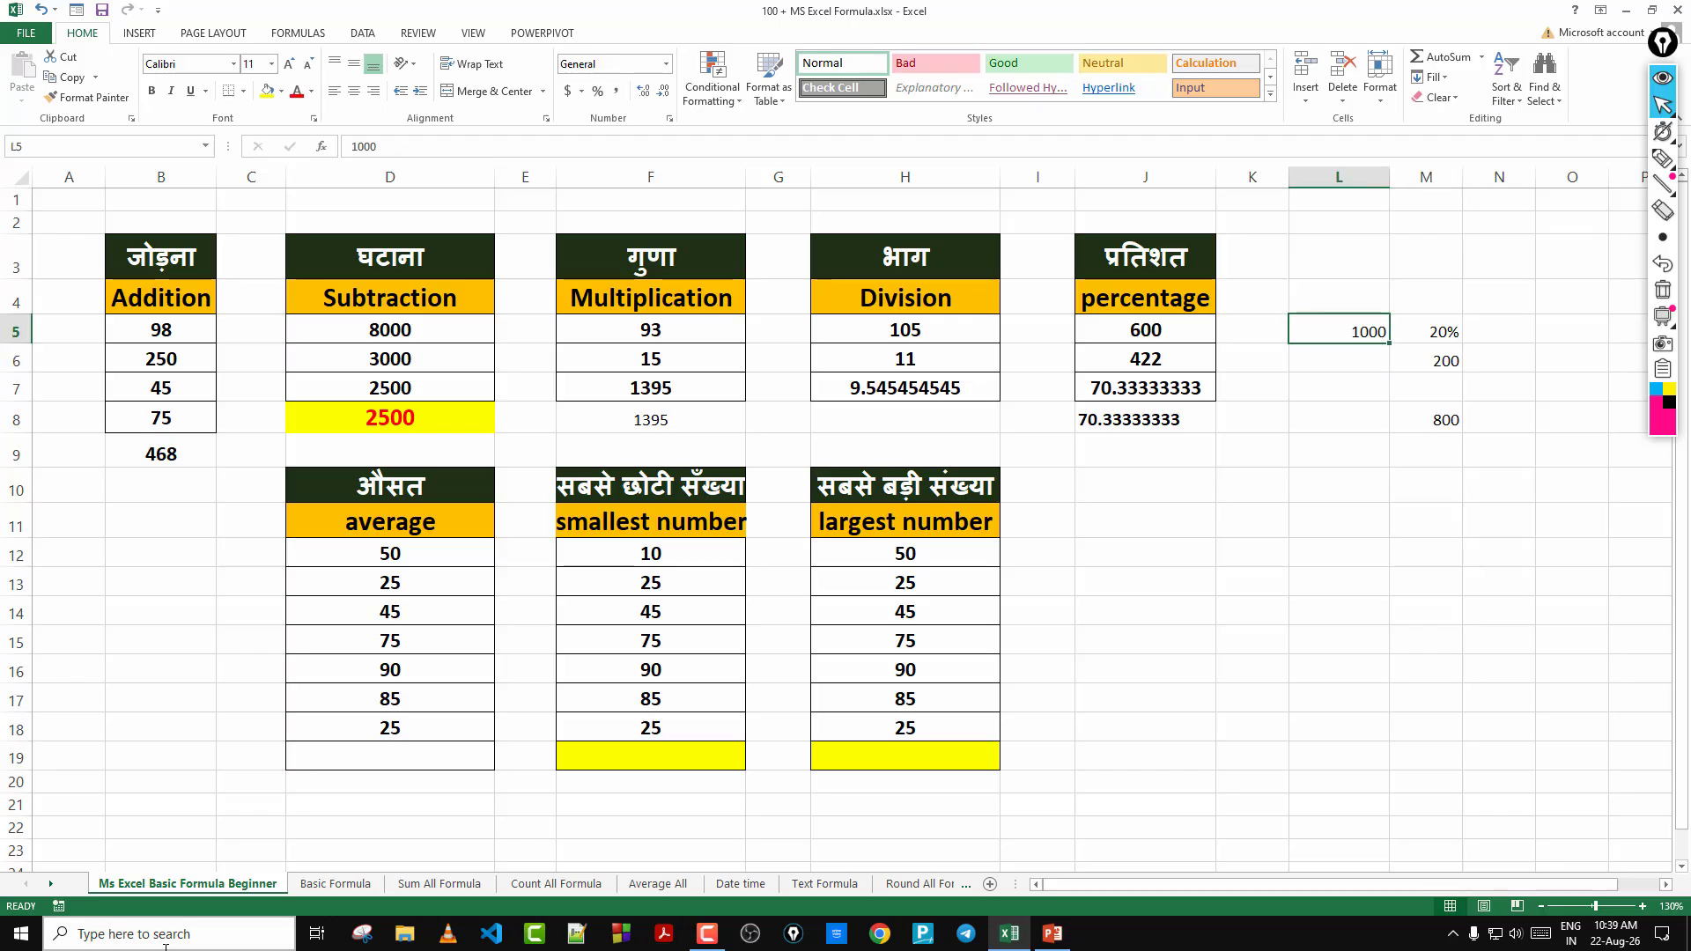
Set the amount in L5 to 1500 to recalculate the percentage example
text(15)
key(Return)
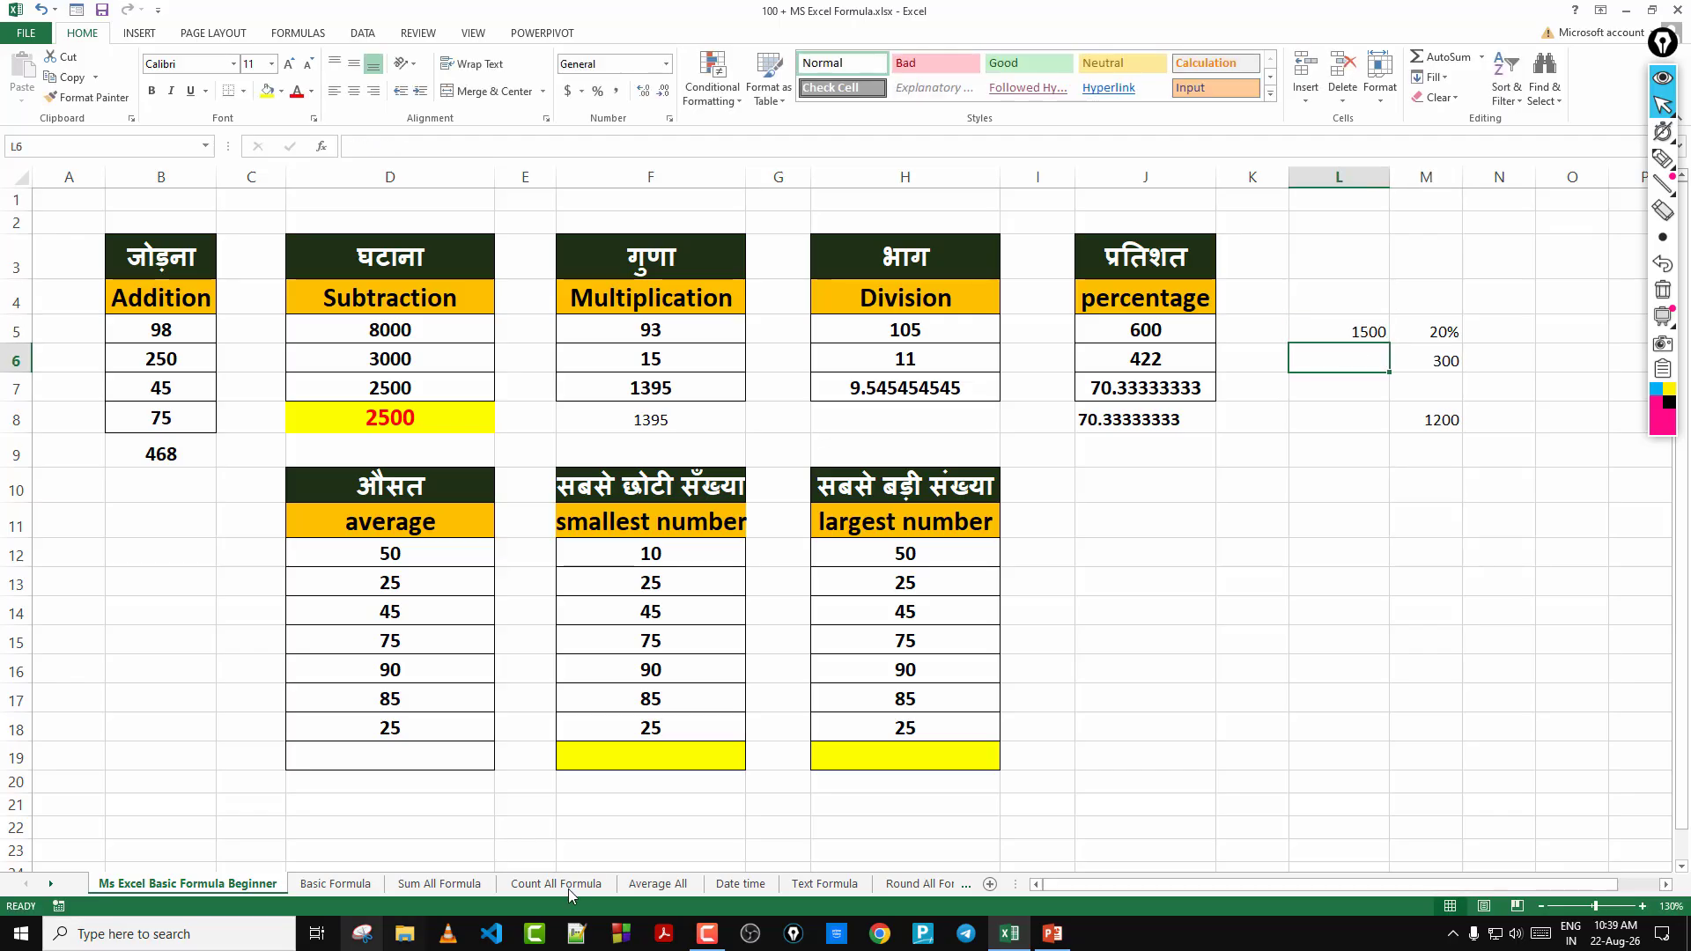
click(1455, 391)
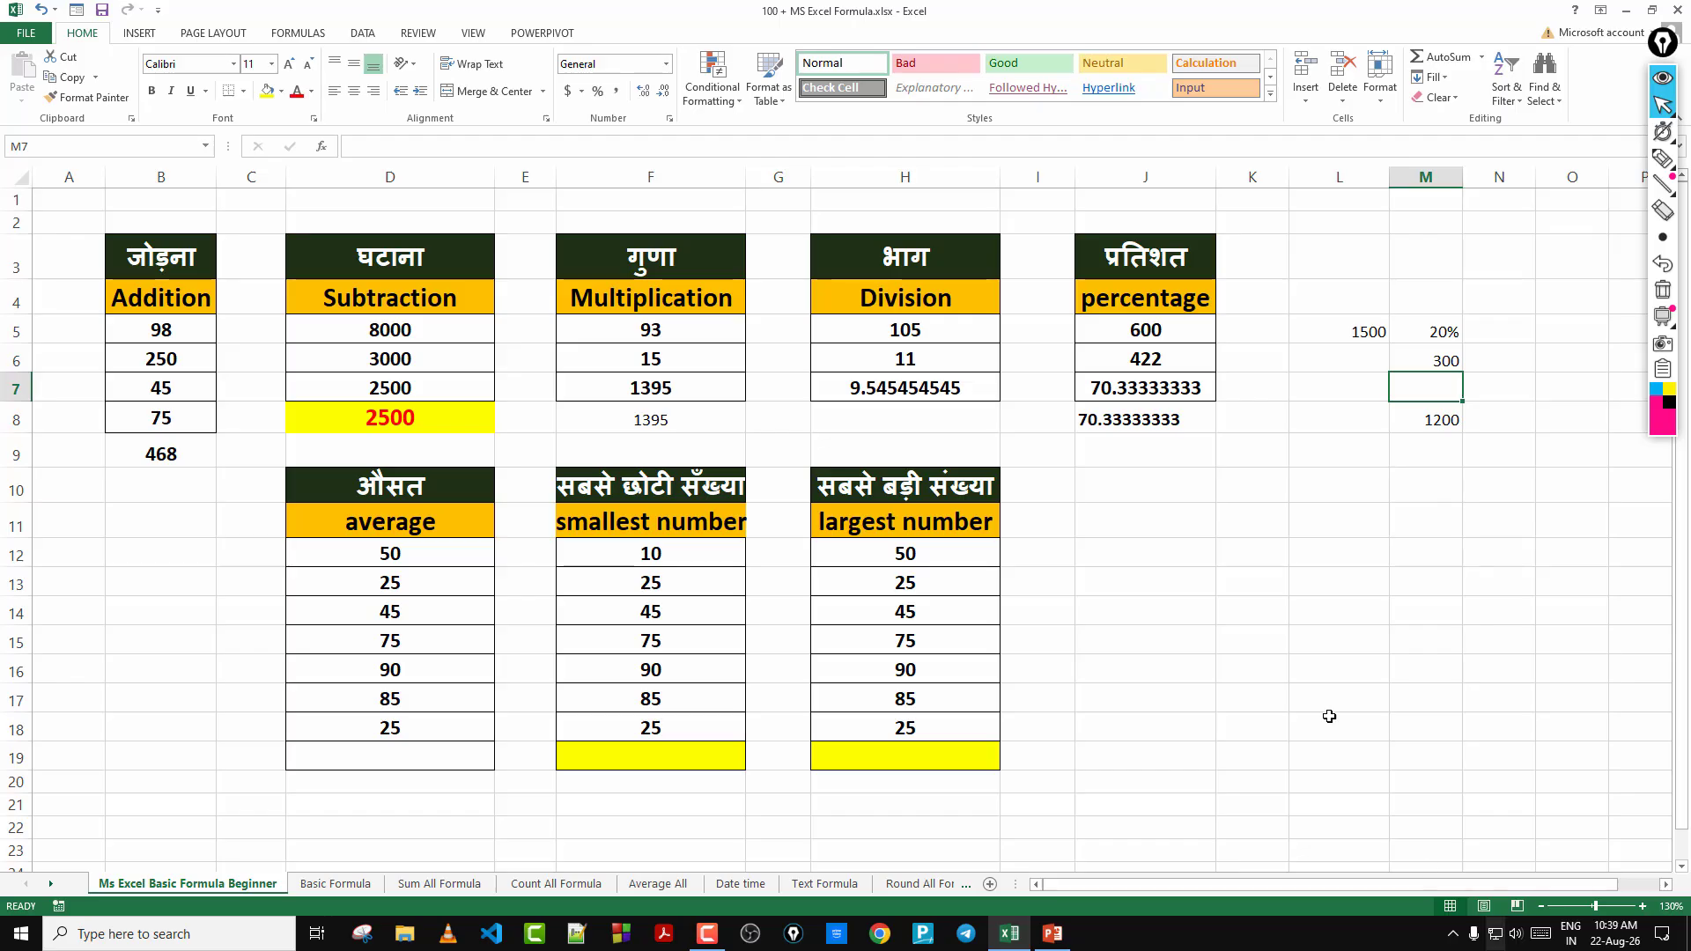
Clear the percentage example by deleting the contents of L5:N10
drag(1363, 338, 1496, 491)
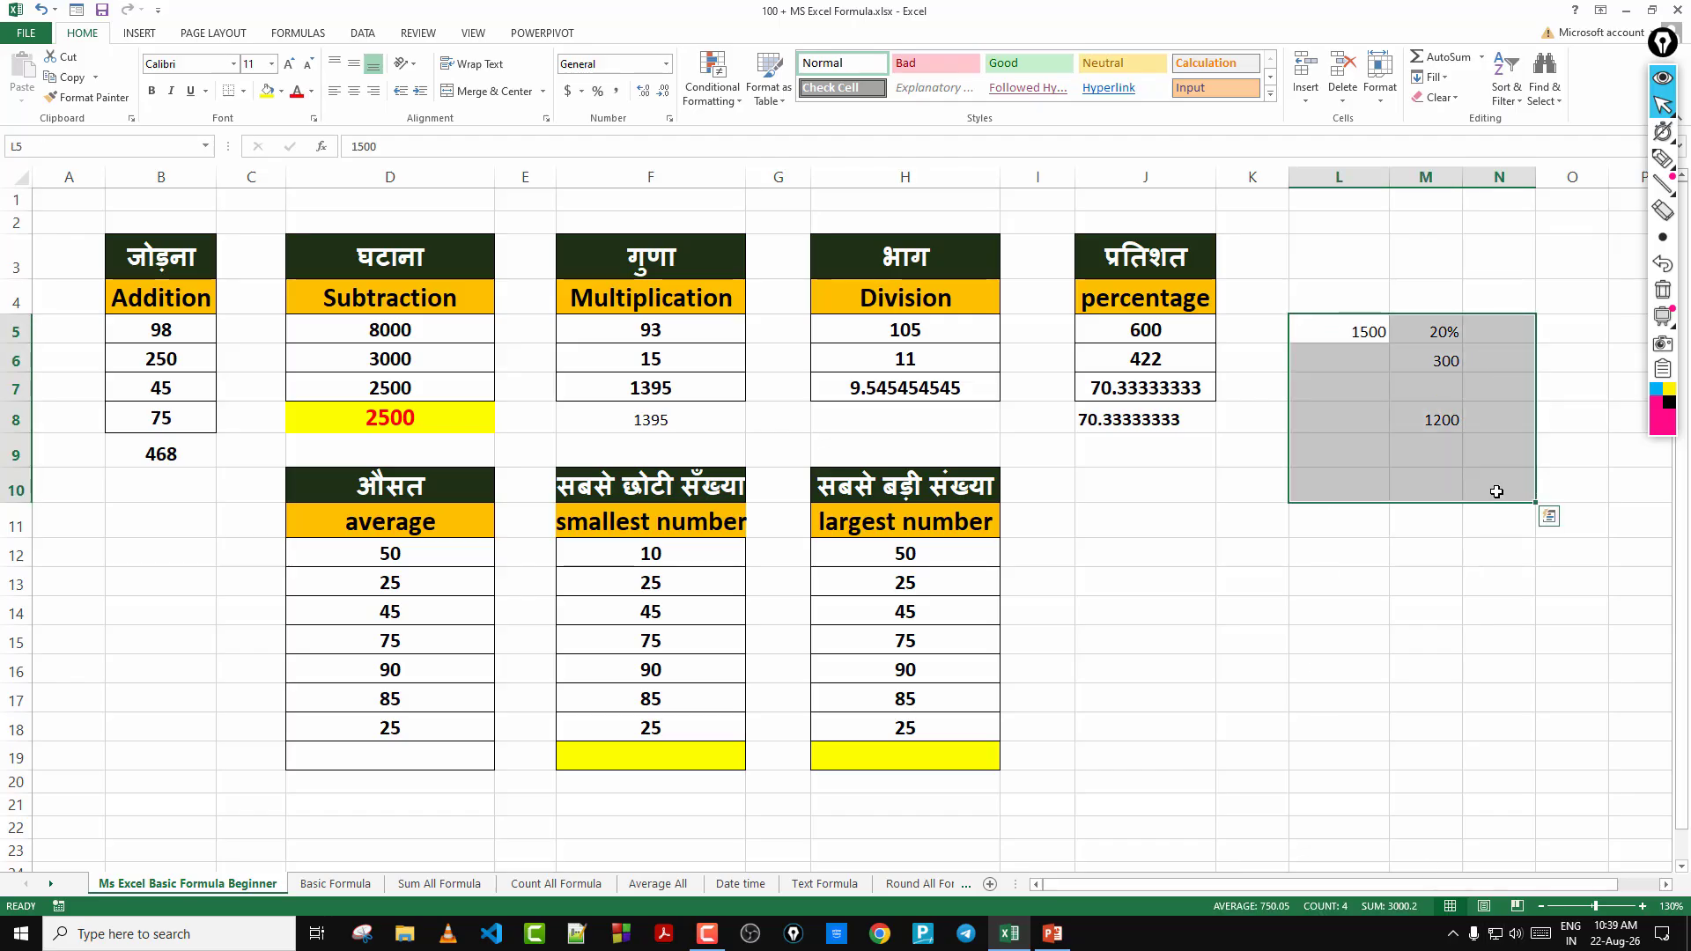
key(Delete)
drag(1421, 605, 1414, 592)
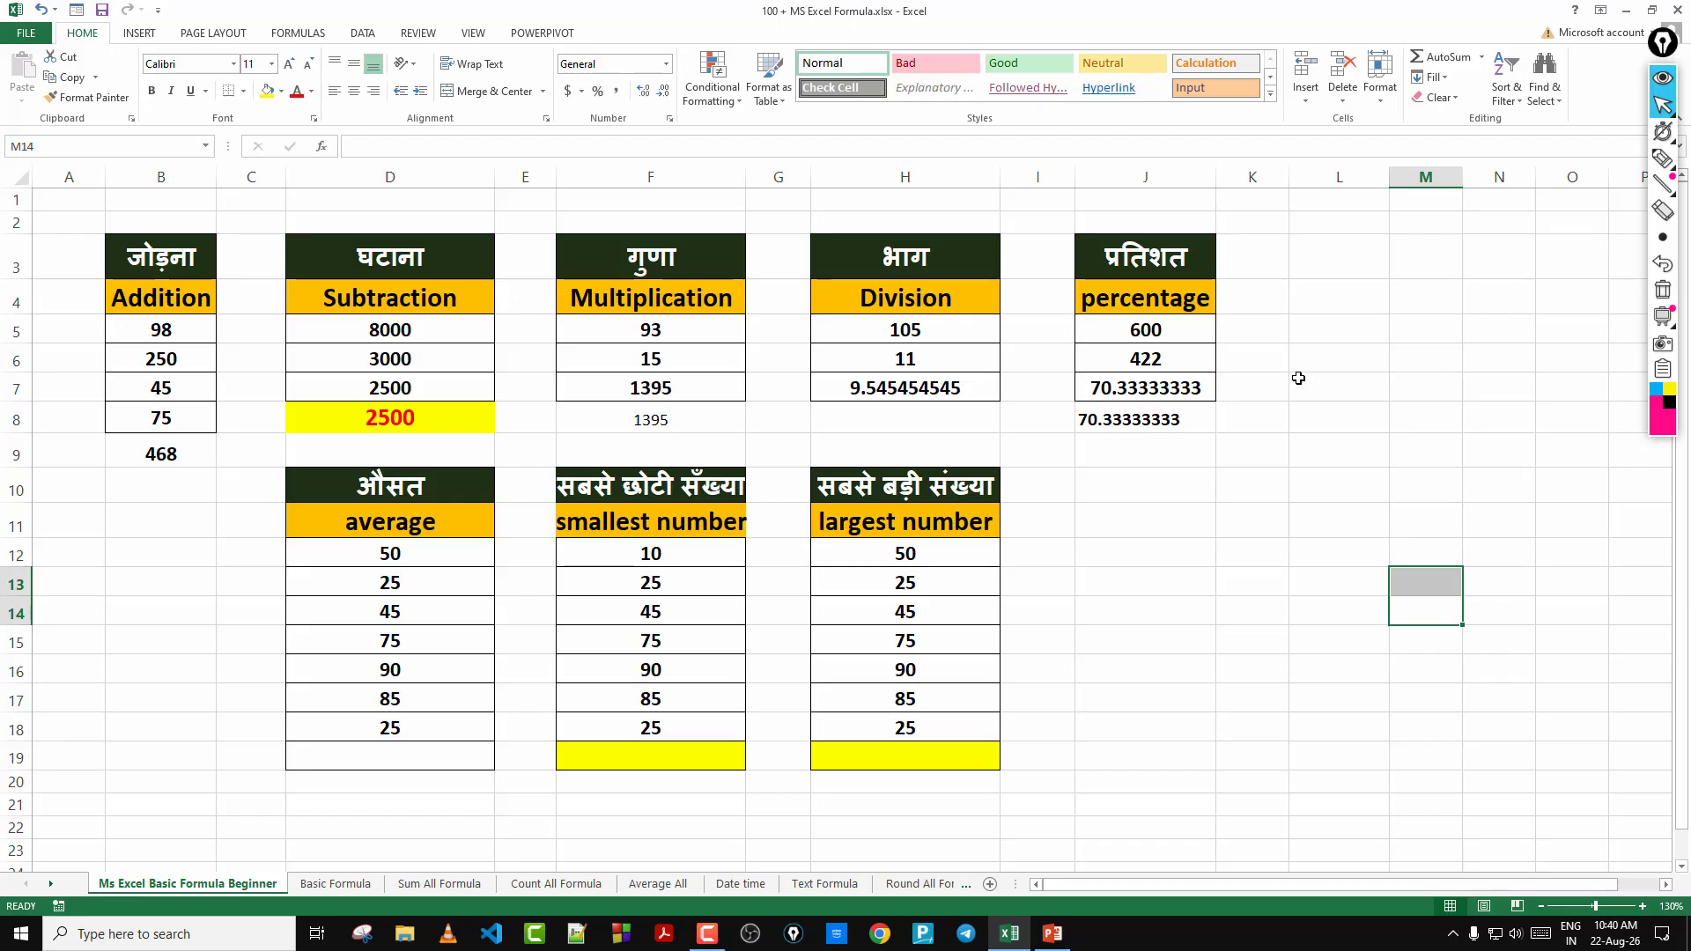
Draw a vertical pen line along the average table, erase it and return to the normal pointer
scroll(1132, 498, down, 2)
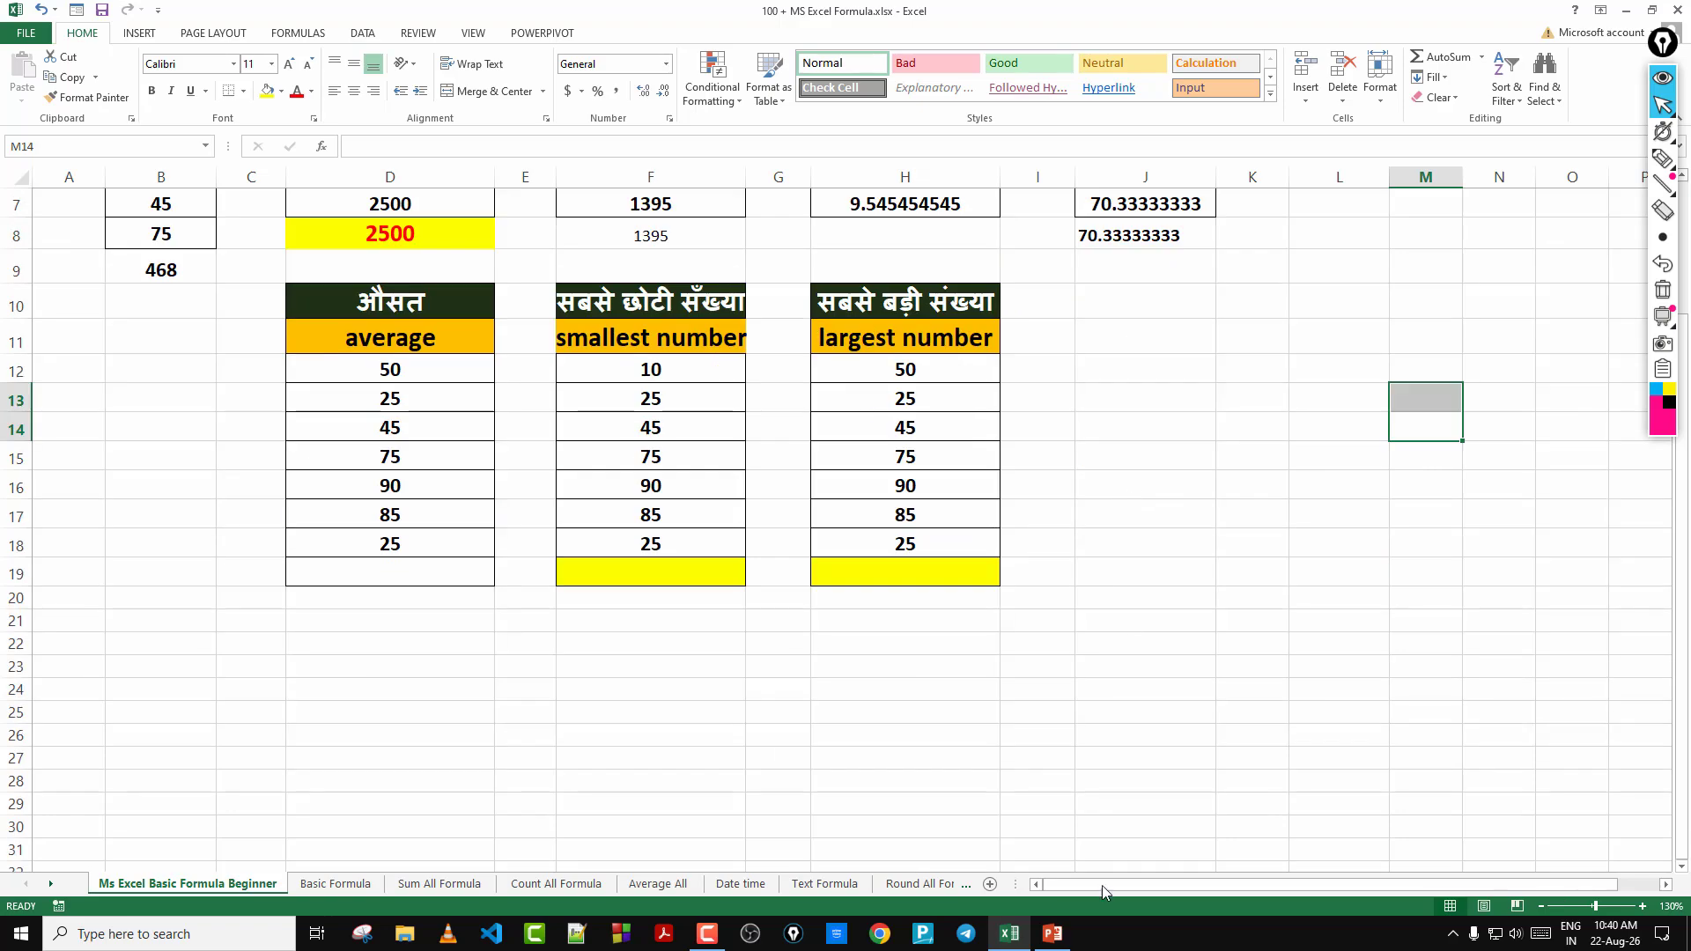
click(1662, 159)
drag(467, 288, 460, 511)
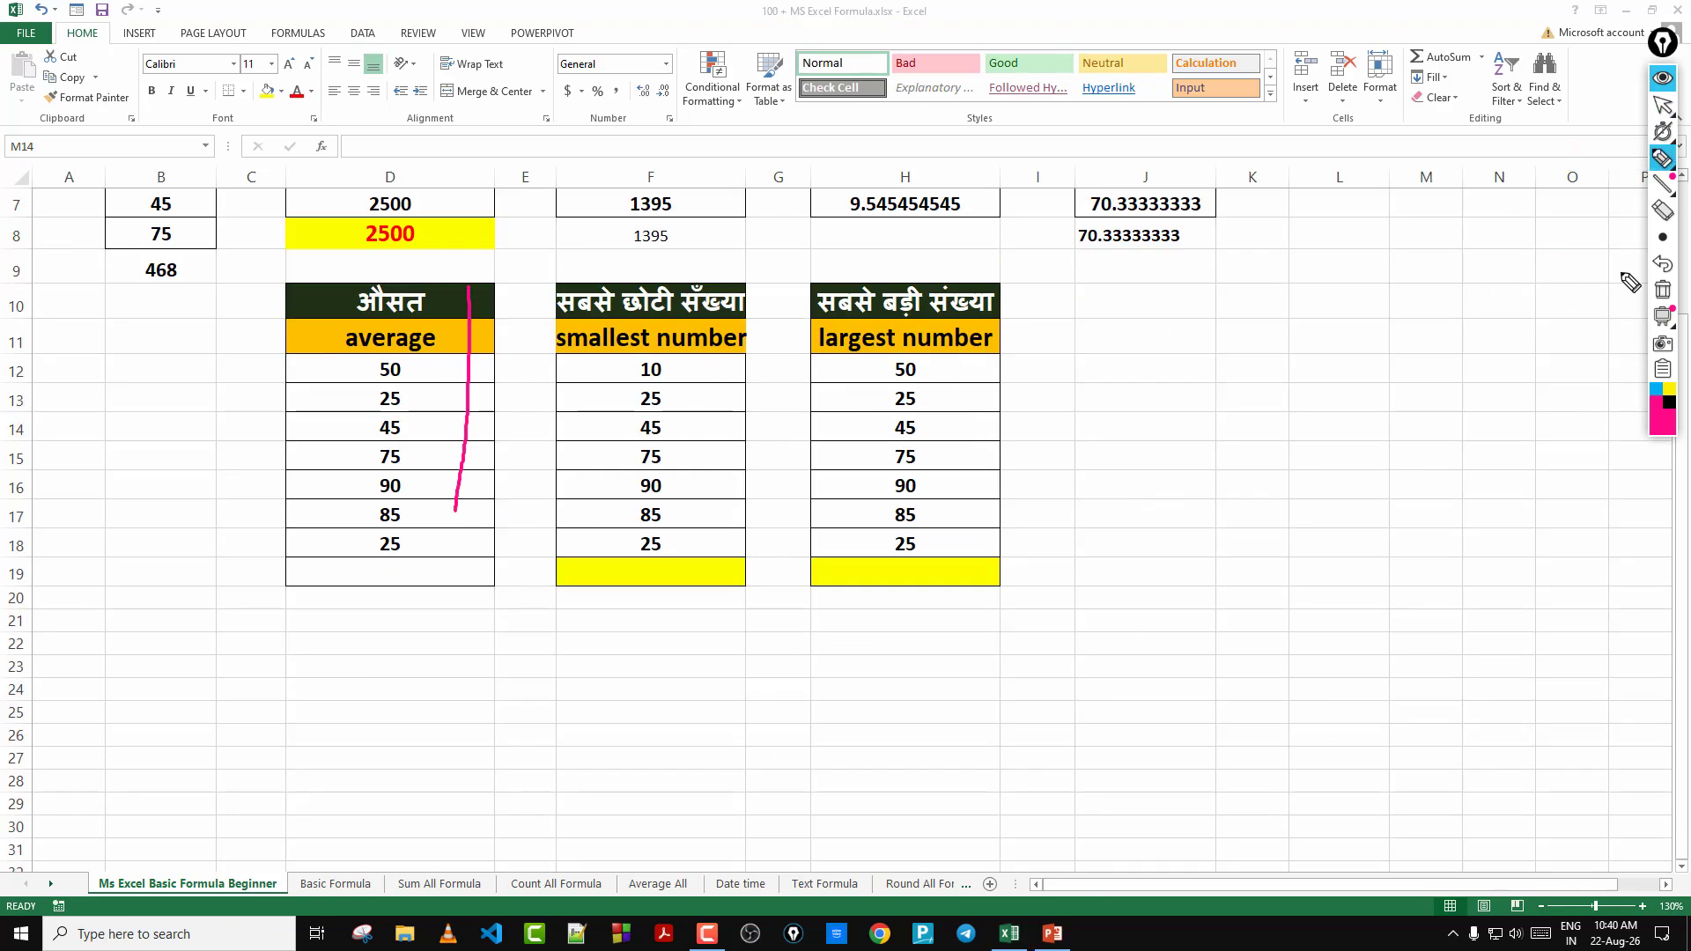
click(1662, 289)
click(1662, 109)
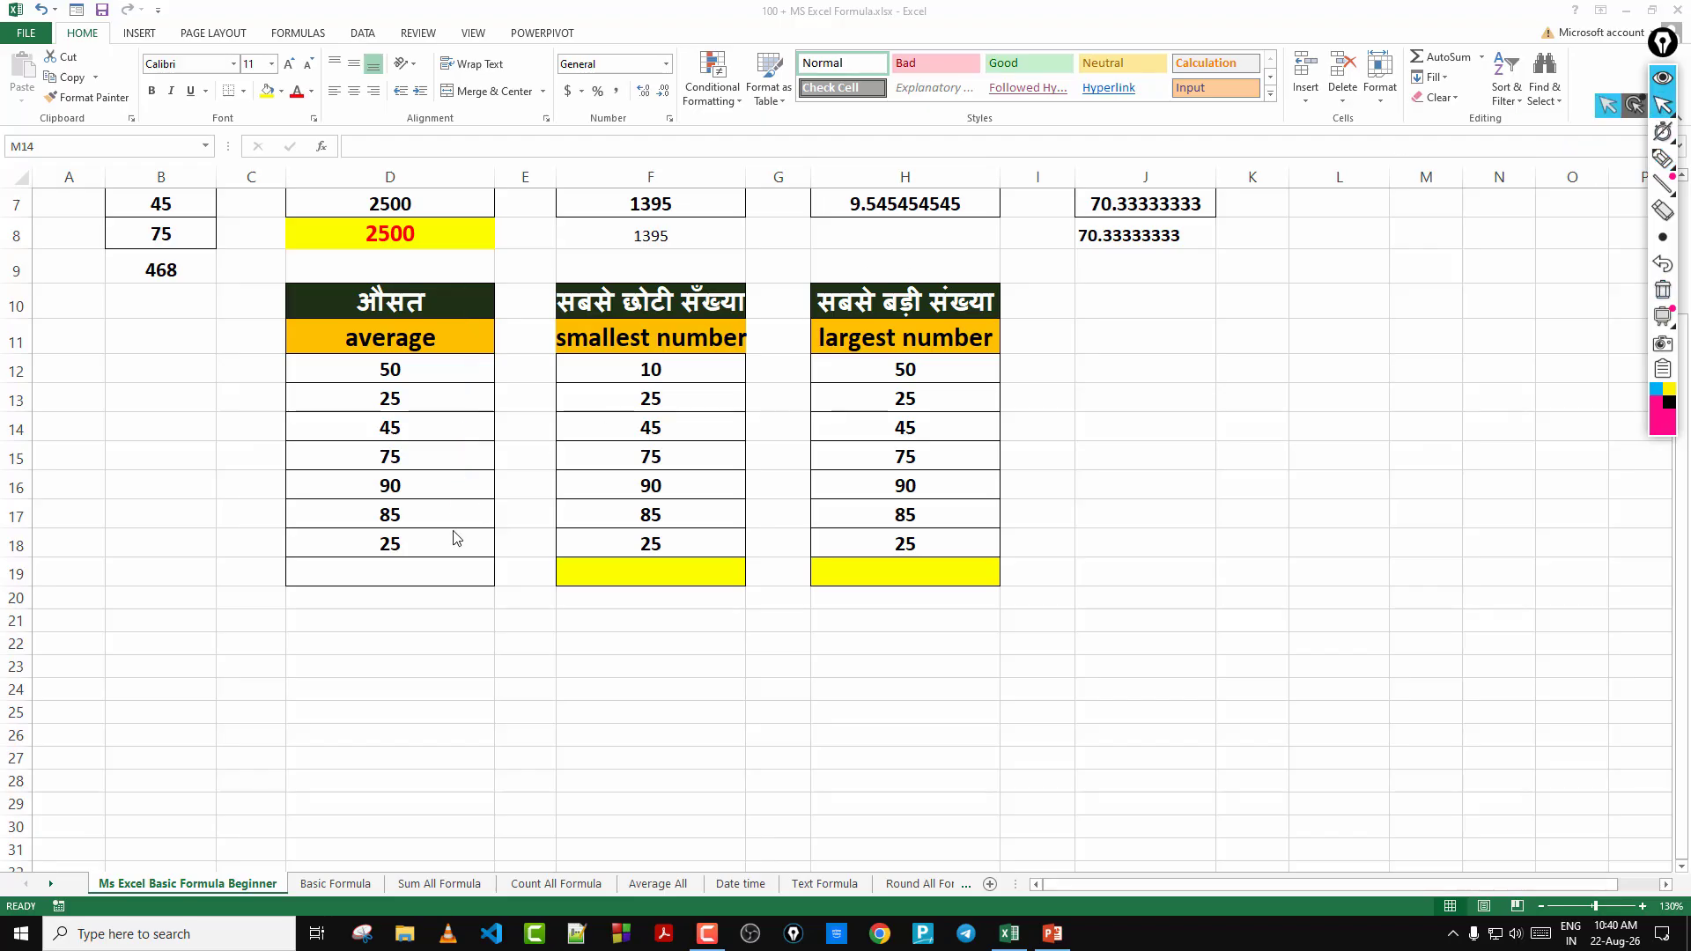
Circle the numbers in the average table and mark its result cell with the pen, erase the marks and return to the normal pointer
click(429, 571)
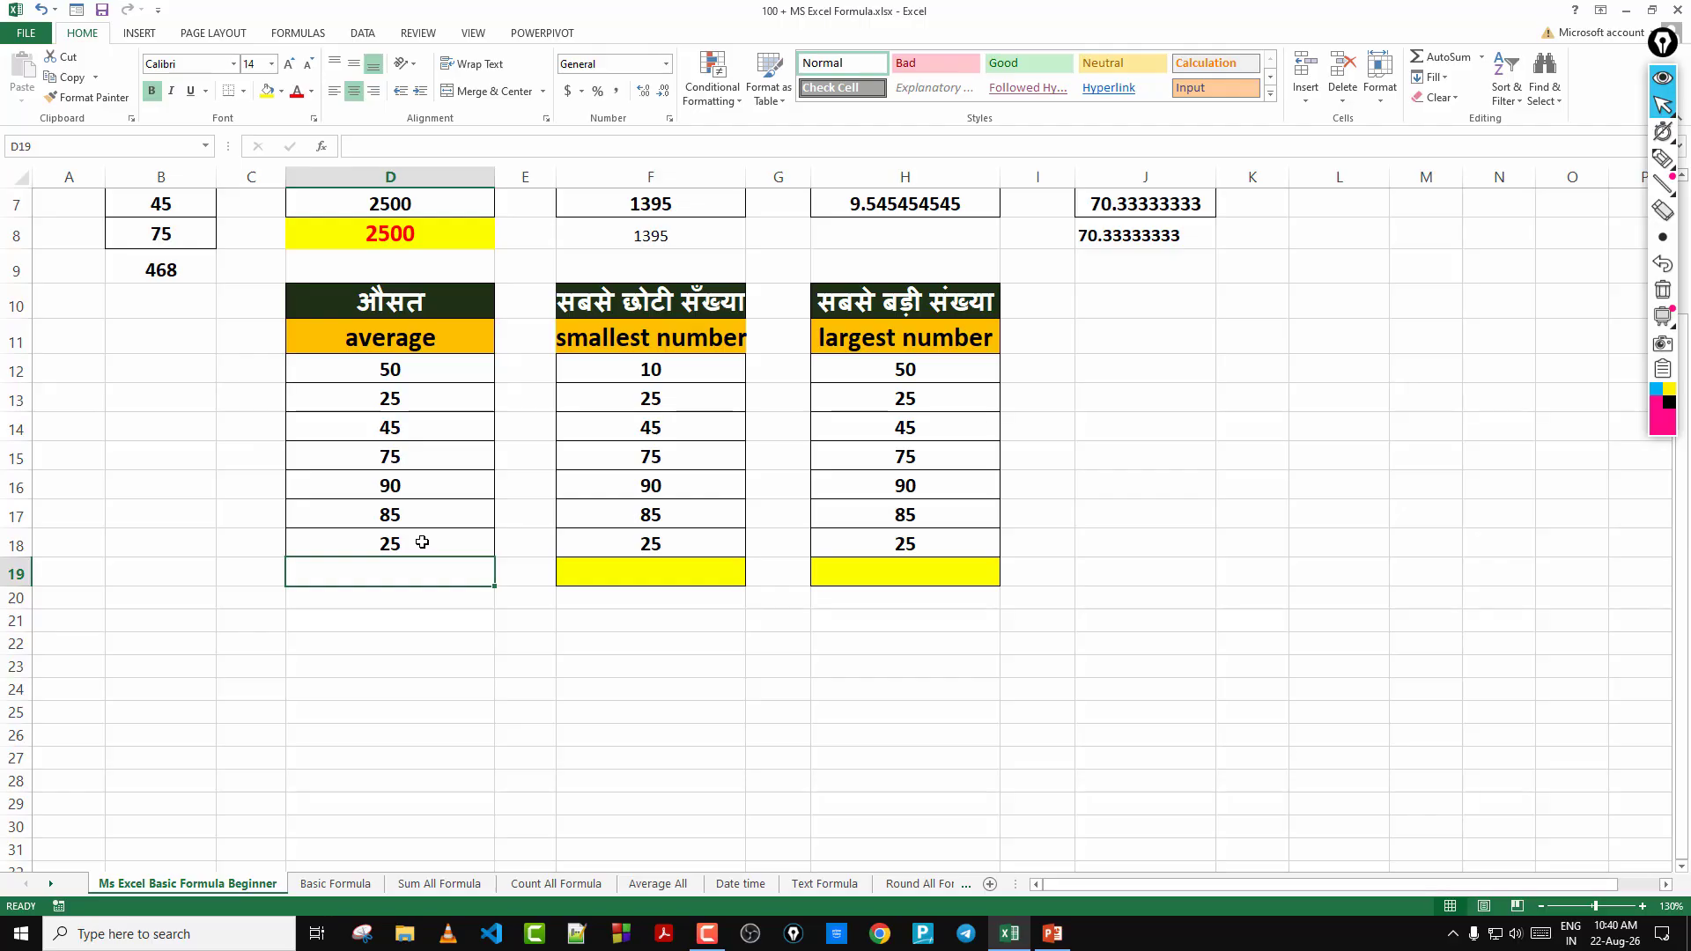
click(1662, 159)
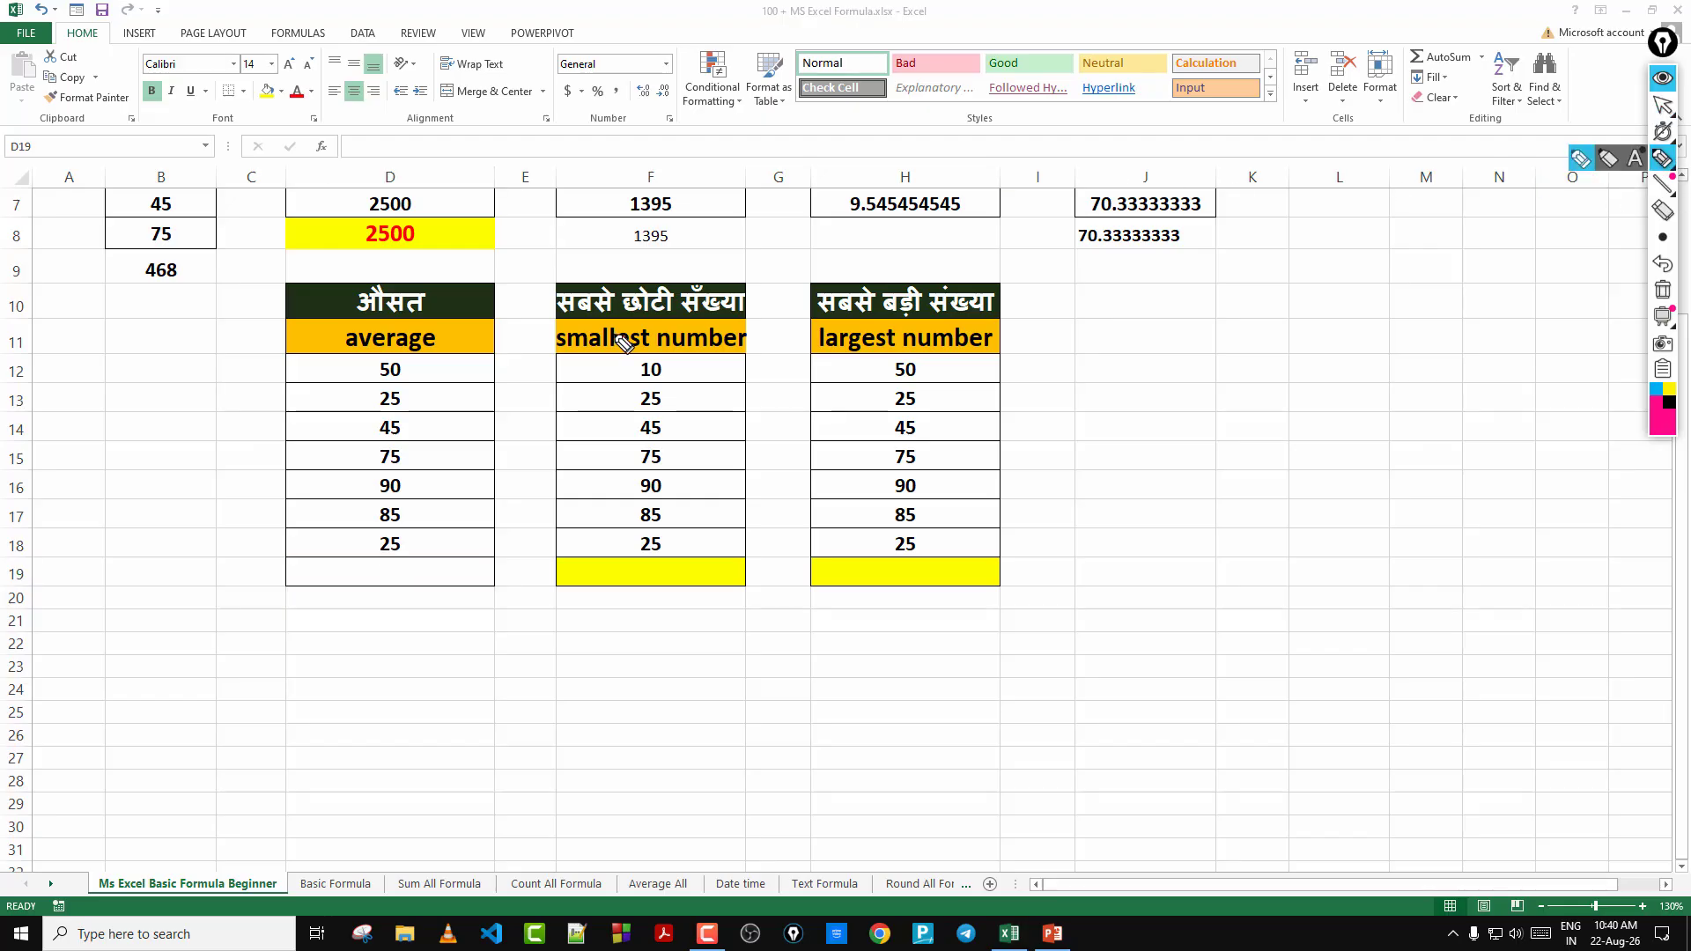
mouse_move(454, 408)
mouse_down()
mouse_move(433, 368)
mouse_move(335, 421)
mouse_move(368, 541)
mouse_move(446, 507)
mouse_move(434, 408)
mouse_up()
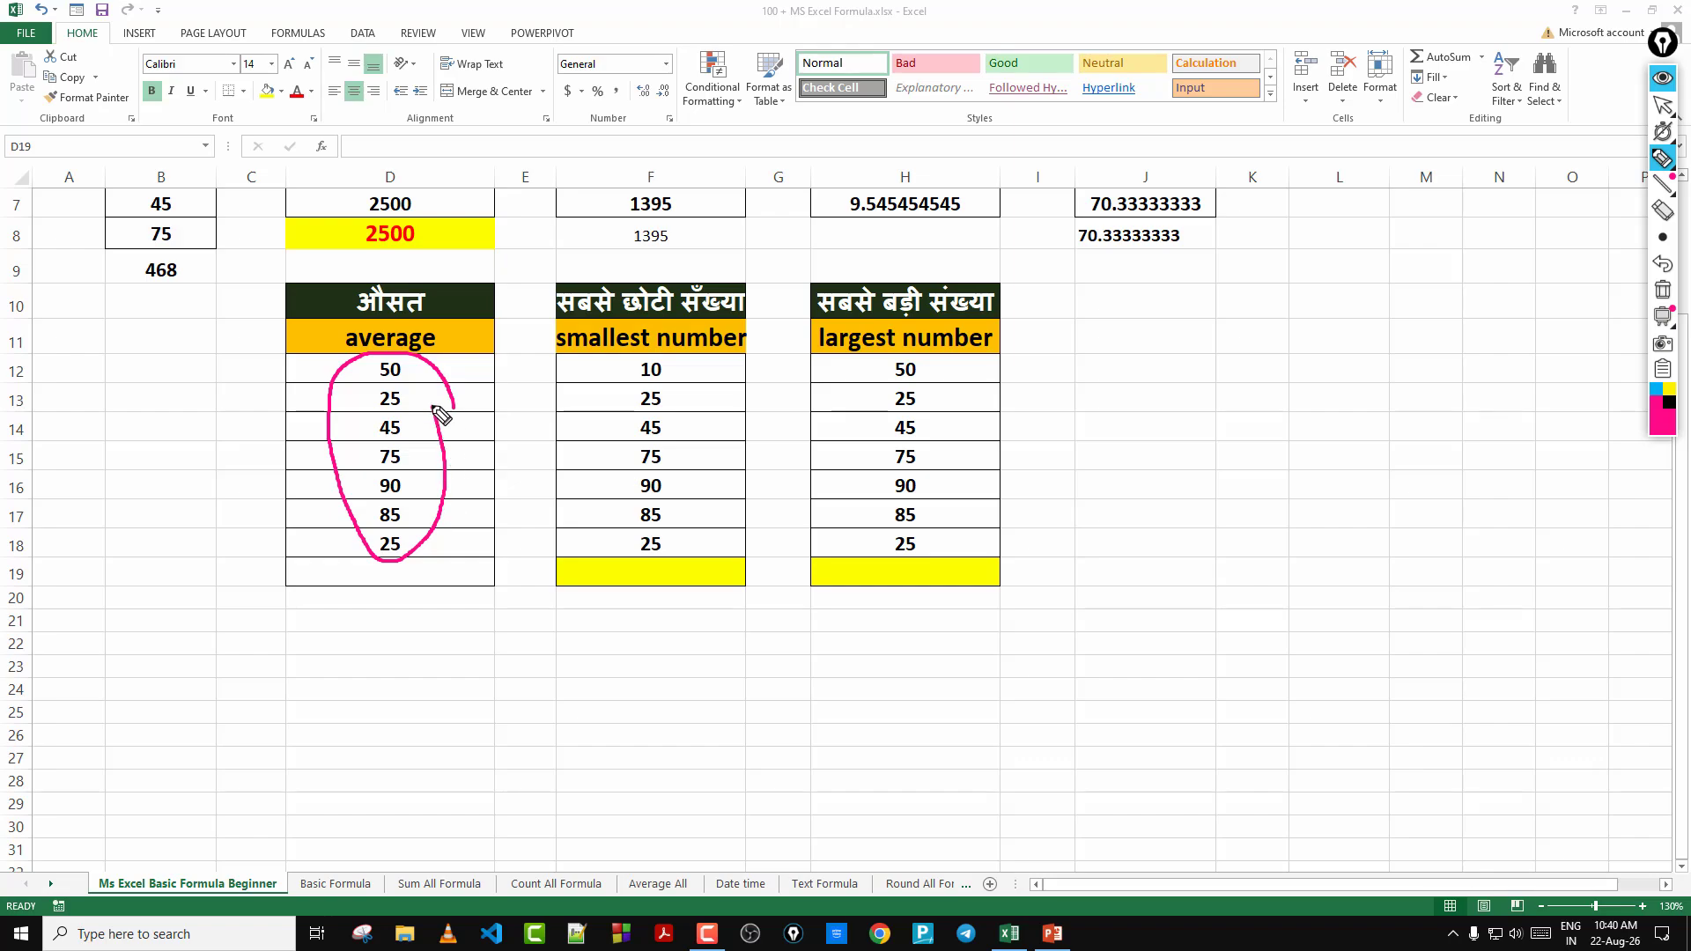
drag(294, 587, 392, 569)
drag(439, 357, 436, 546)
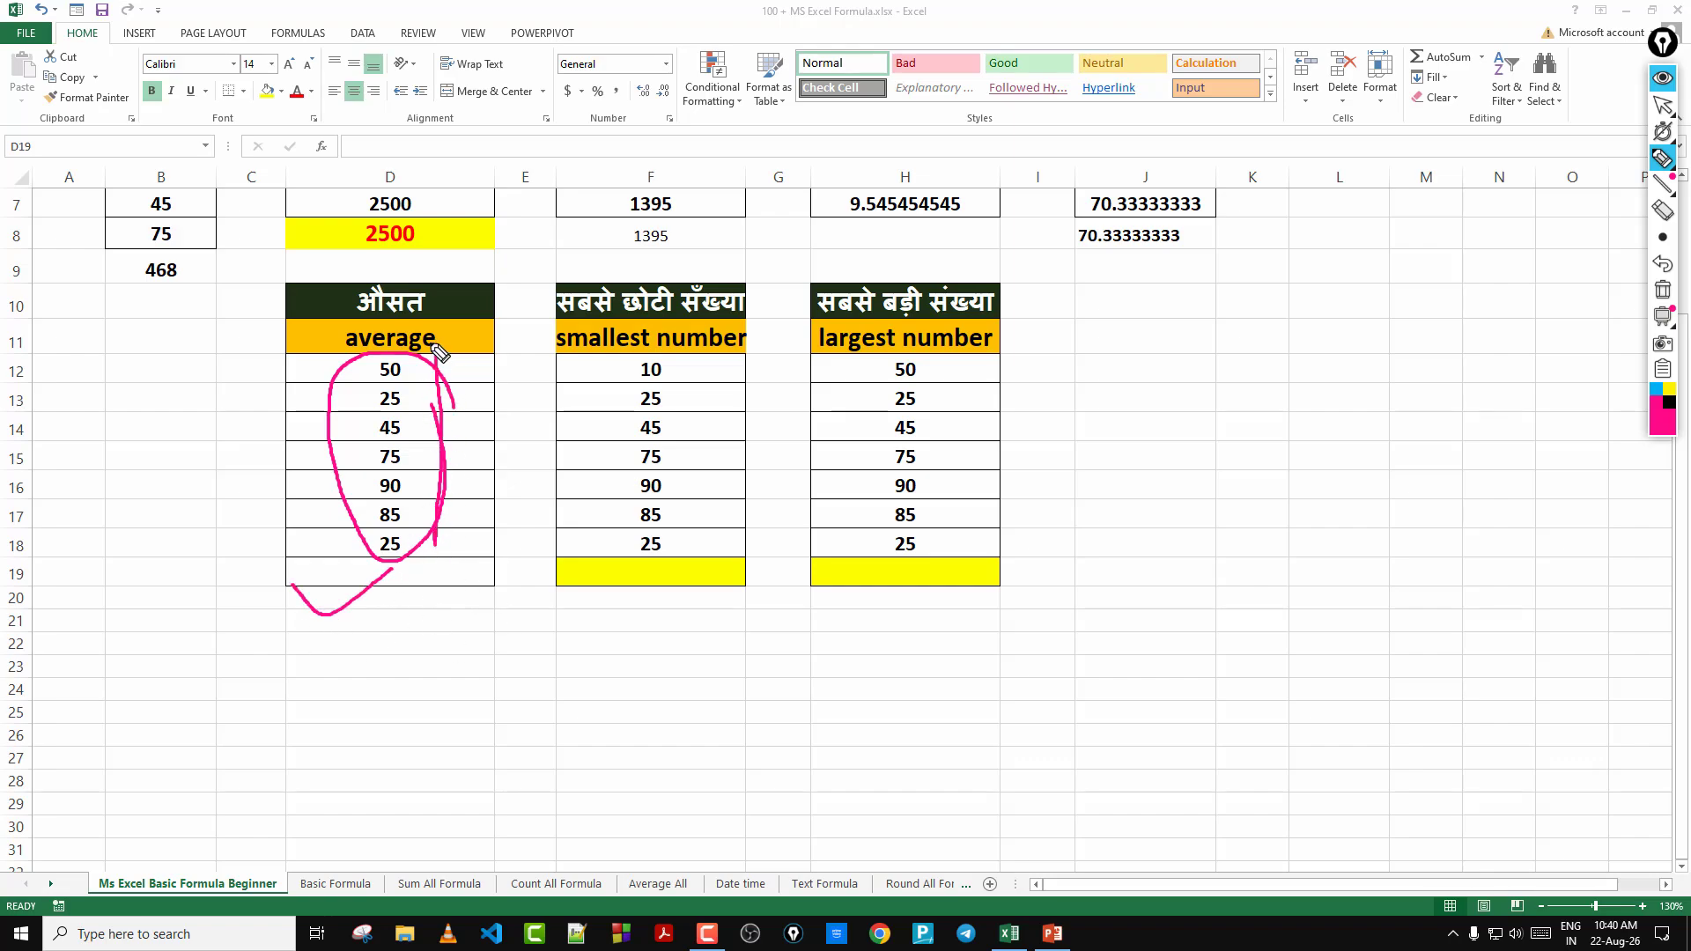
drag(432, 345, 429, 528)
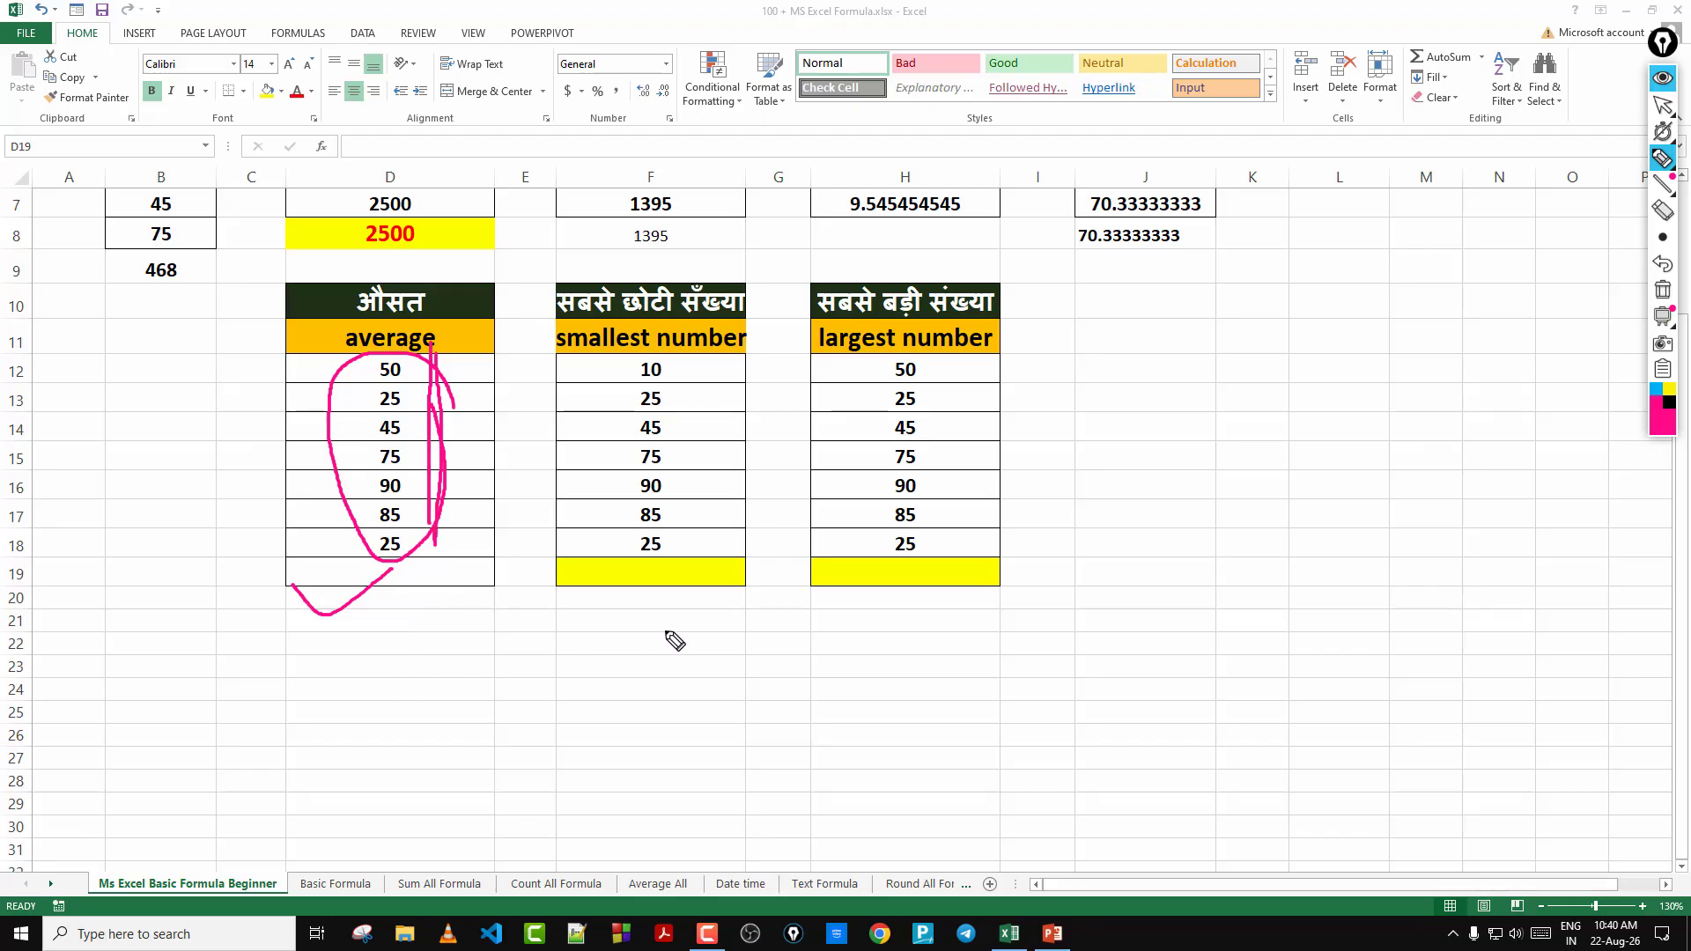
click(1661, 289)
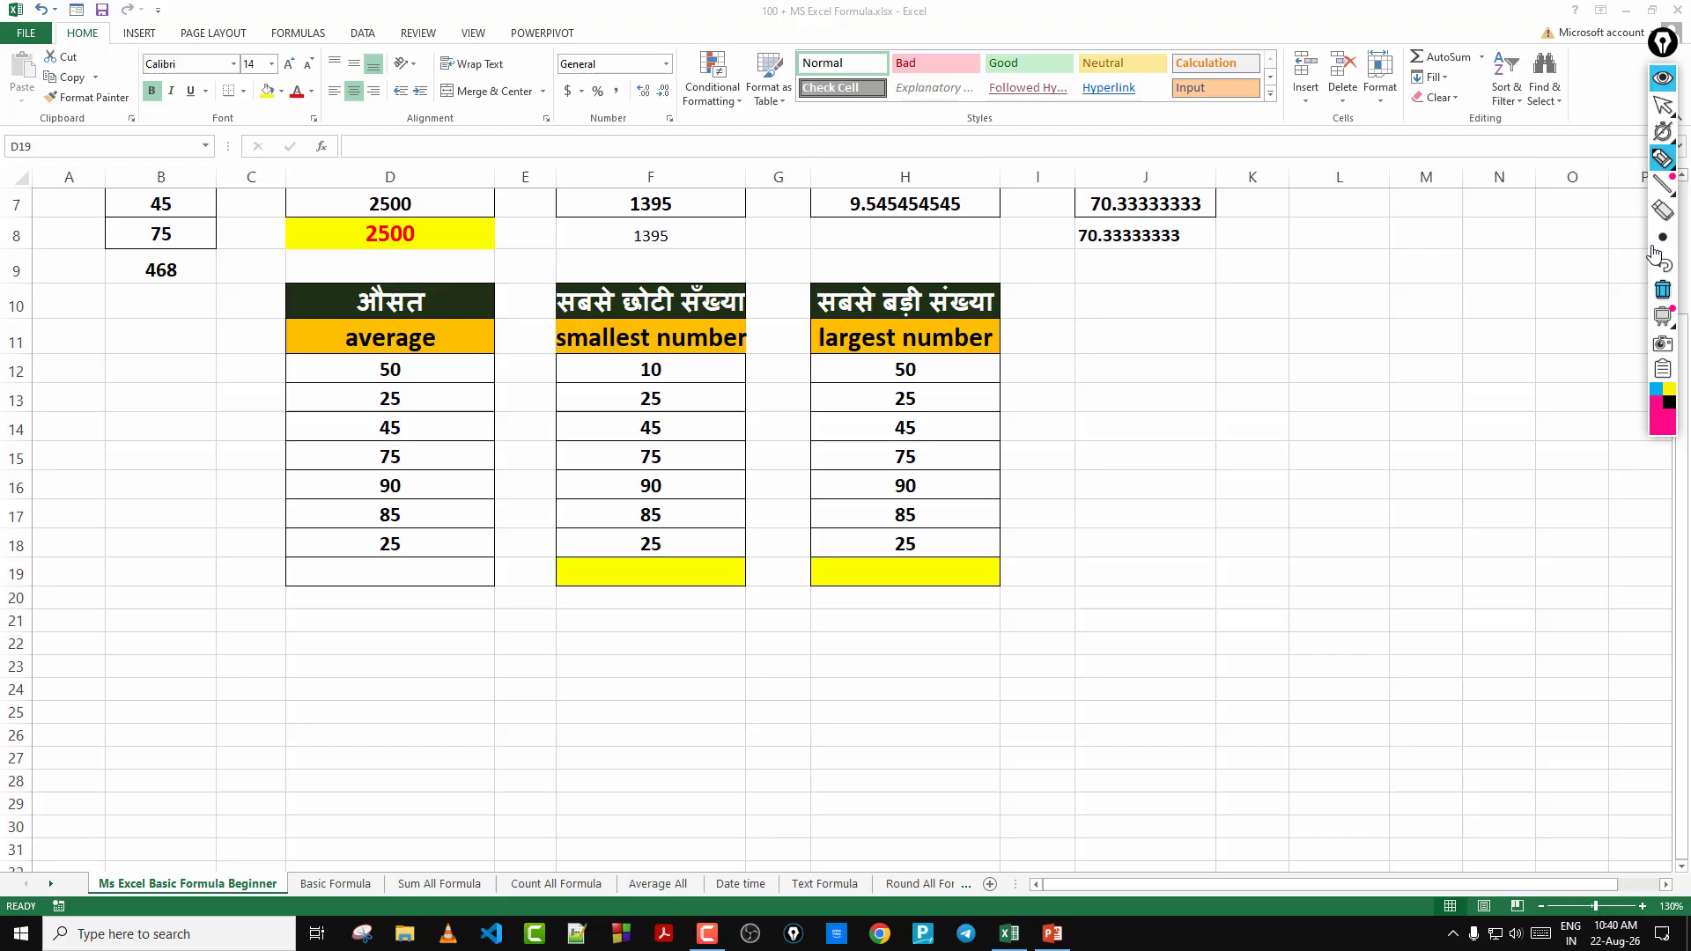
click(1661, 104)
double_click(426, 568)
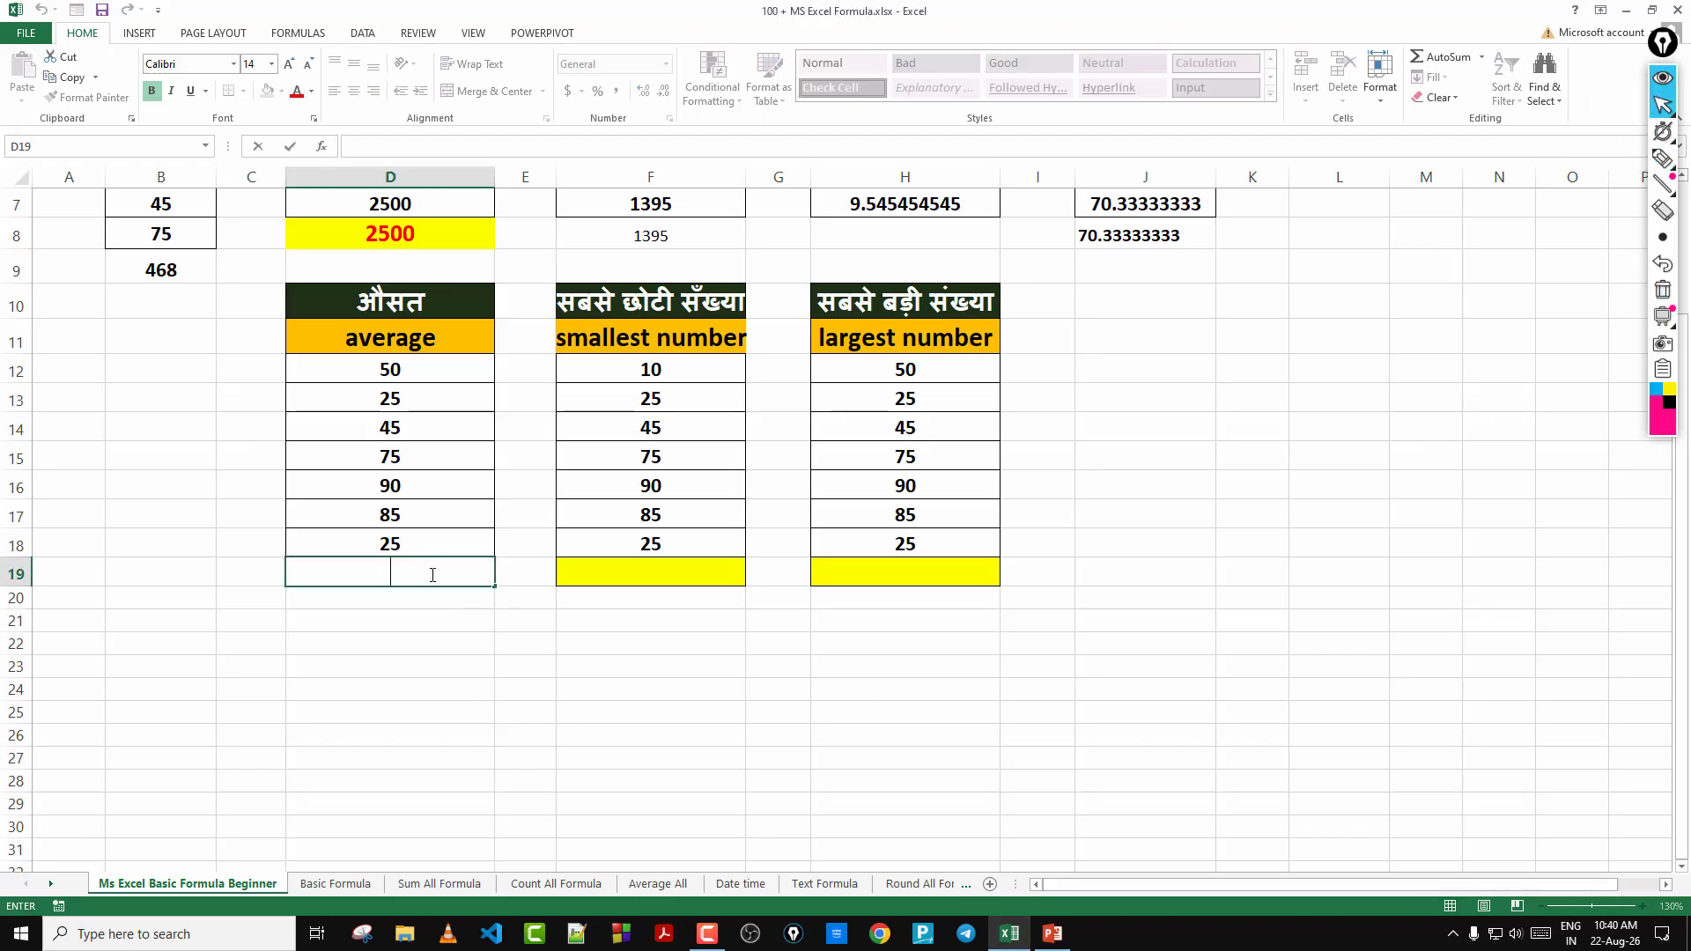
text(=)
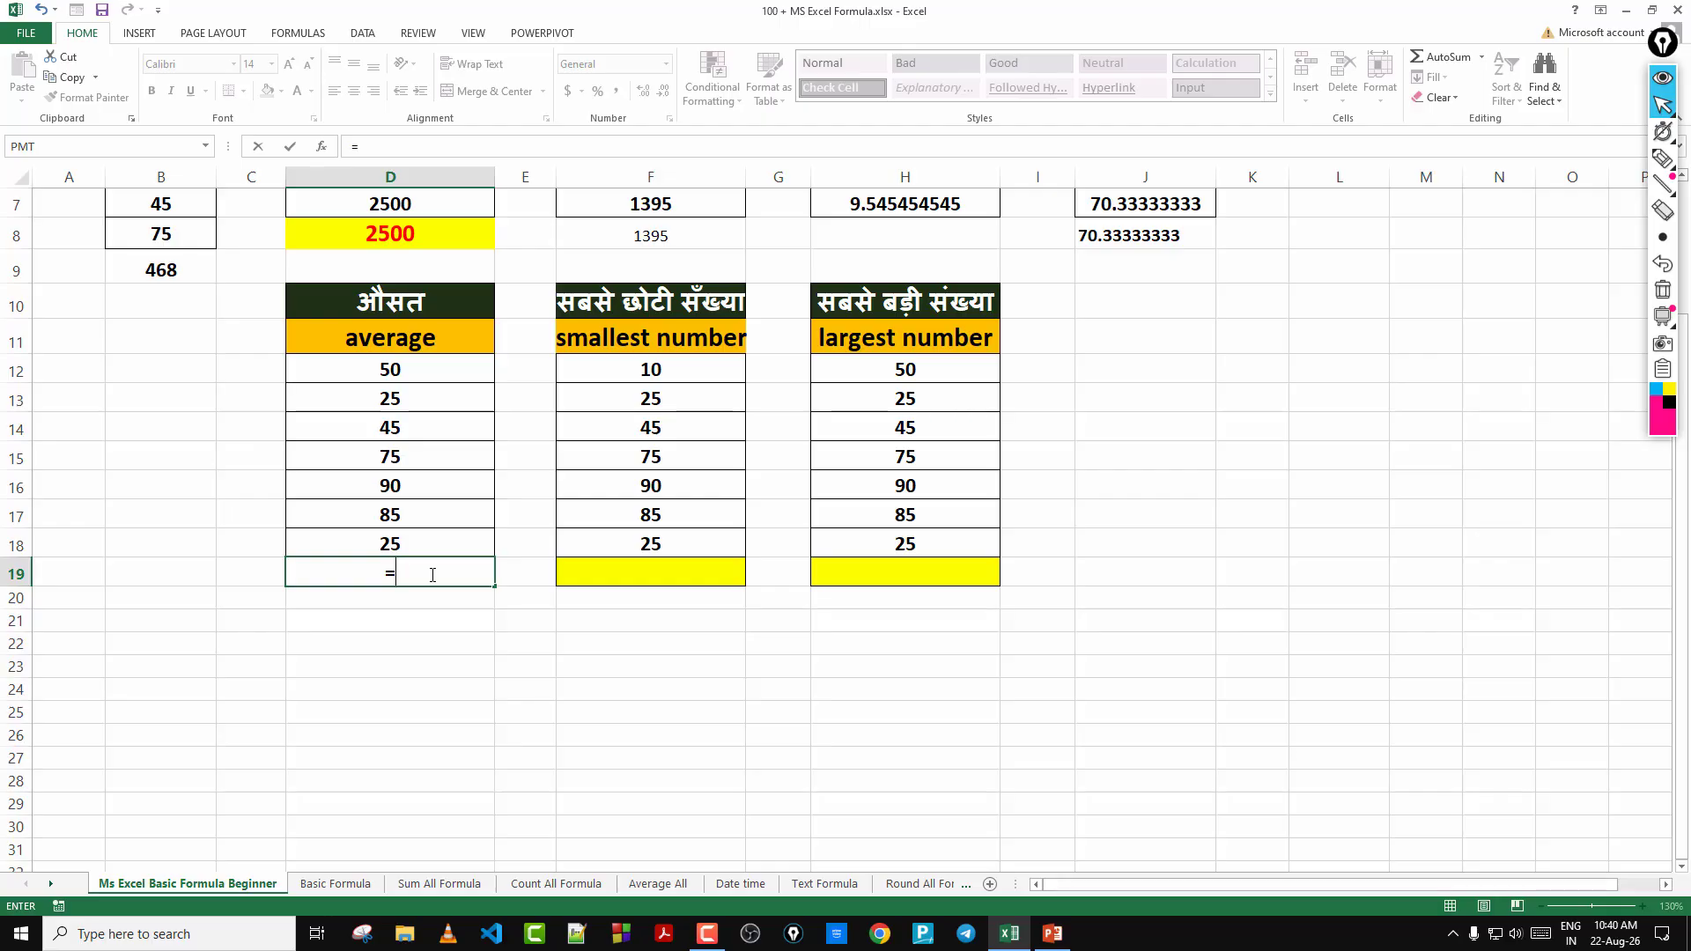
text(aver)
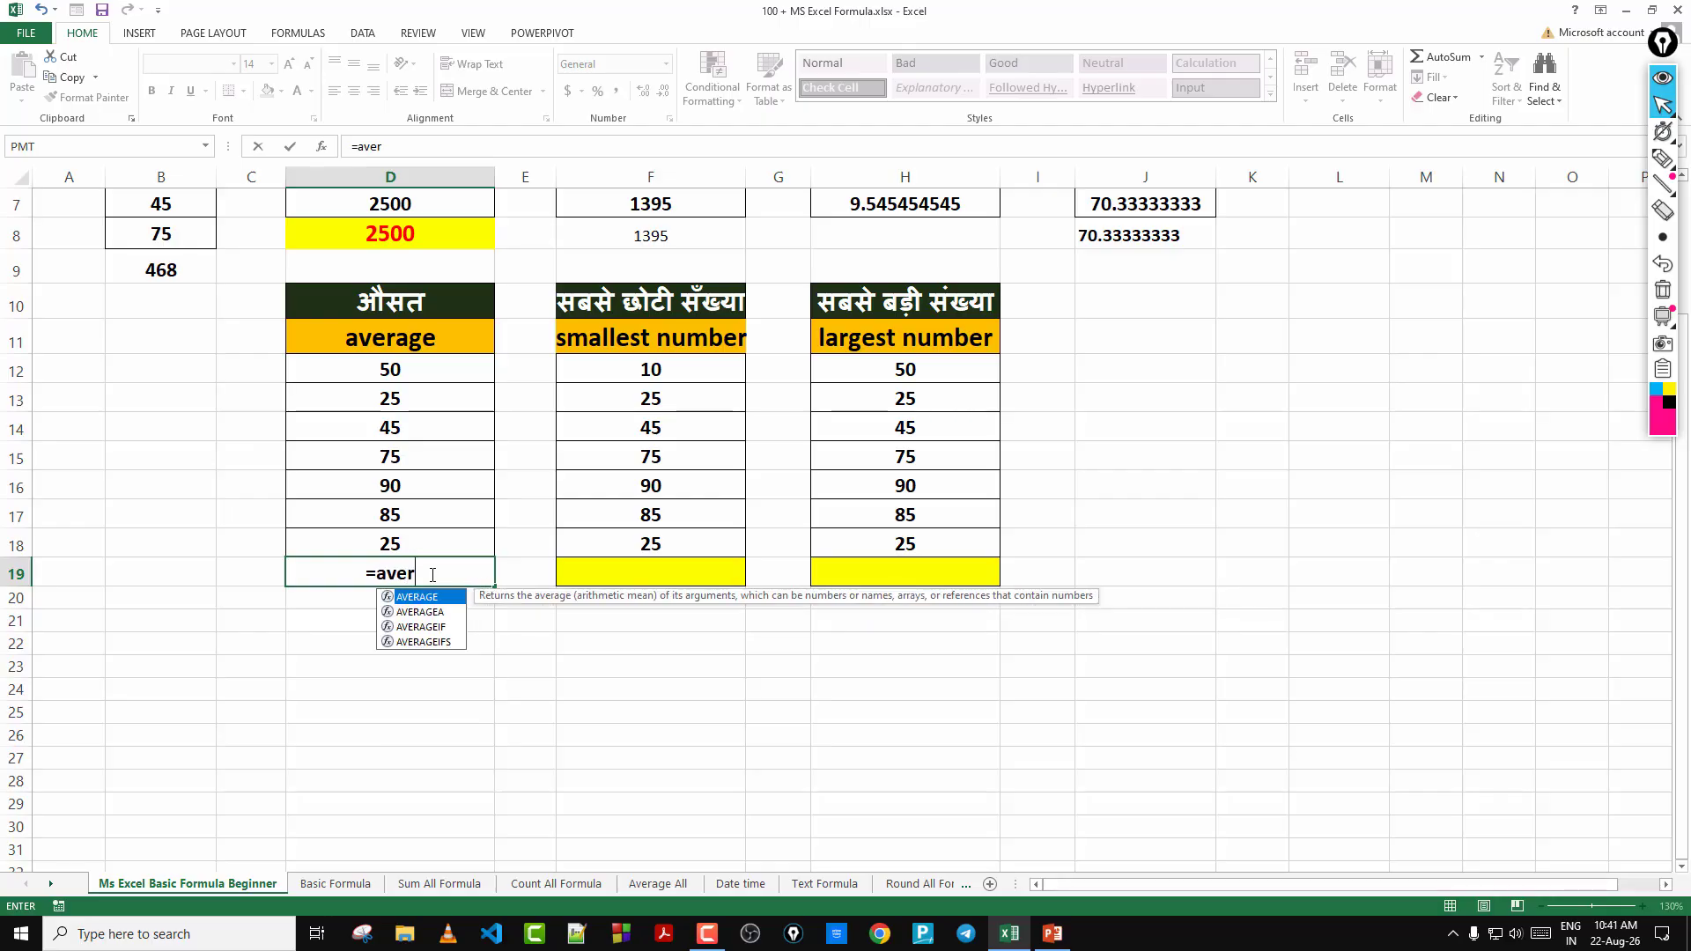
key(Tab)
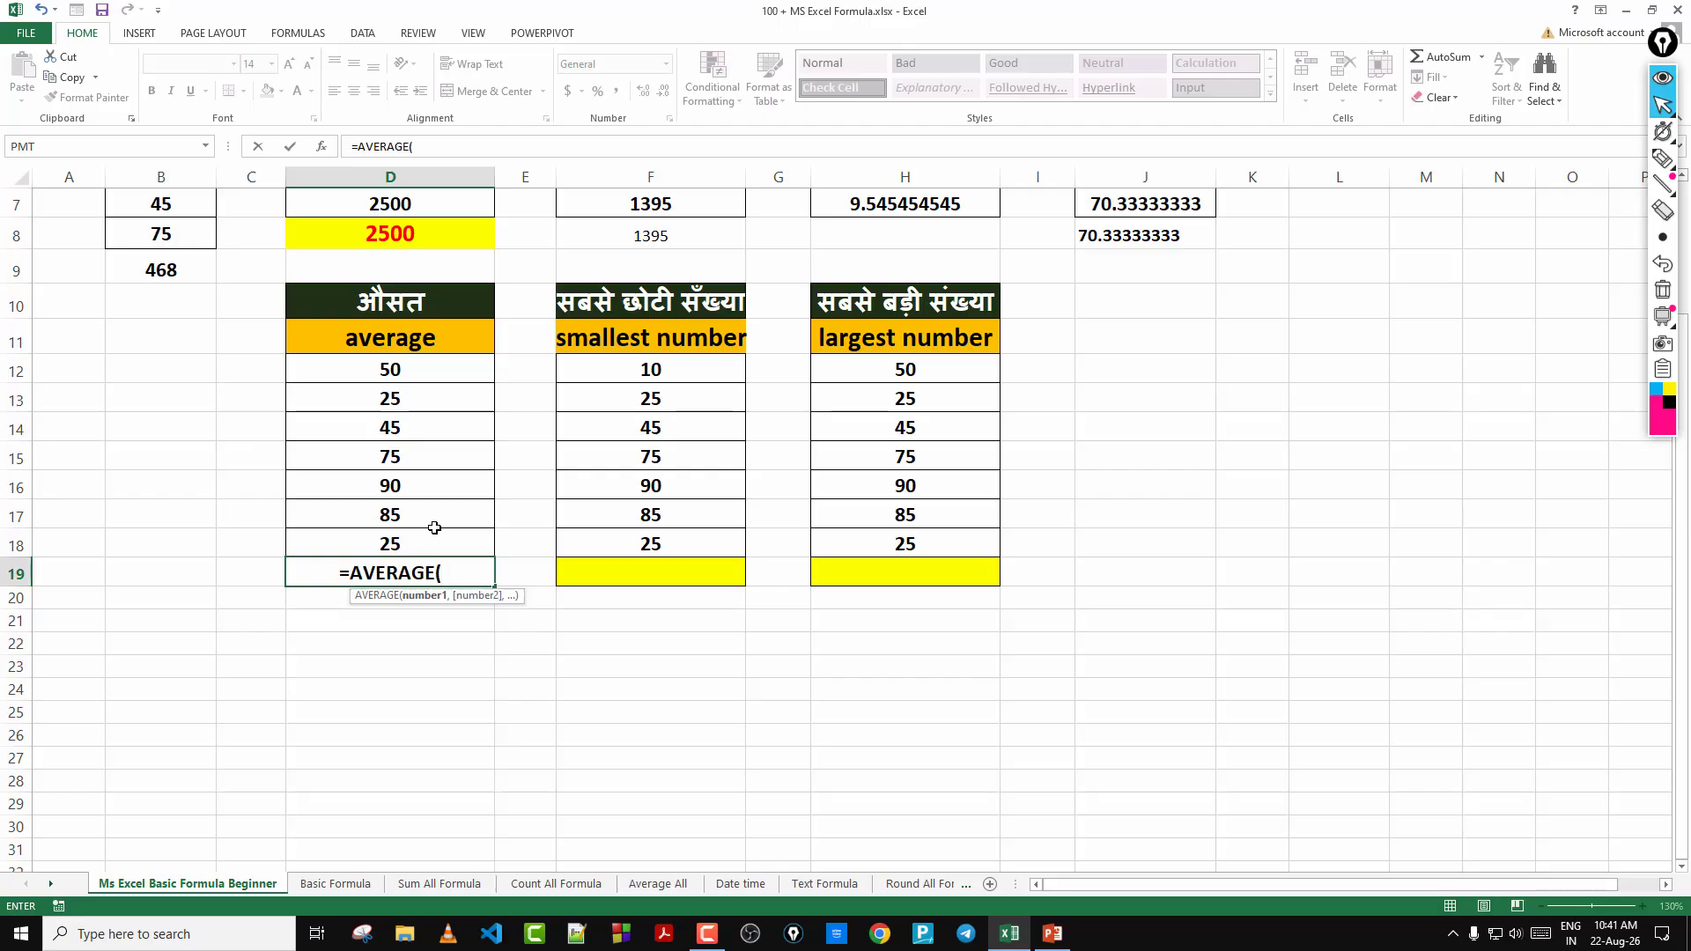
key(F2)
key(BackSpace)
key(BackSpace)
key(BackSpace)
key(BackSpace)
key(BackSpace)
key(BackSpace)
key(BackSpace)
key(BackSpace)
key(BackSpace)
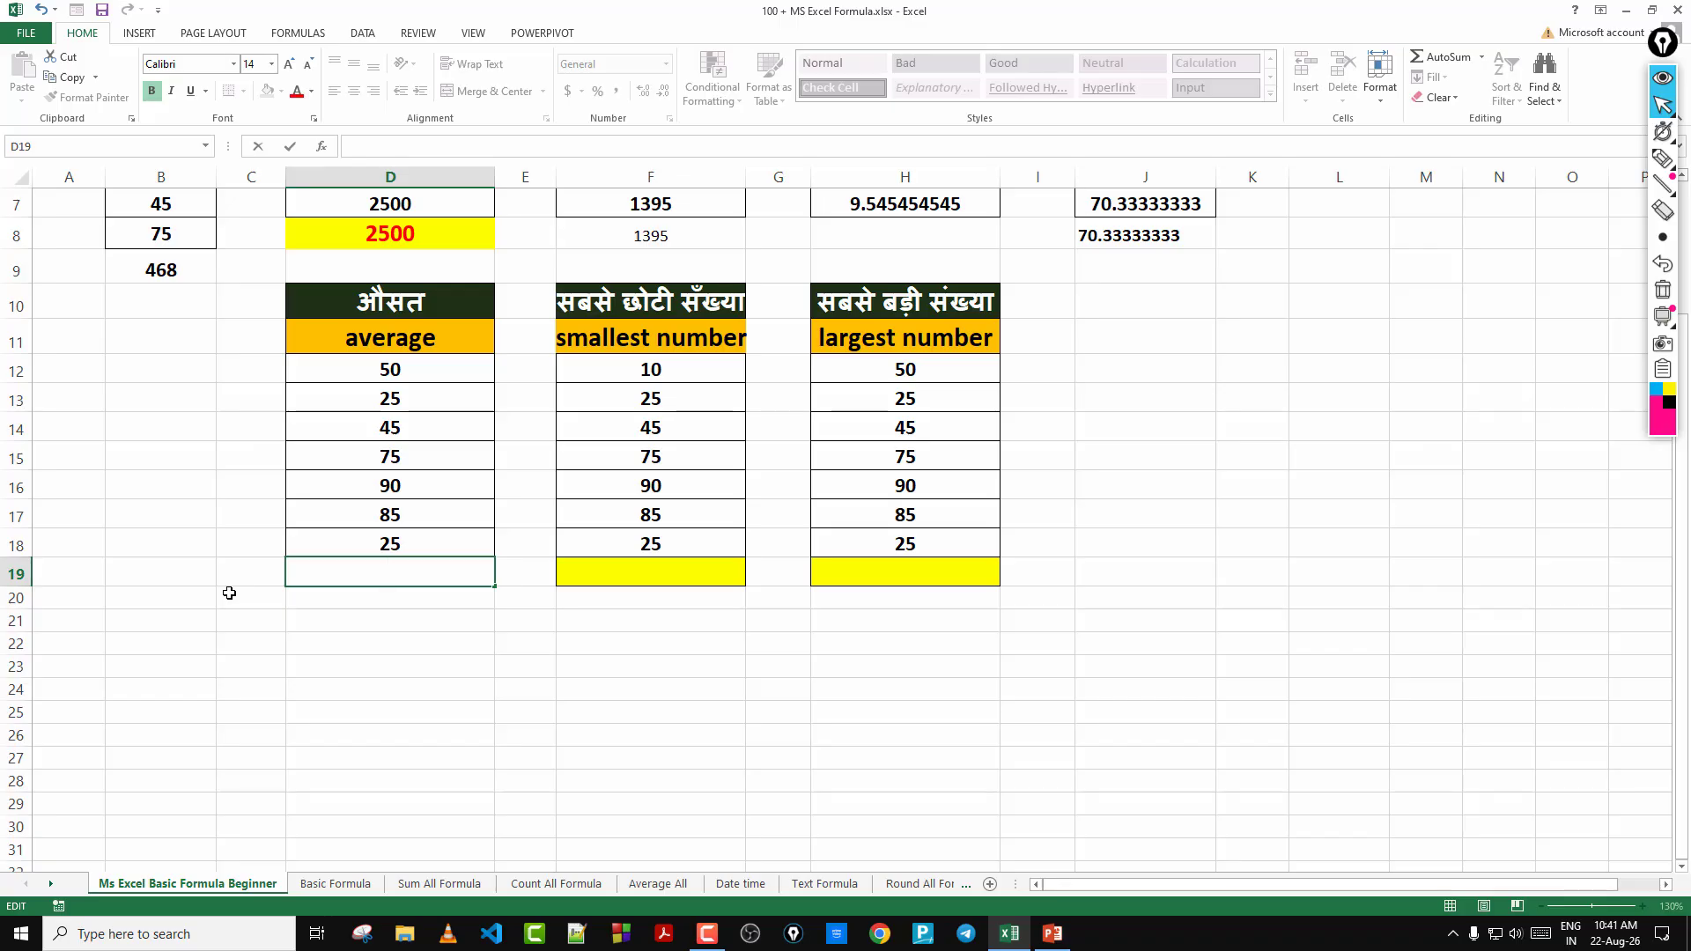
Calculate the average of the listed numbers in D19 with the formula =AVERAGE(D12:D18)
text(=)
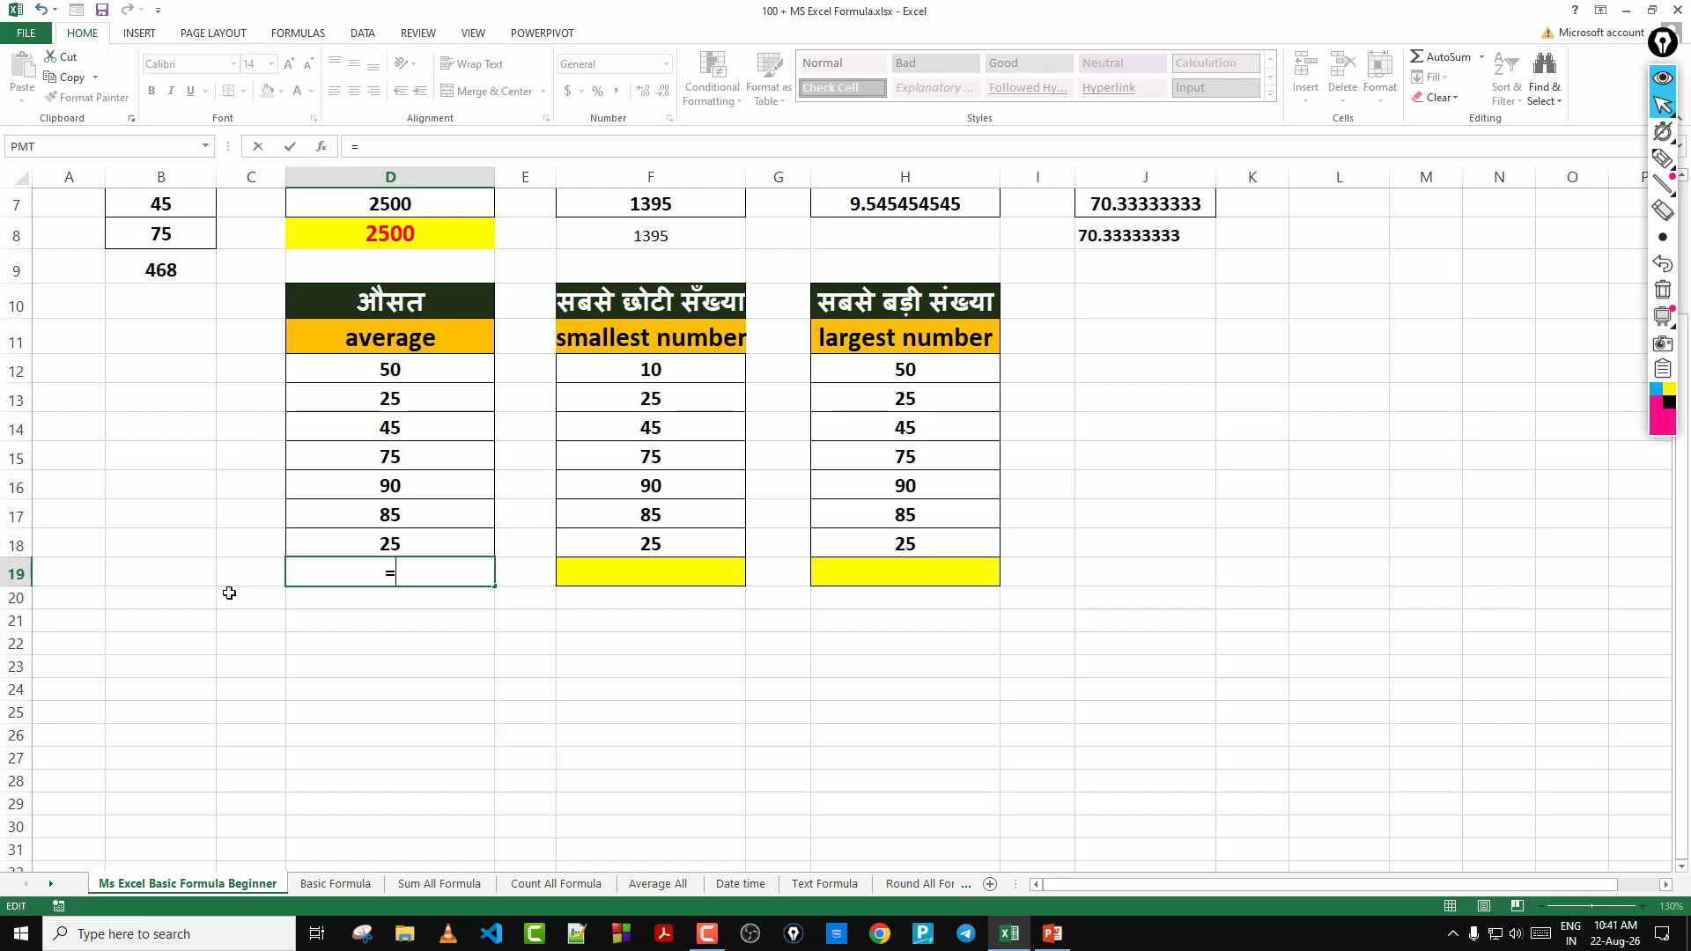
text(av)
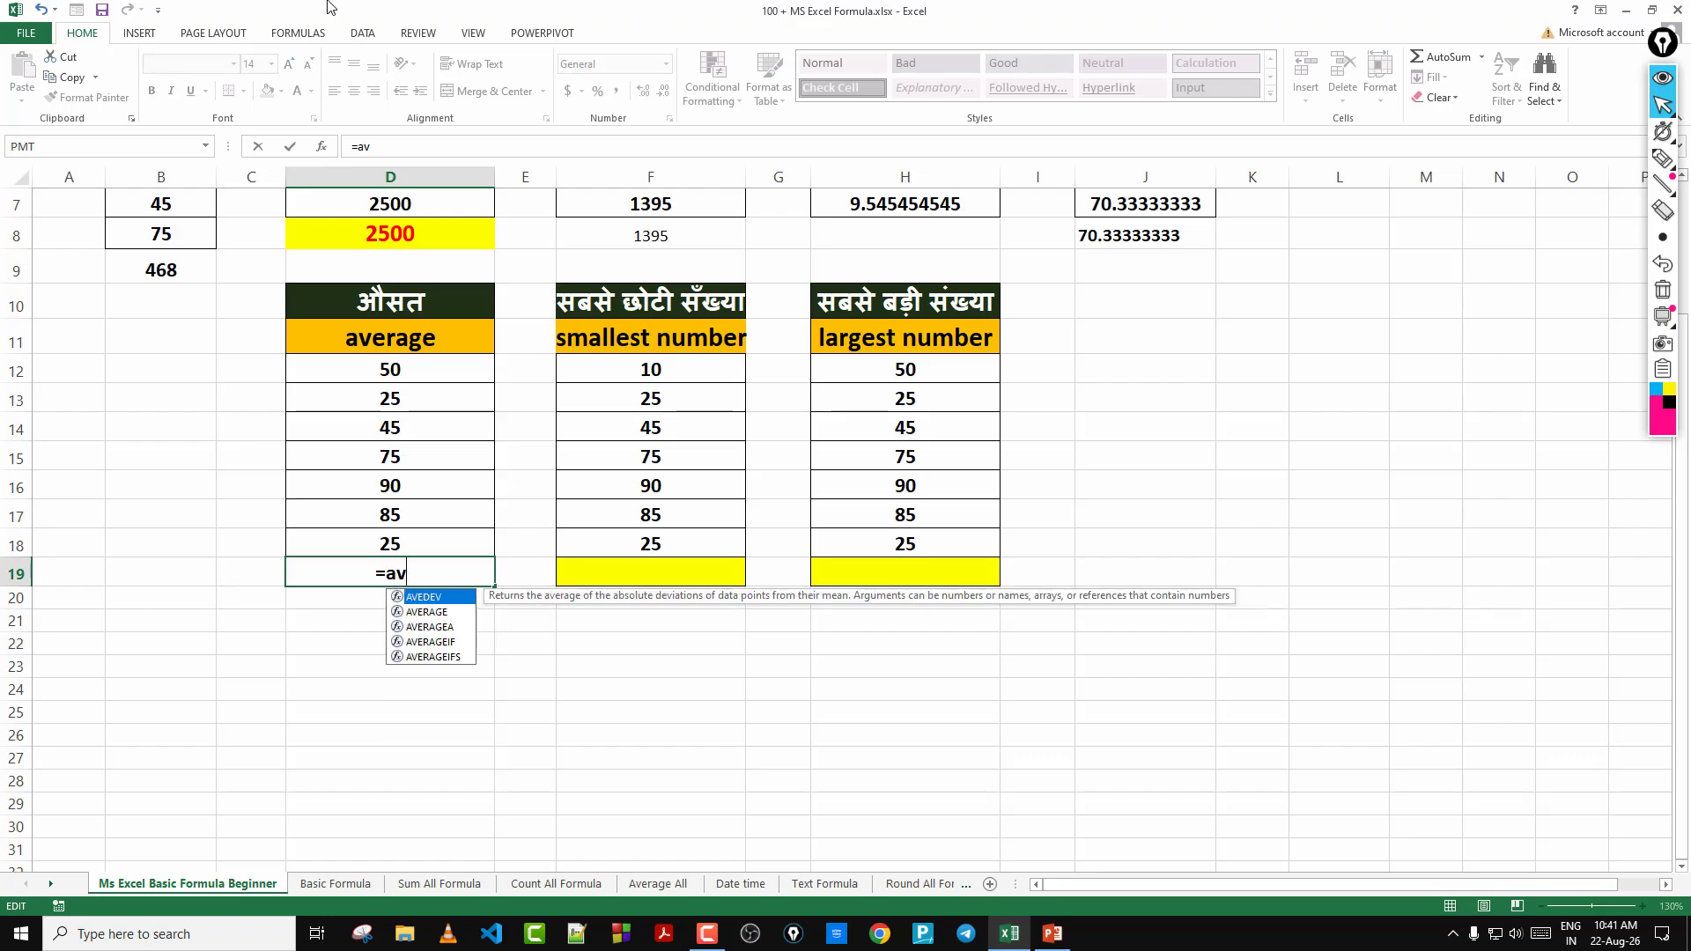
text(e)
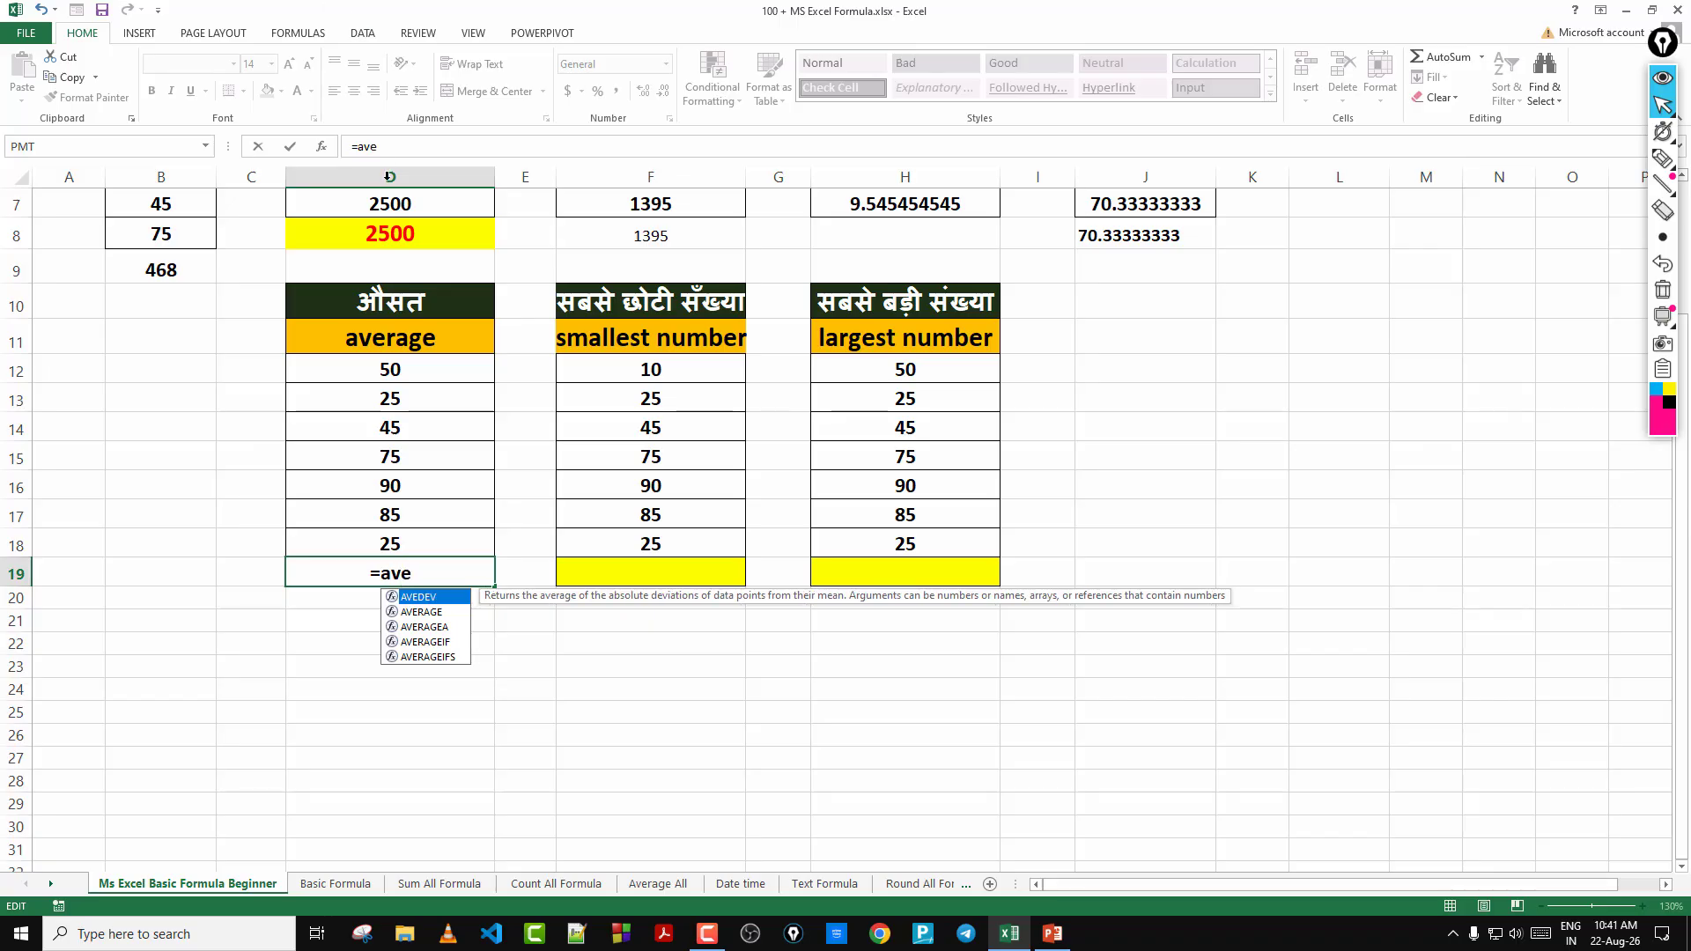
text(r)
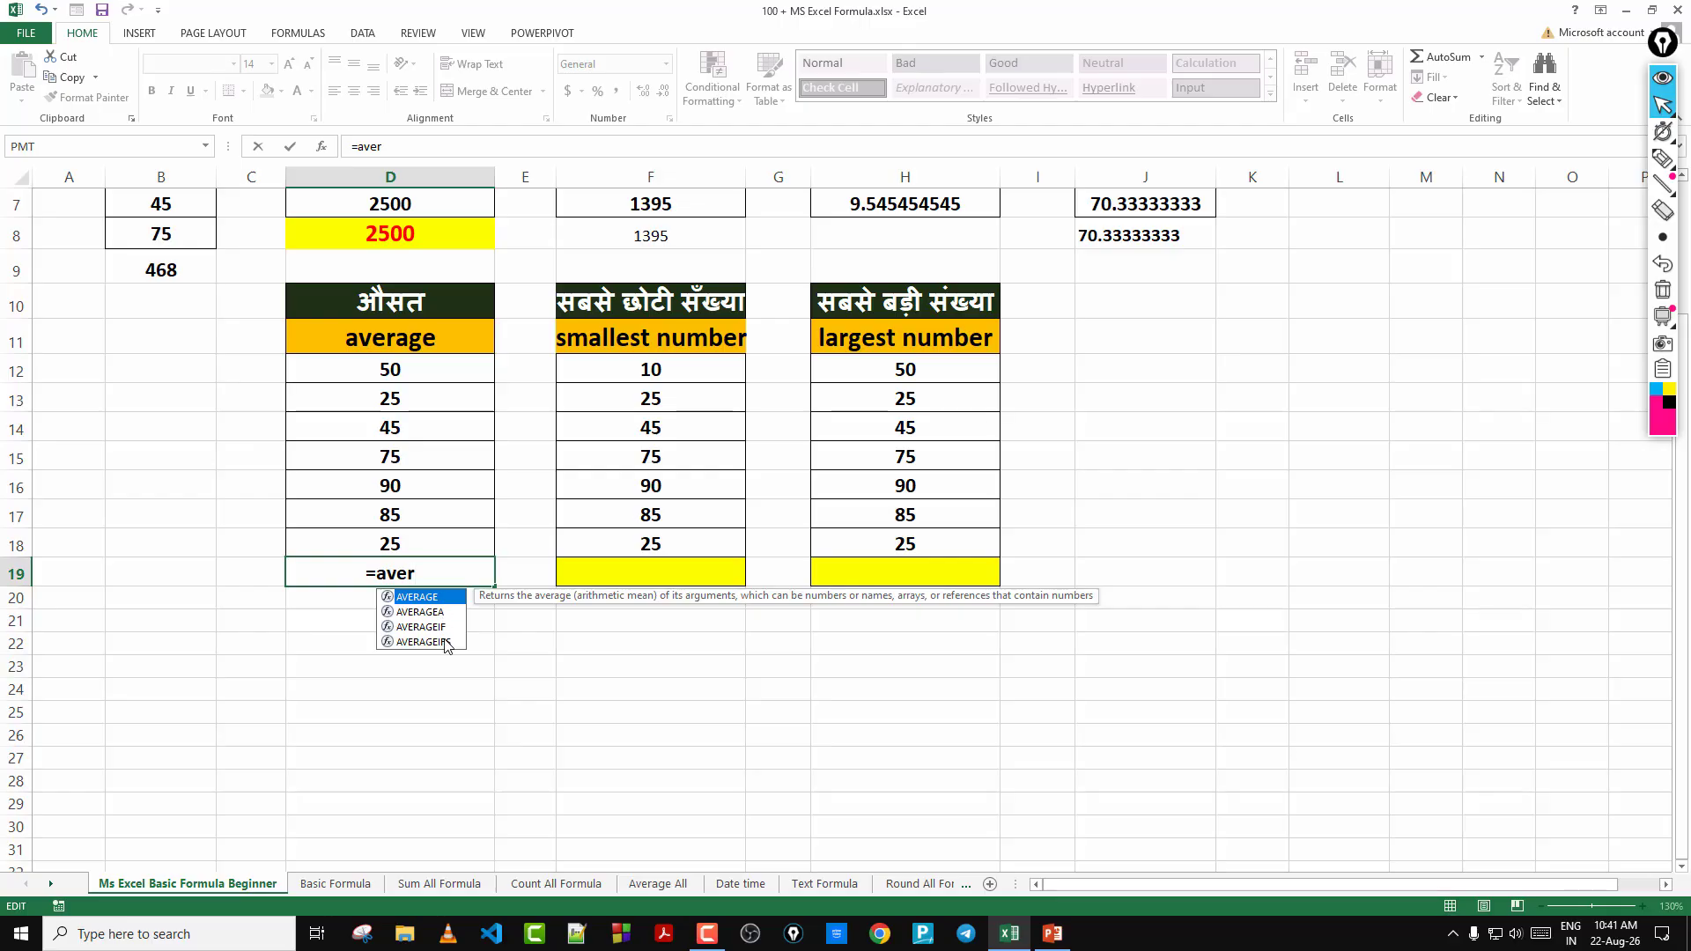
double_click(417, 598)
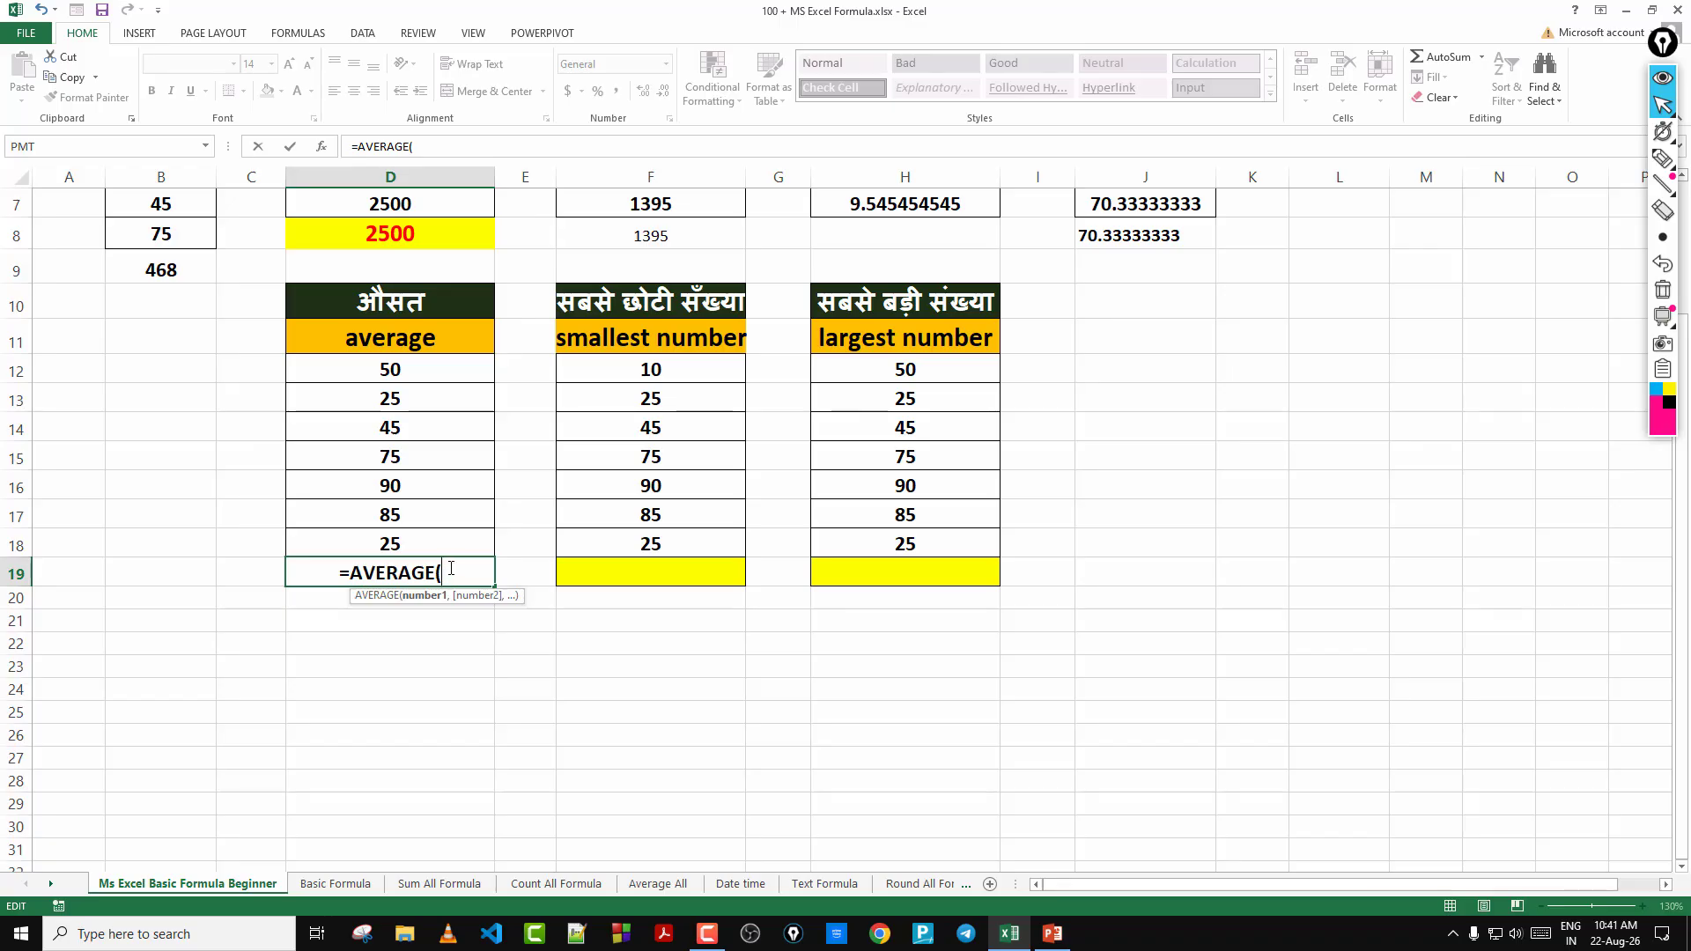
drag(420, 371, 421, 550)
drag(414, 377, 421, 546)
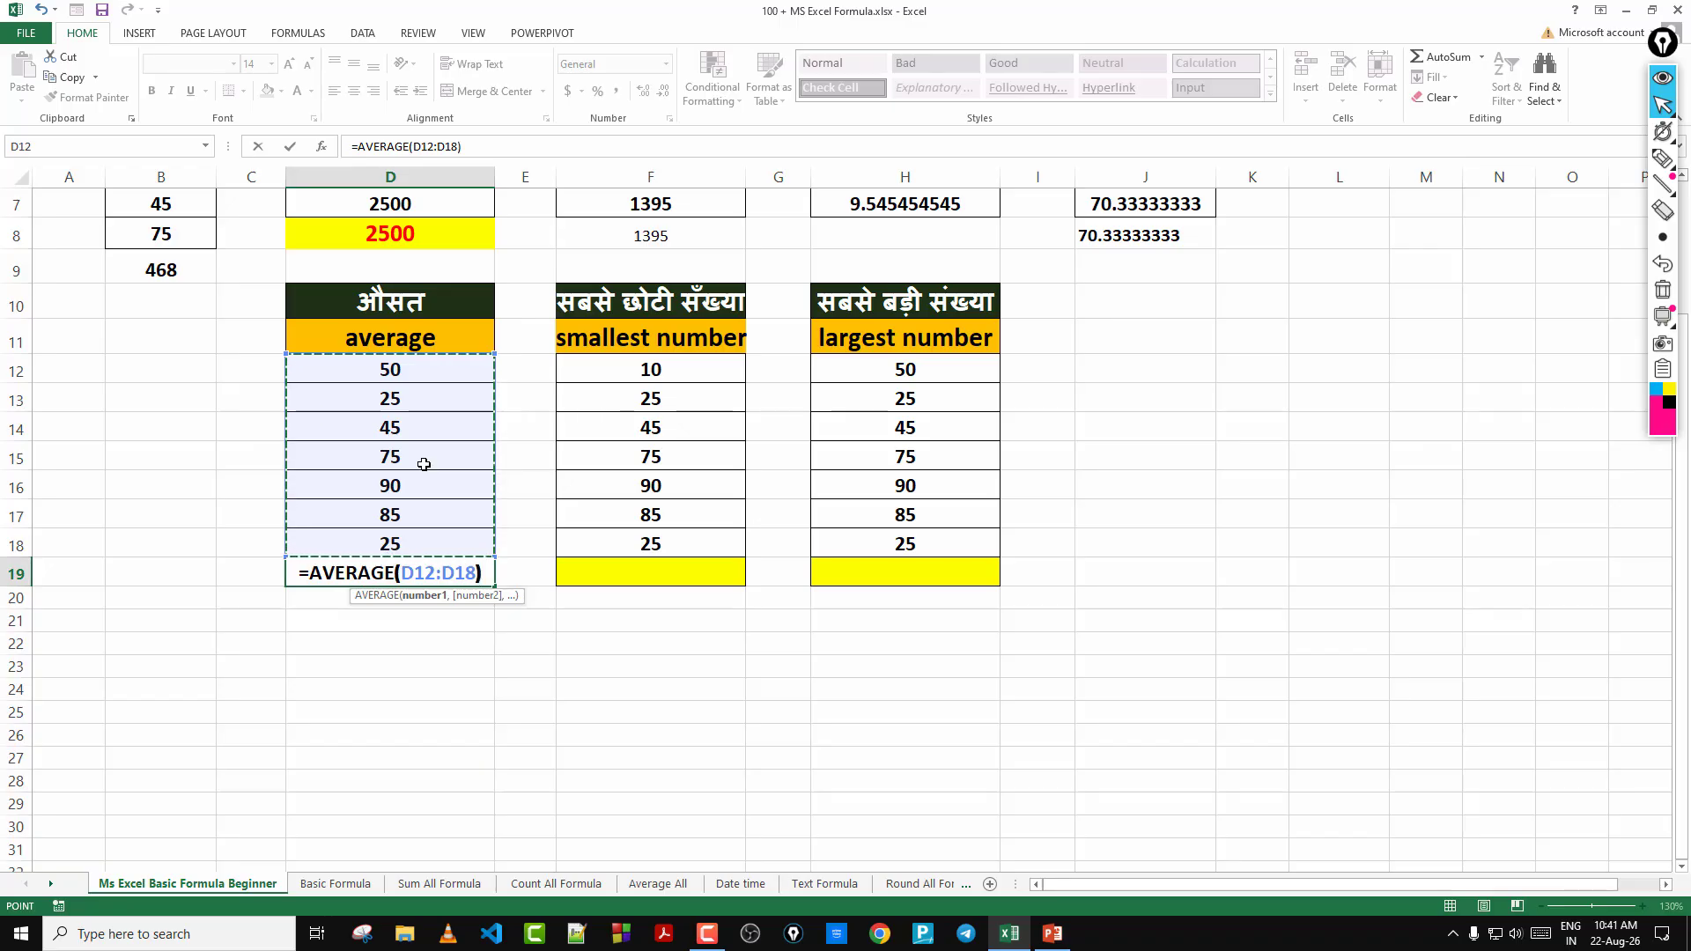
text())
key(Return)
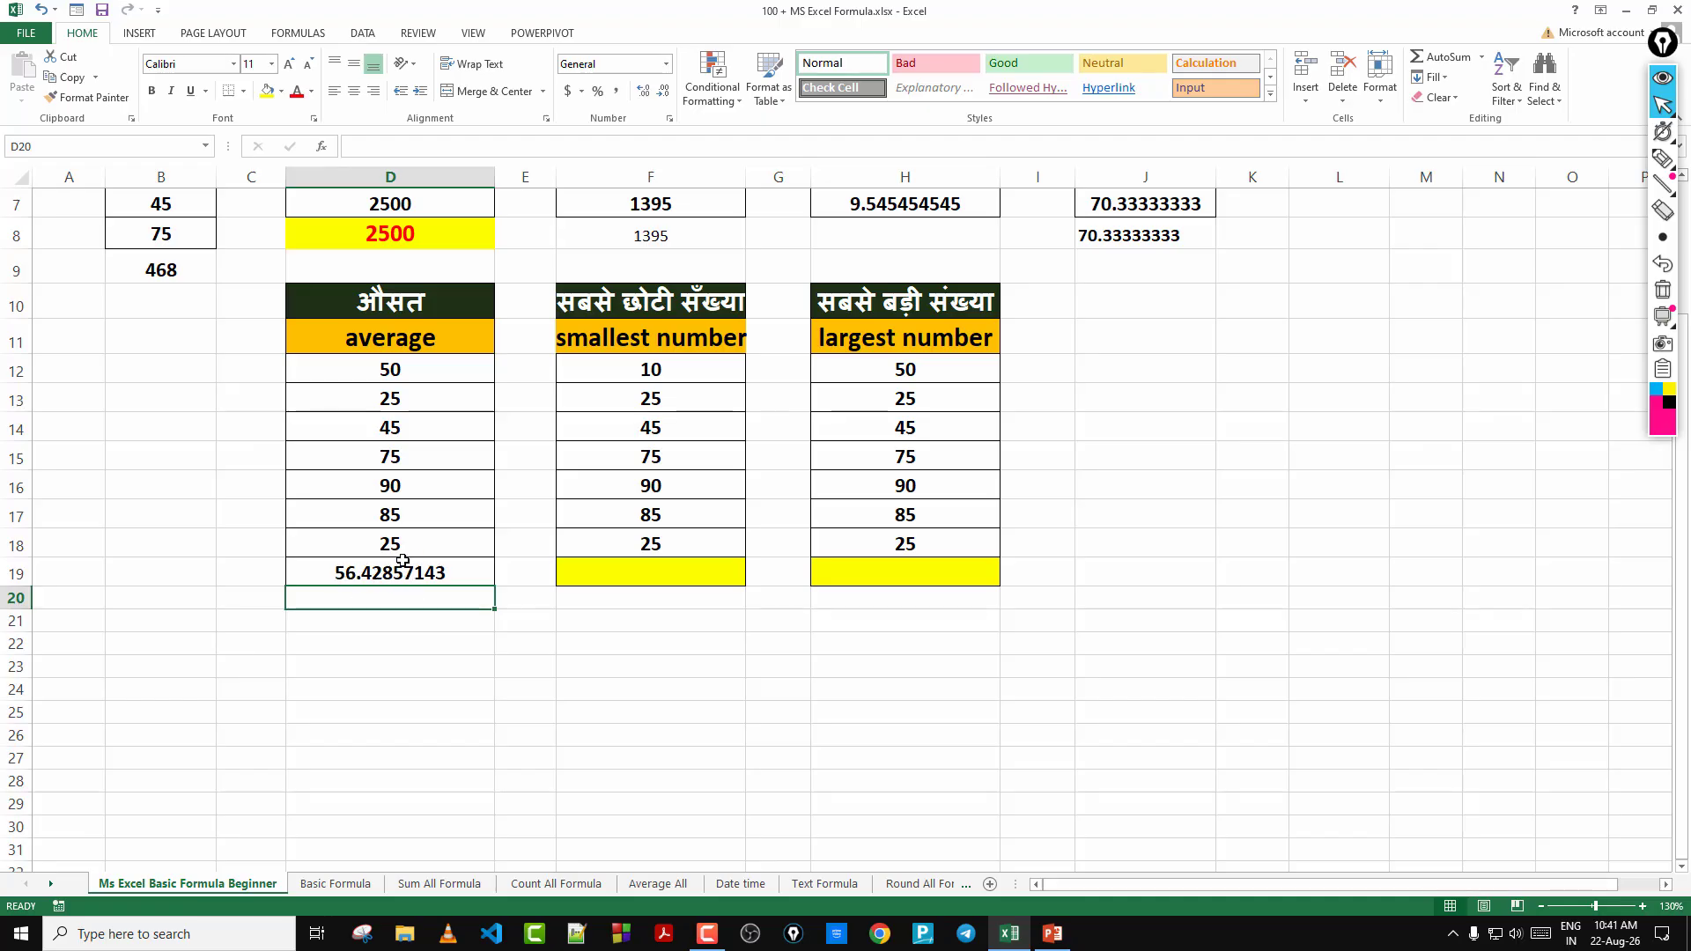
Circle the average result in D19 with the pen, erase the marks and return to the normal pointer
click(1661, 162)
mouse_move(309, 611)
mouse_down()
mouse_move(370, 540)
mouse_move(390, 656)
mouse_move(255, 737)
mouse_up()
drag(443, 400, 480, 433)
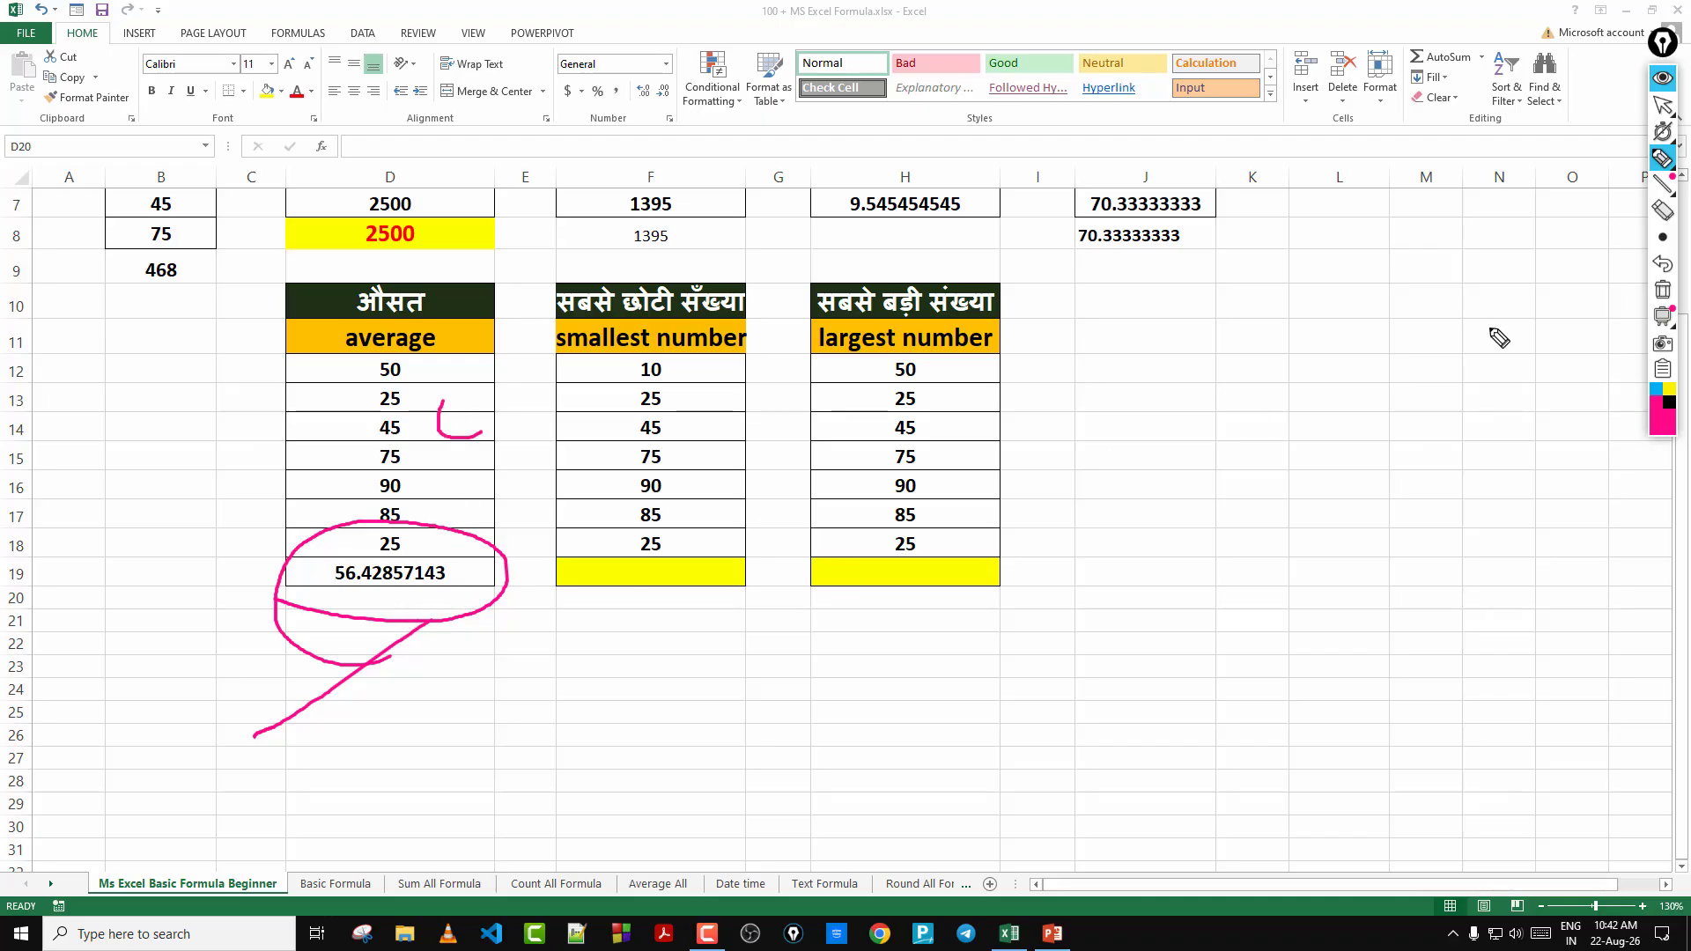
click(1663, 289)
click(1664, 106)
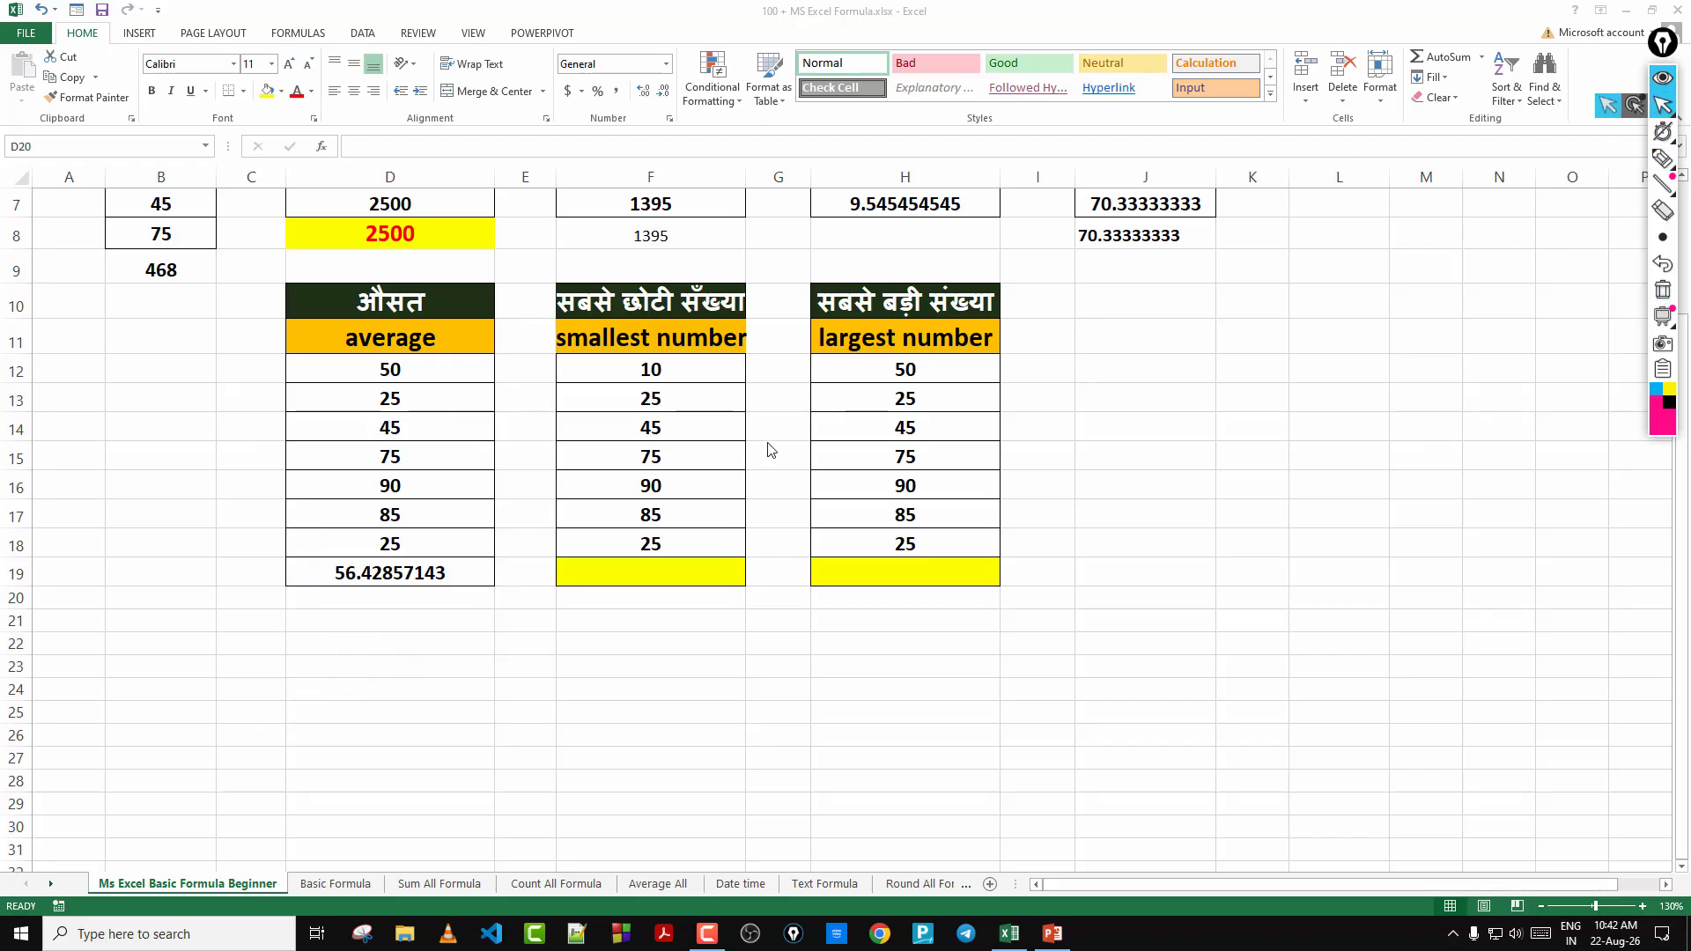
Total the average table's numbers in D22 with the formula =SUM(D12:D18)
click(475, 643)
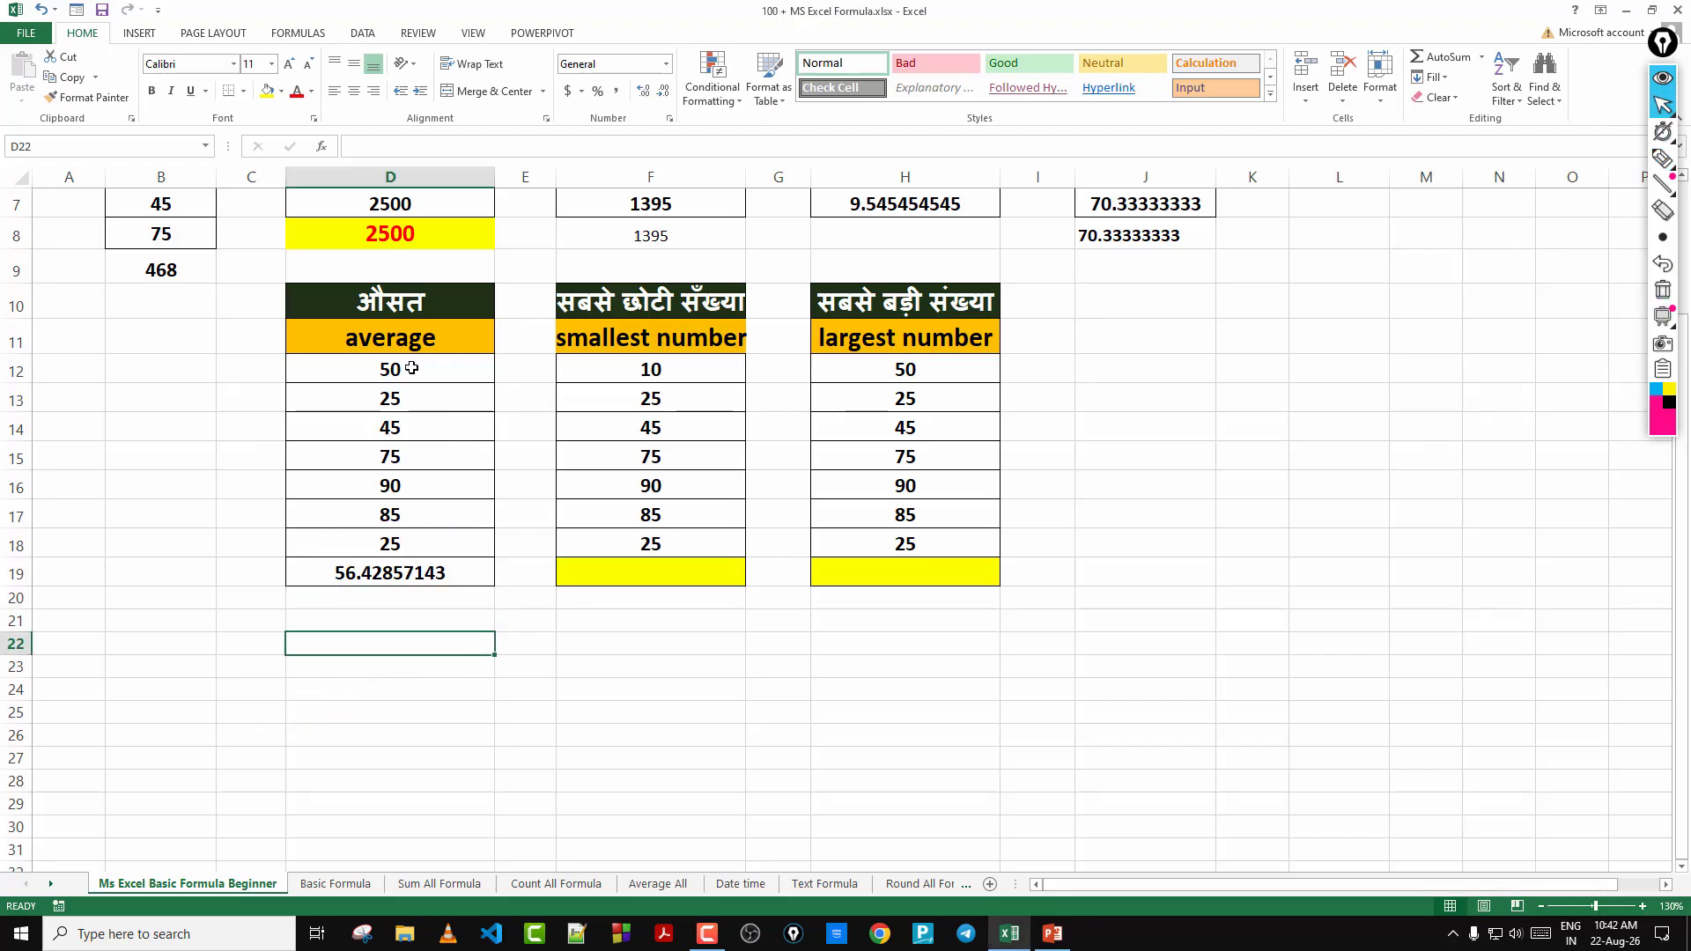
drag(412, 367, 414, 514)
click(457, 642)
text(=sum)
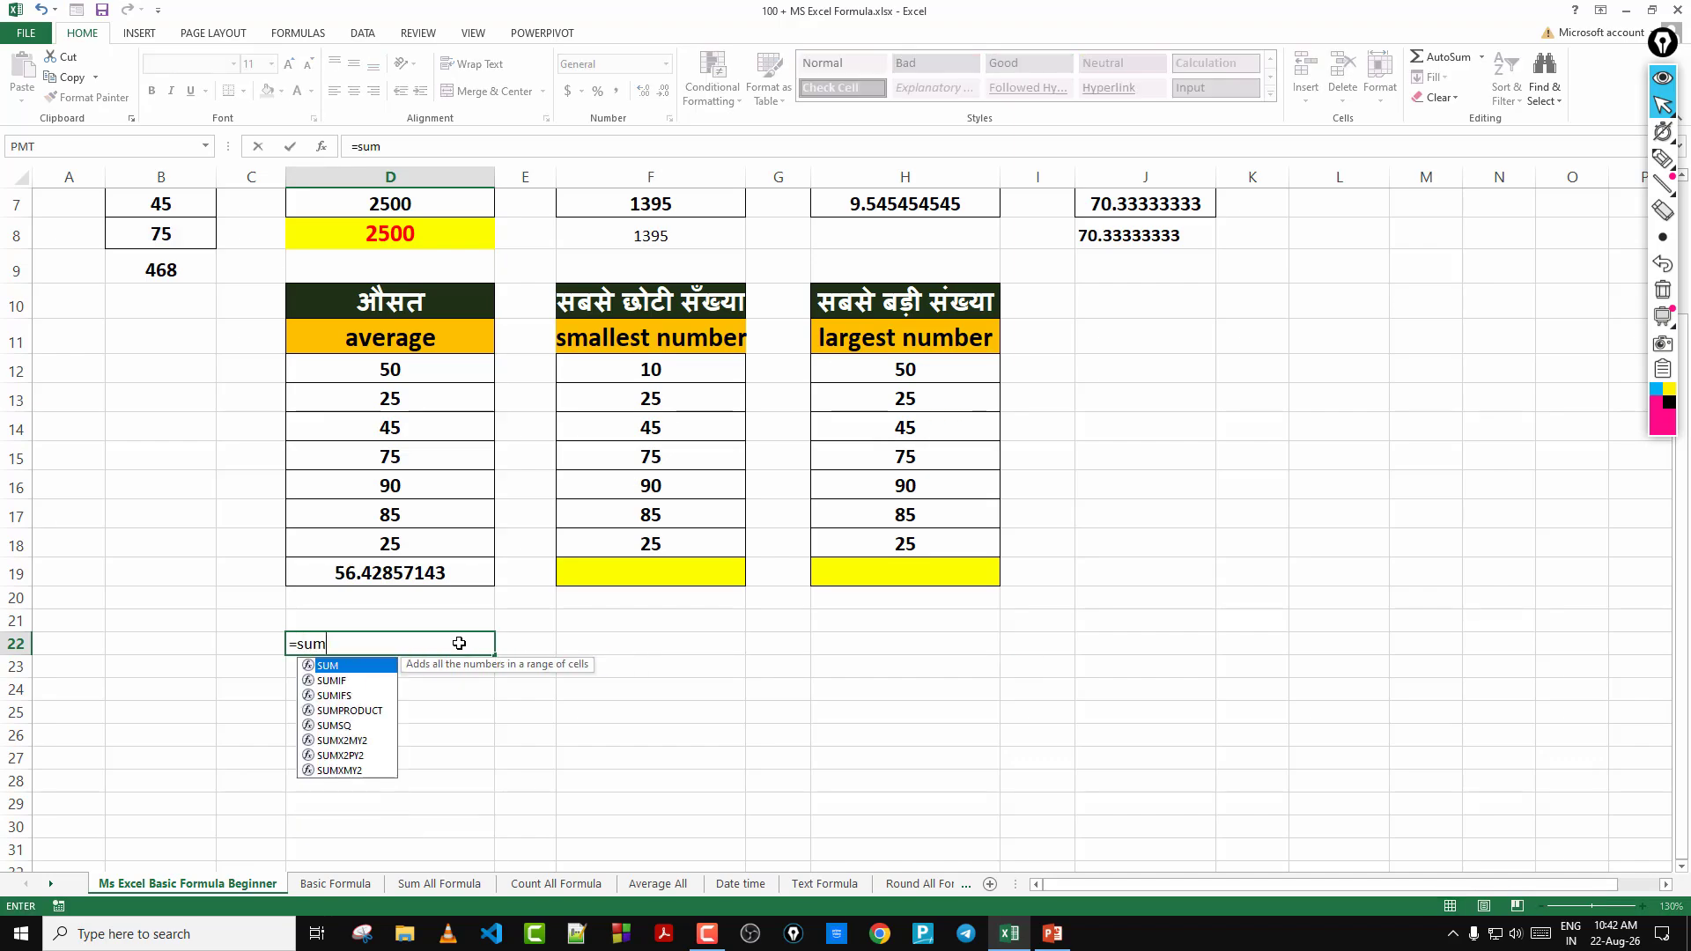
key(Tab)
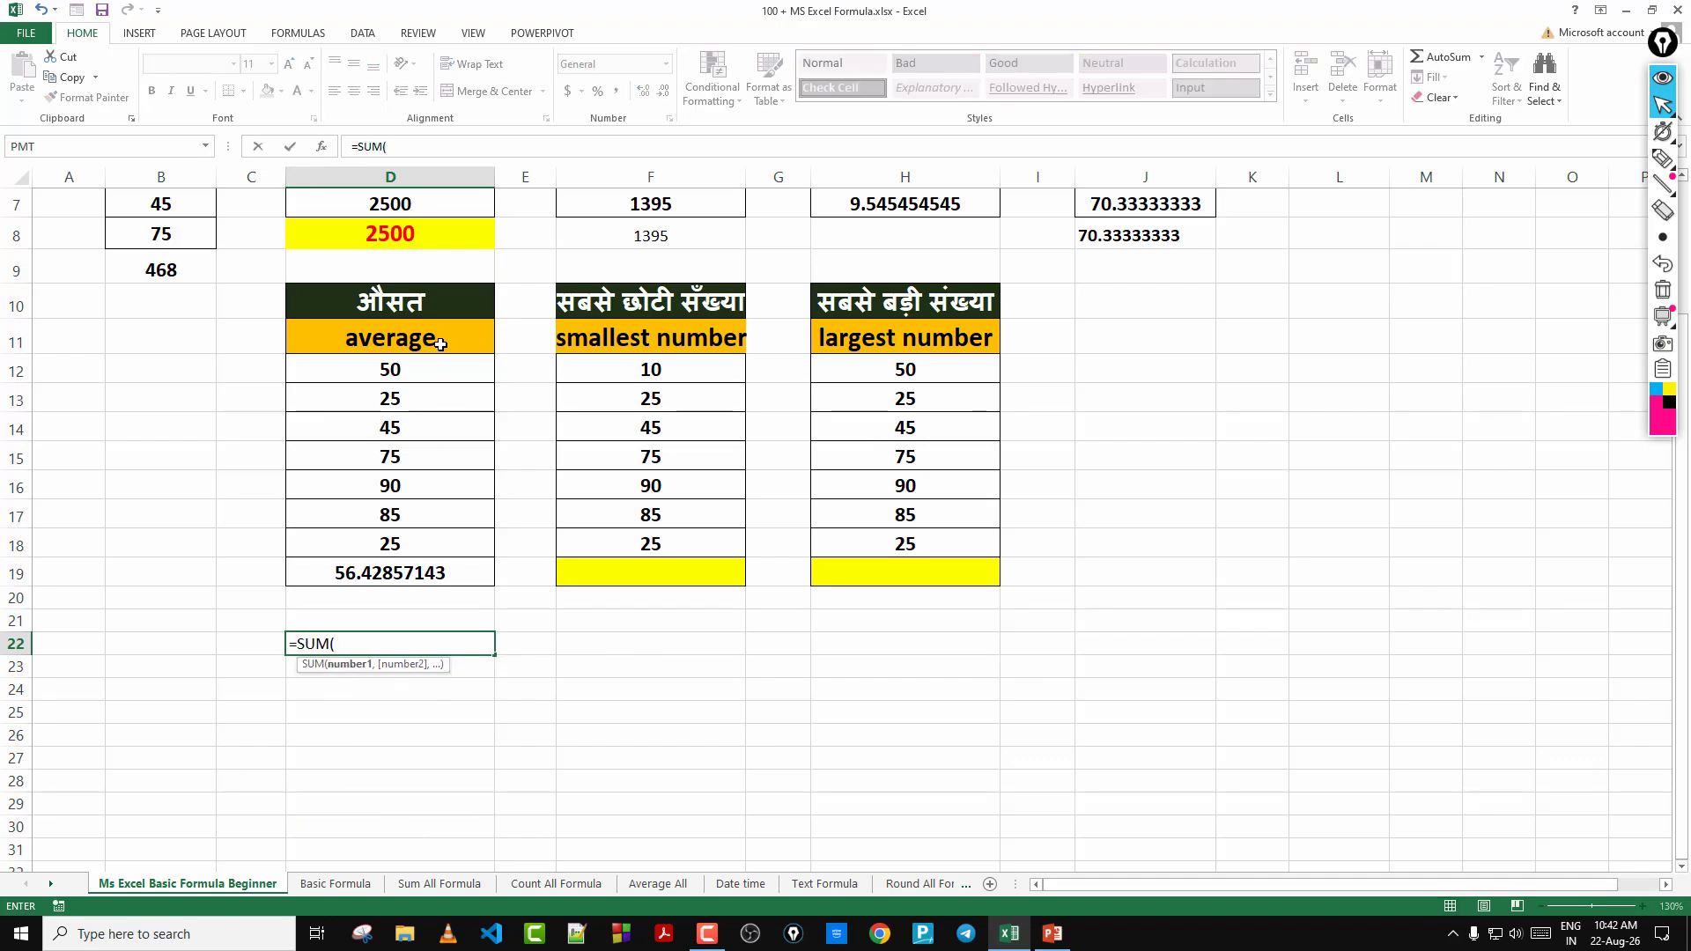
drag(441, 365, 440, 545)
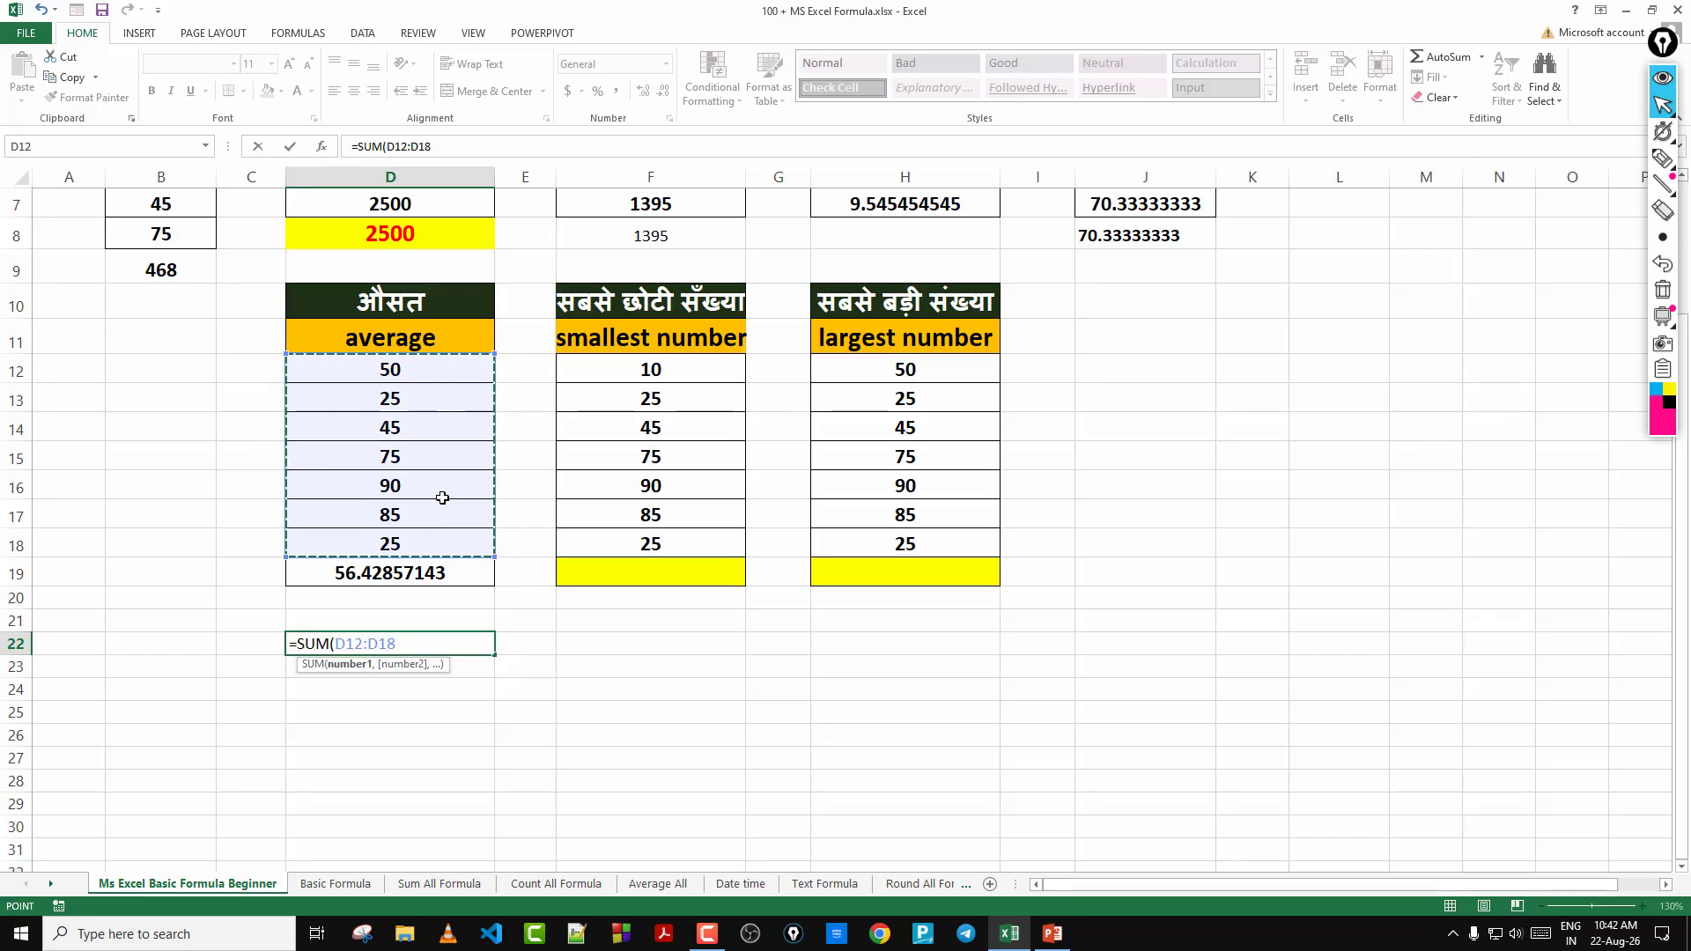
text())
key(Return)
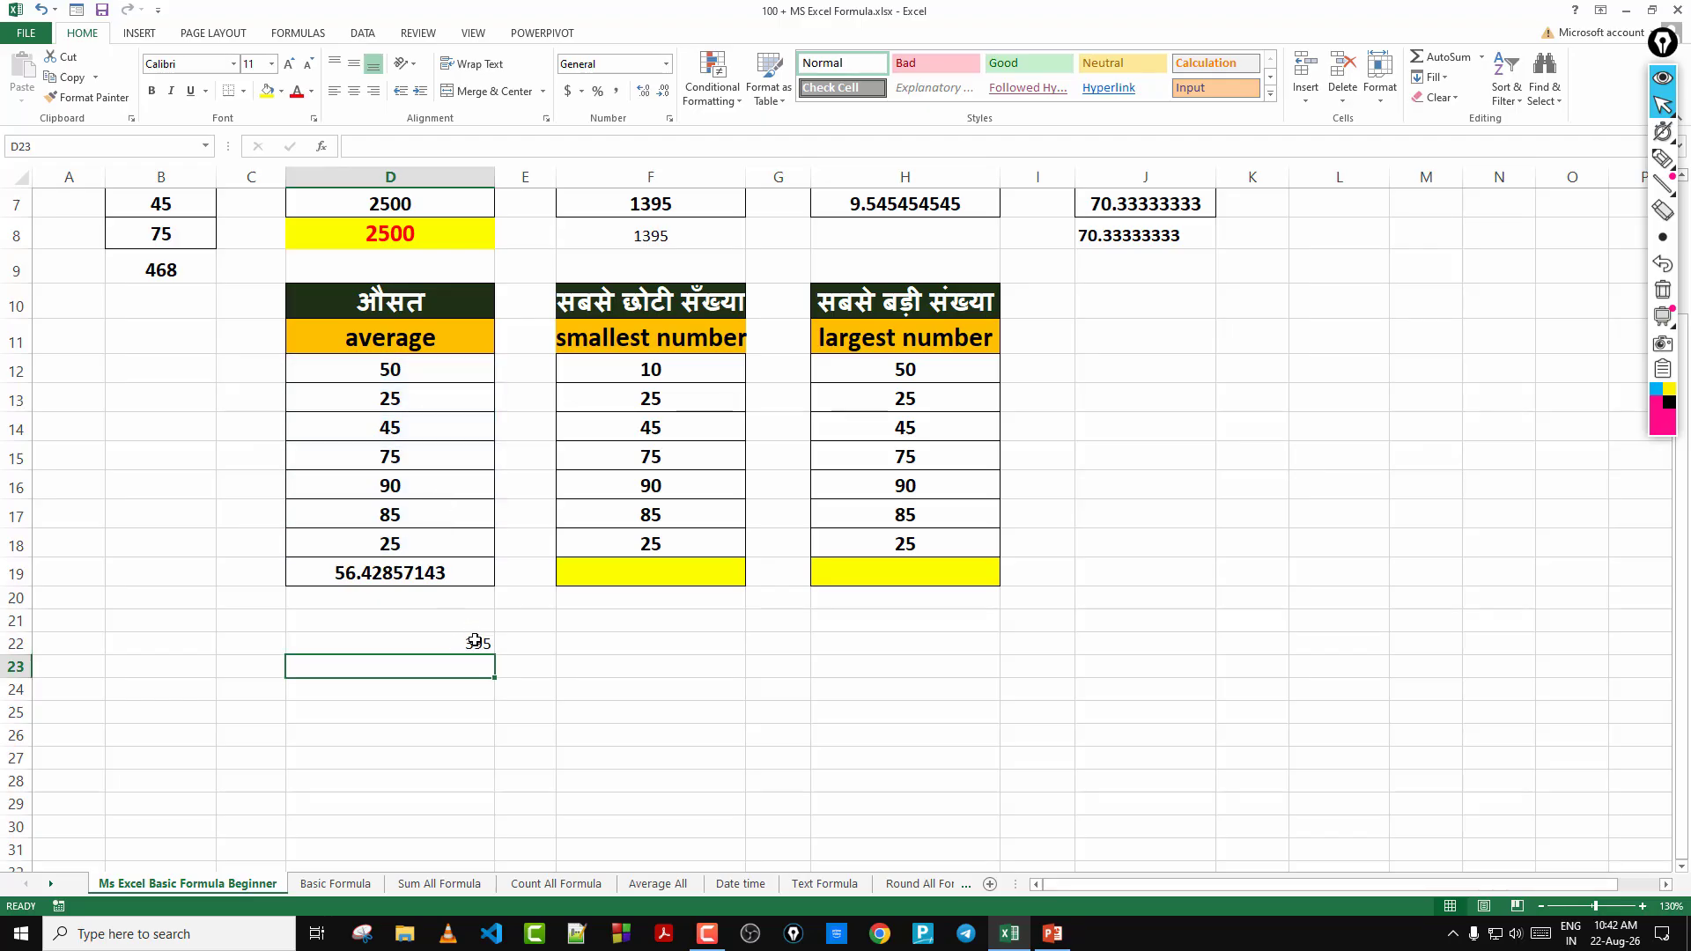
Count the average table's numbers in D23 with the formula =COUNT(D12:D18)
drag(405, 373, 410, 542)
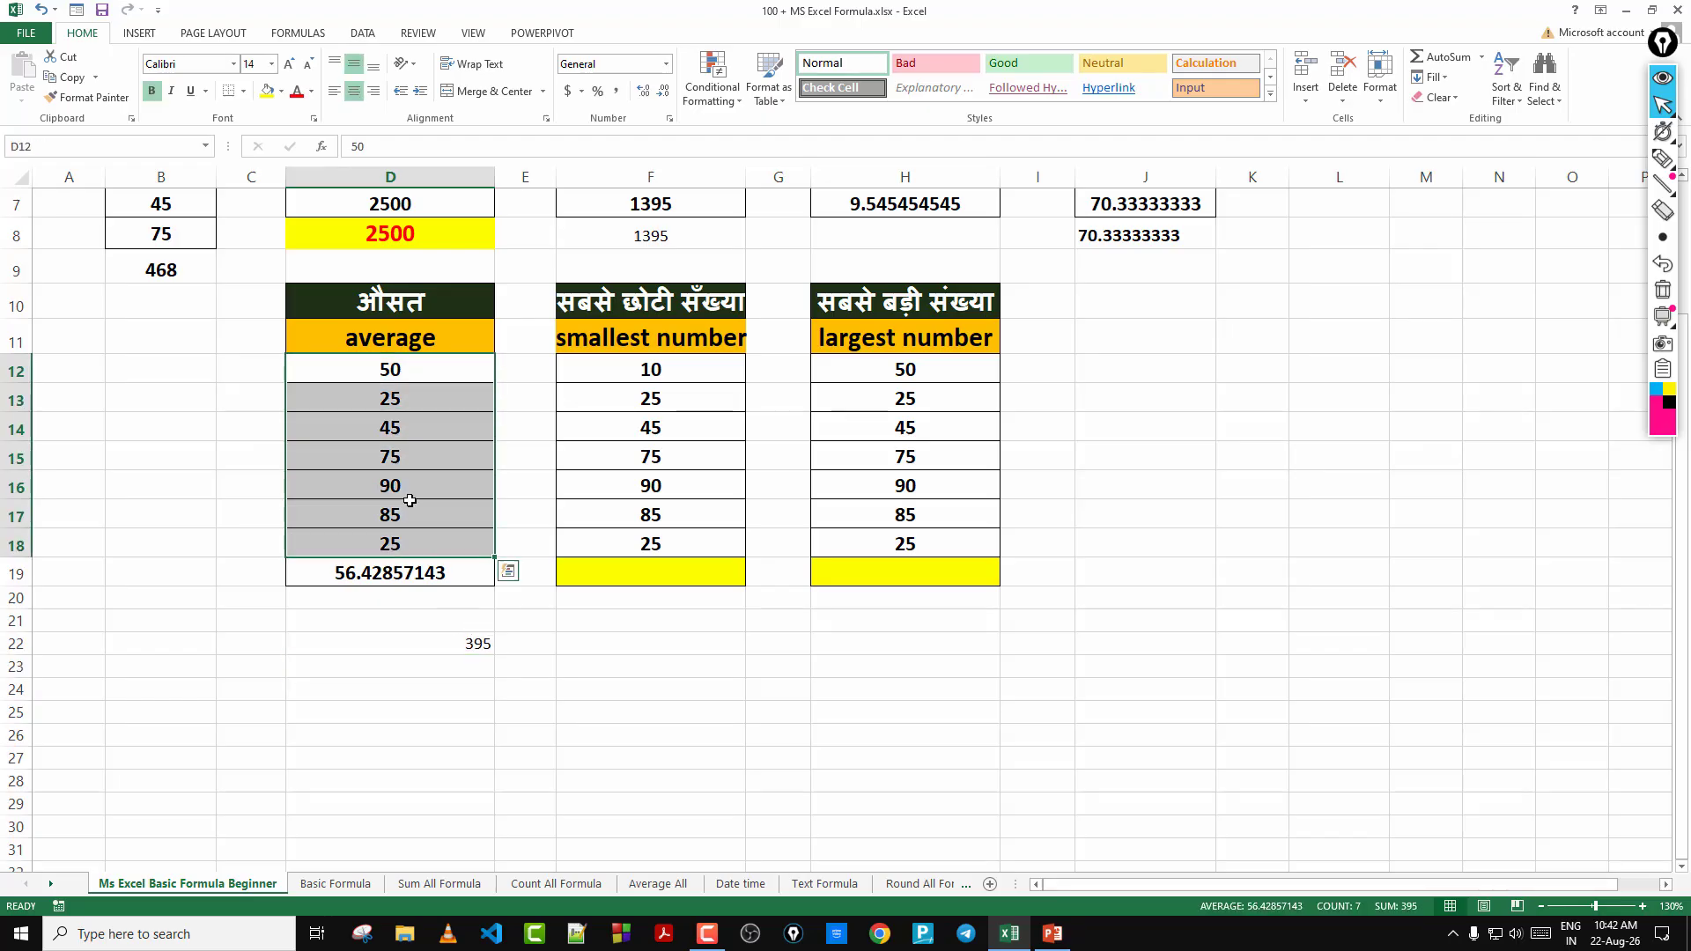
click(403, 369)
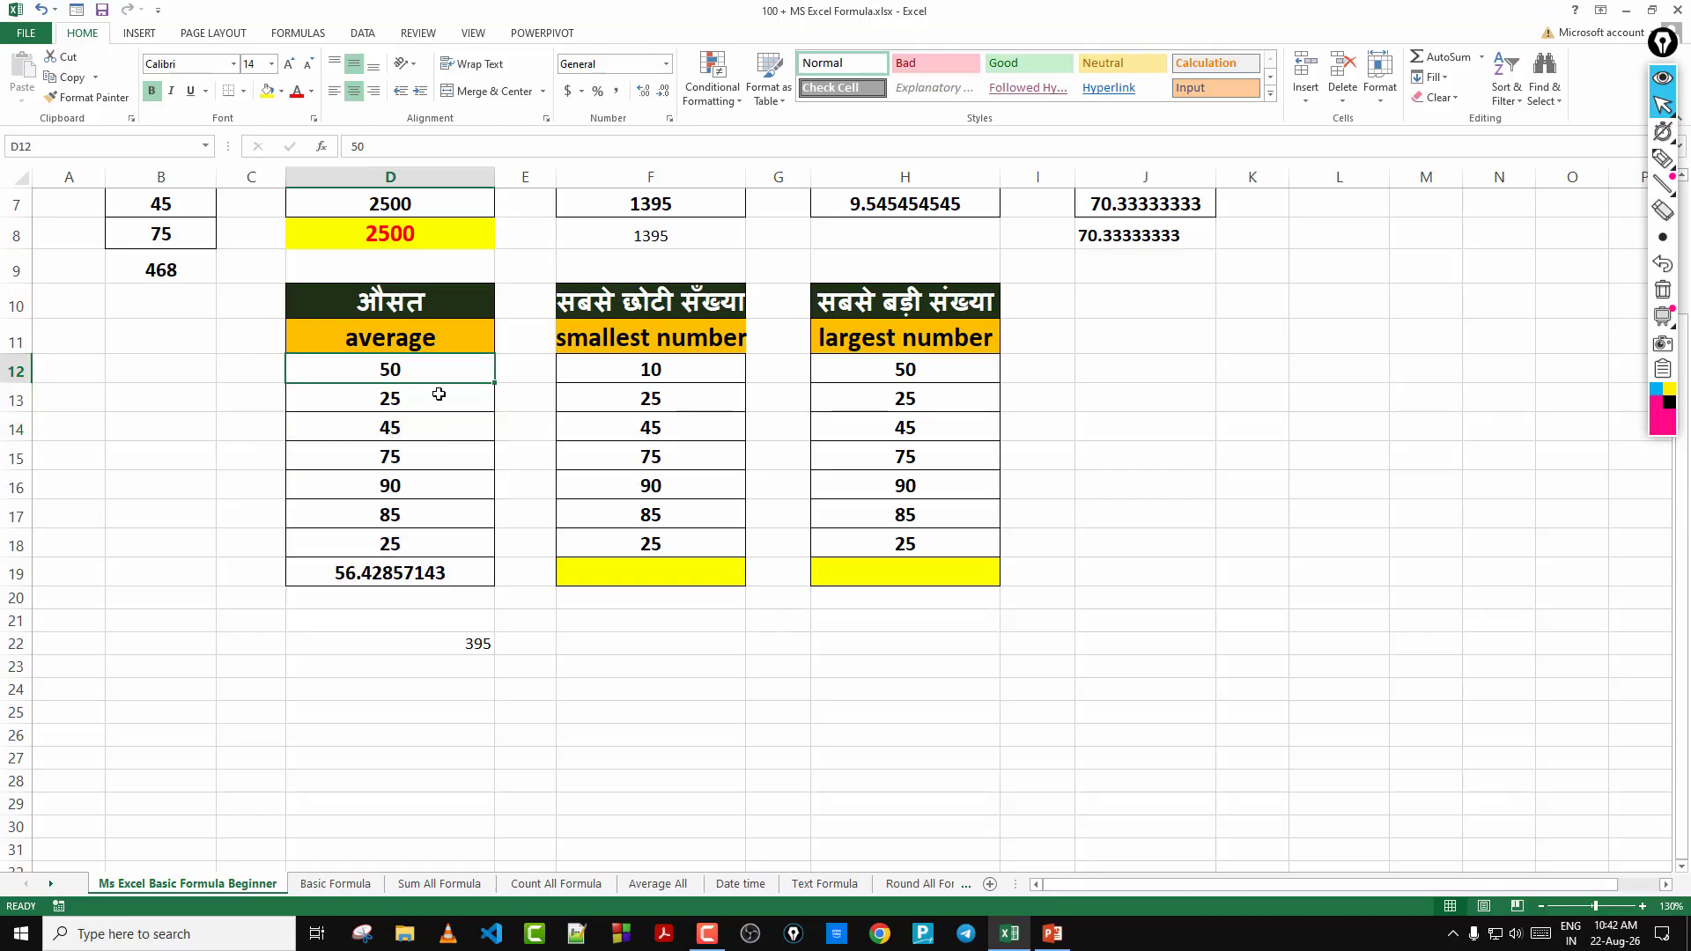
click(413, 399)
click(419, 428)
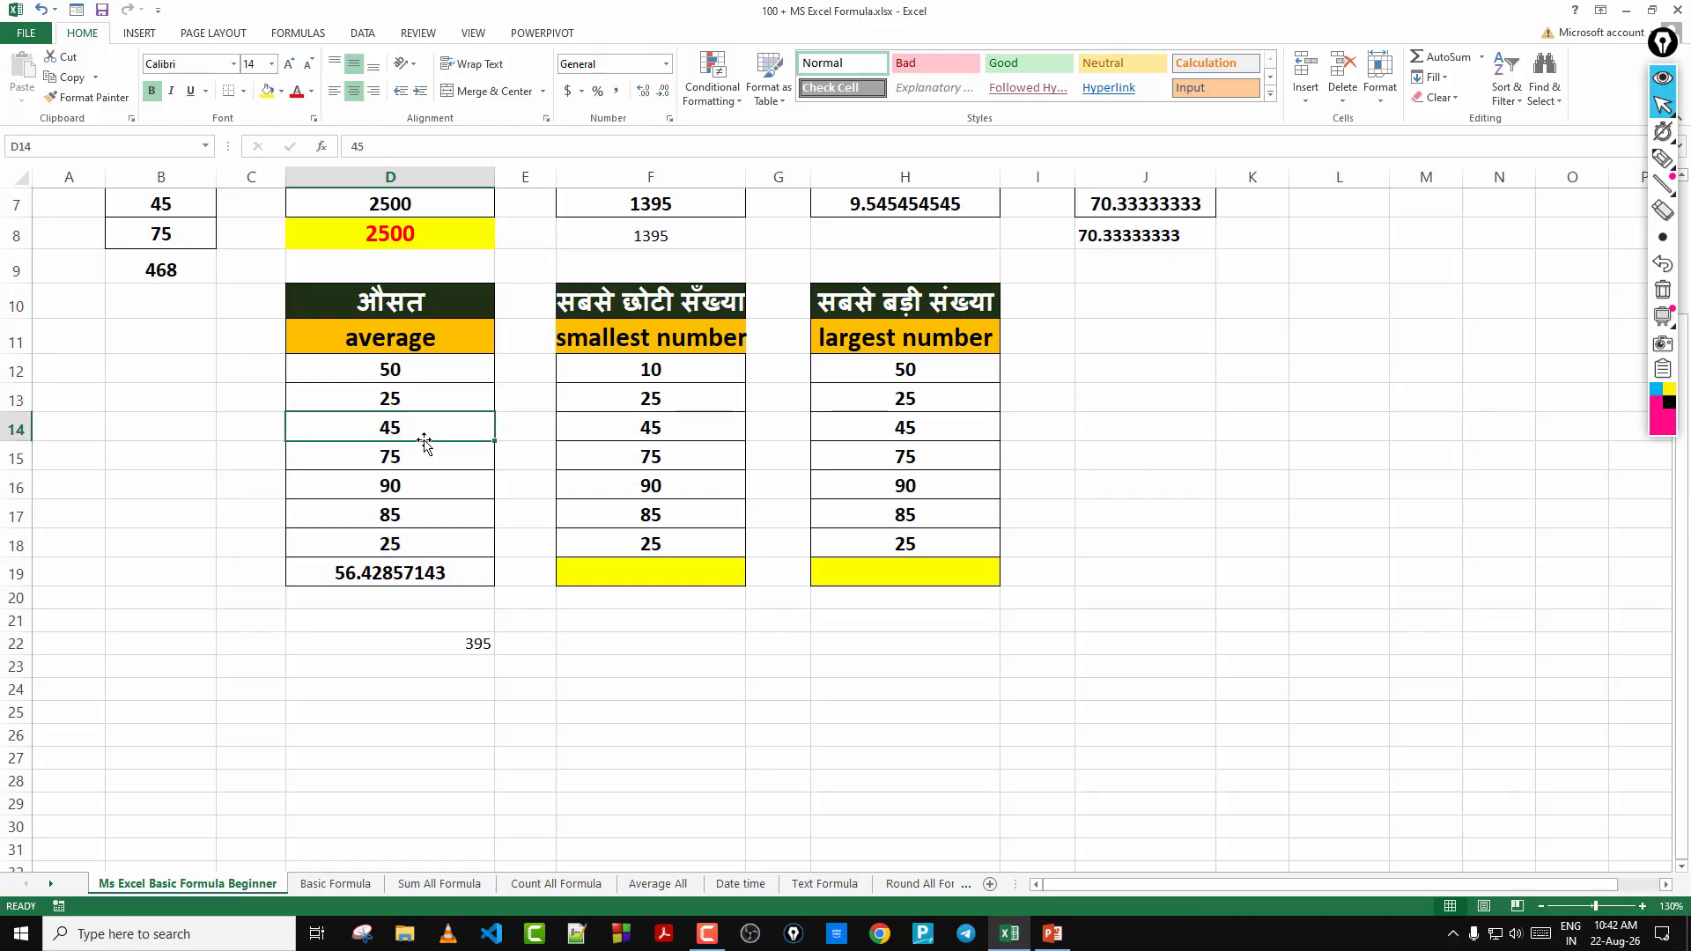
click(449, 665)
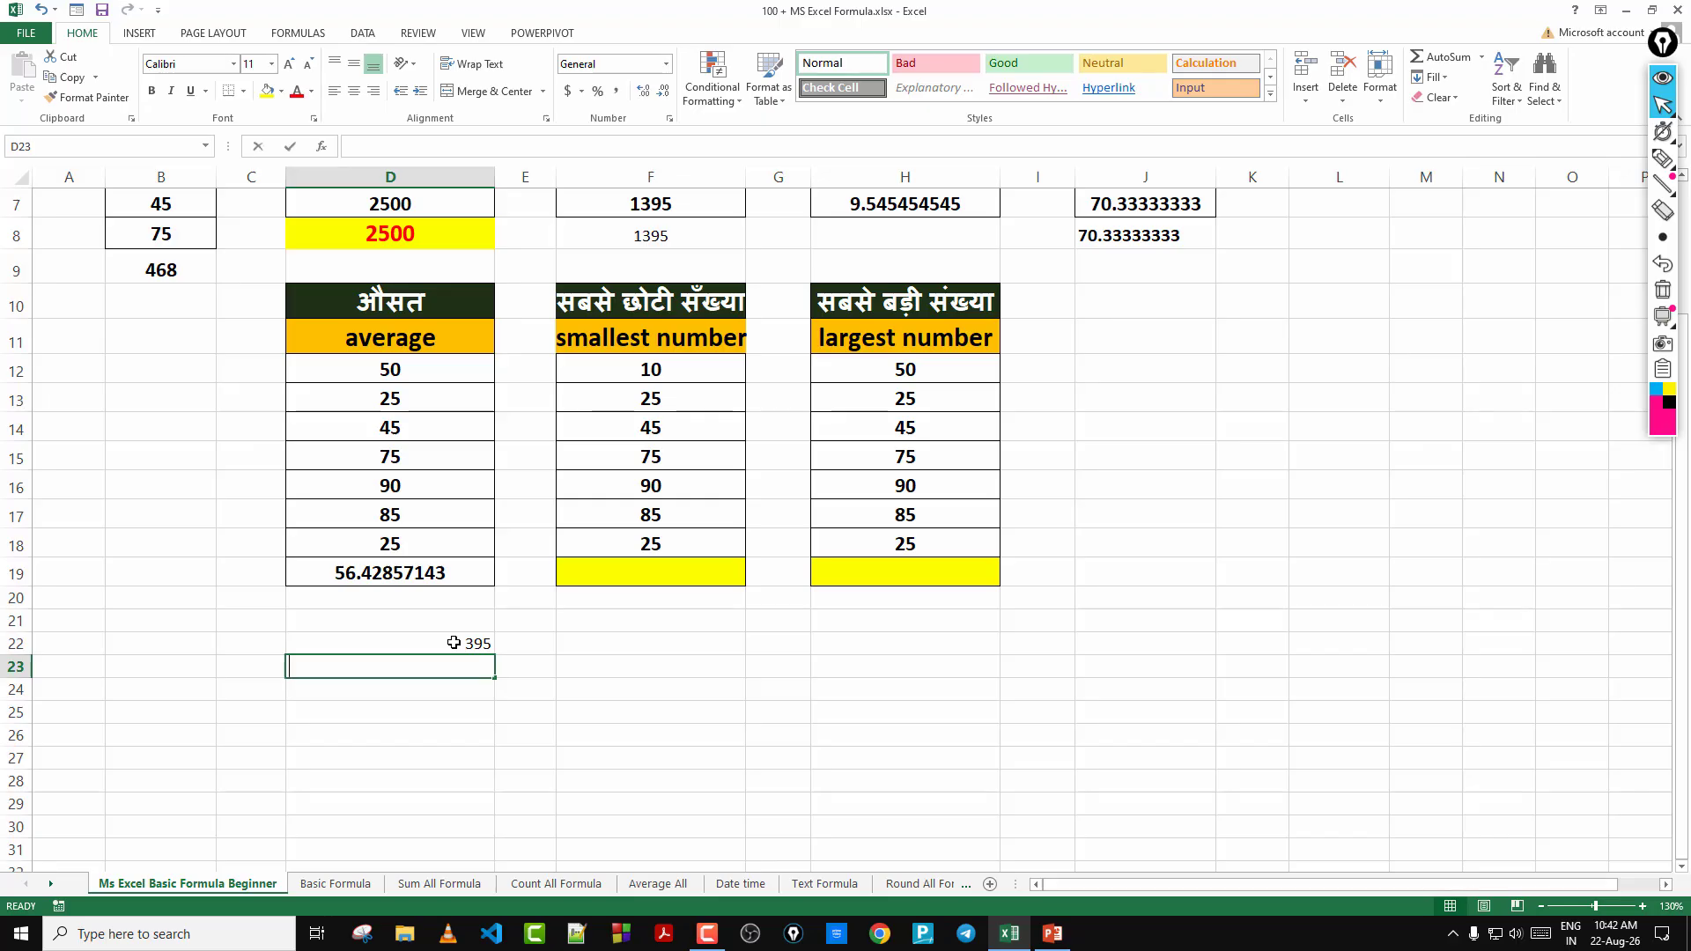
text(=coun)
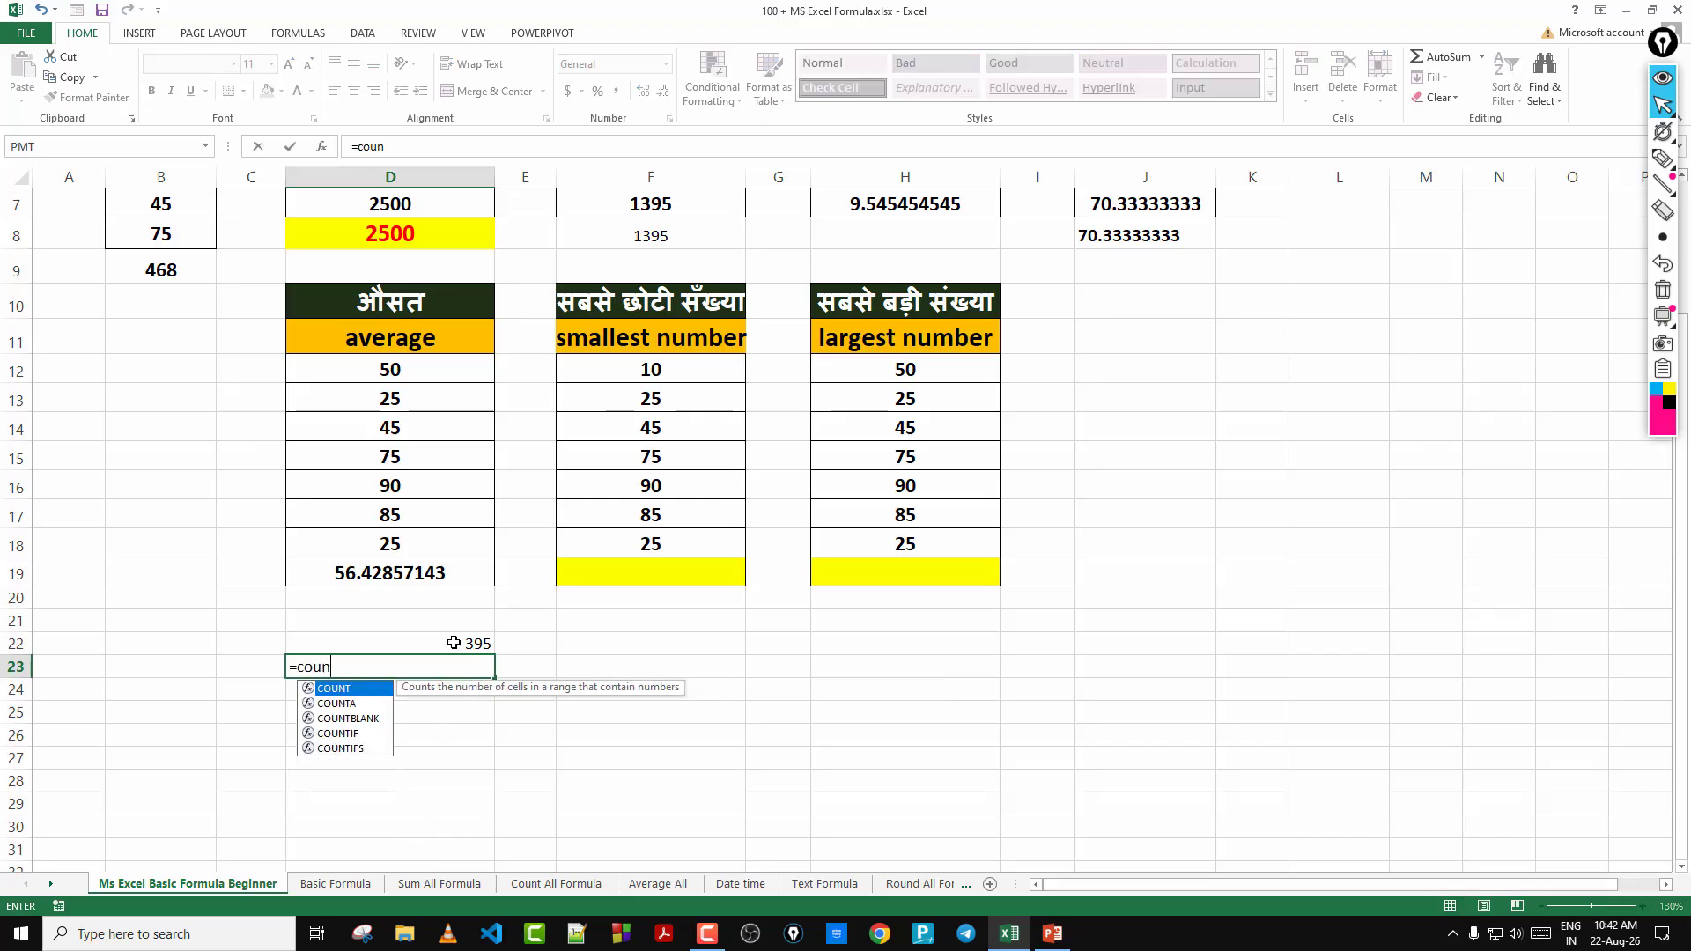
double_click(339, 690)
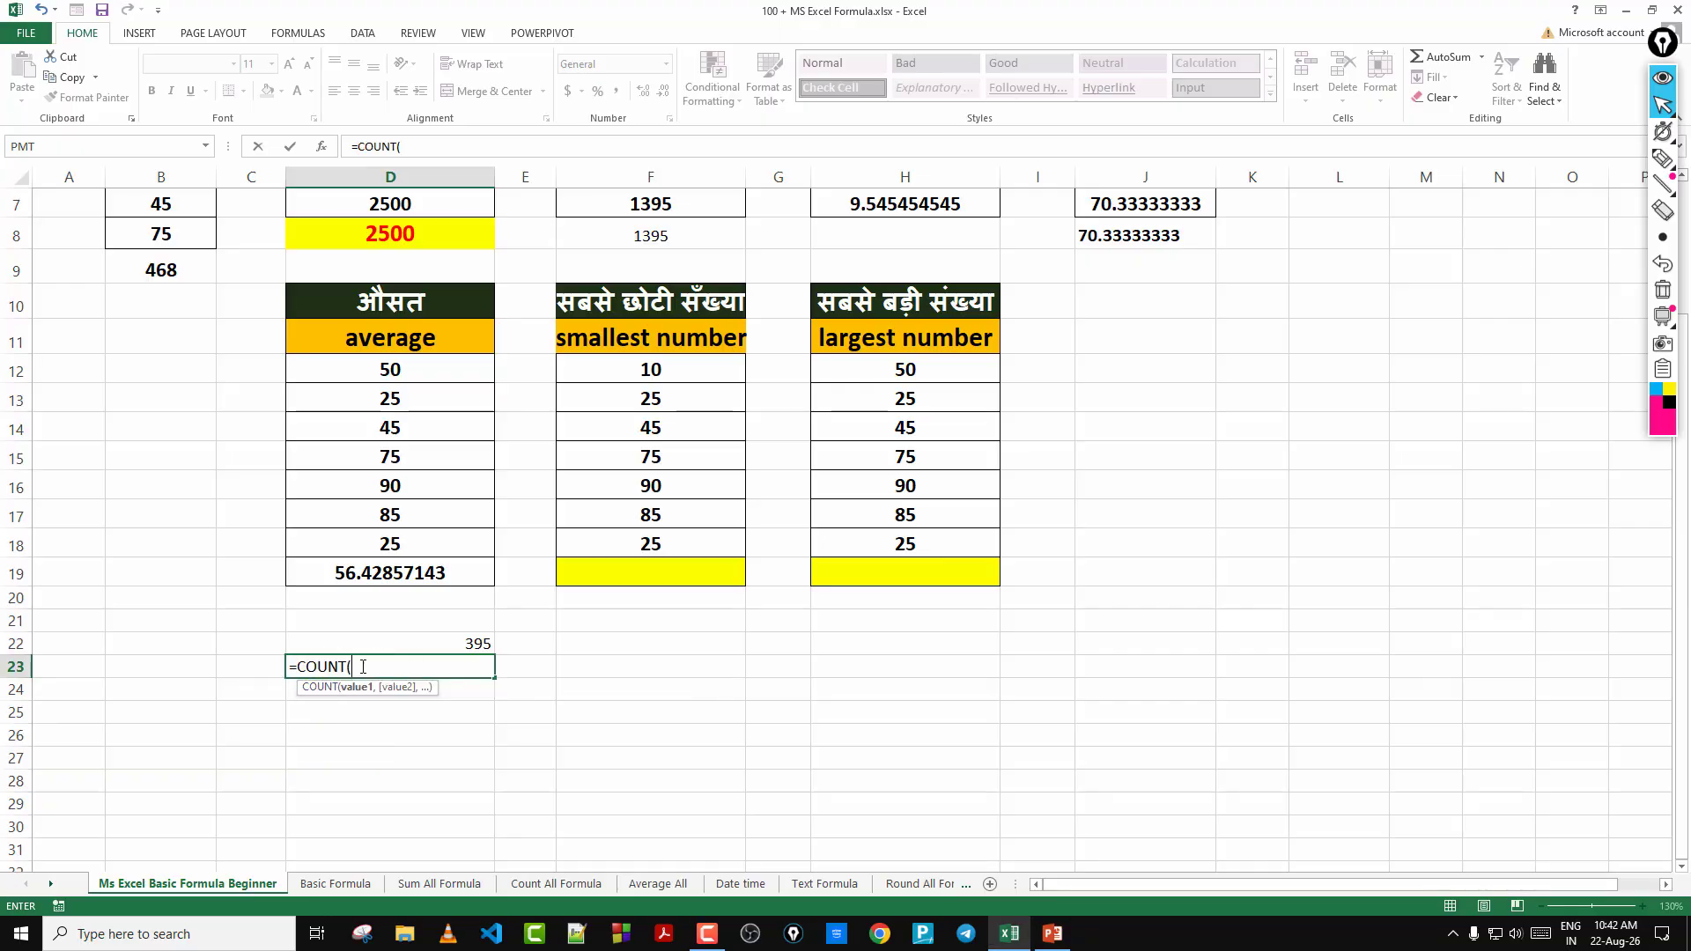
drag(393, 370, 390, 543)
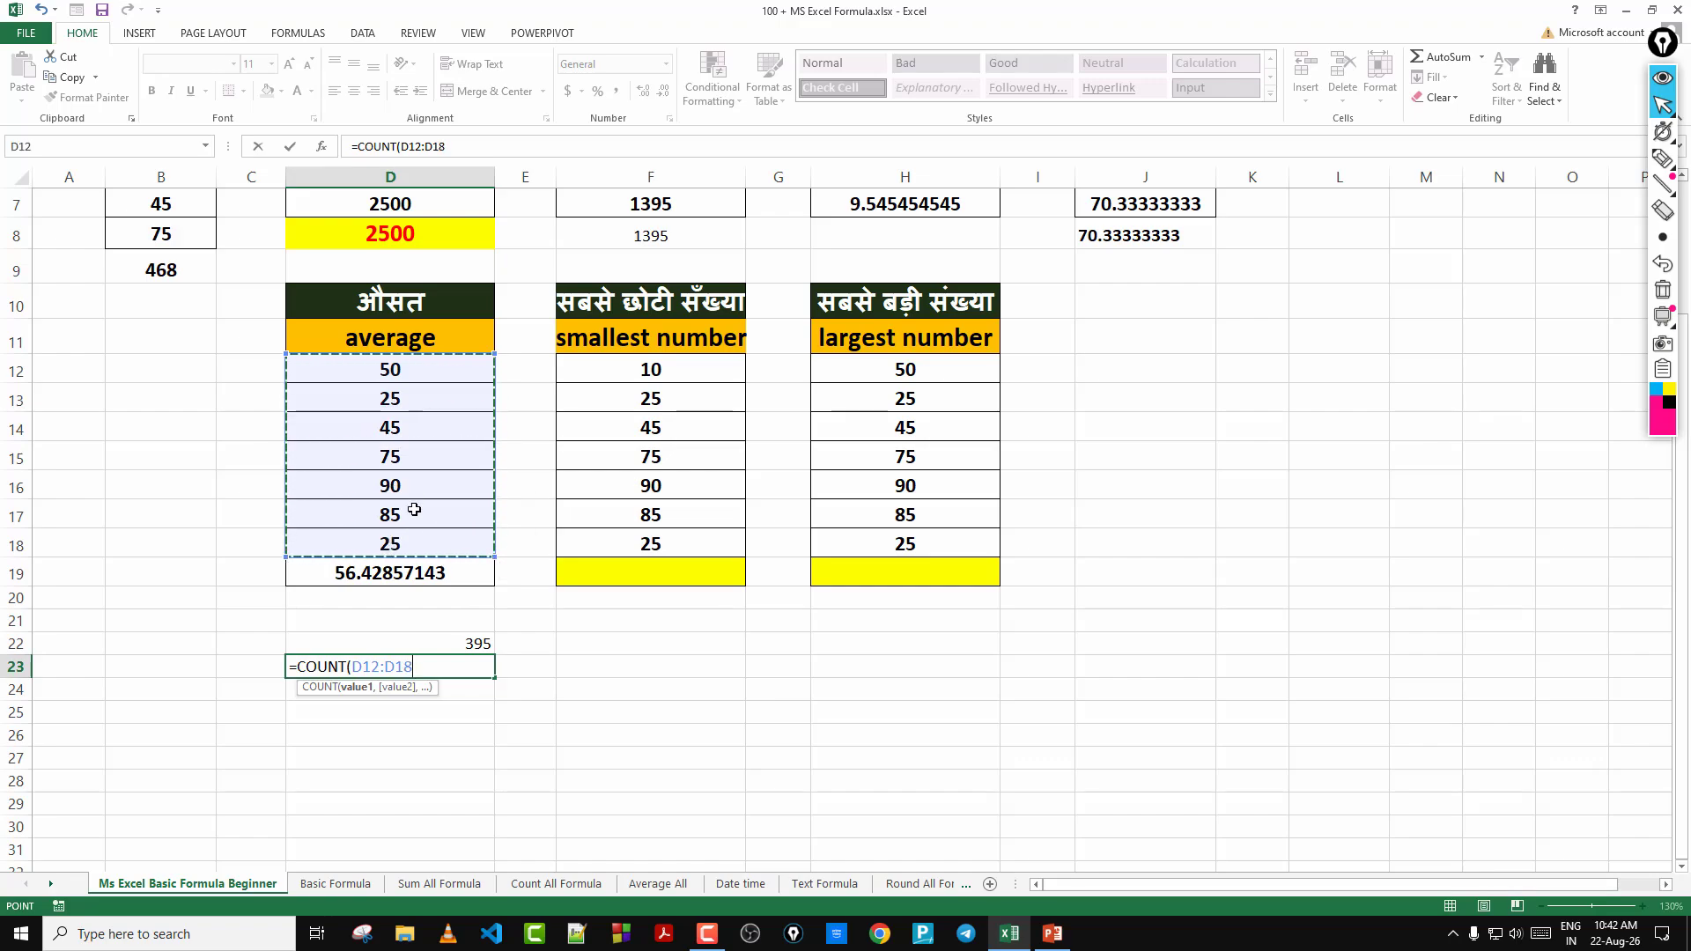
key(Return)
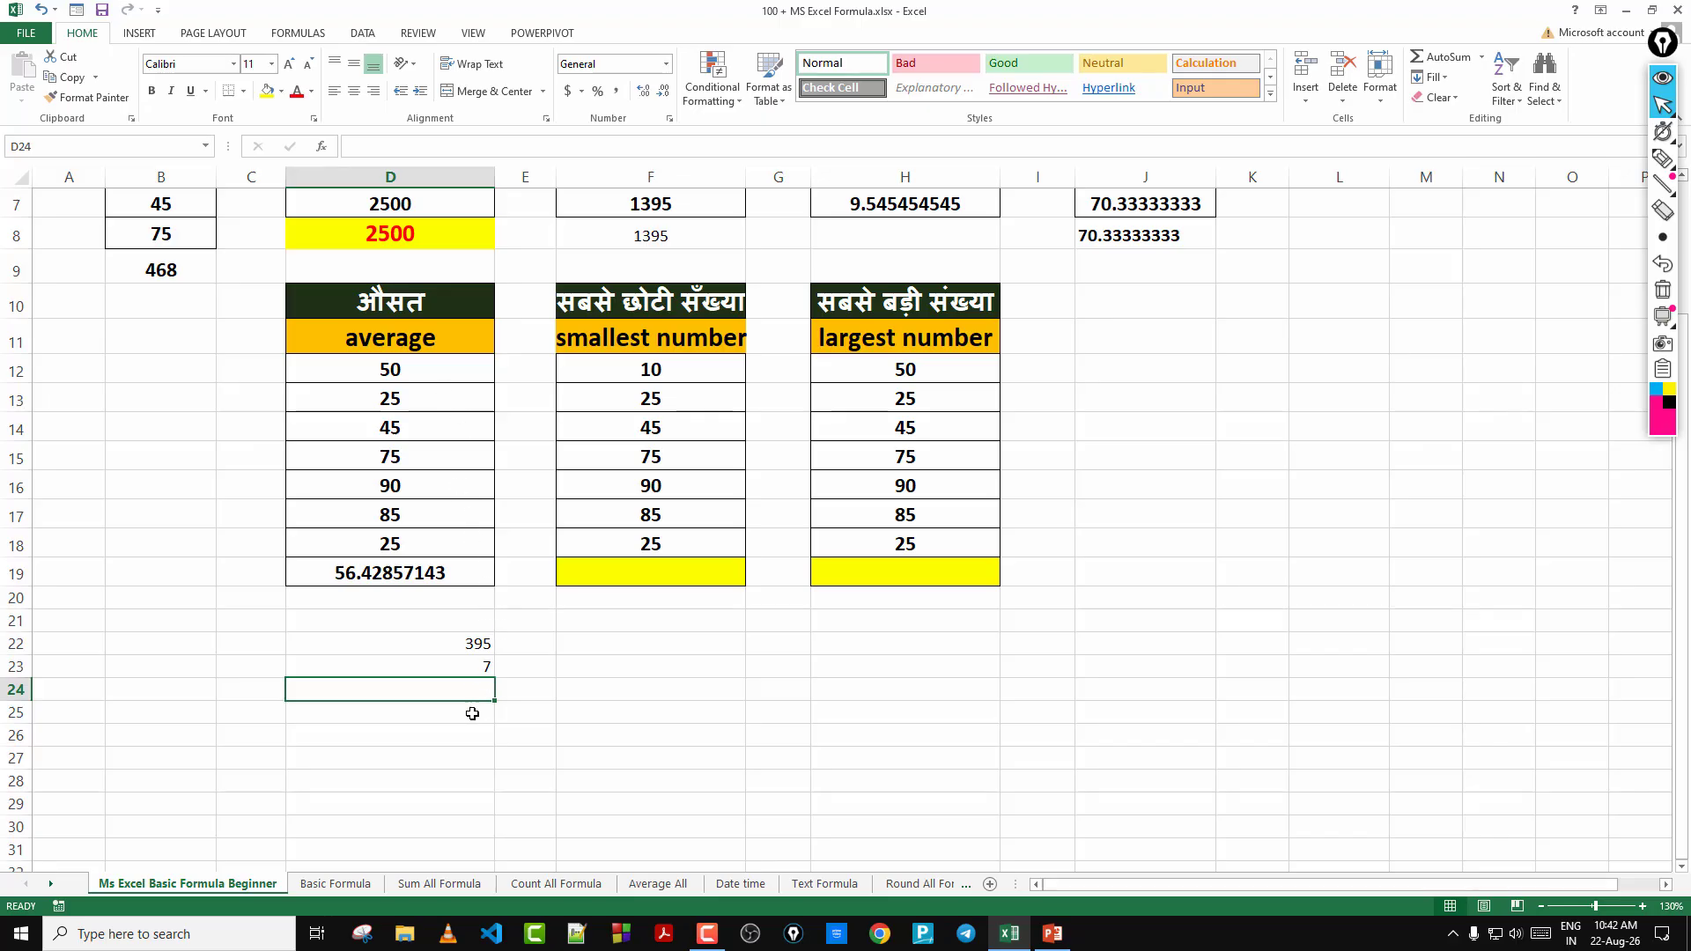
Divide the sum by the count in D24 with the formula =D22/D23
text(=)
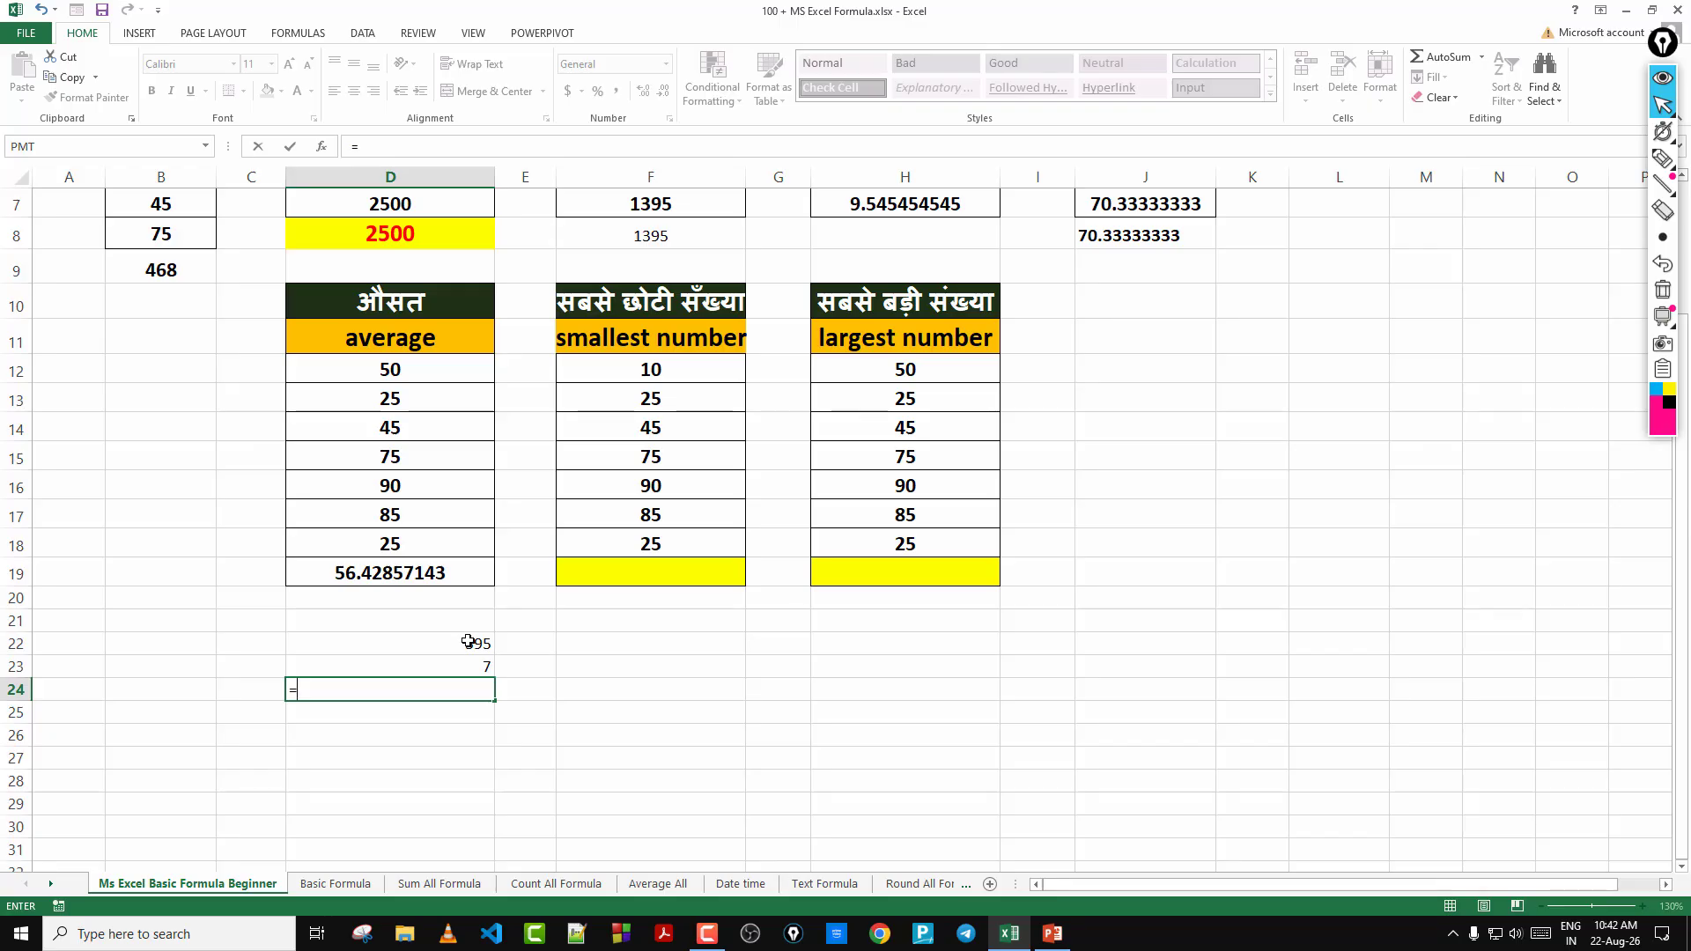
click(468, 647)
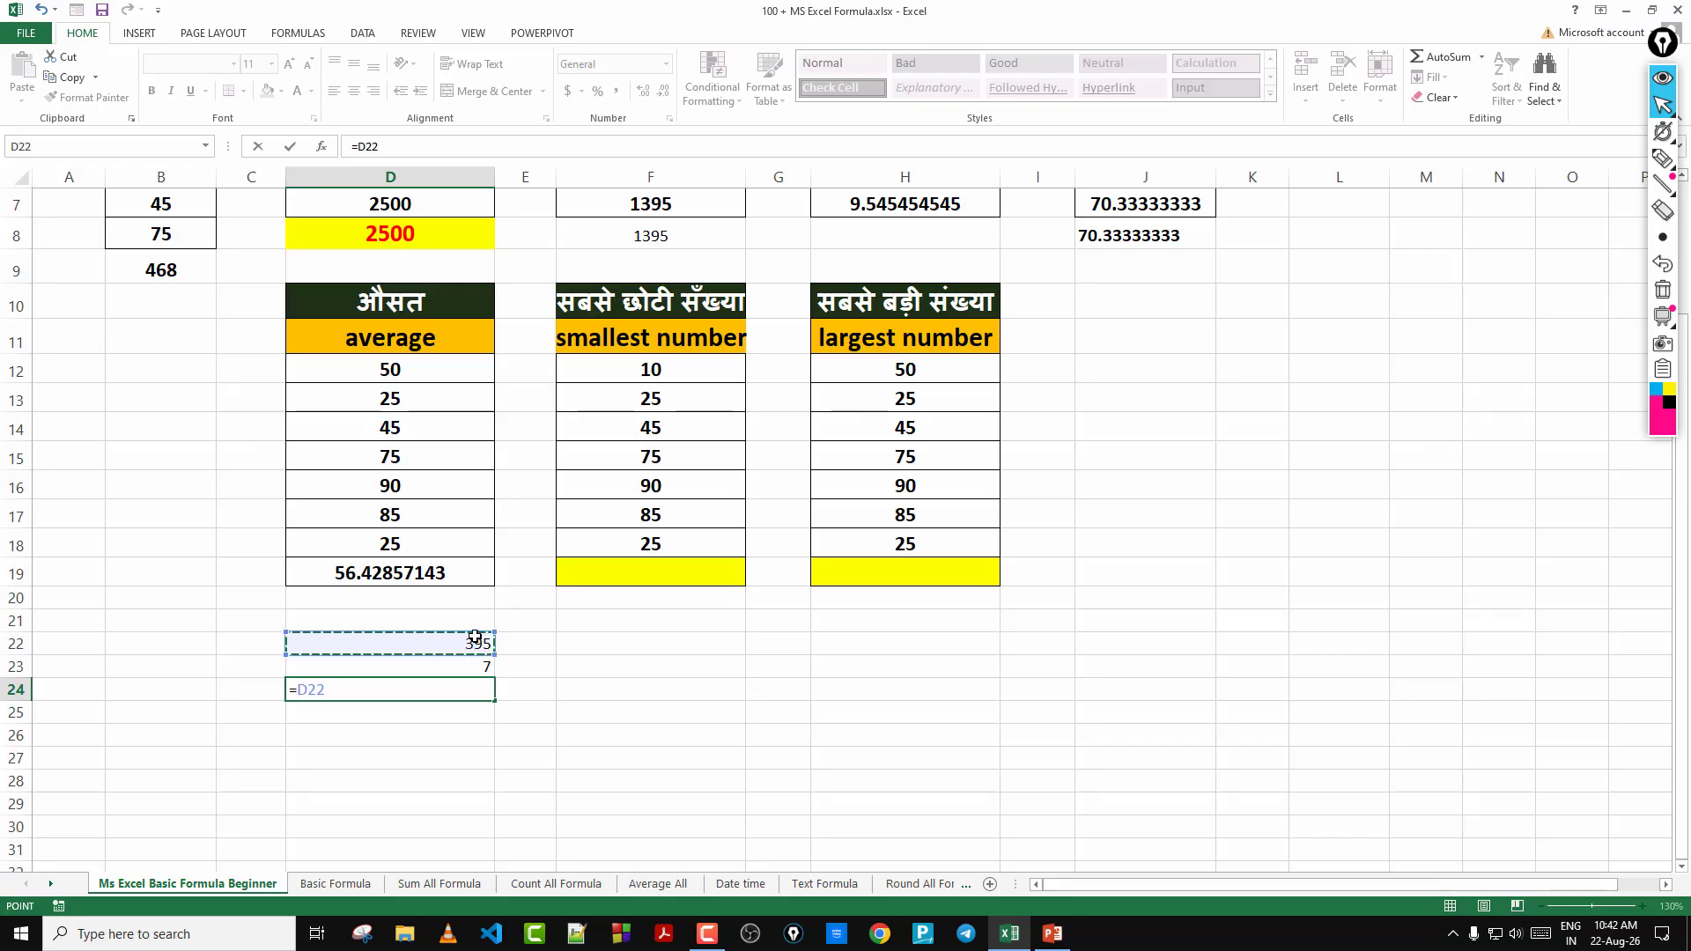
text(/)
click(463, 658)
key(Return)
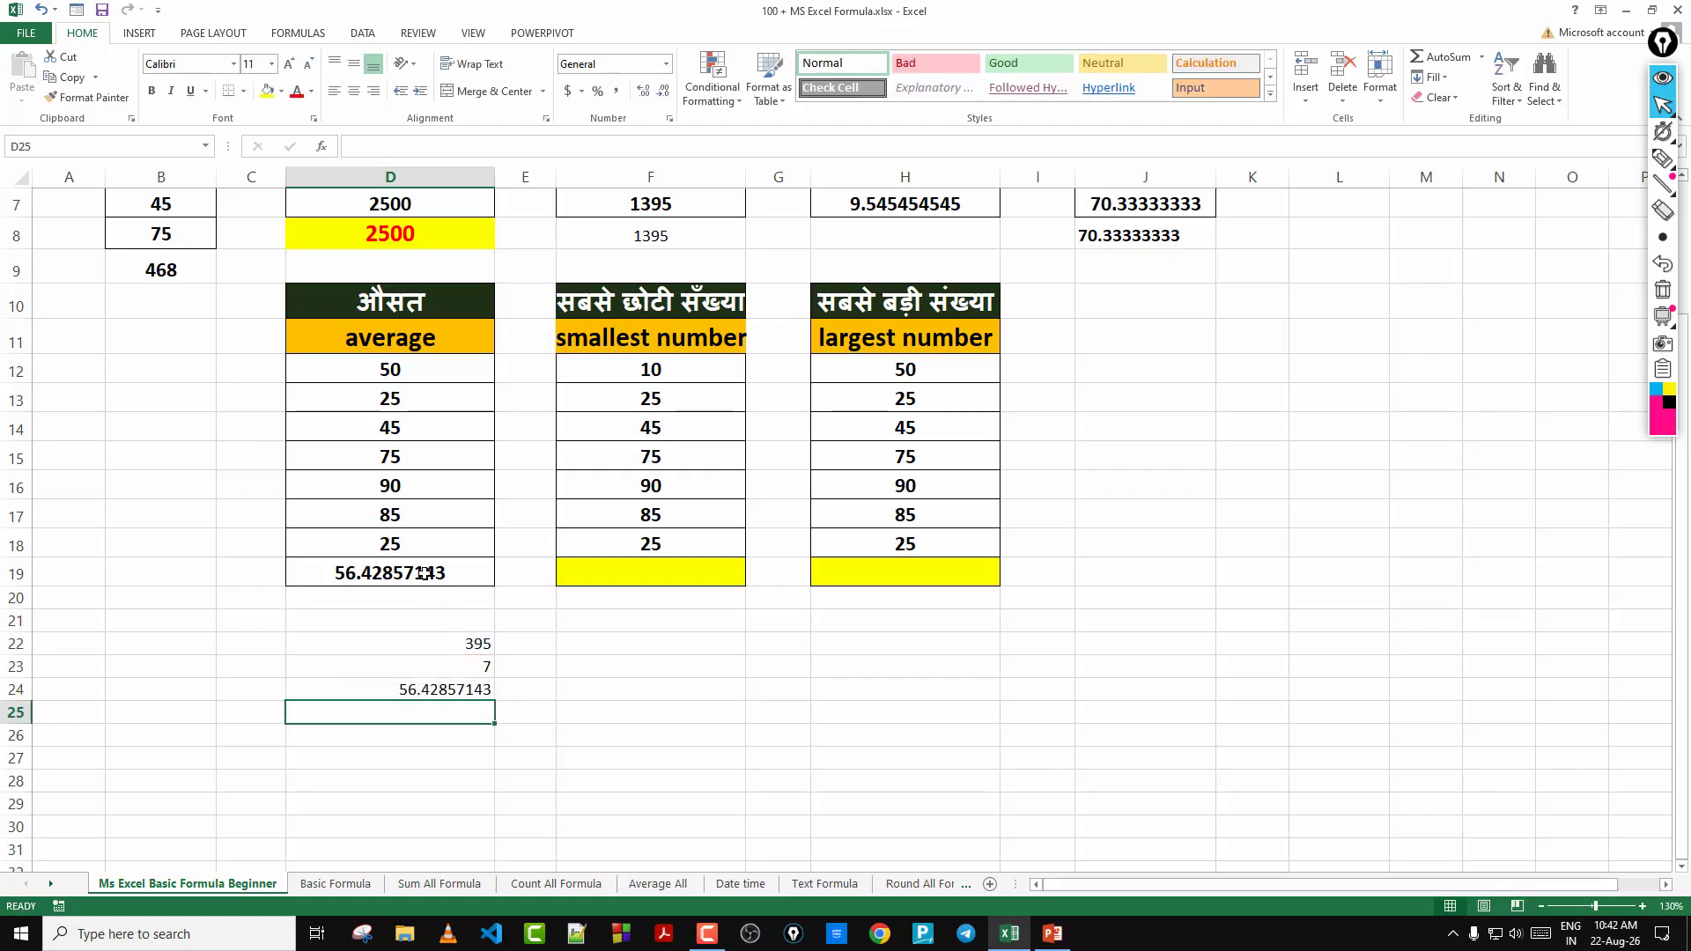
Copy the formatting of the average result in D19 onto D24 with Format Painter
click(428, 577)
click(440, 707)
click(439, 693)
drag(402, 554, 407, 574)
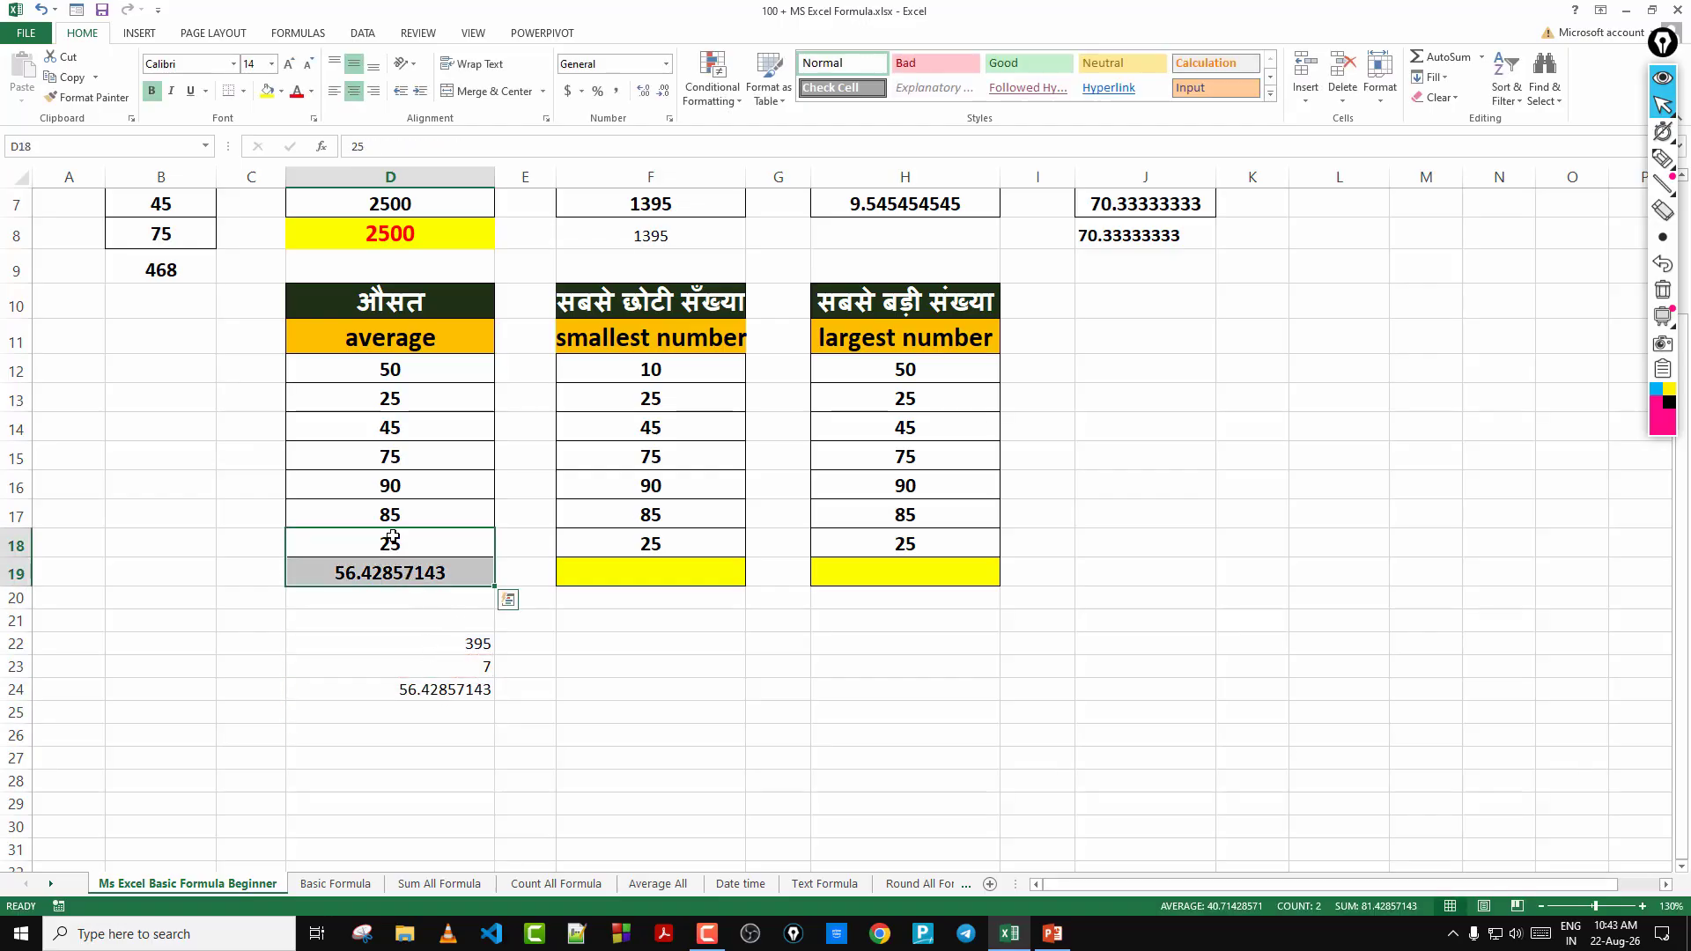
click(390, 573)
click(87, 96)
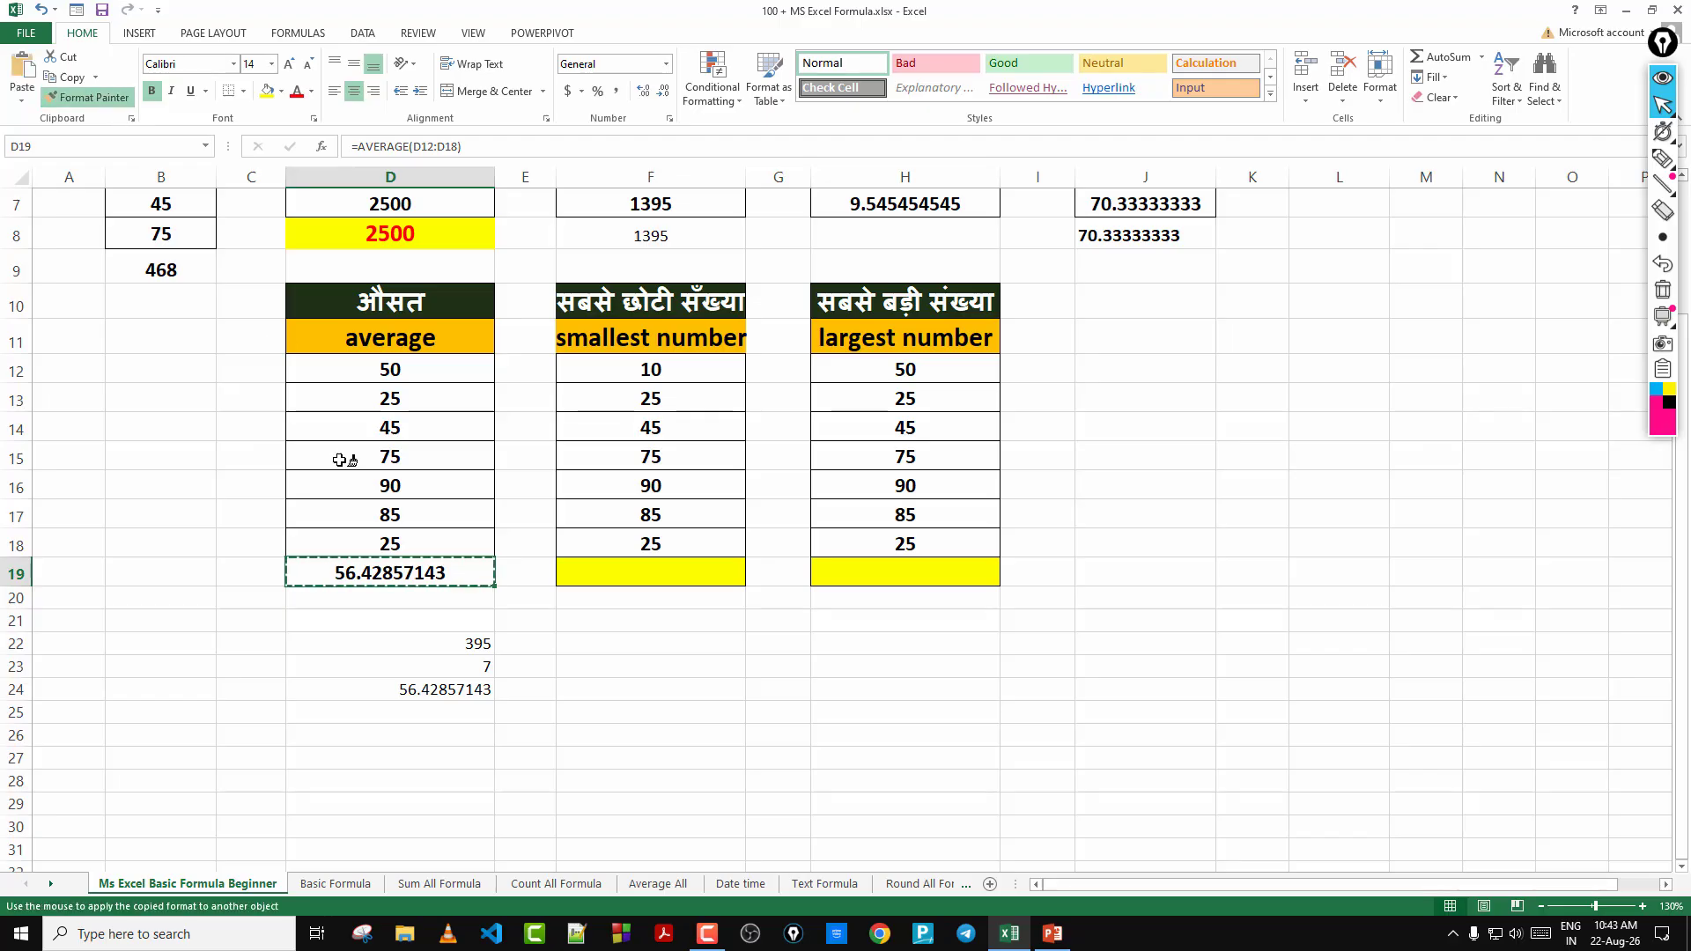
click(410, 687)
click(537, 716)
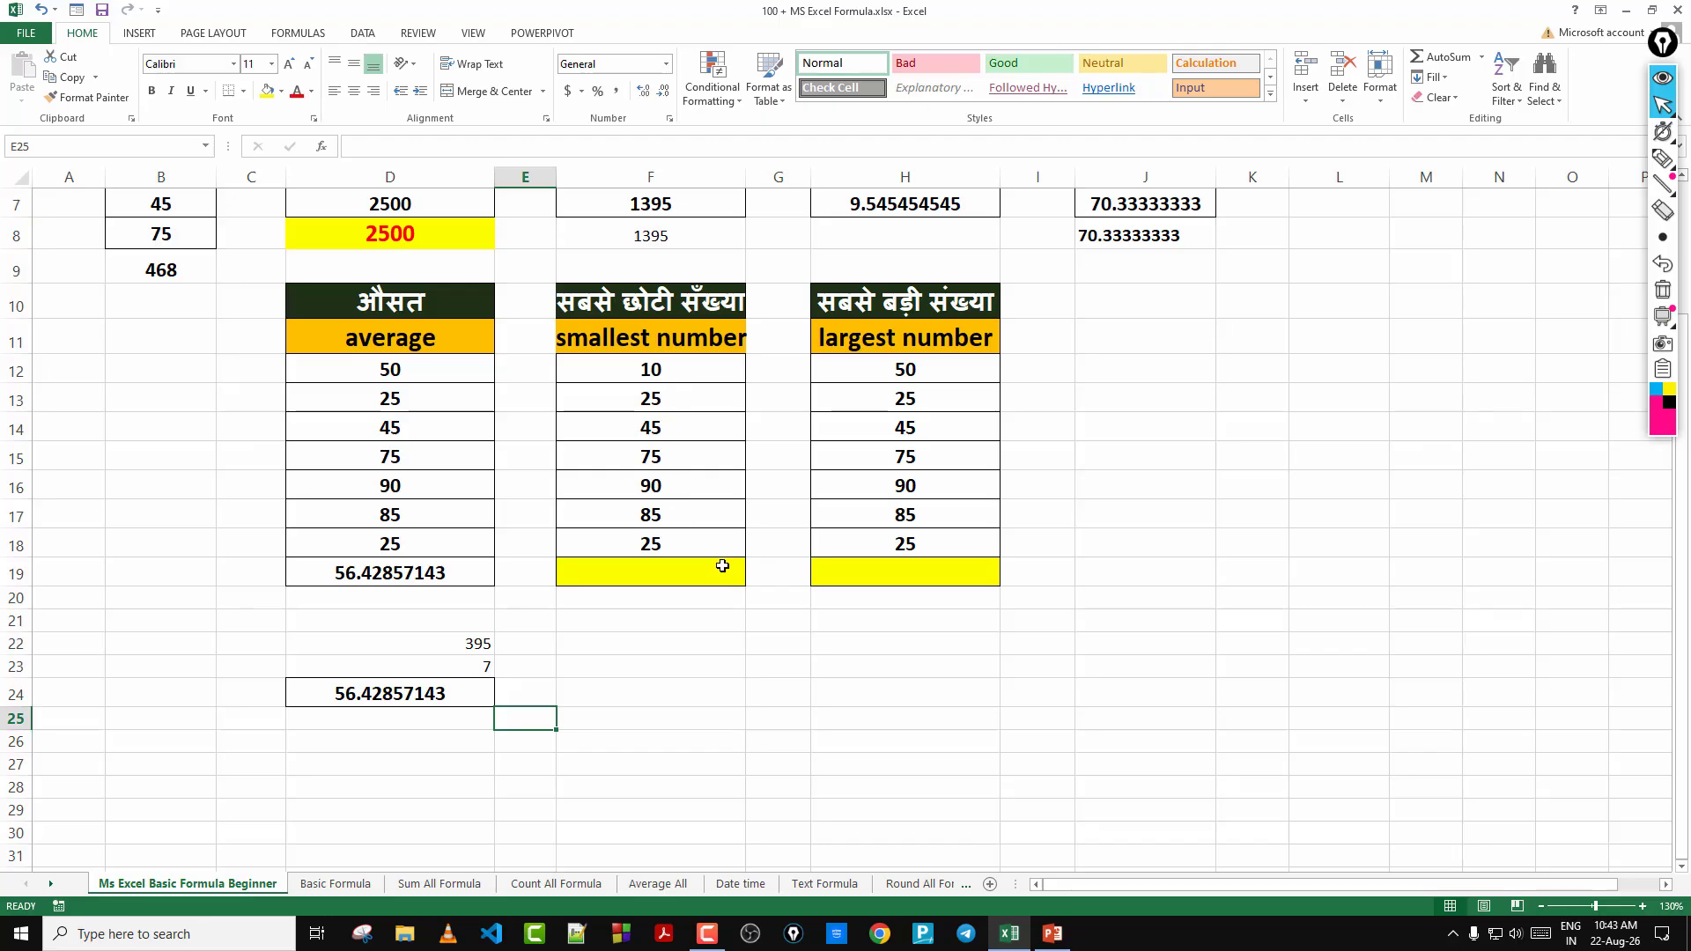
Find the smallest number of the list in F19 with the formula =MIN(F12:F18)
drag(650, 371, 667, 552)
click(665, 614)
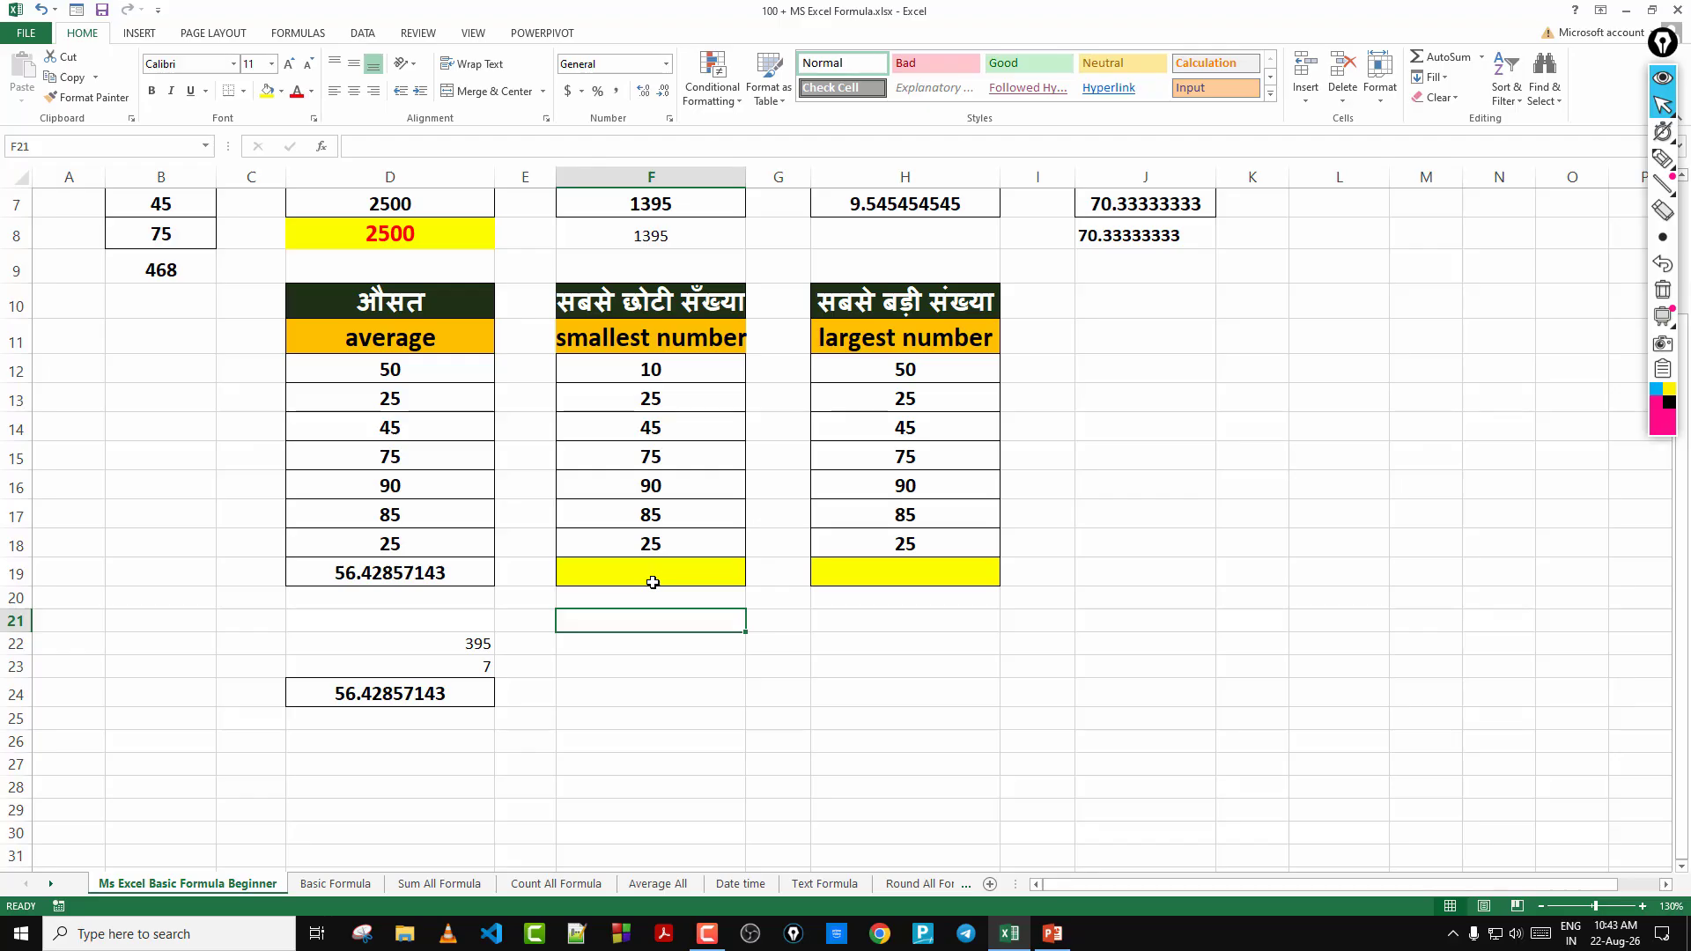
click(655, 574)
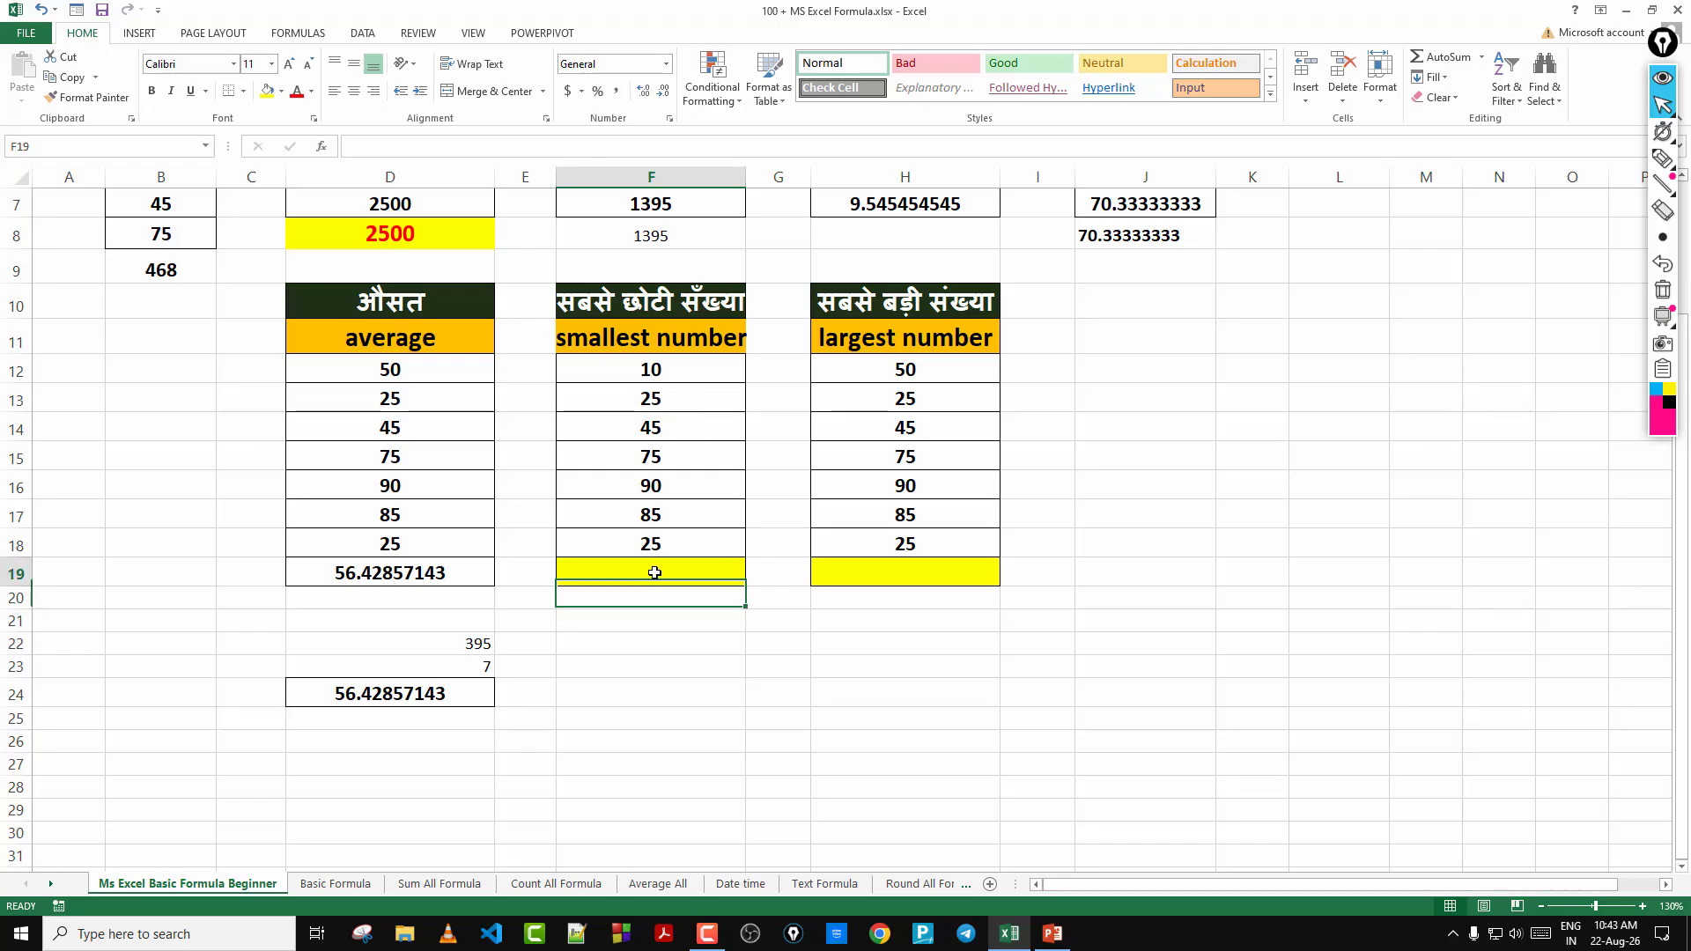
text(=)
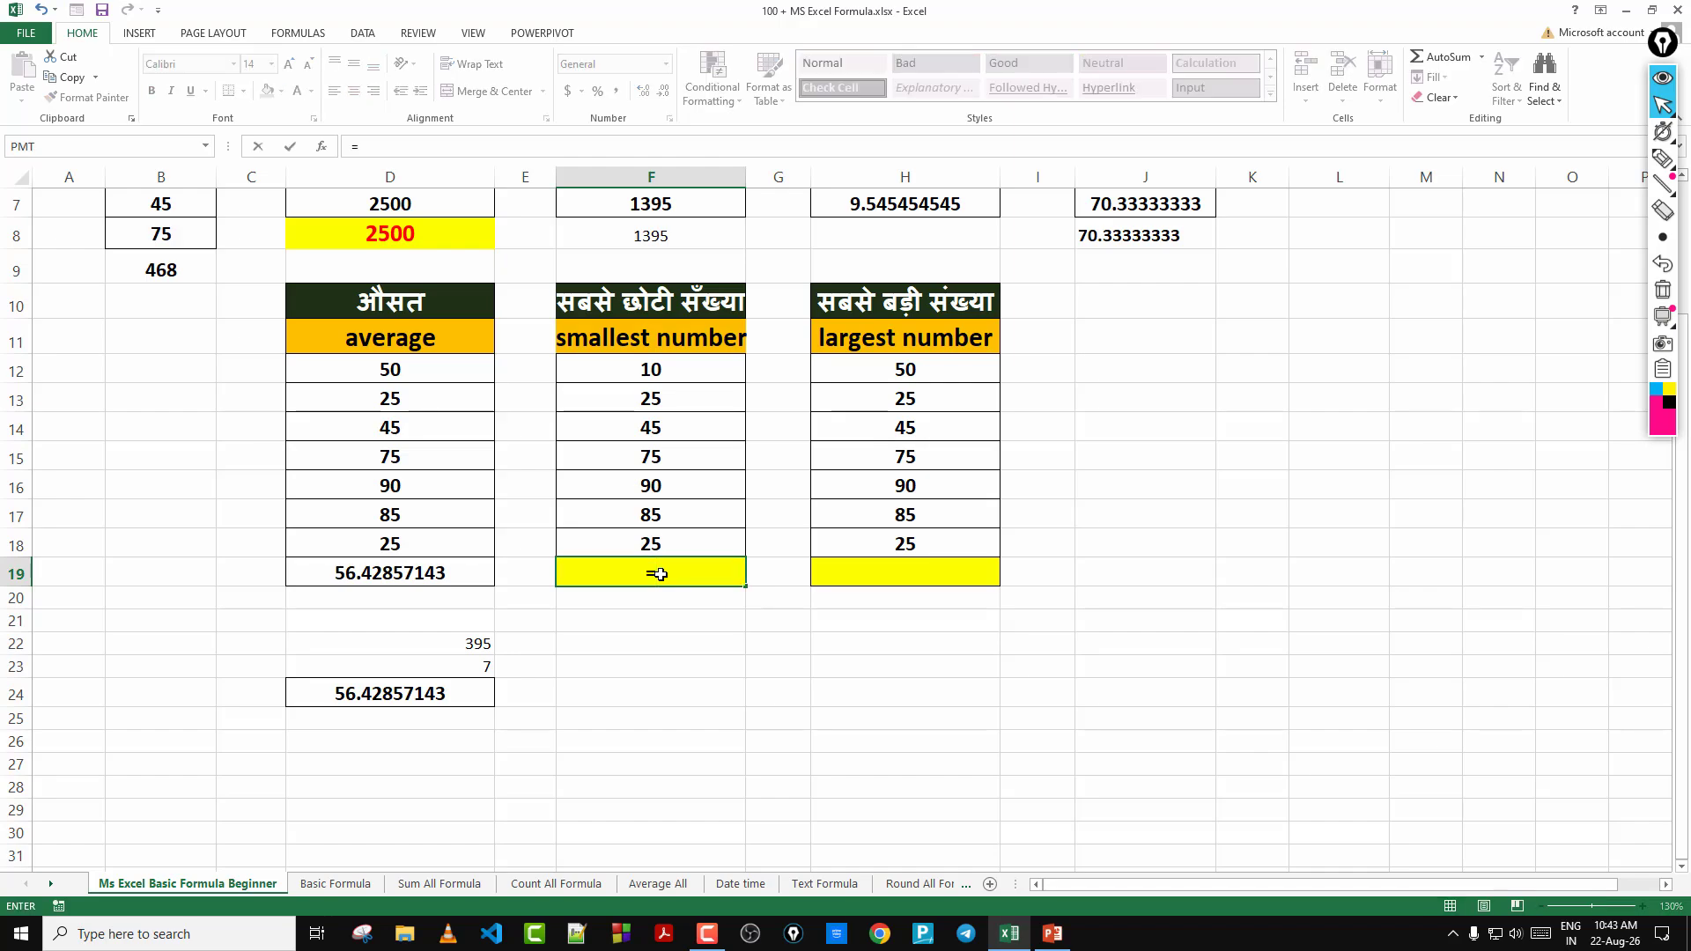
text(min)
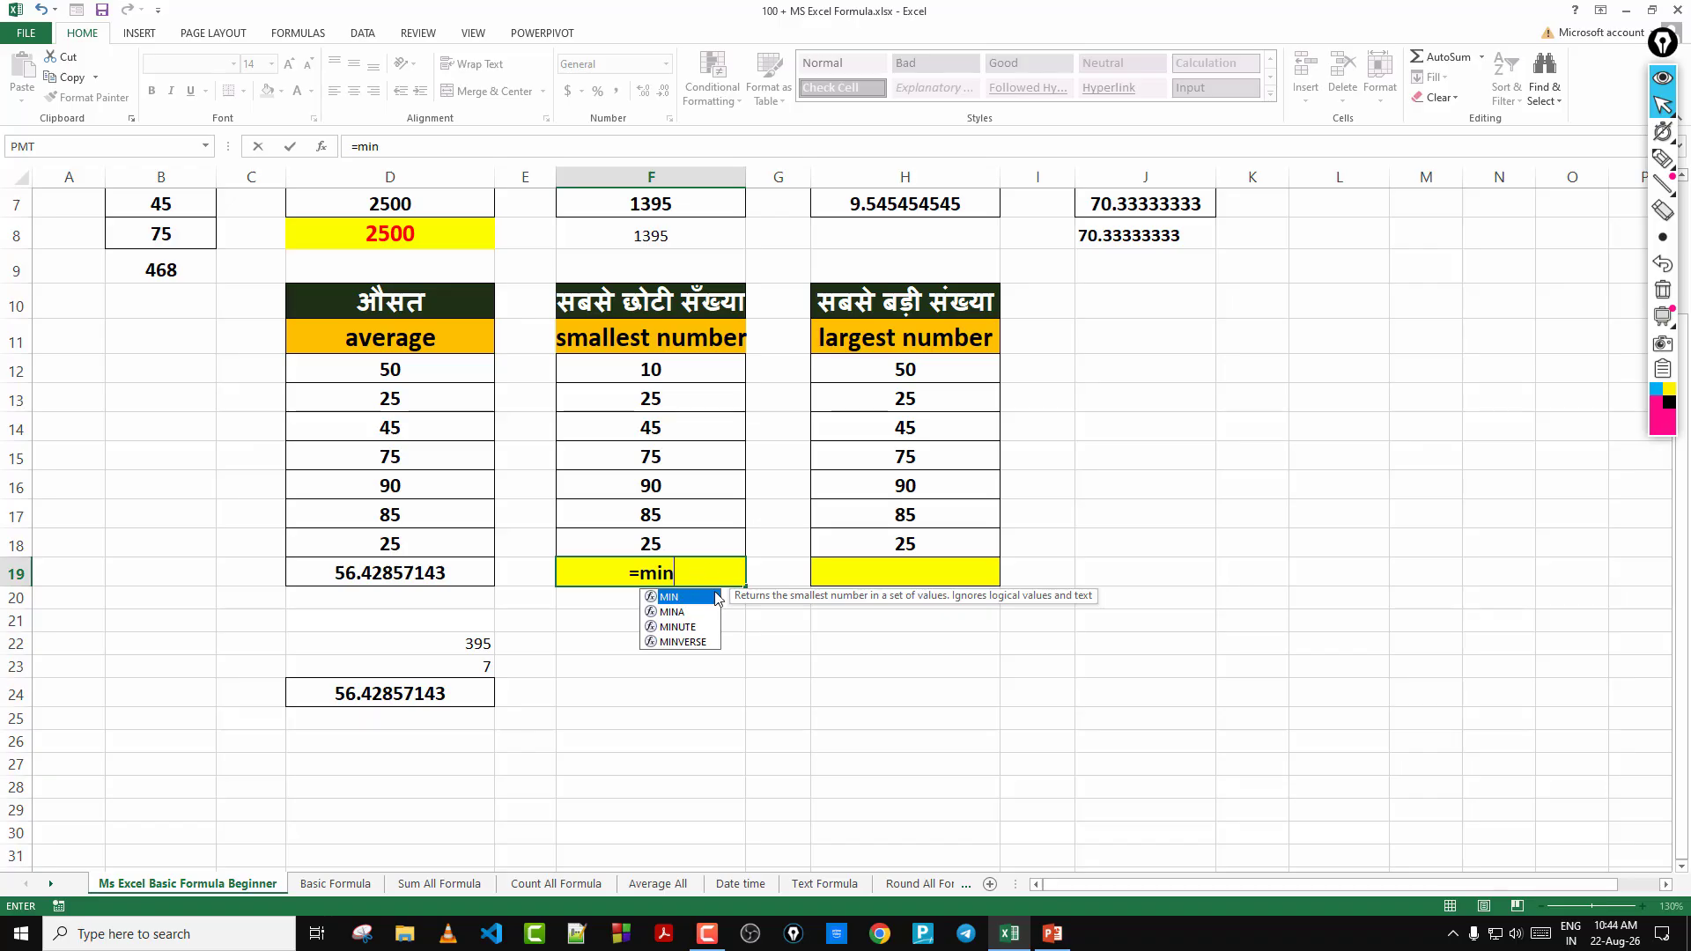
text(()
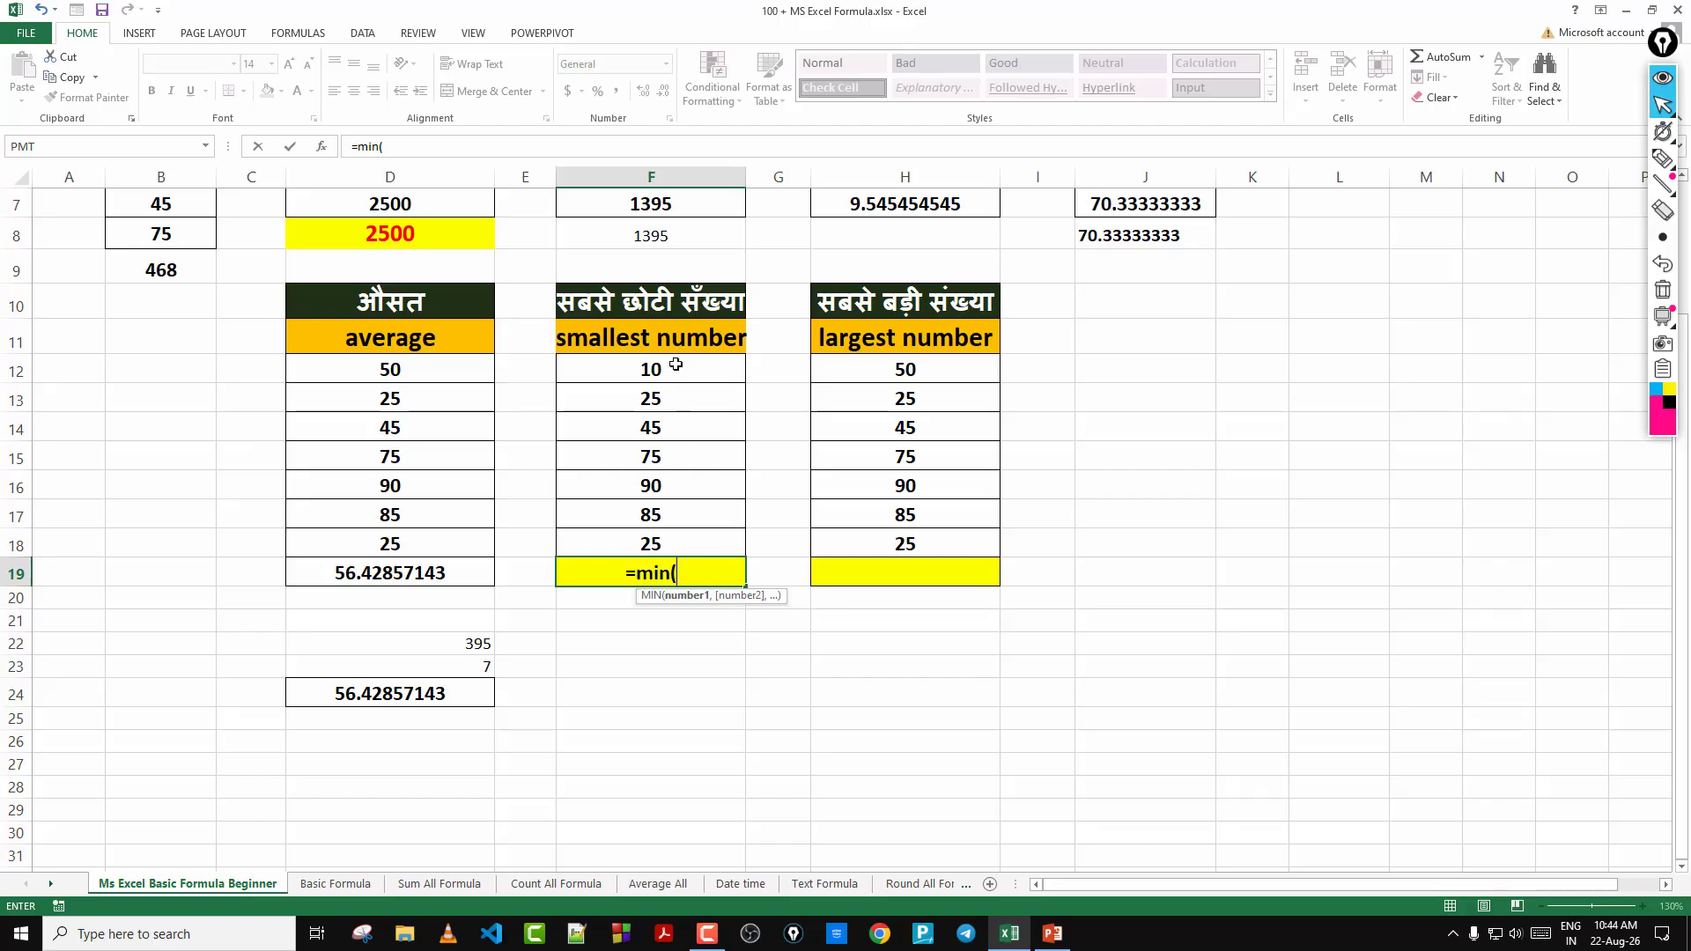
drag(662, 368, 664, 543)
drag(665, 457, 667, 543)
drag(667, 371, 660, 550)
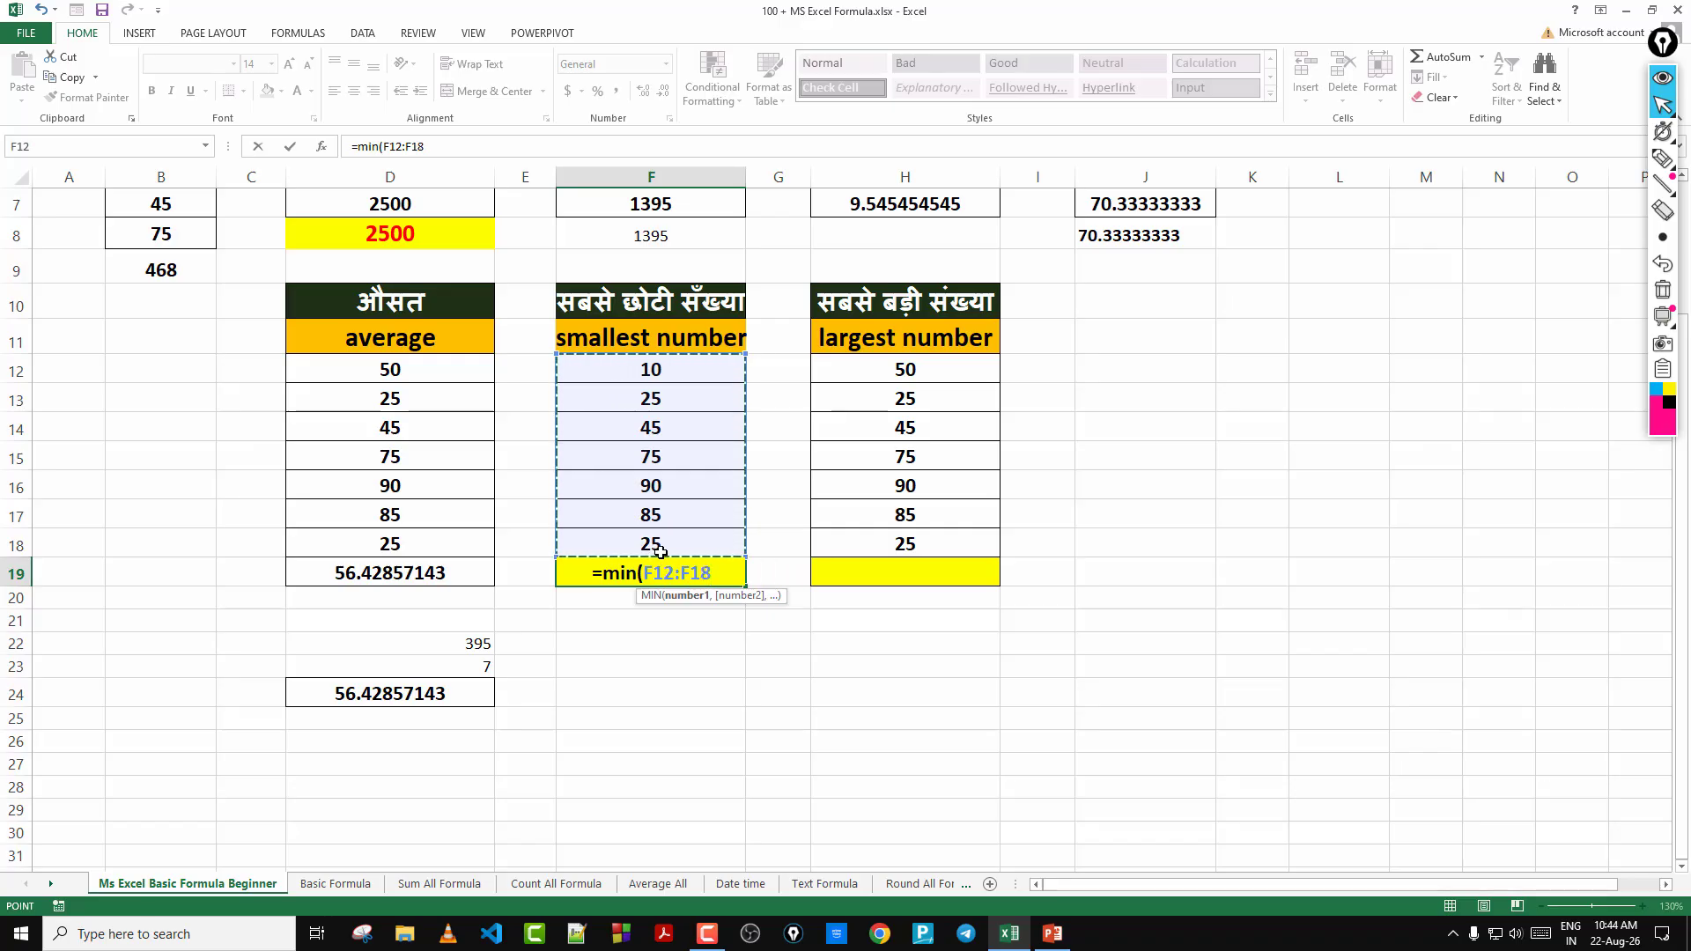
text())
key(Return)
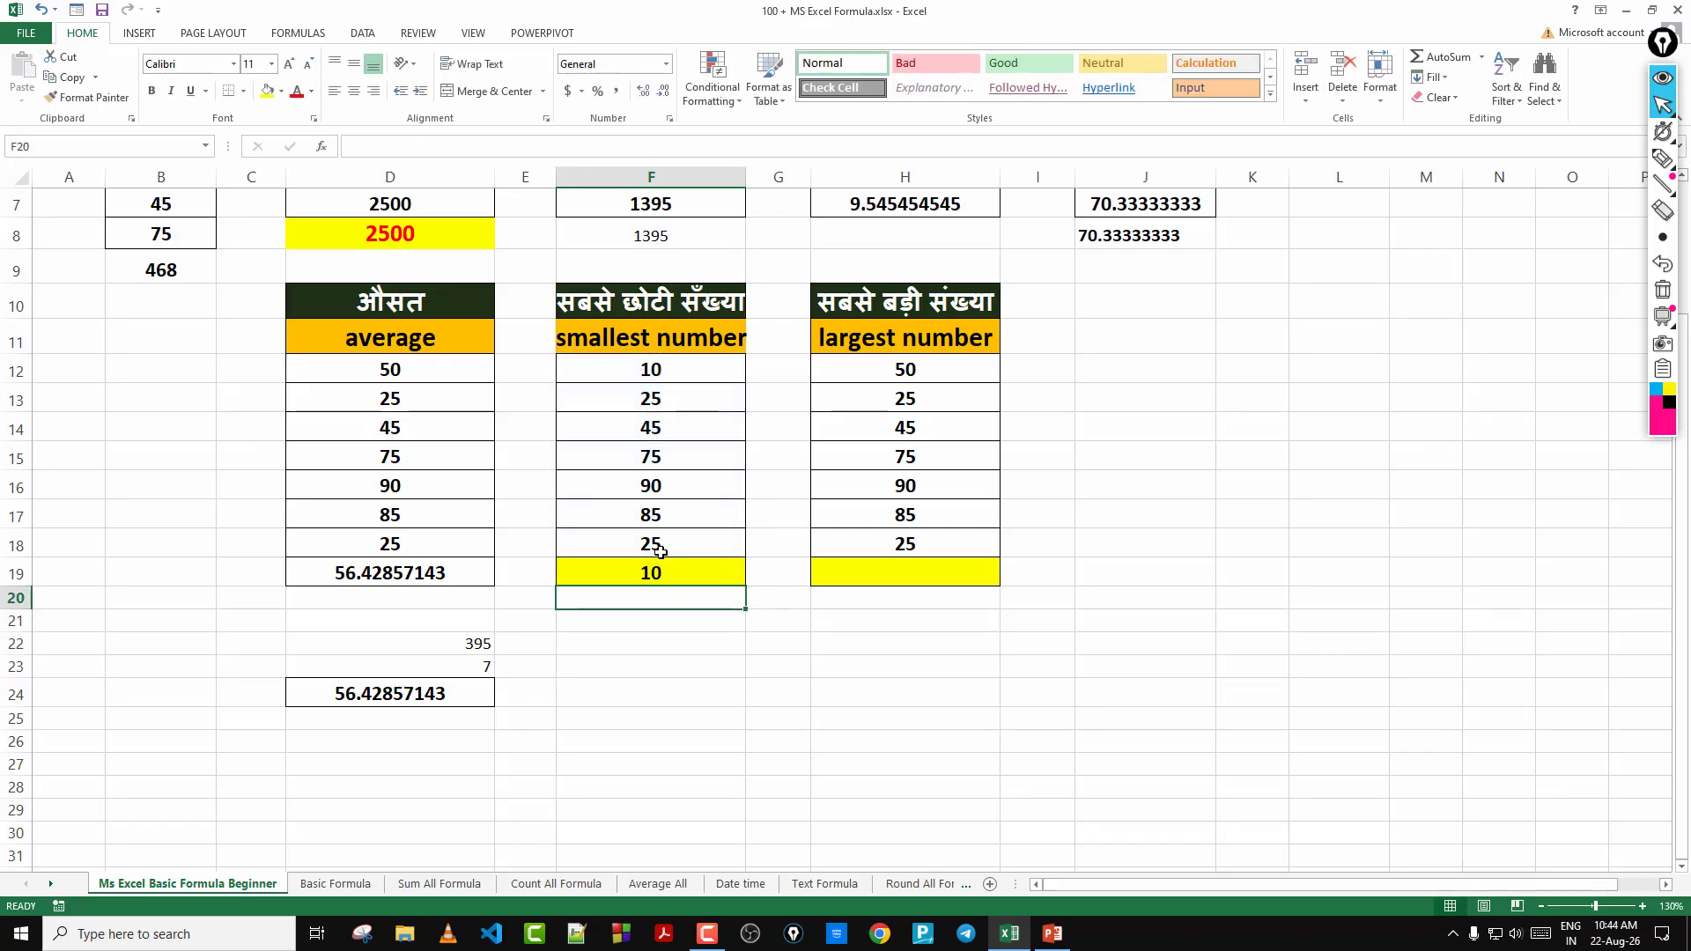
Change F14 in the smallest number table to 2 and check the MIN result in F19
click(648, 573)
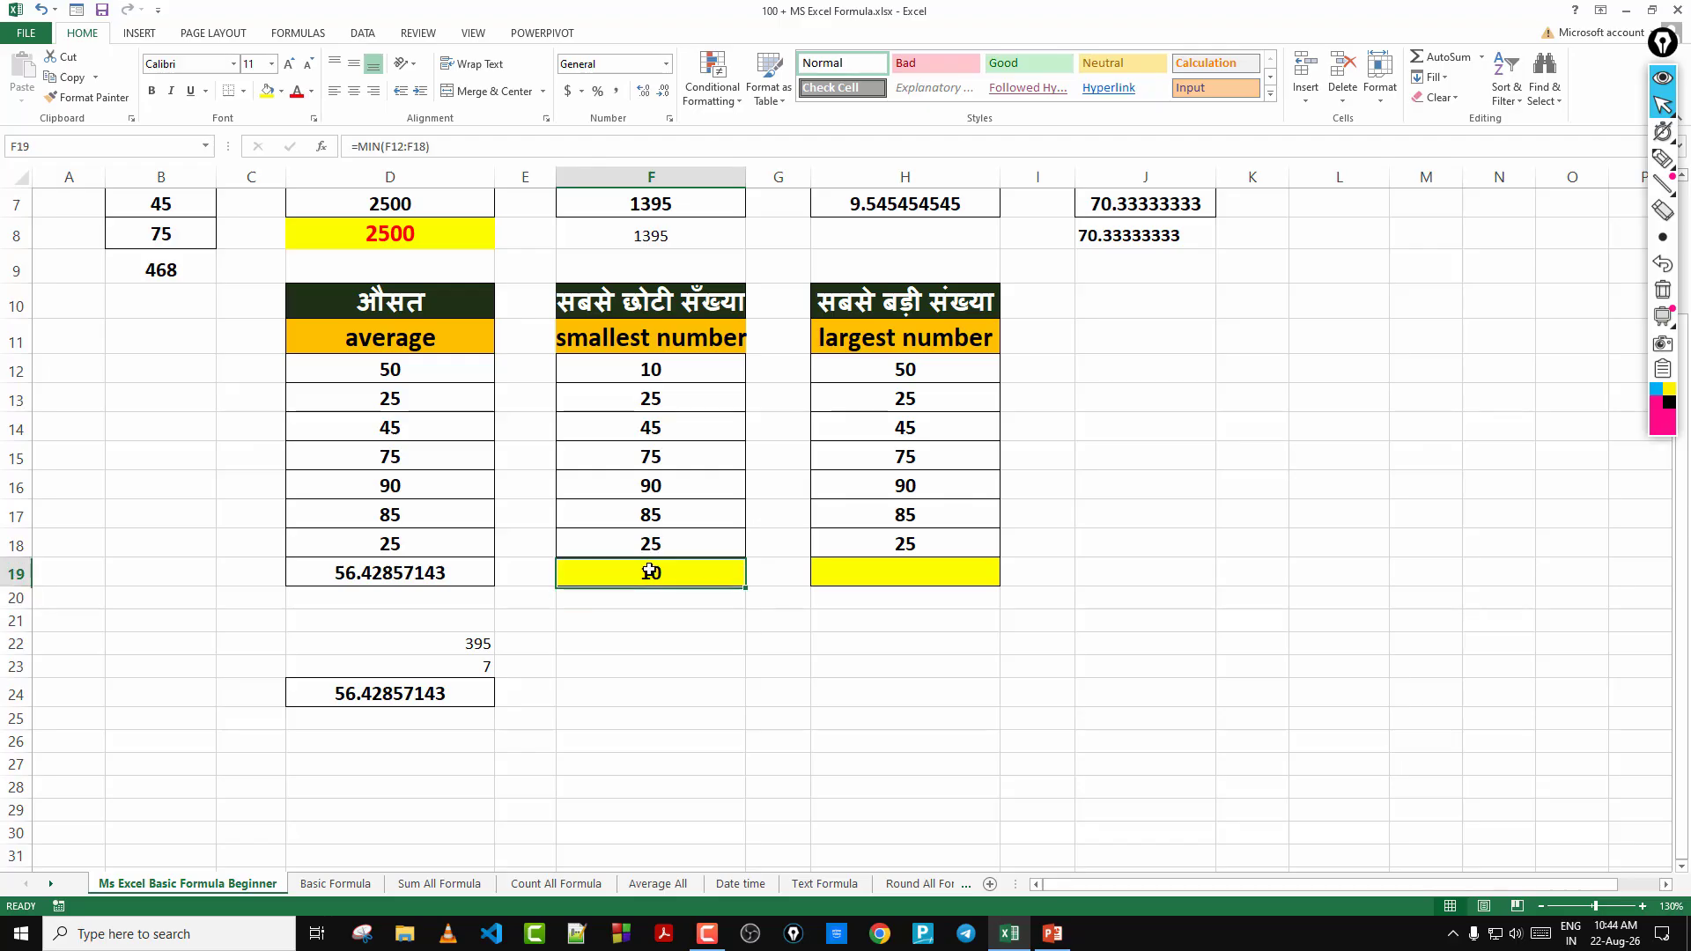
click(660, 427)
text(2)
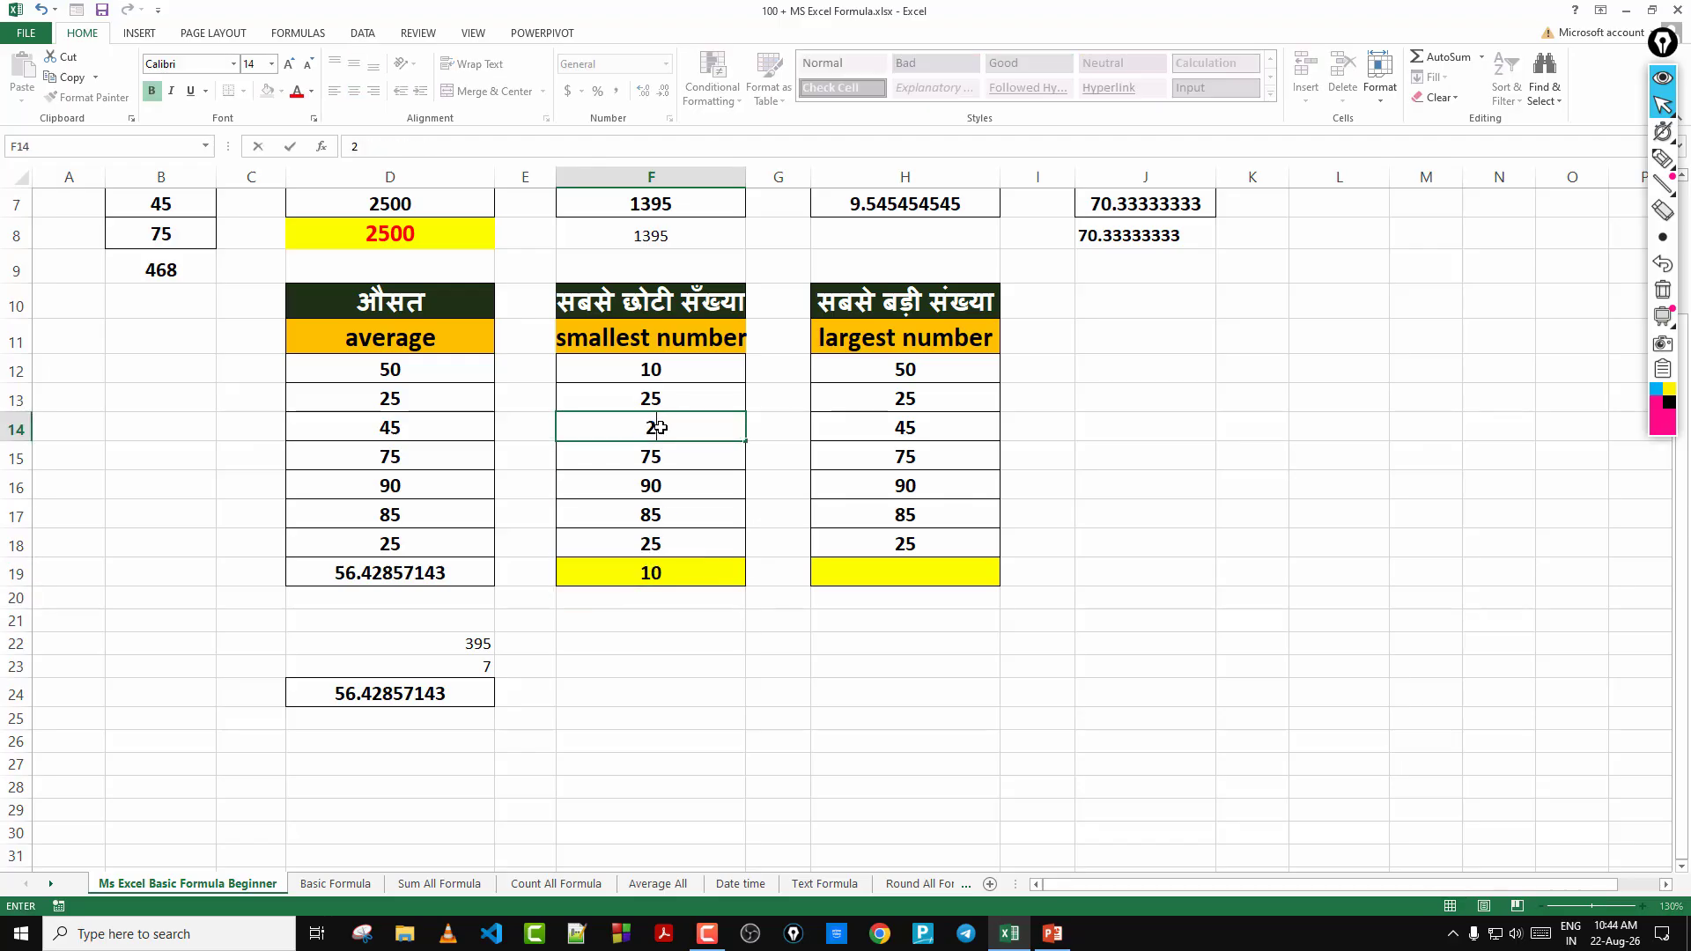
key(Return)
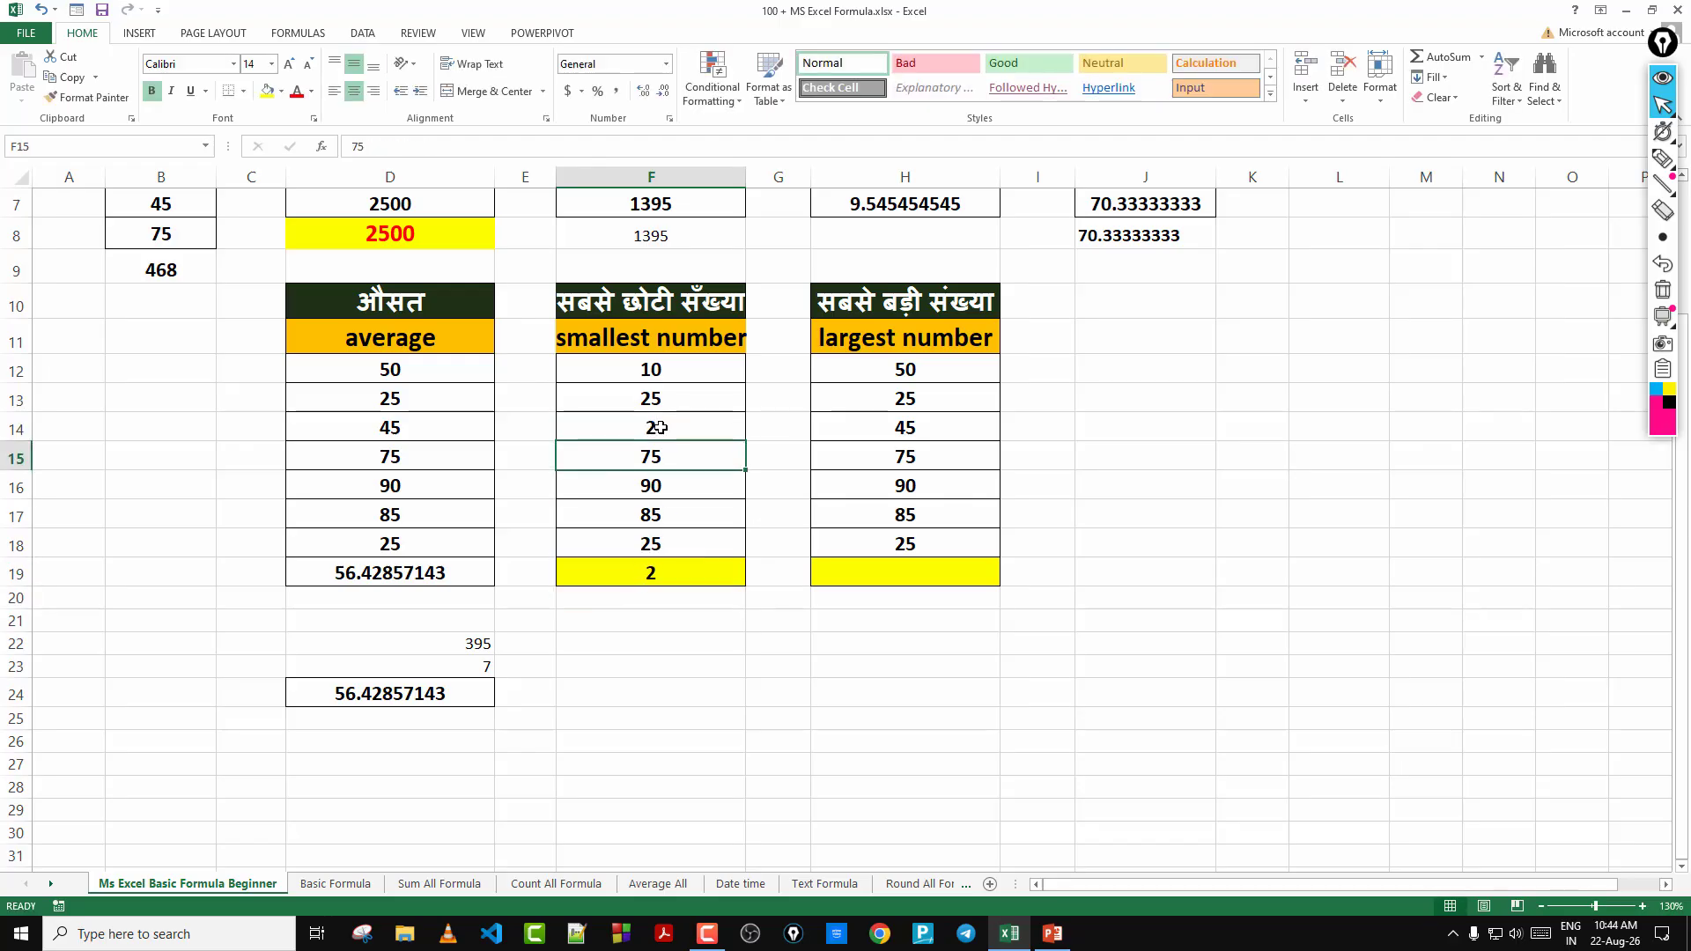
click(654, 576)
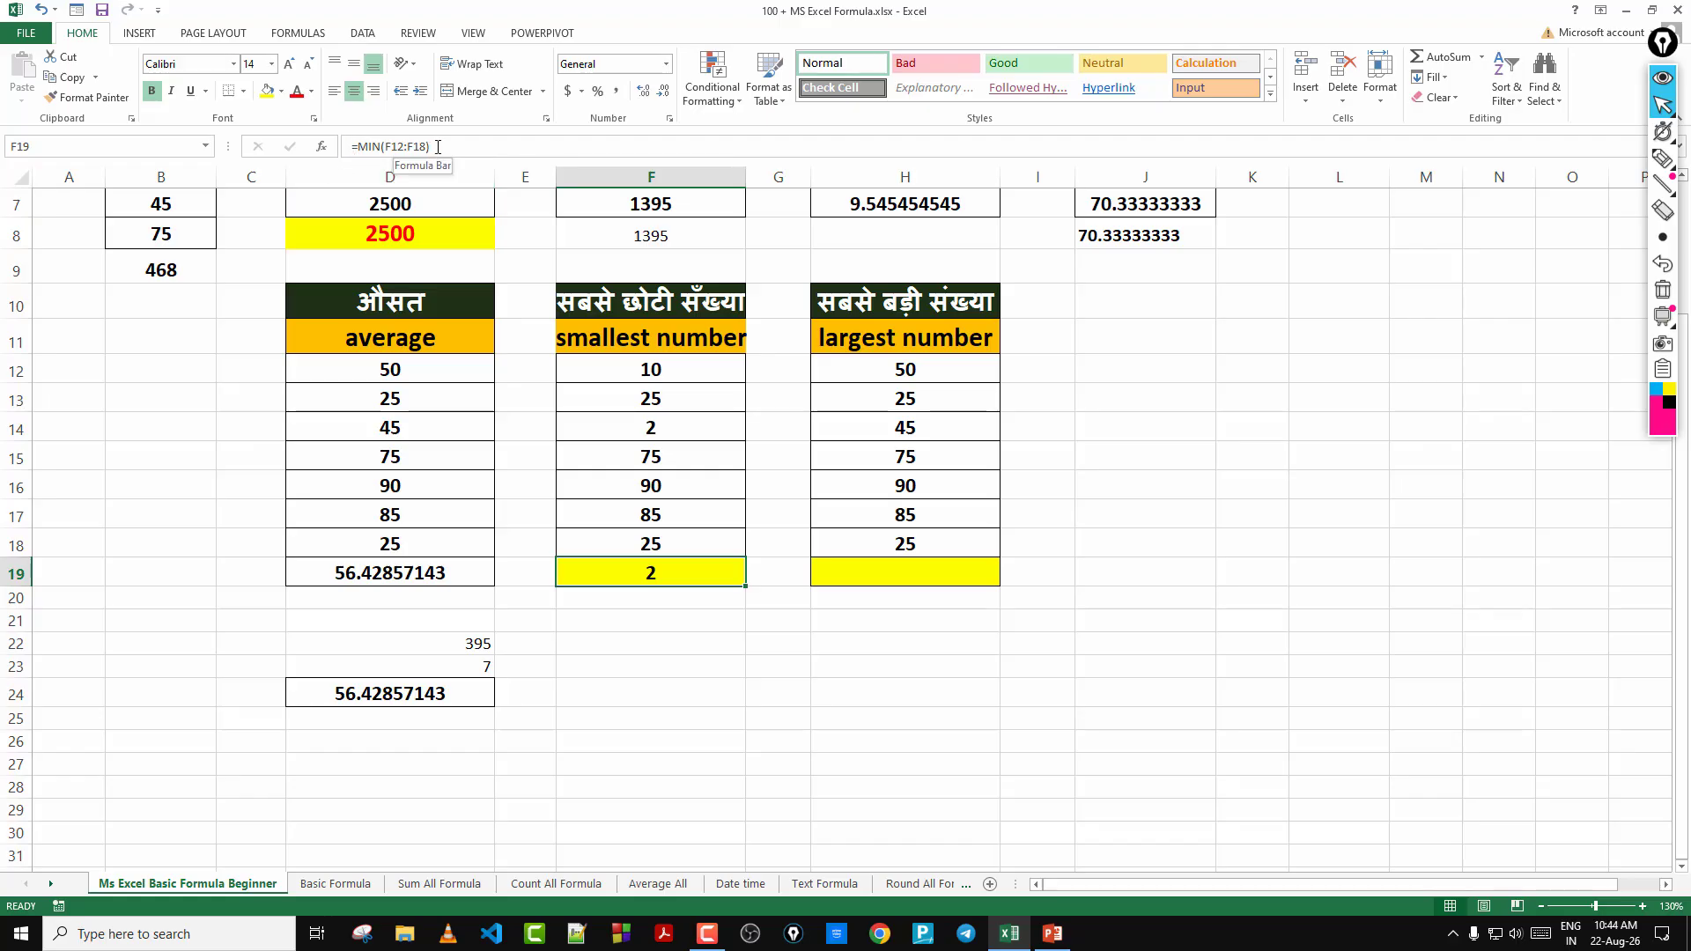
Find the largest number of the list in H19 with the formula =MAX(H12:H18)
click(946, 573)
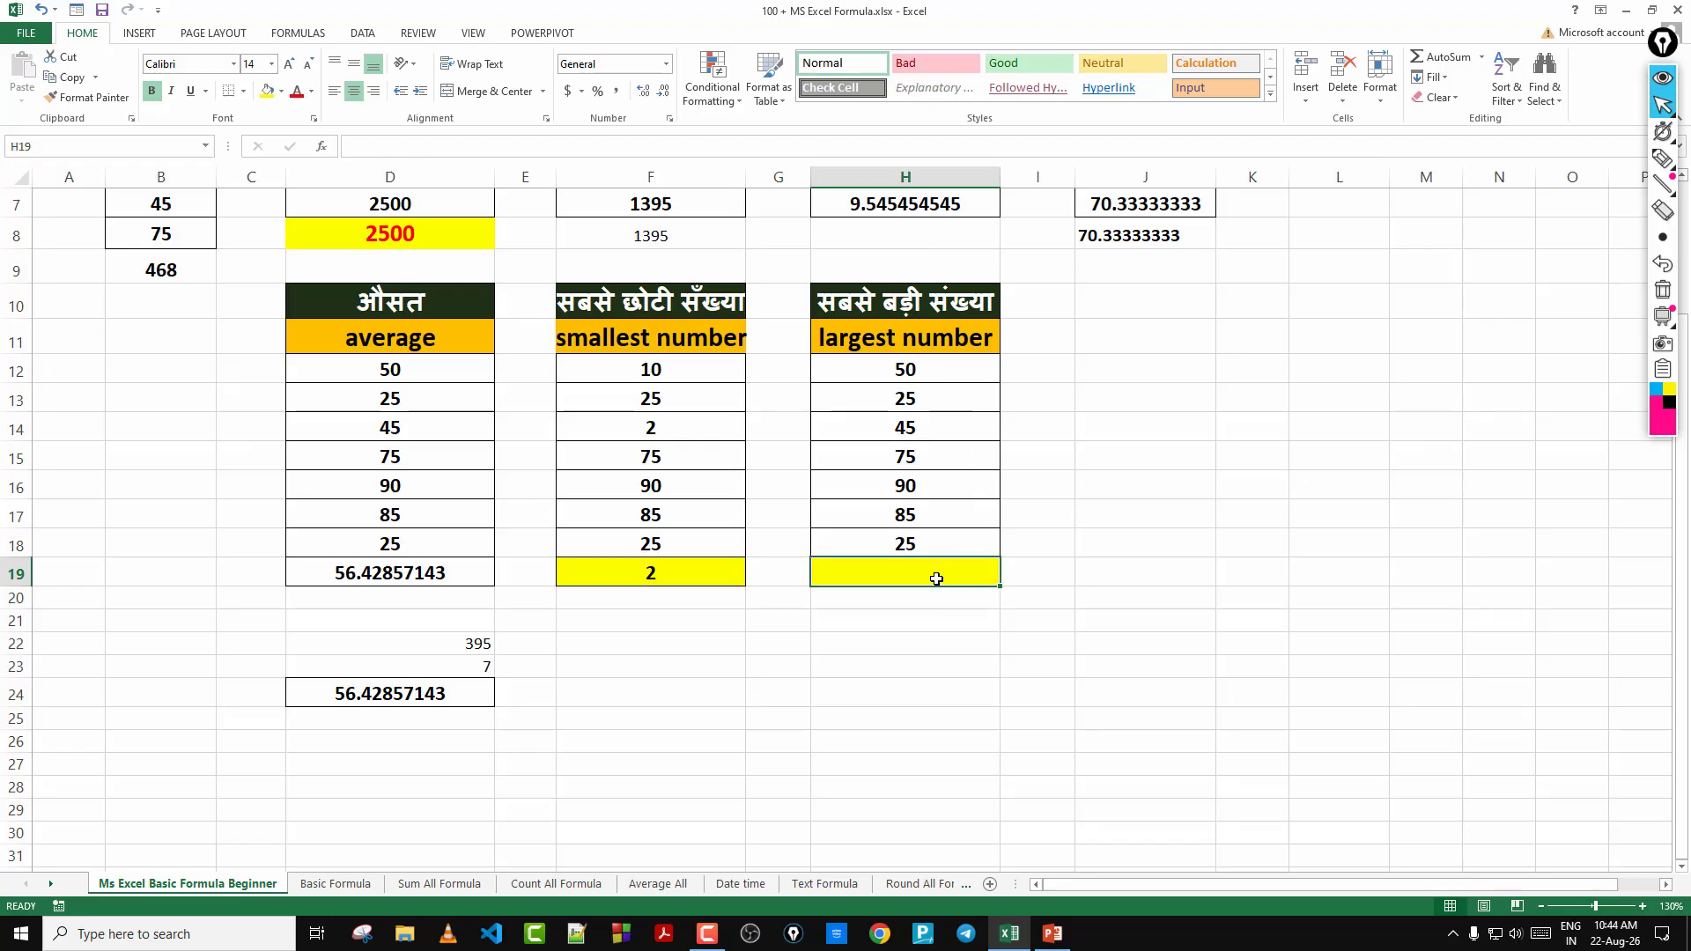
text(=)
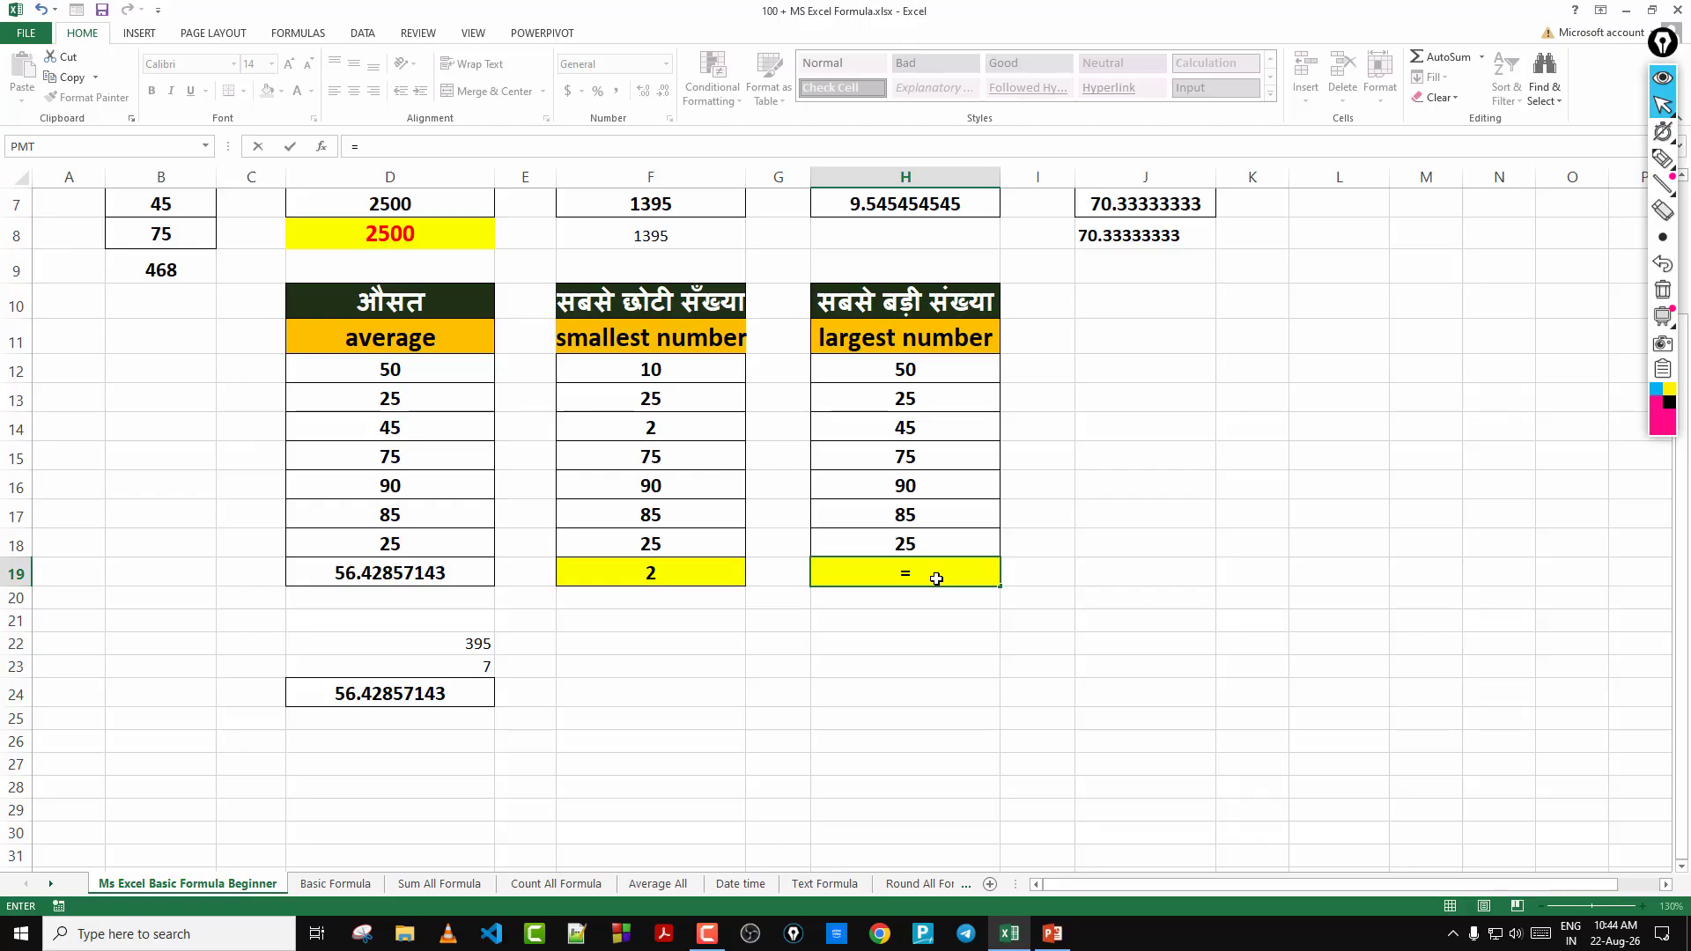
text(max)
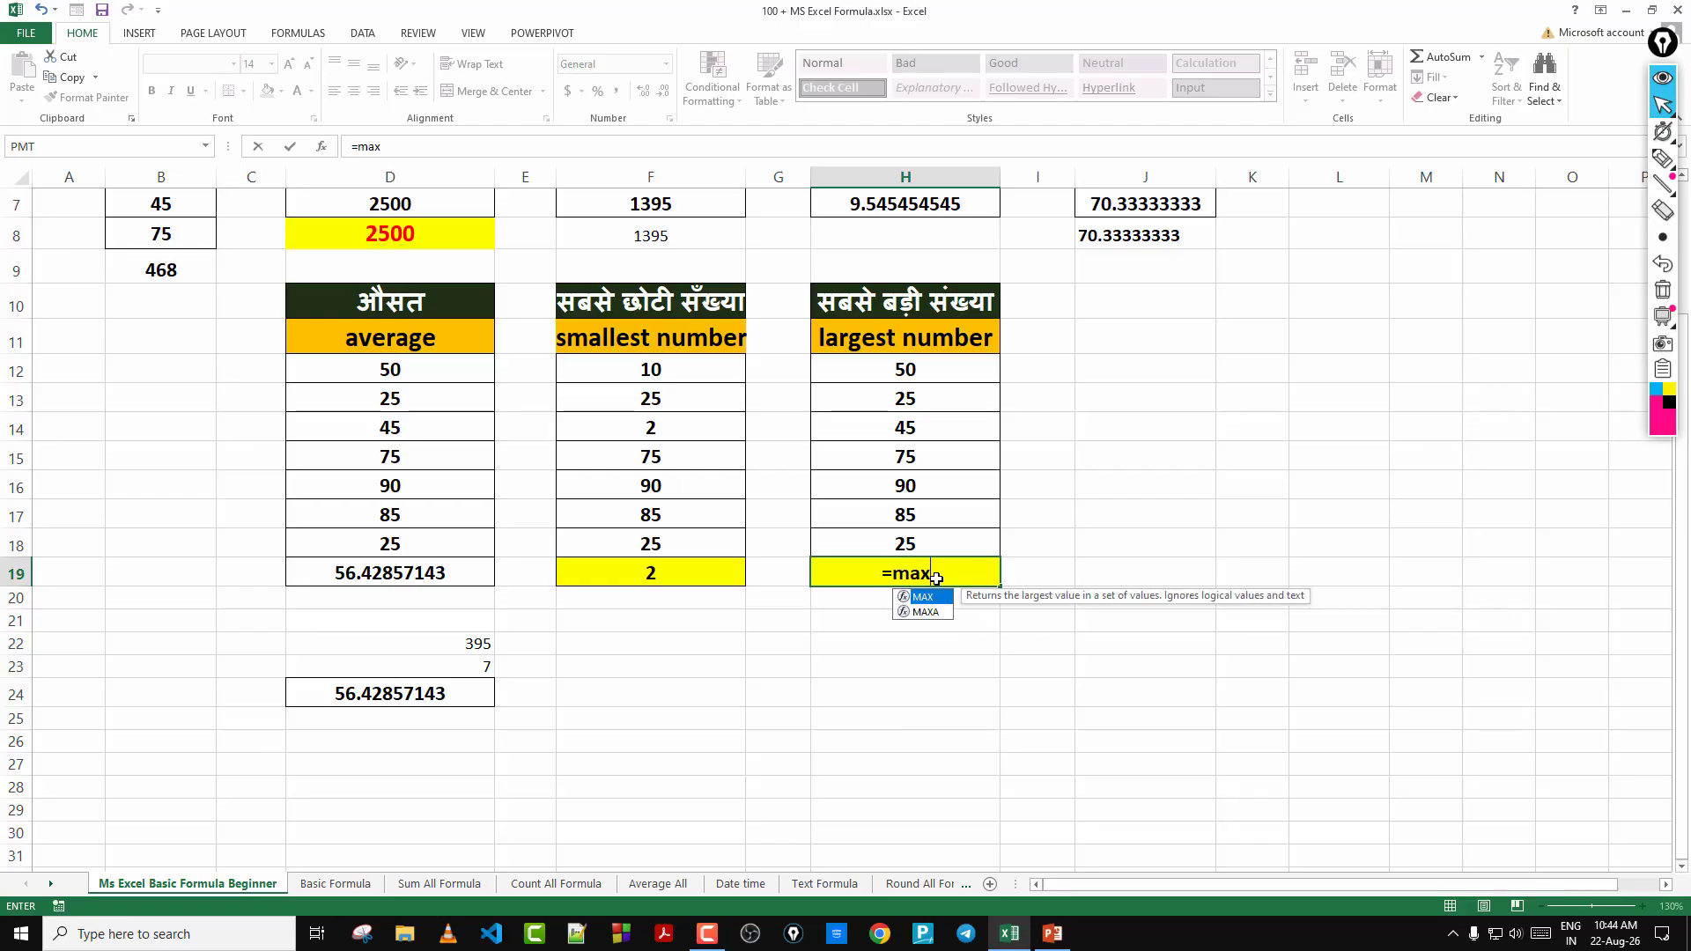
key(Tab)
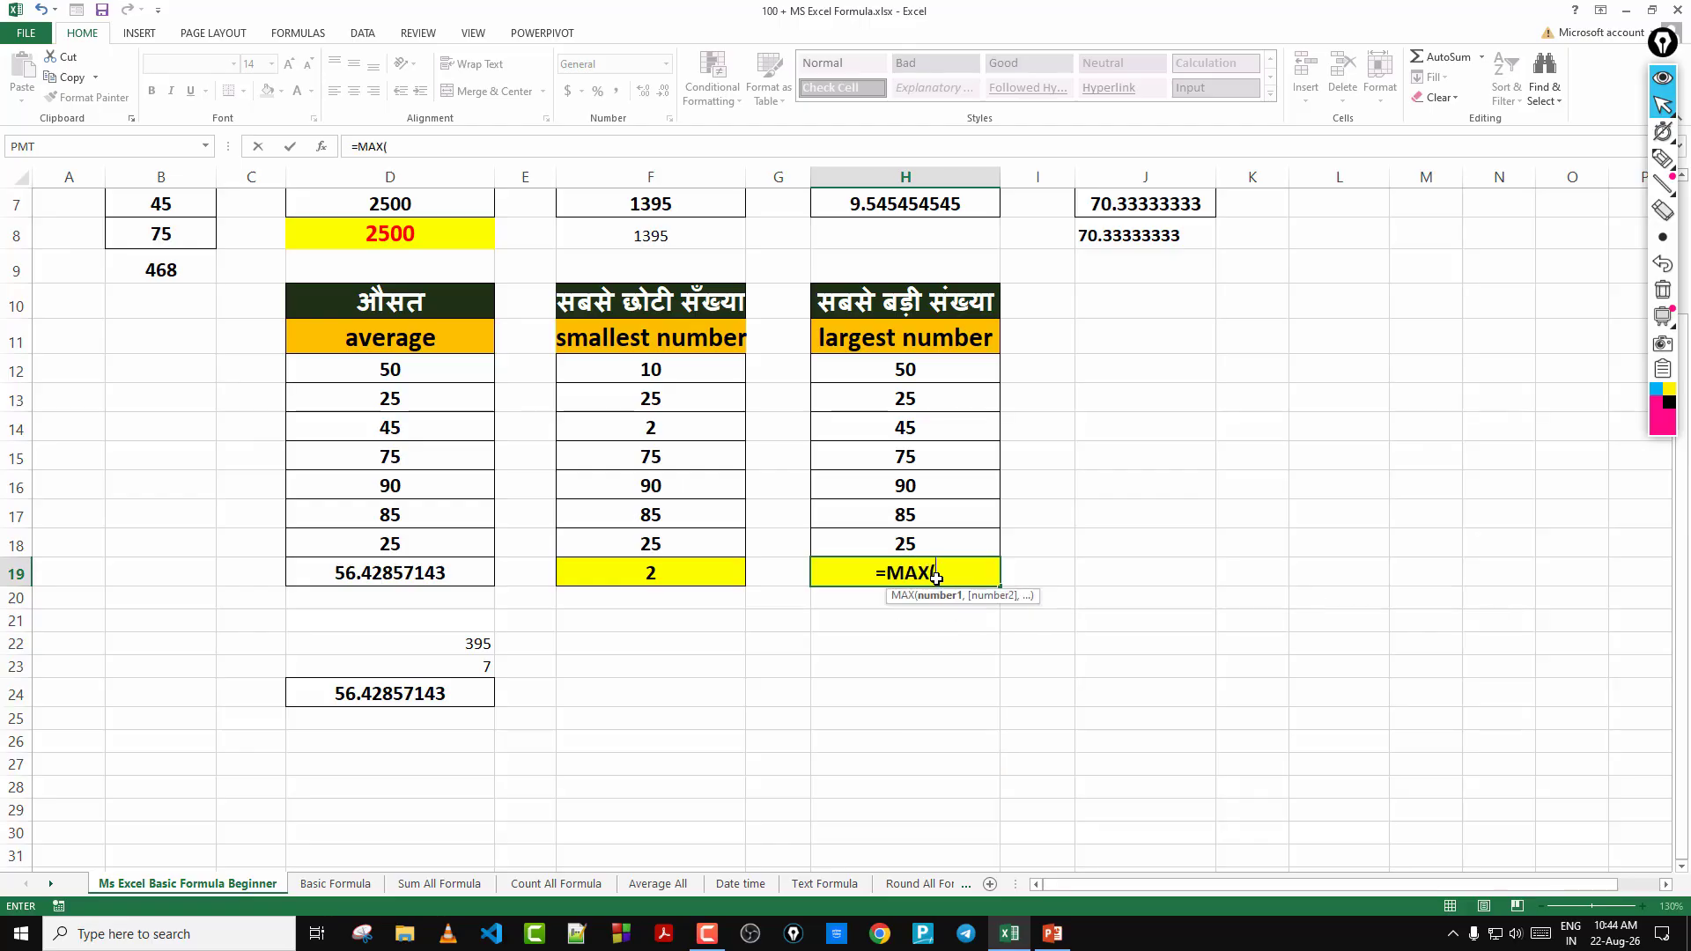
drag(911, 382, 907, 542)
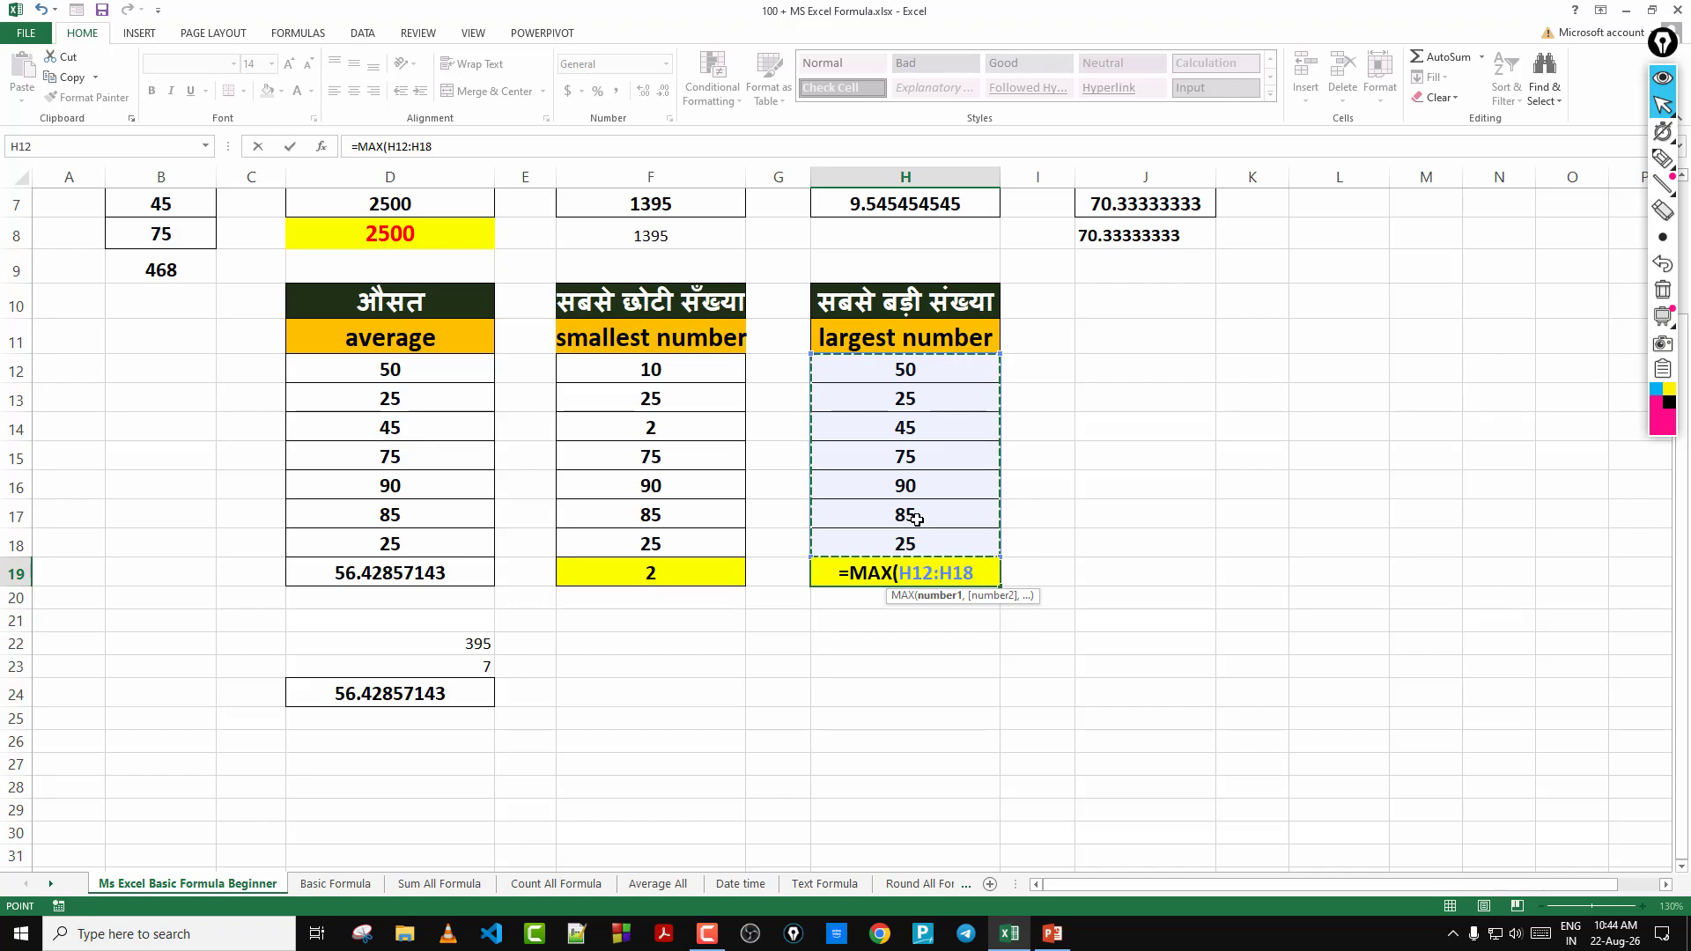
text())
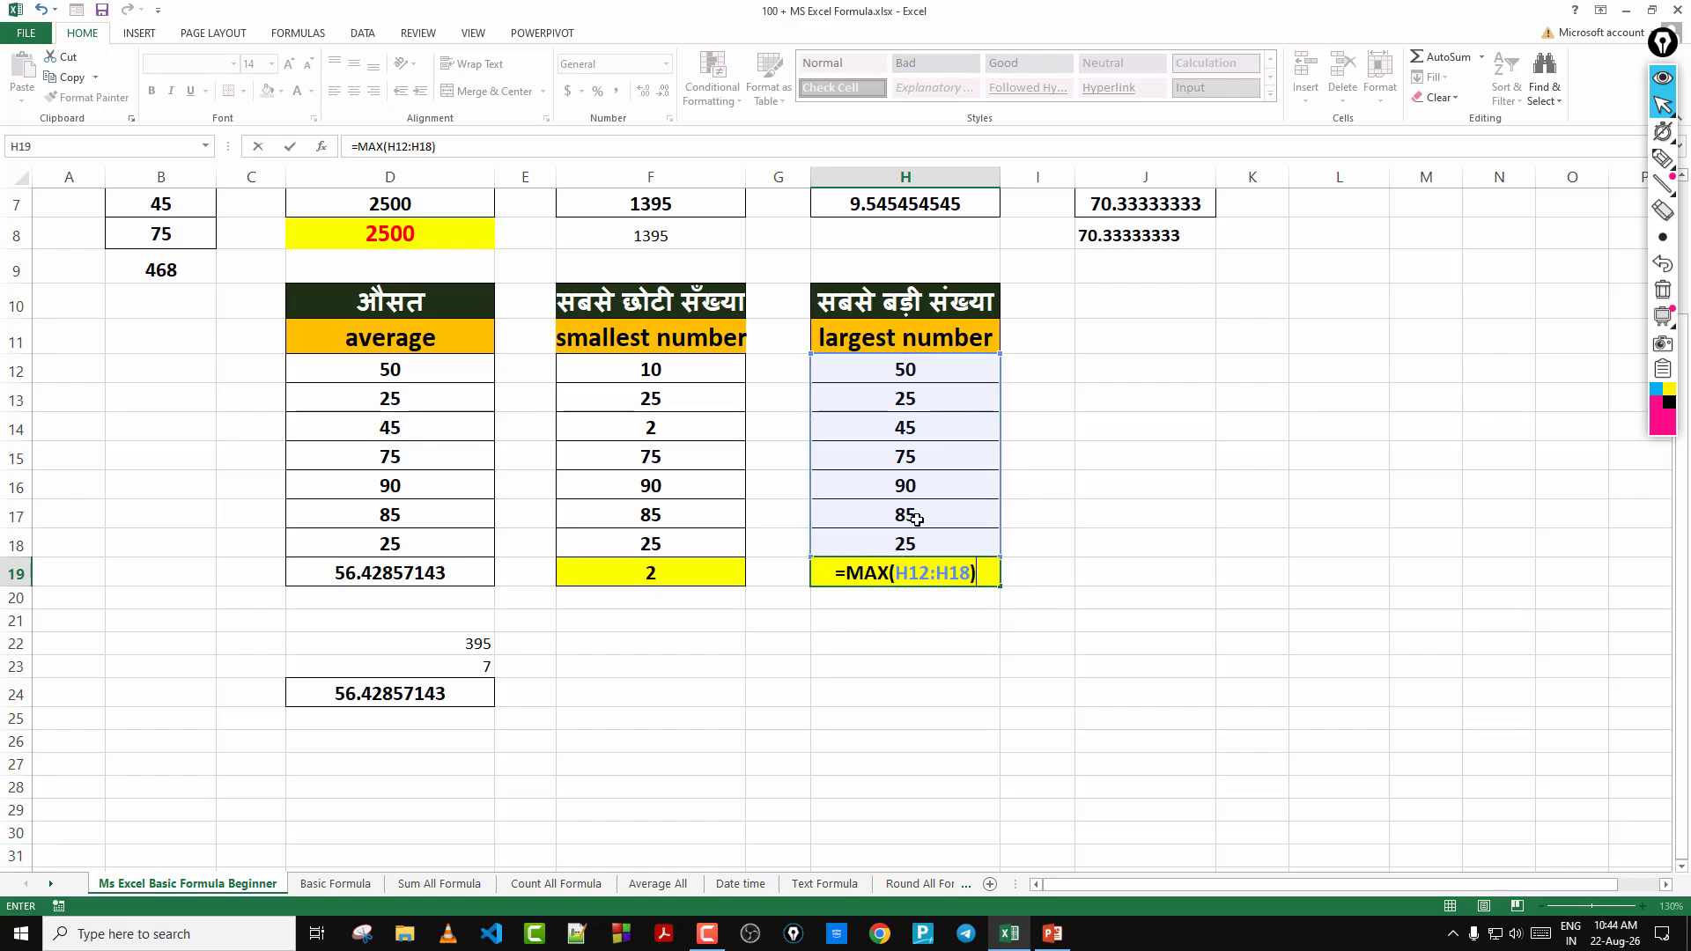
key(Return)
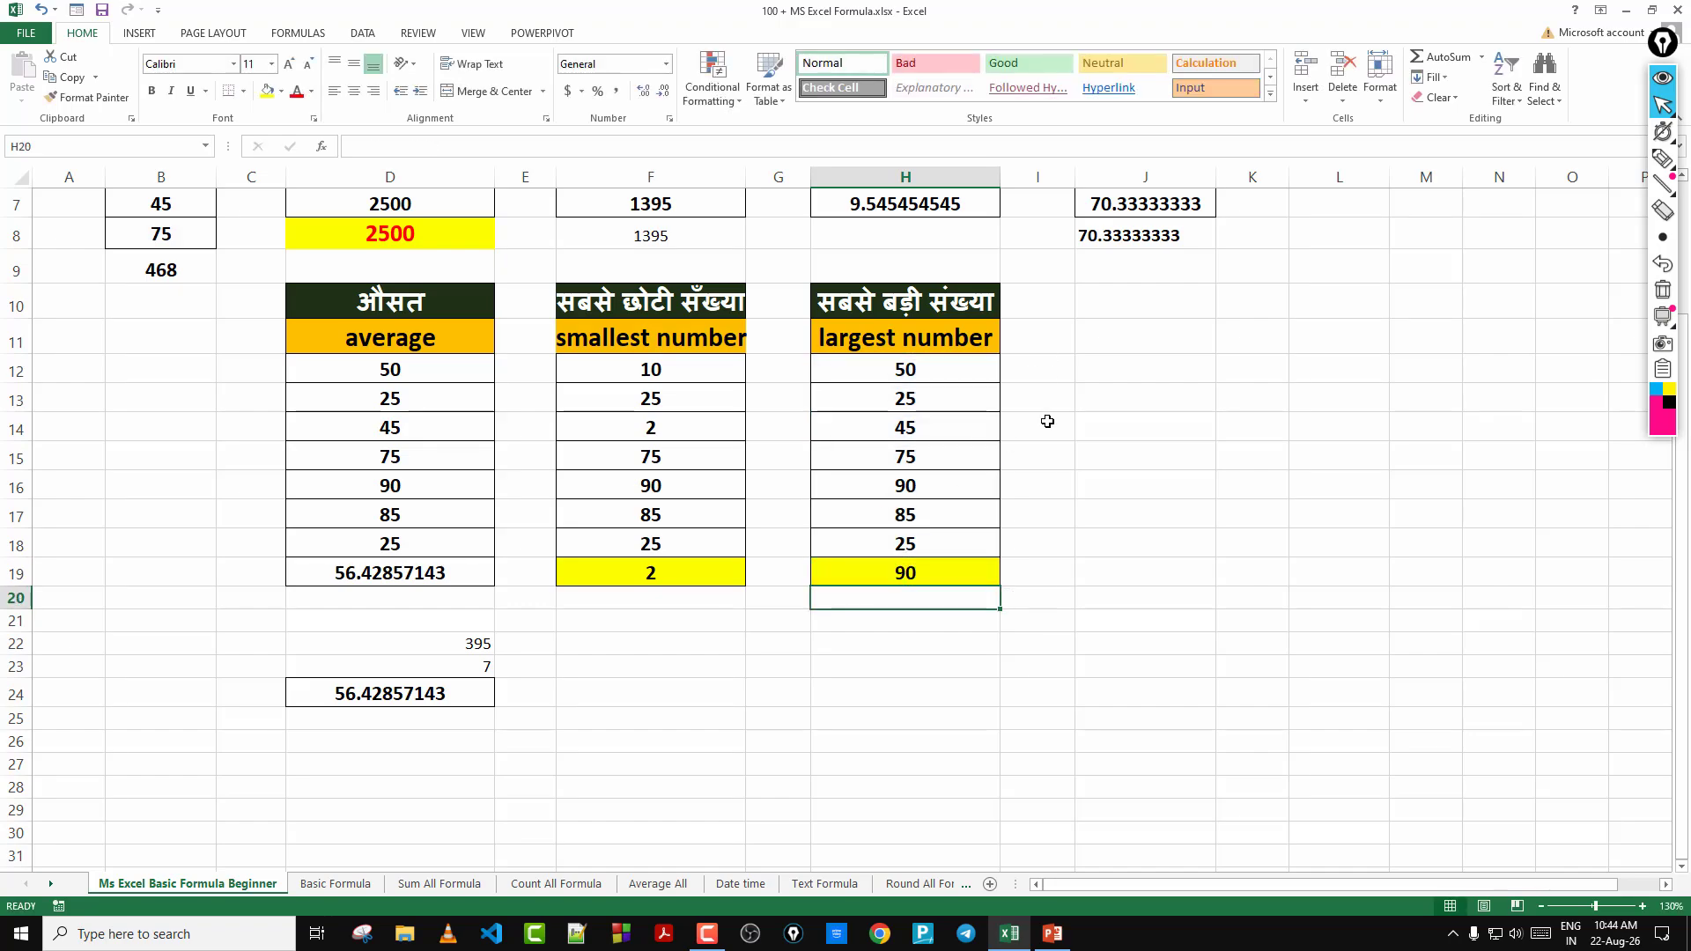
Change H15 in the largest number table to 100 and check the MAX result in H19
click(923, 564)
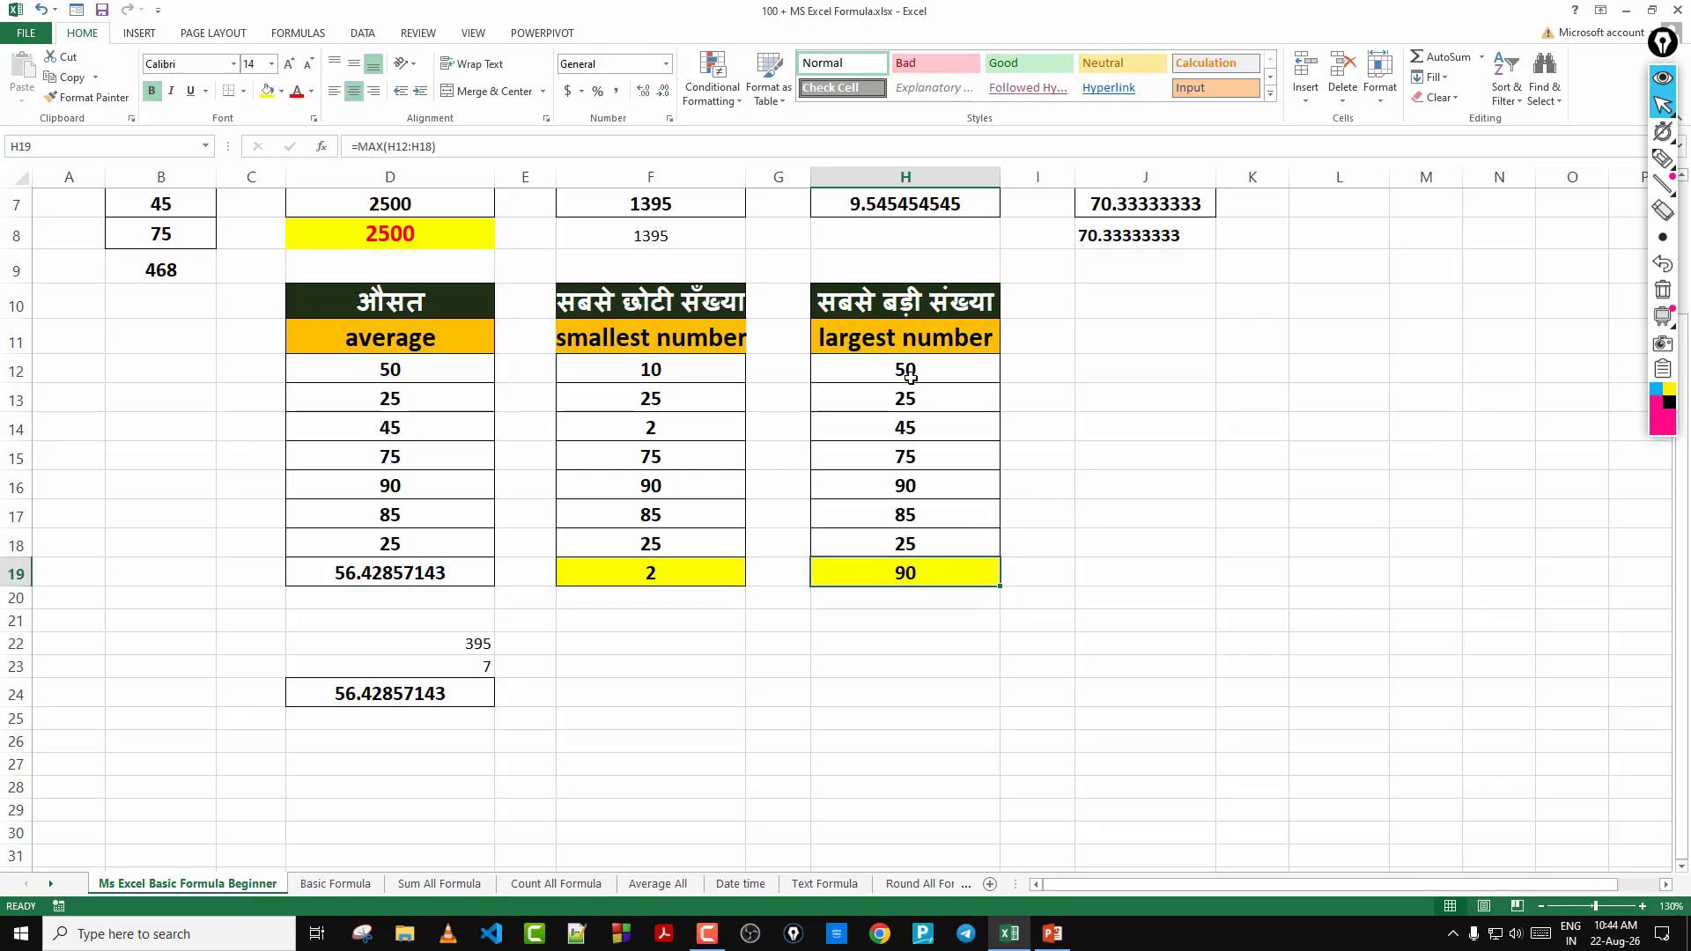
drag(907, 372, 907, 572)
click(917, 491)
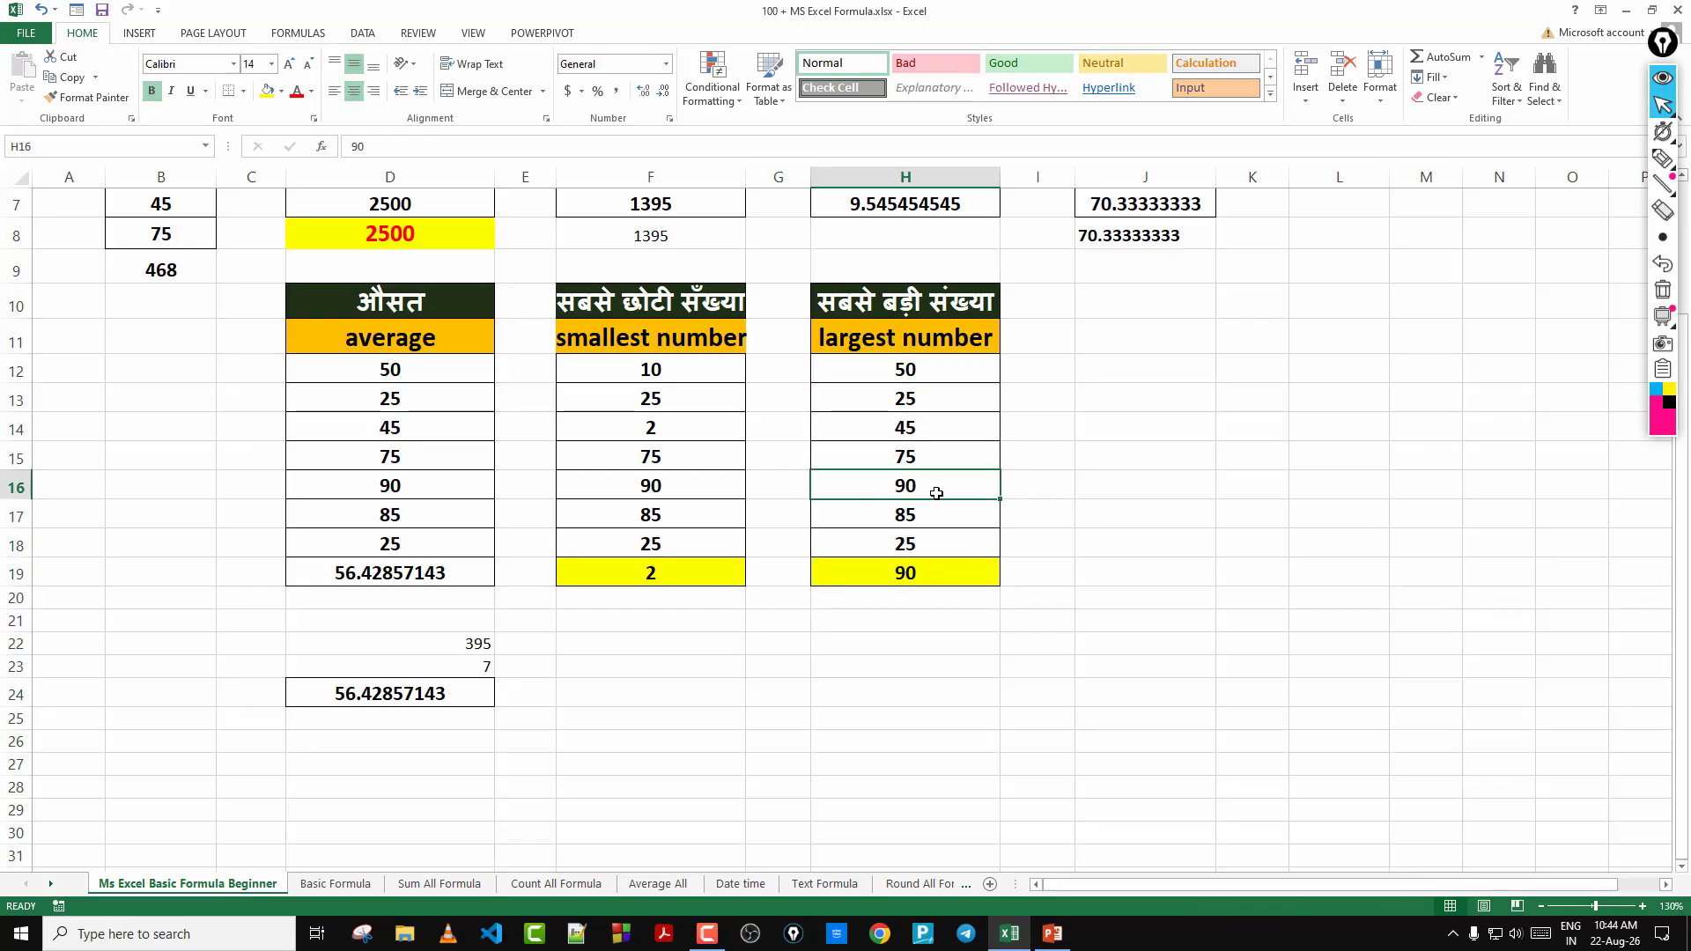
click(916, 456)
text(100)
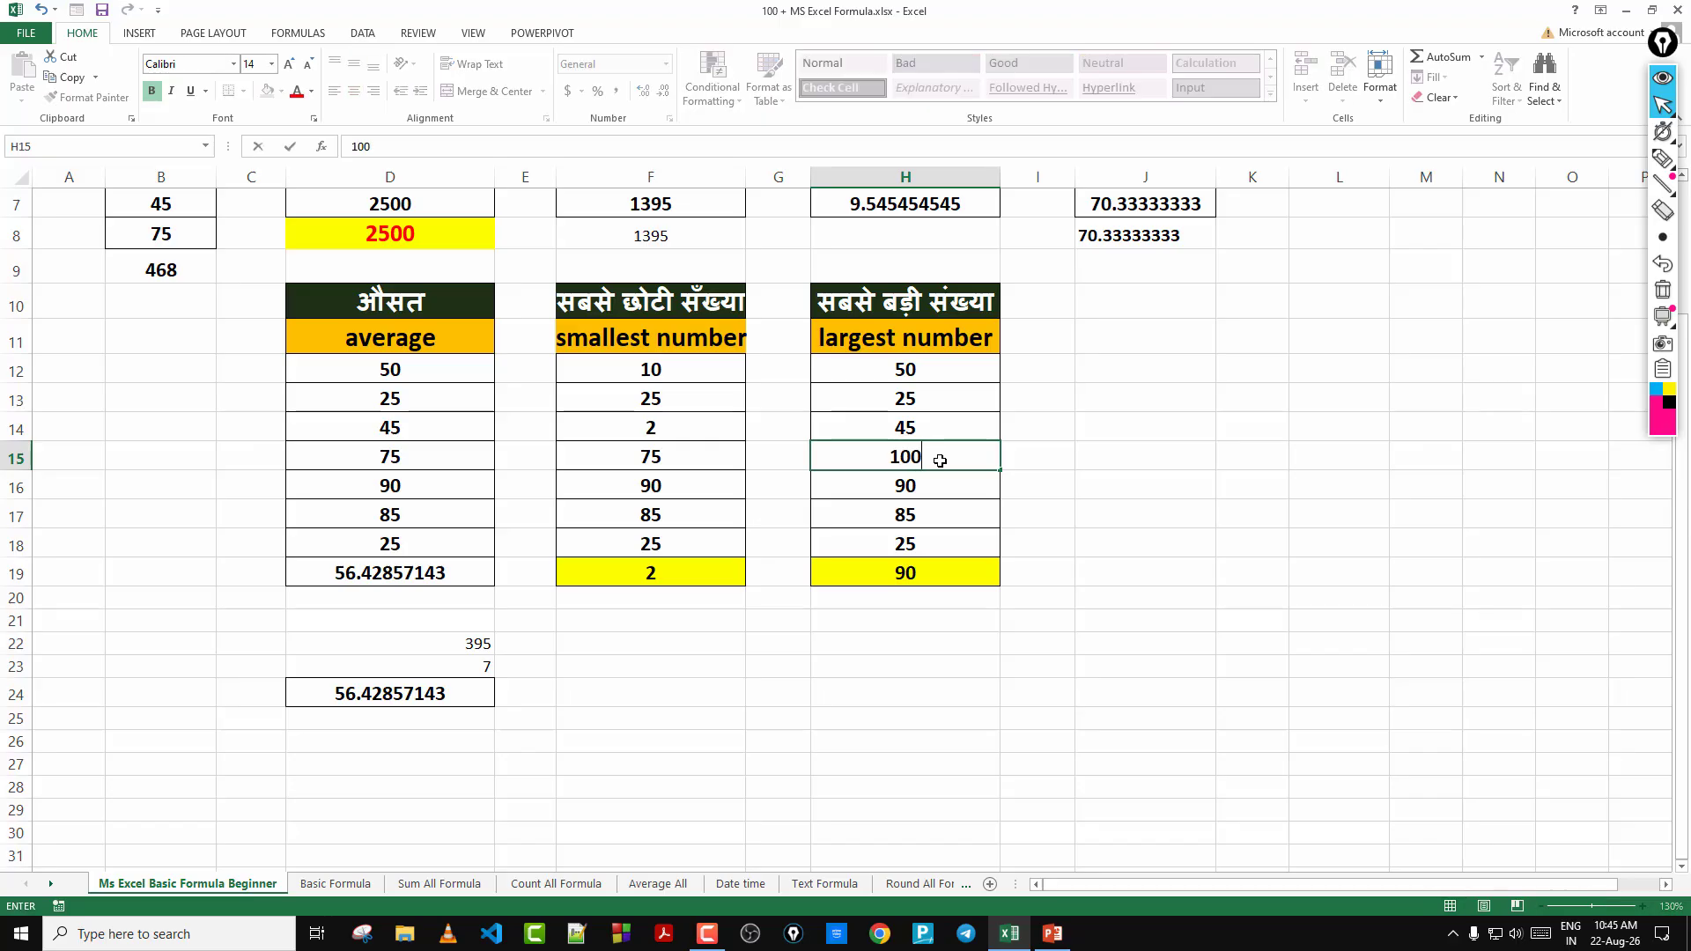
key(Return)
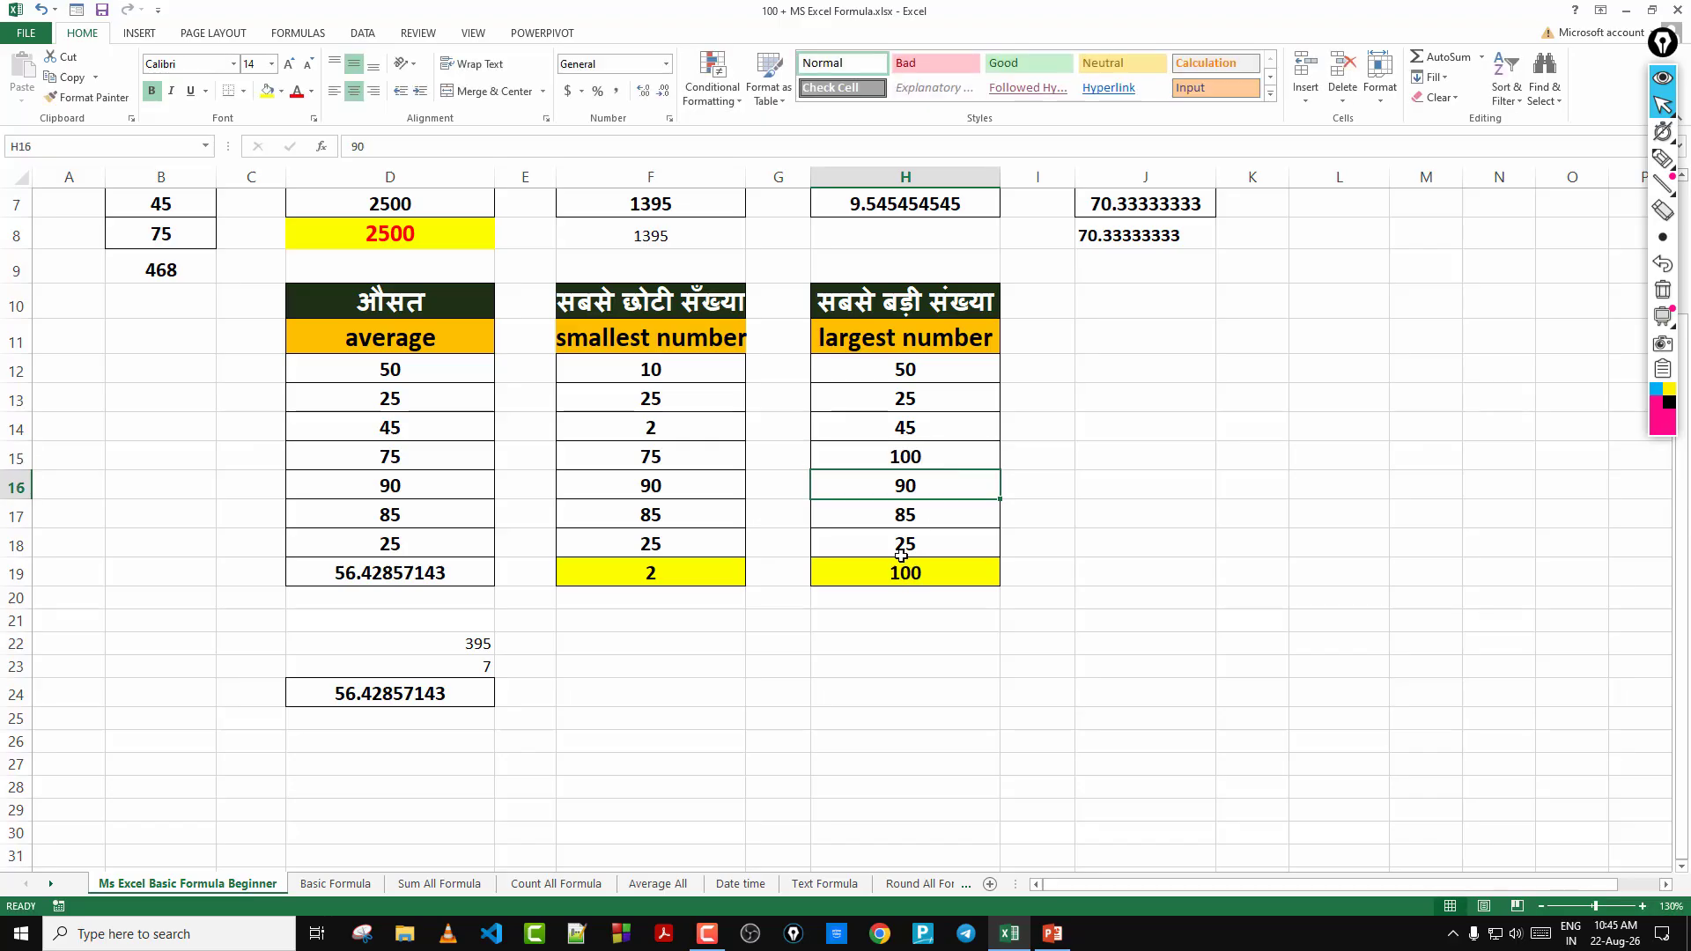
click(877, 574)
scroll(1042, 646, up, 2)
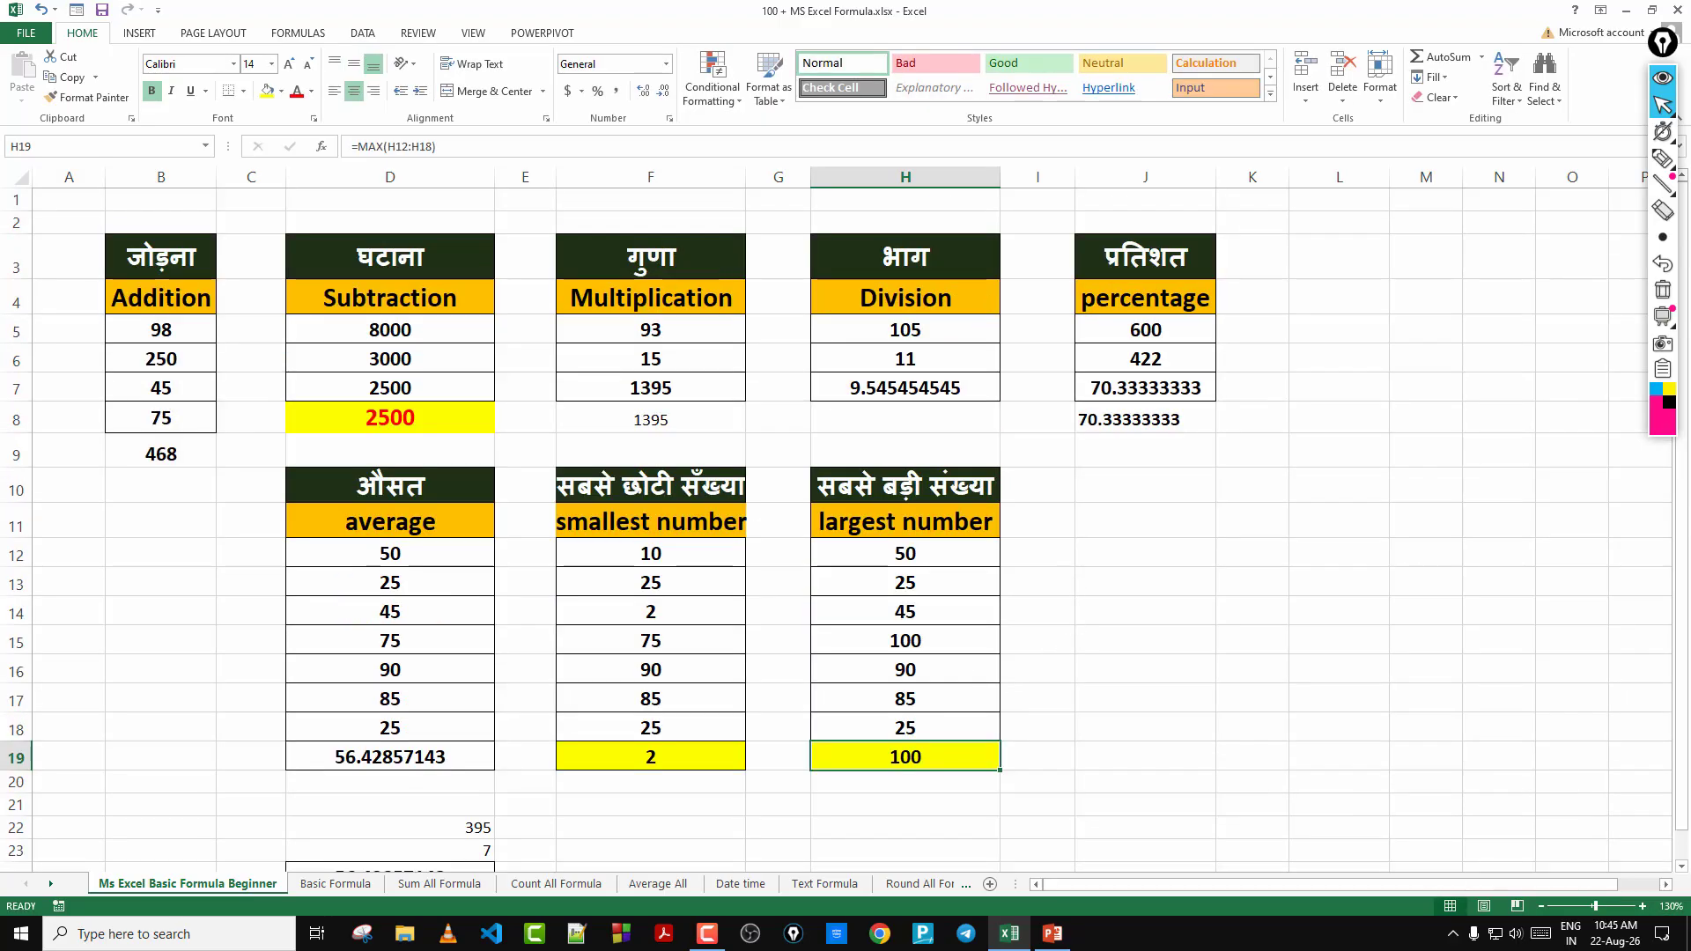